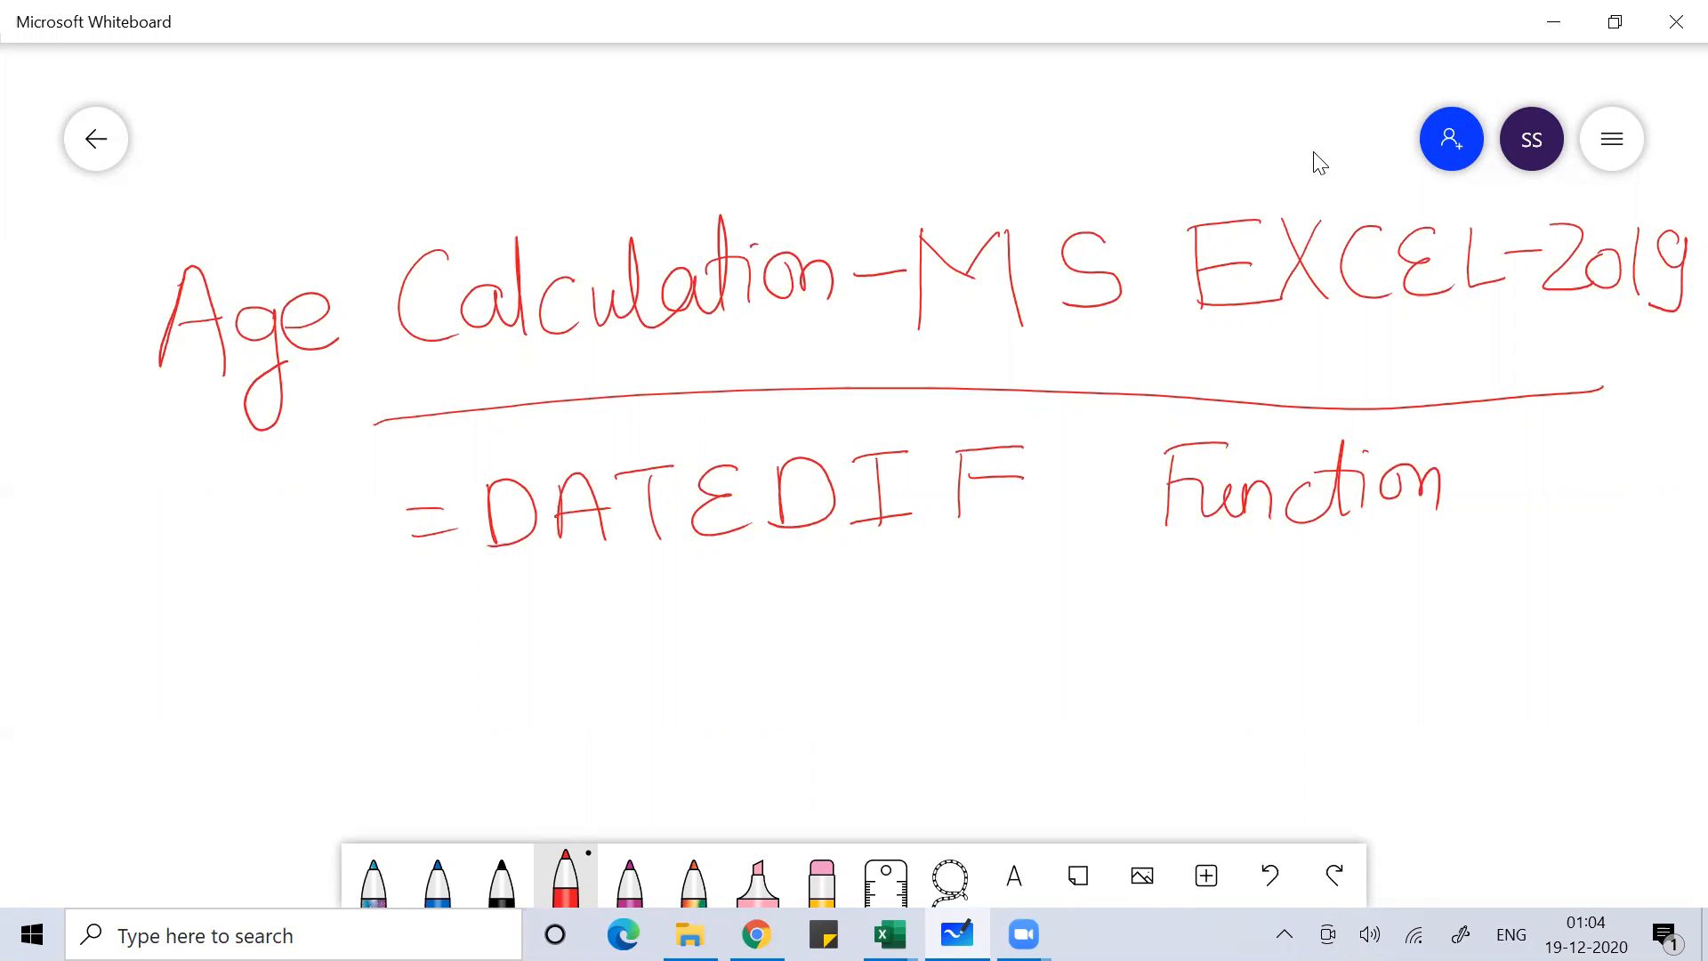
Launch Excel with a new blank workbook and maximize its window.
{"action": "key", "text": "super+r"}
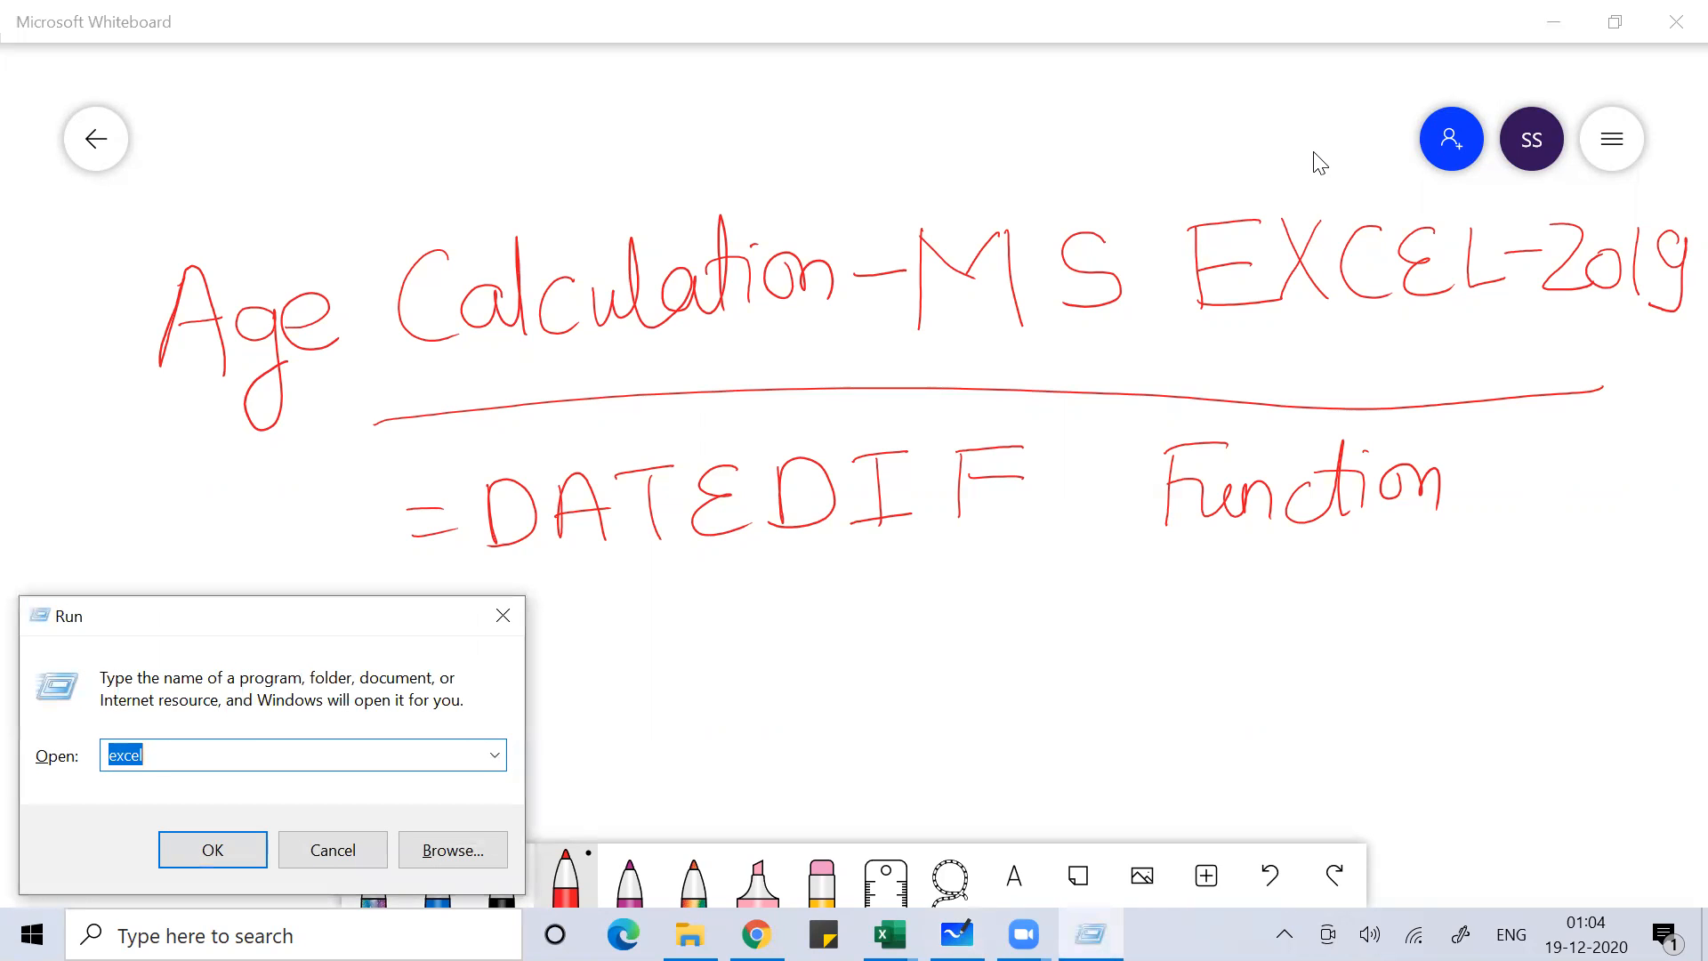
{"action": "type", "text": "excel"}
{"action": "key", "text": "Return"}
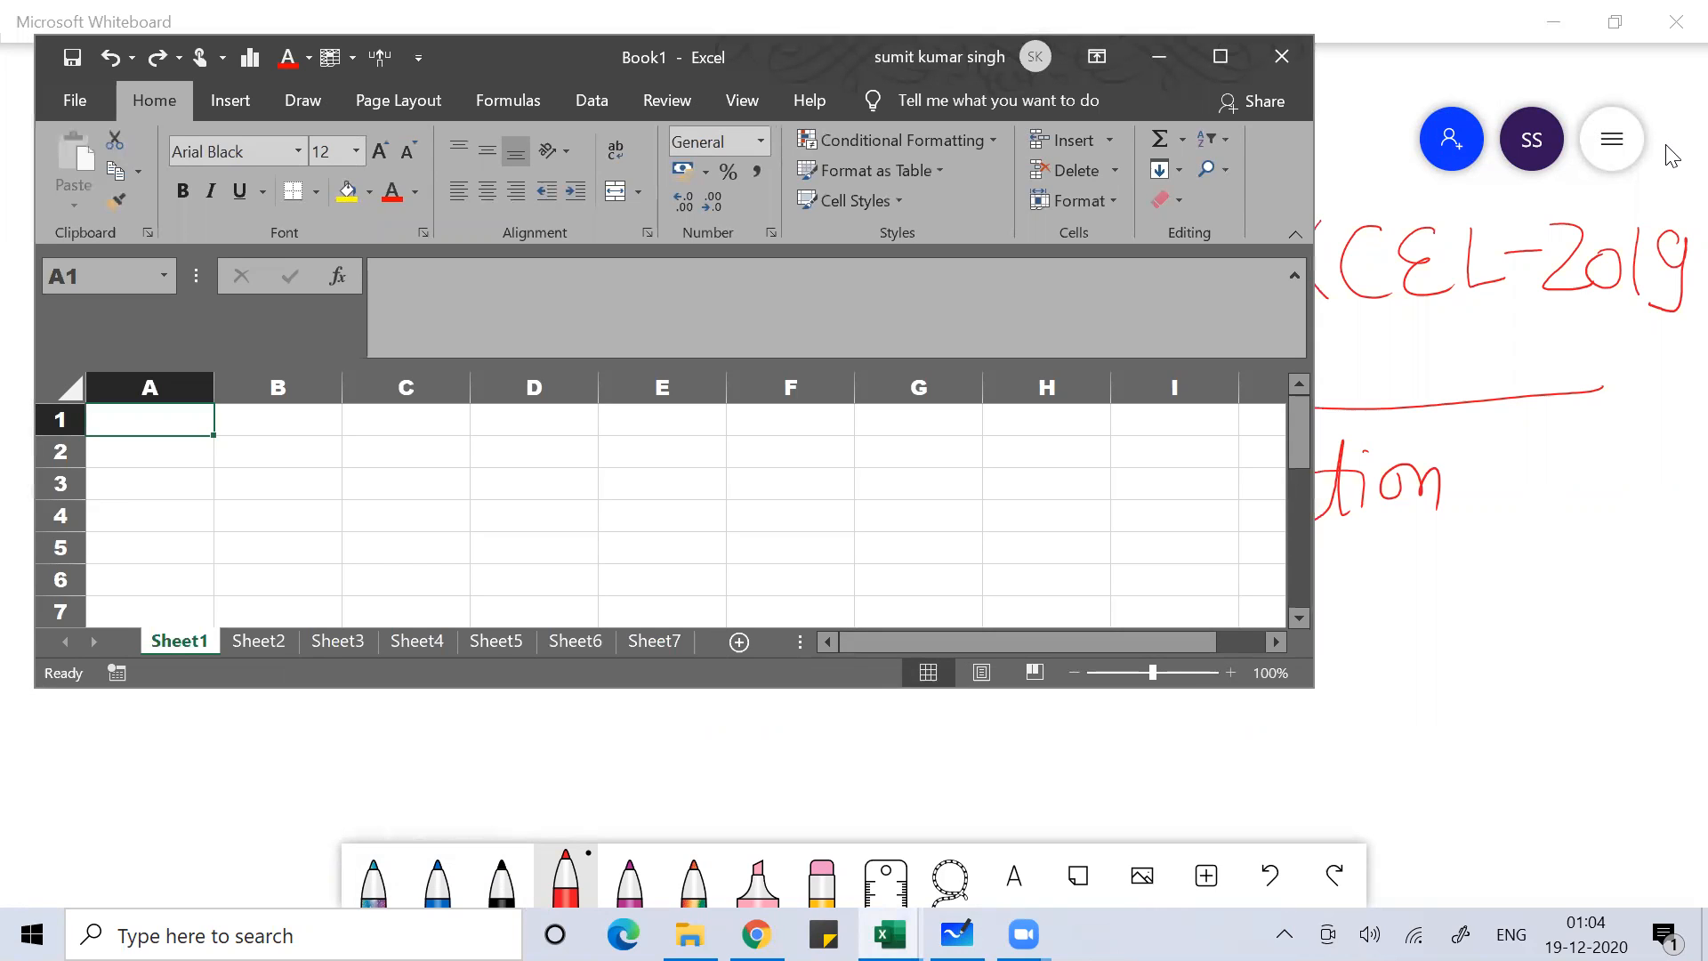
{"action": "left_click", "coordinate": [1231, 56]}
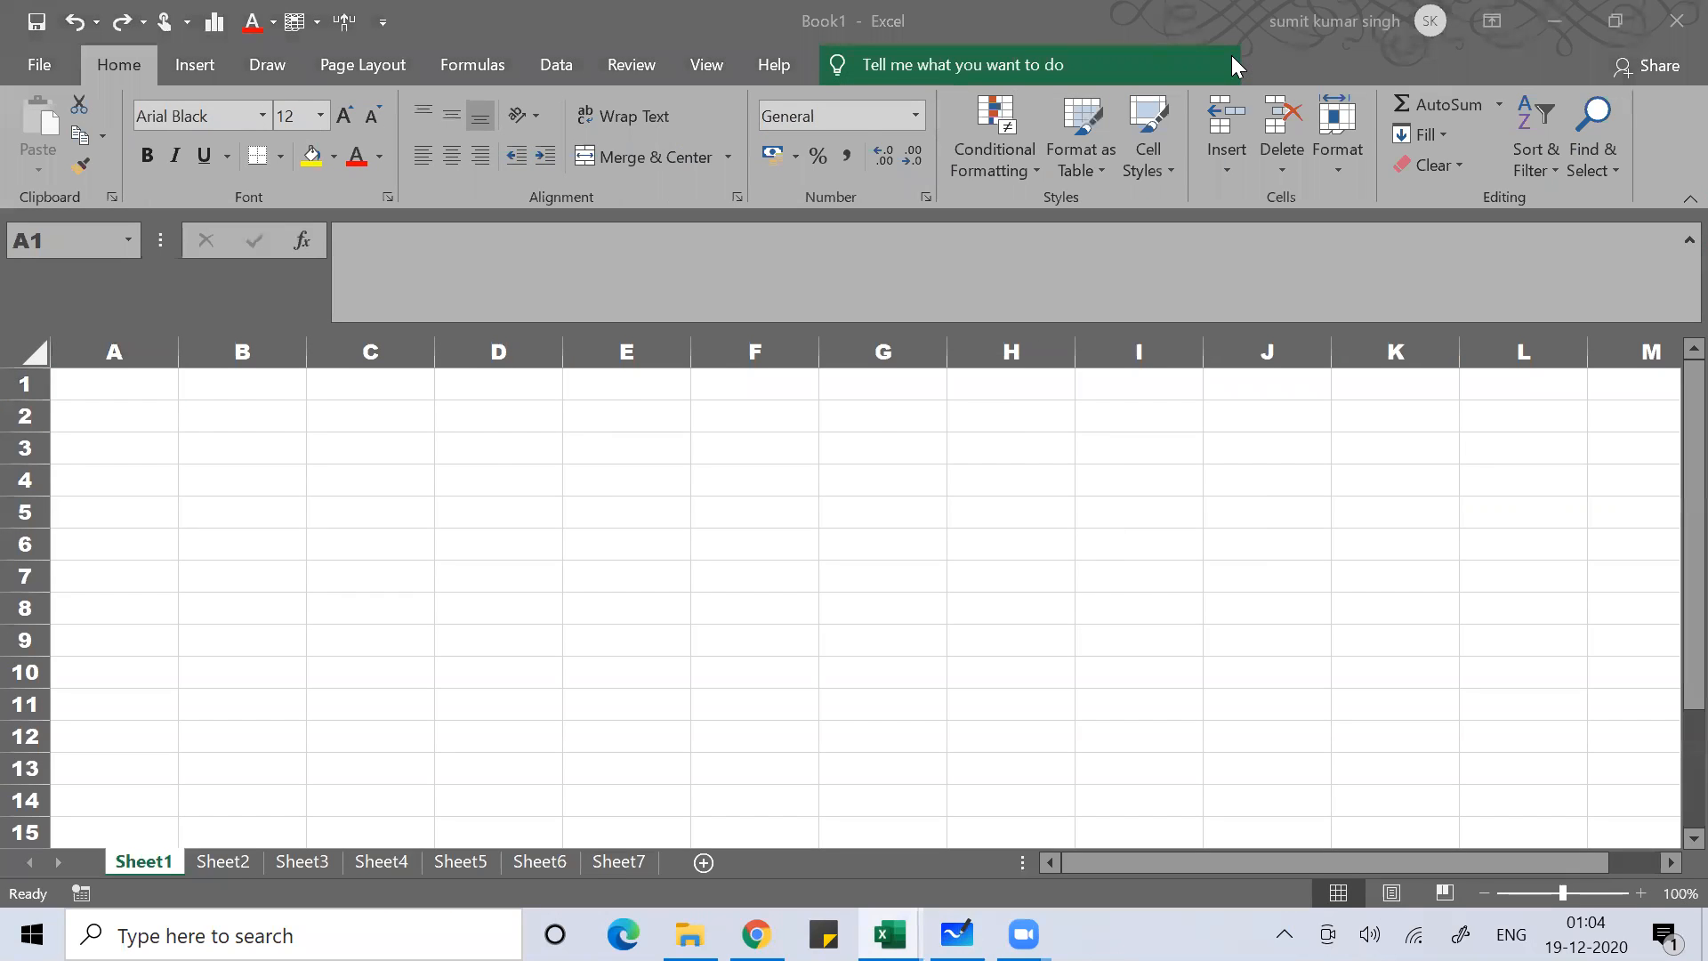
Start a text note in cell D3 with the syntax '=datedif(starting date, ending date," using a leading apostrophe.
{"action": "left_click", "coordinate": [543, 461]}
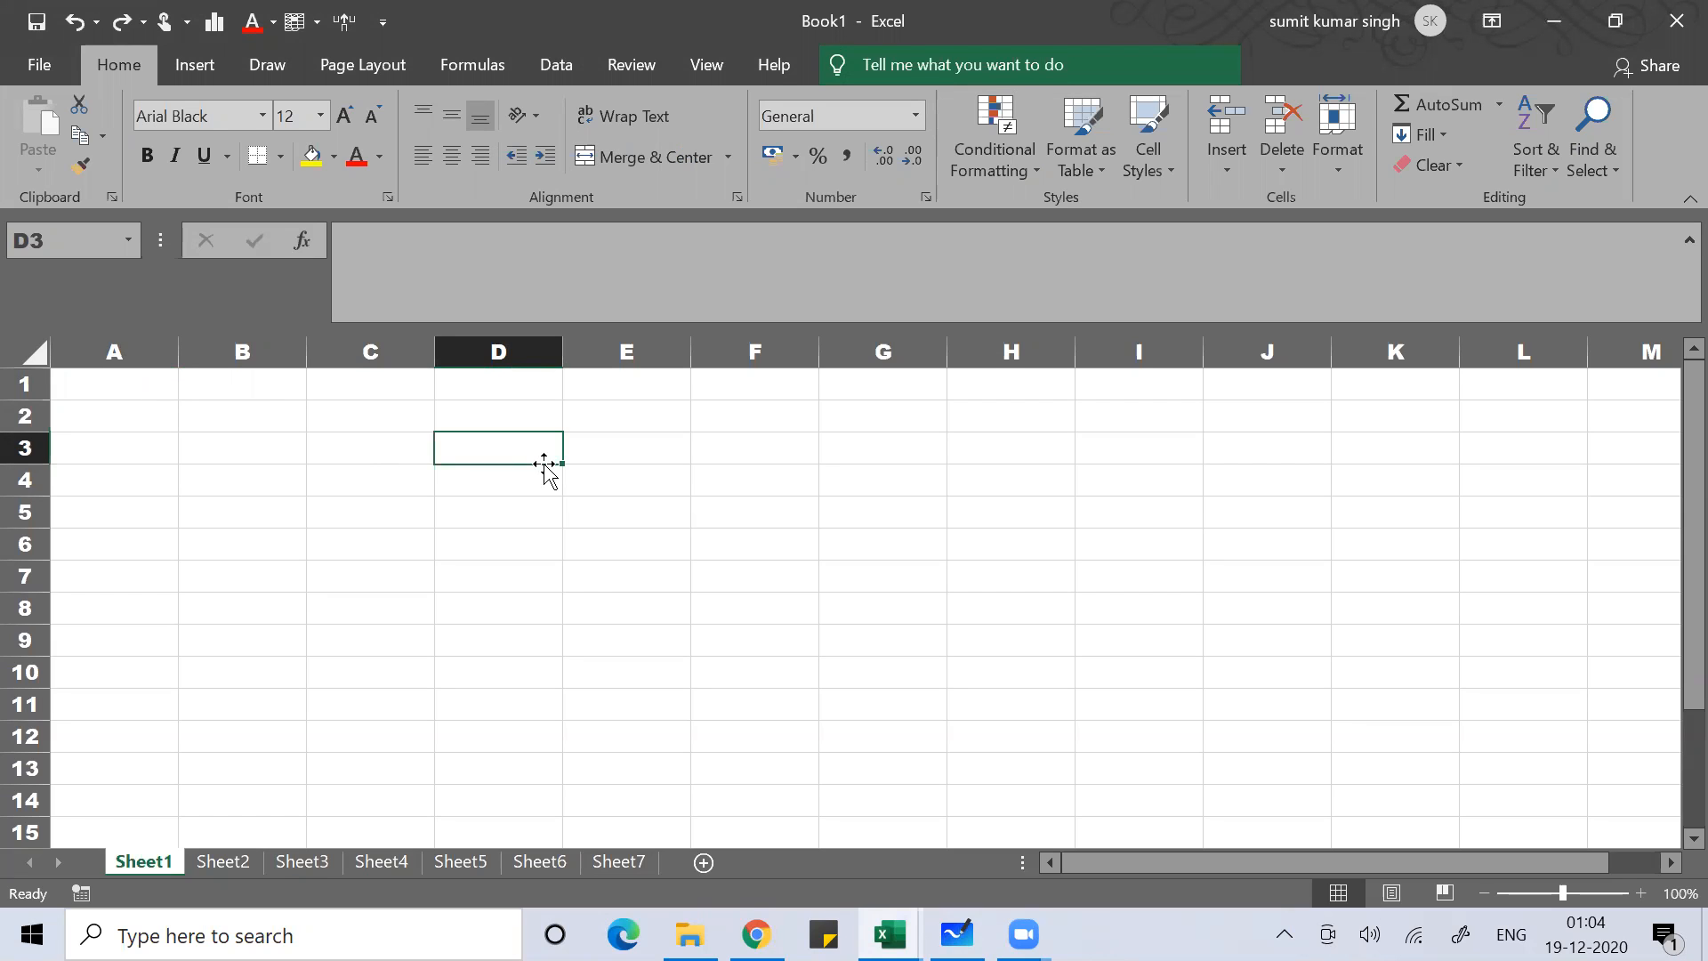
{"action": "type", "text": "="}
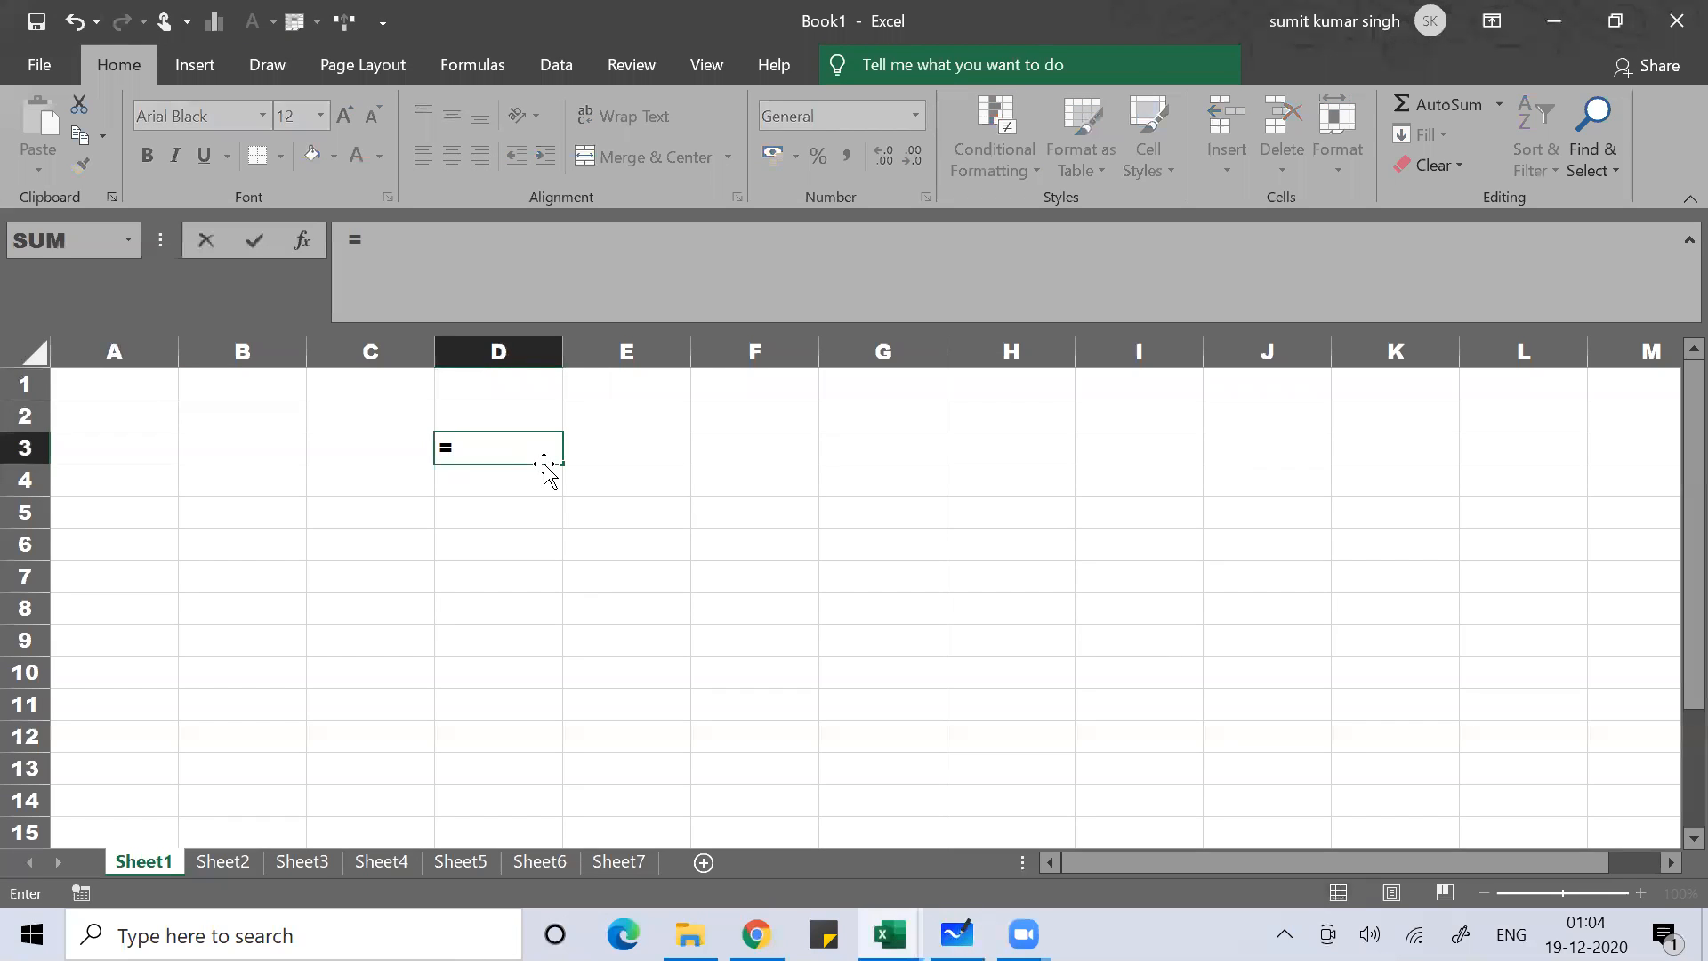
{"action": "key", "text": "BackSpace"}
{"action": "type", "text": "'="}
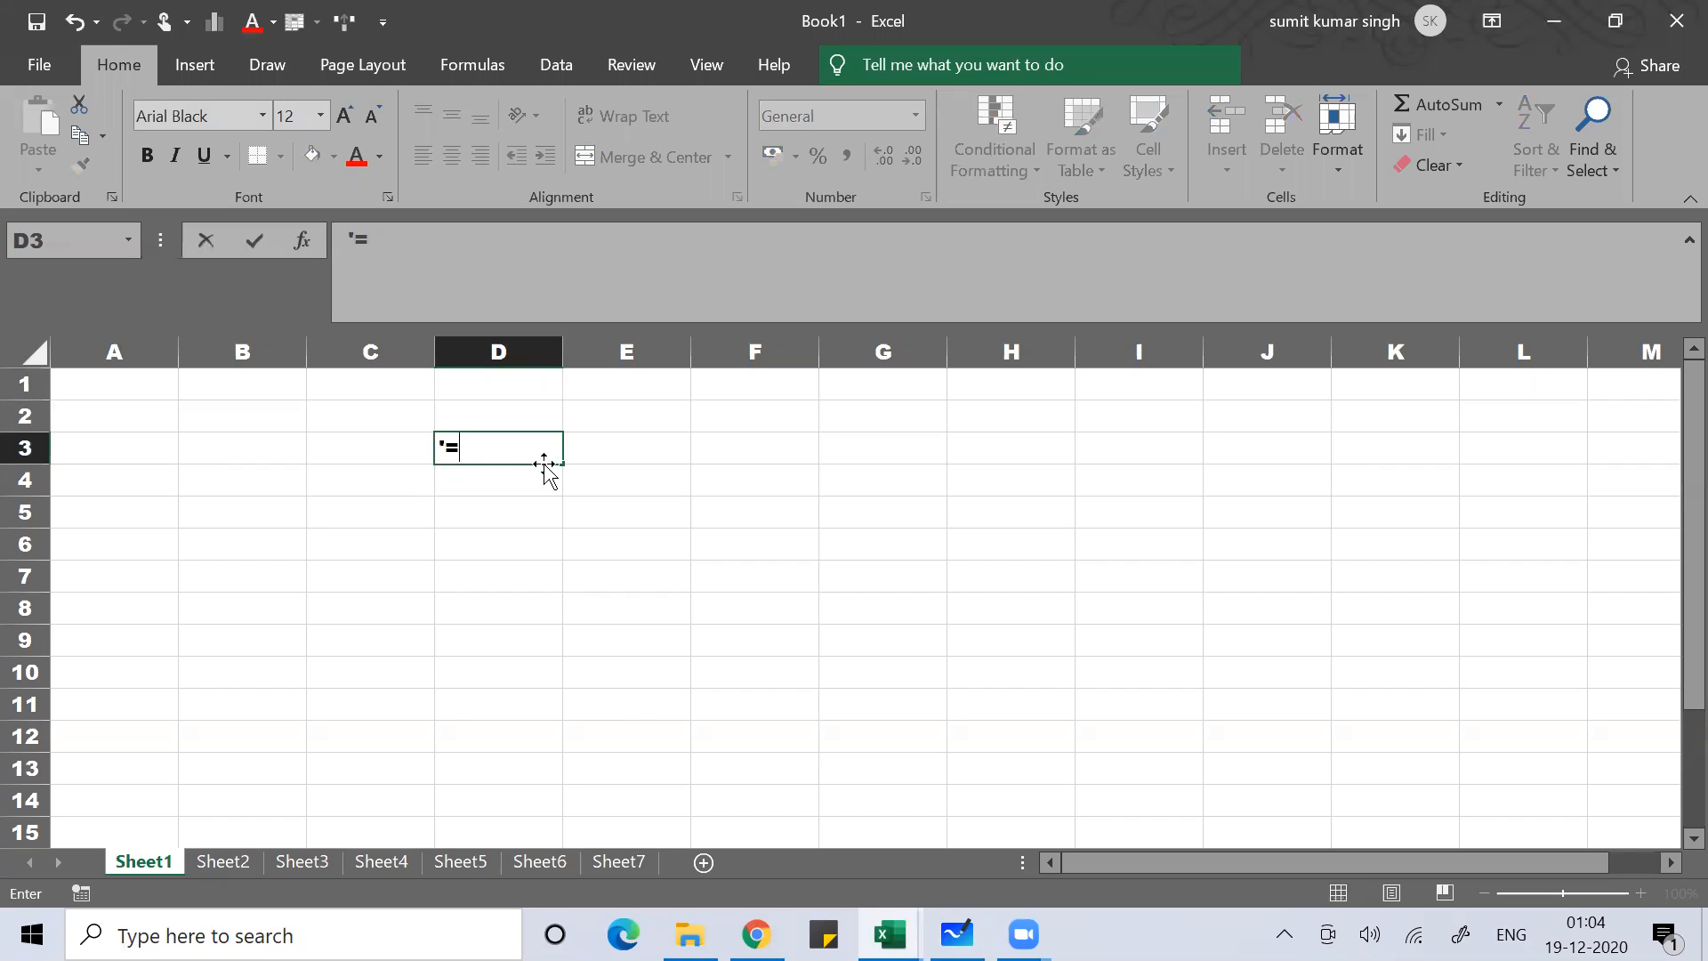
{"action": "type", "text": "dated"}
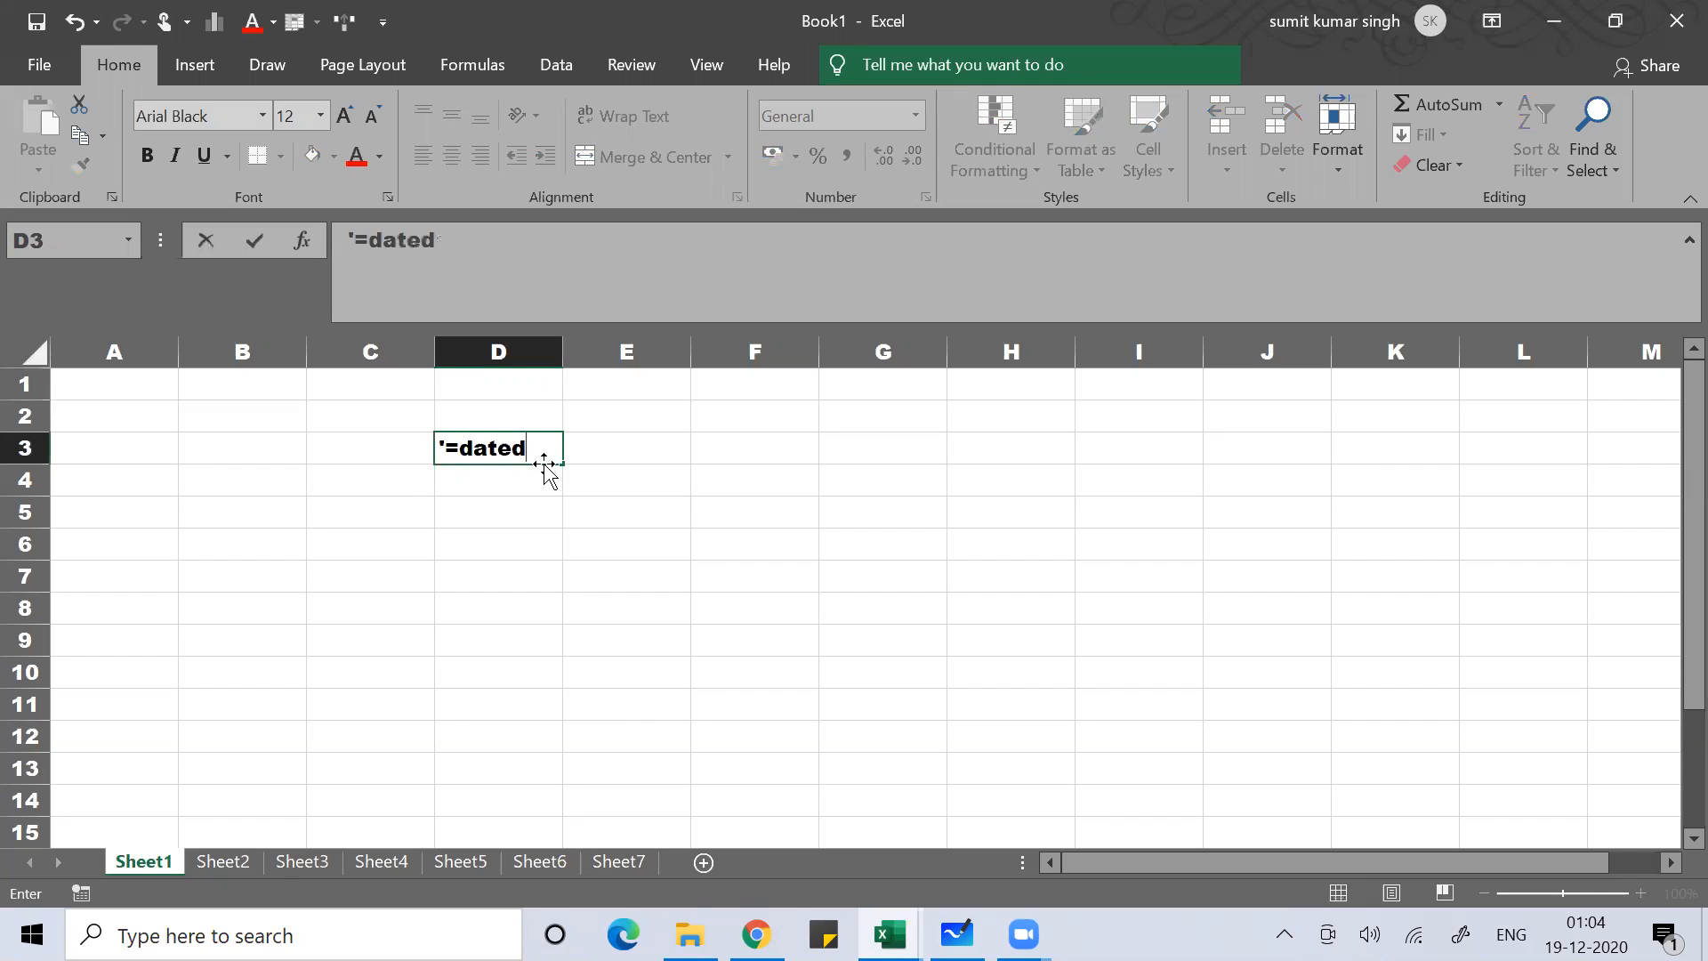
{"action": "type", "text": "if(starting date"}
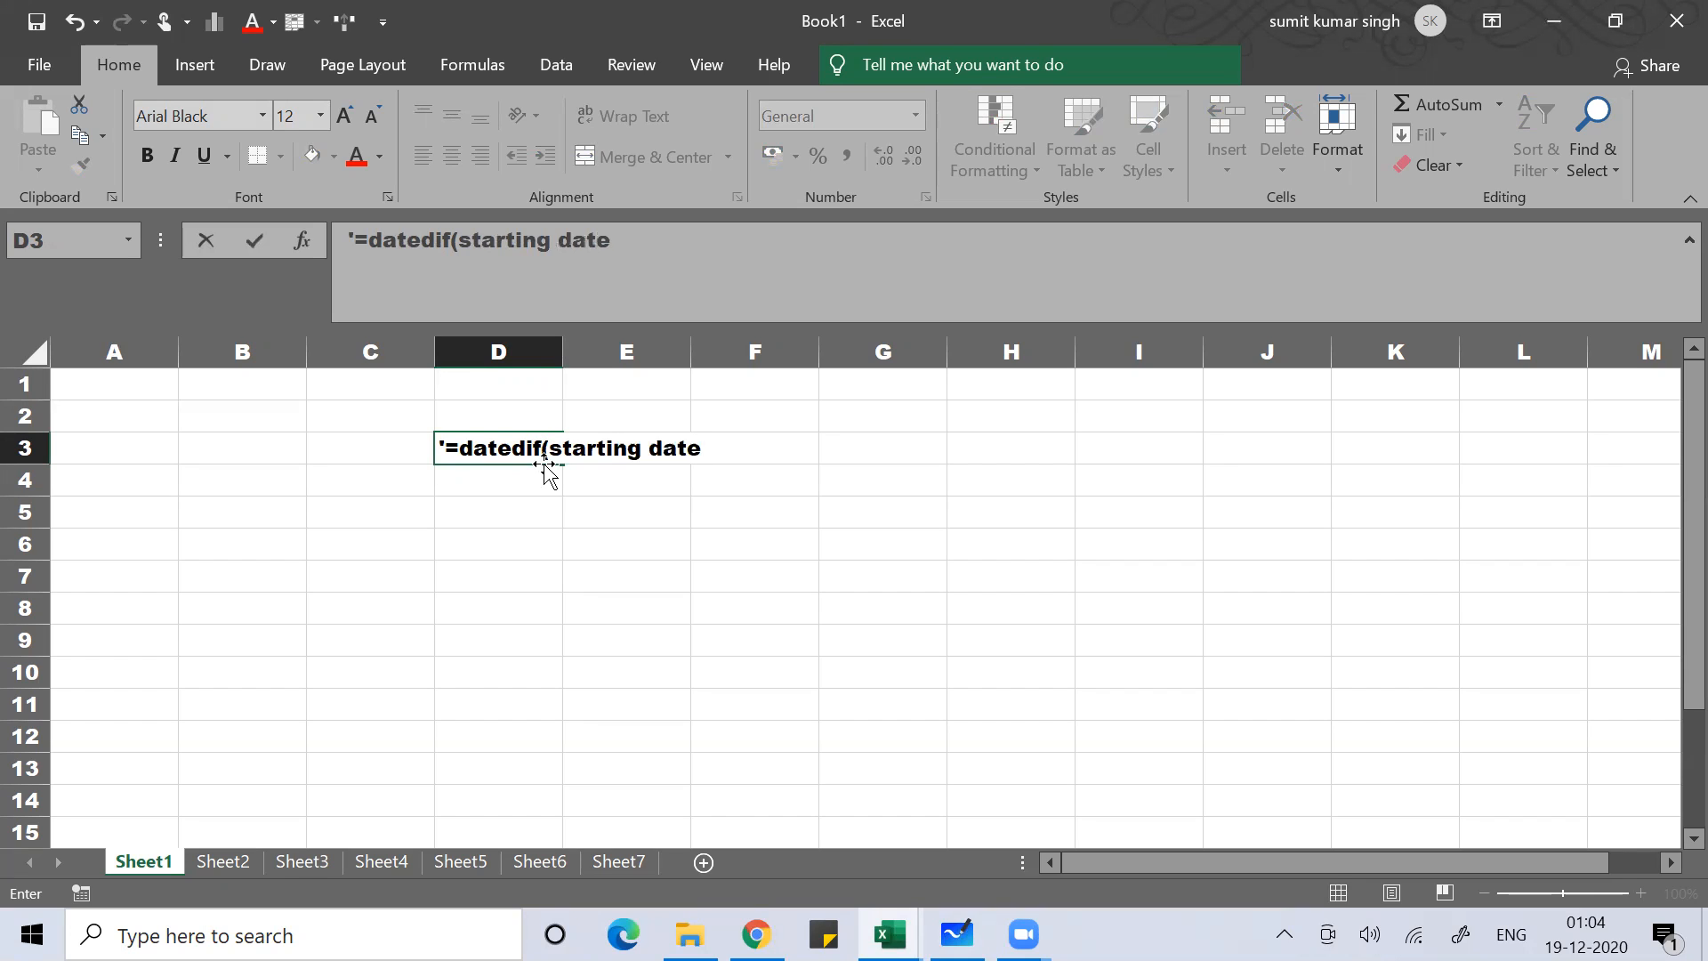
{"action": "type", "text": ","}
{"action": "type", "text": "ending t"}
{"action": "key", "text": "BackSpace"}
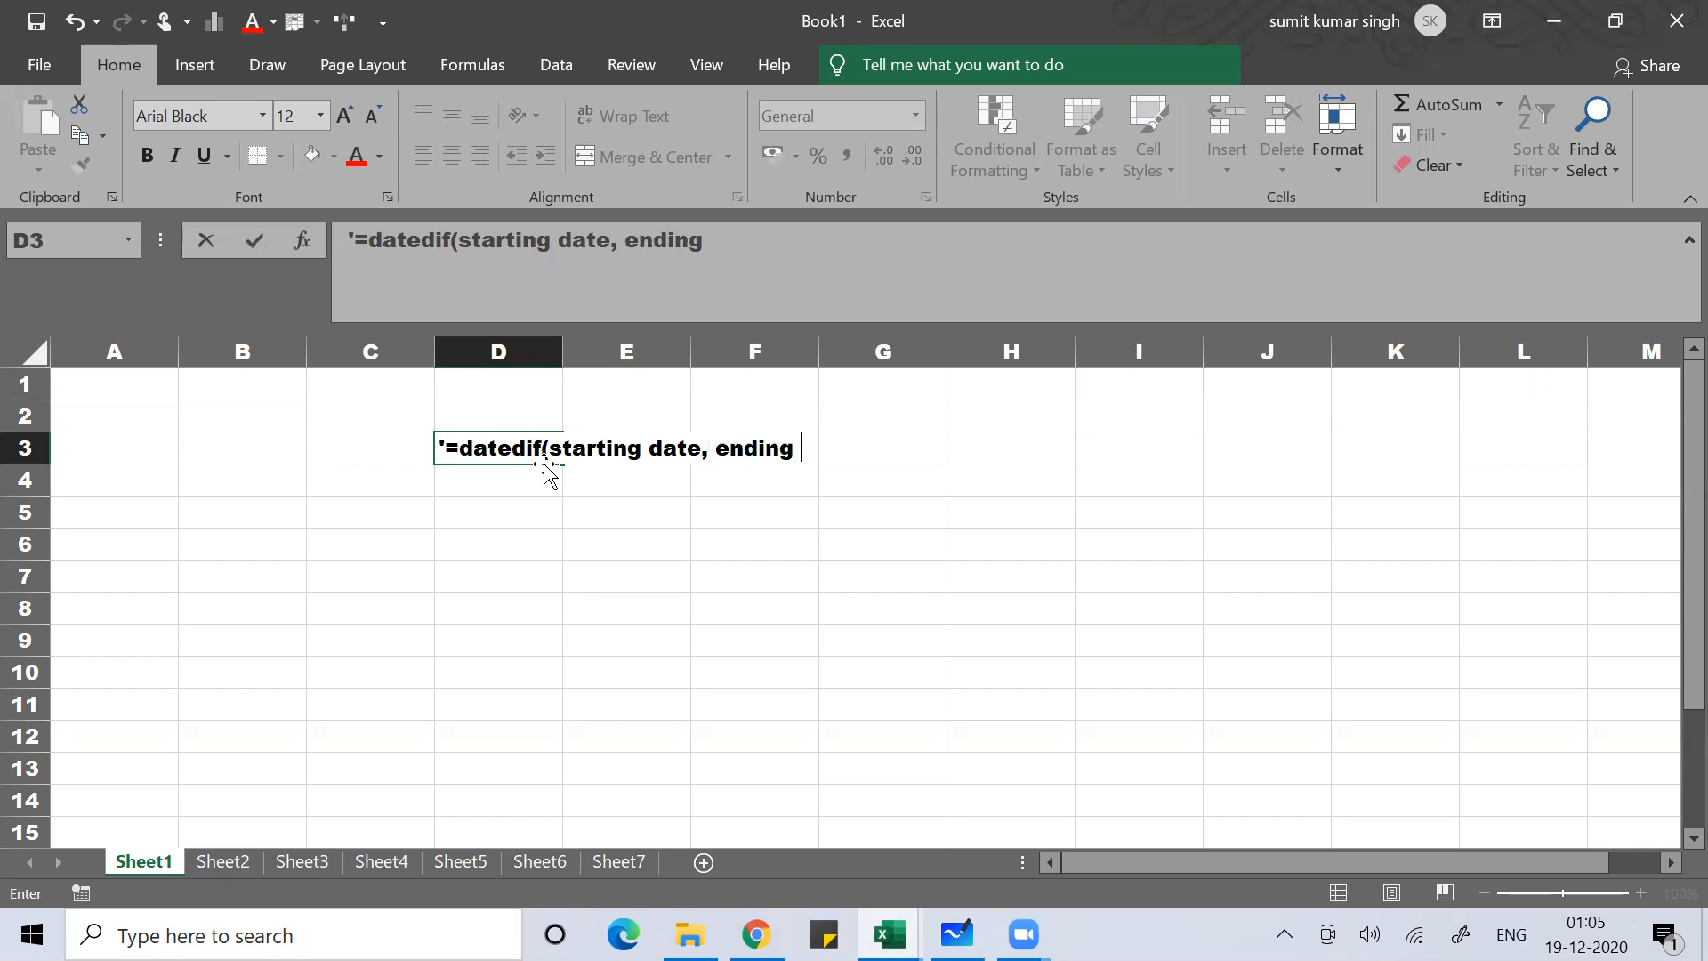
{"action": "type", "text": "date,\""}
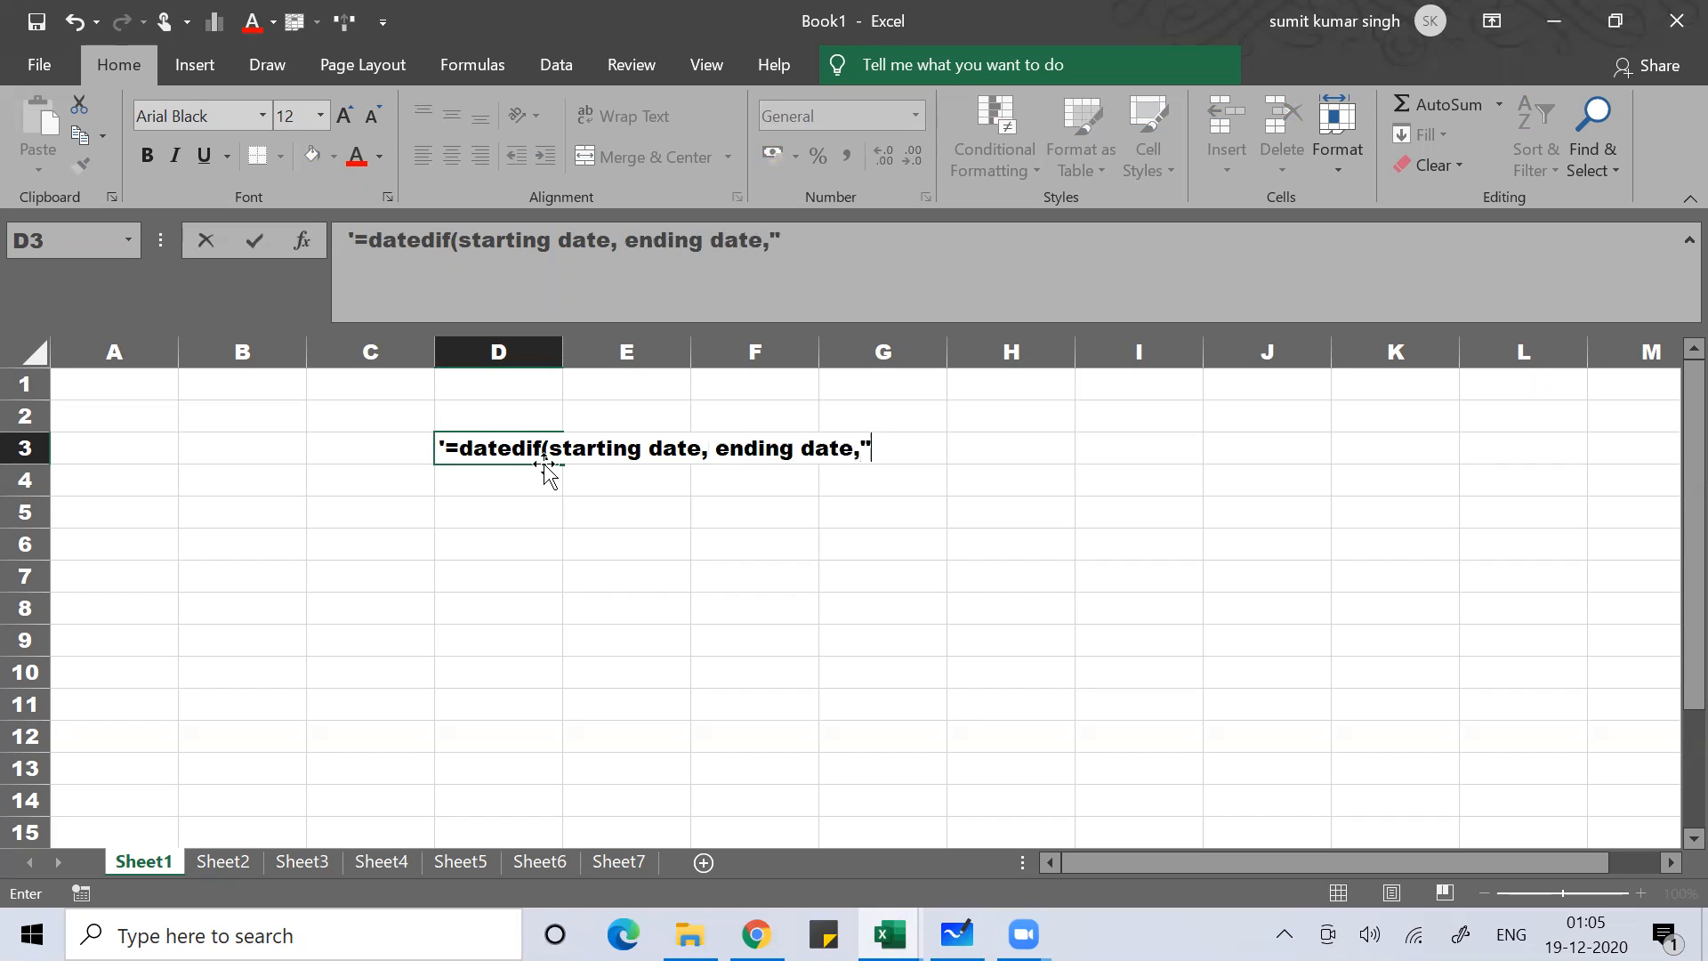
Complete the D3 note with y")= if we want to determine number of years.
{"action": "type", "text": "y\")= if we want to de"}
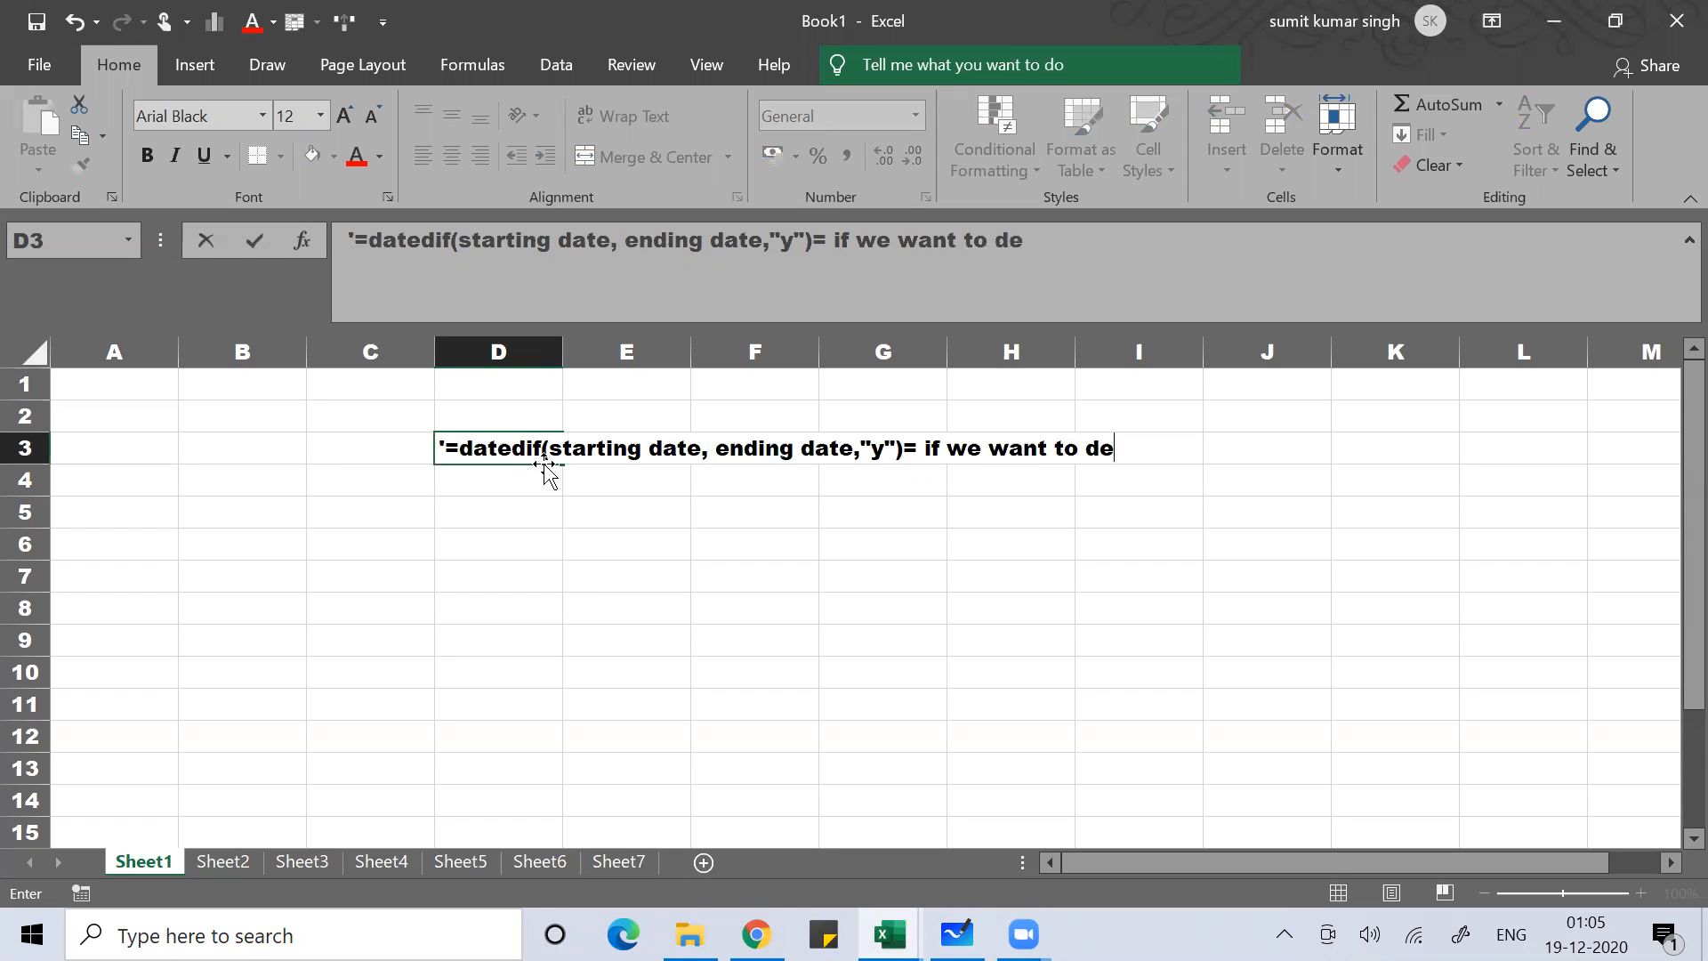
{"action": "type", "text": "termin"}
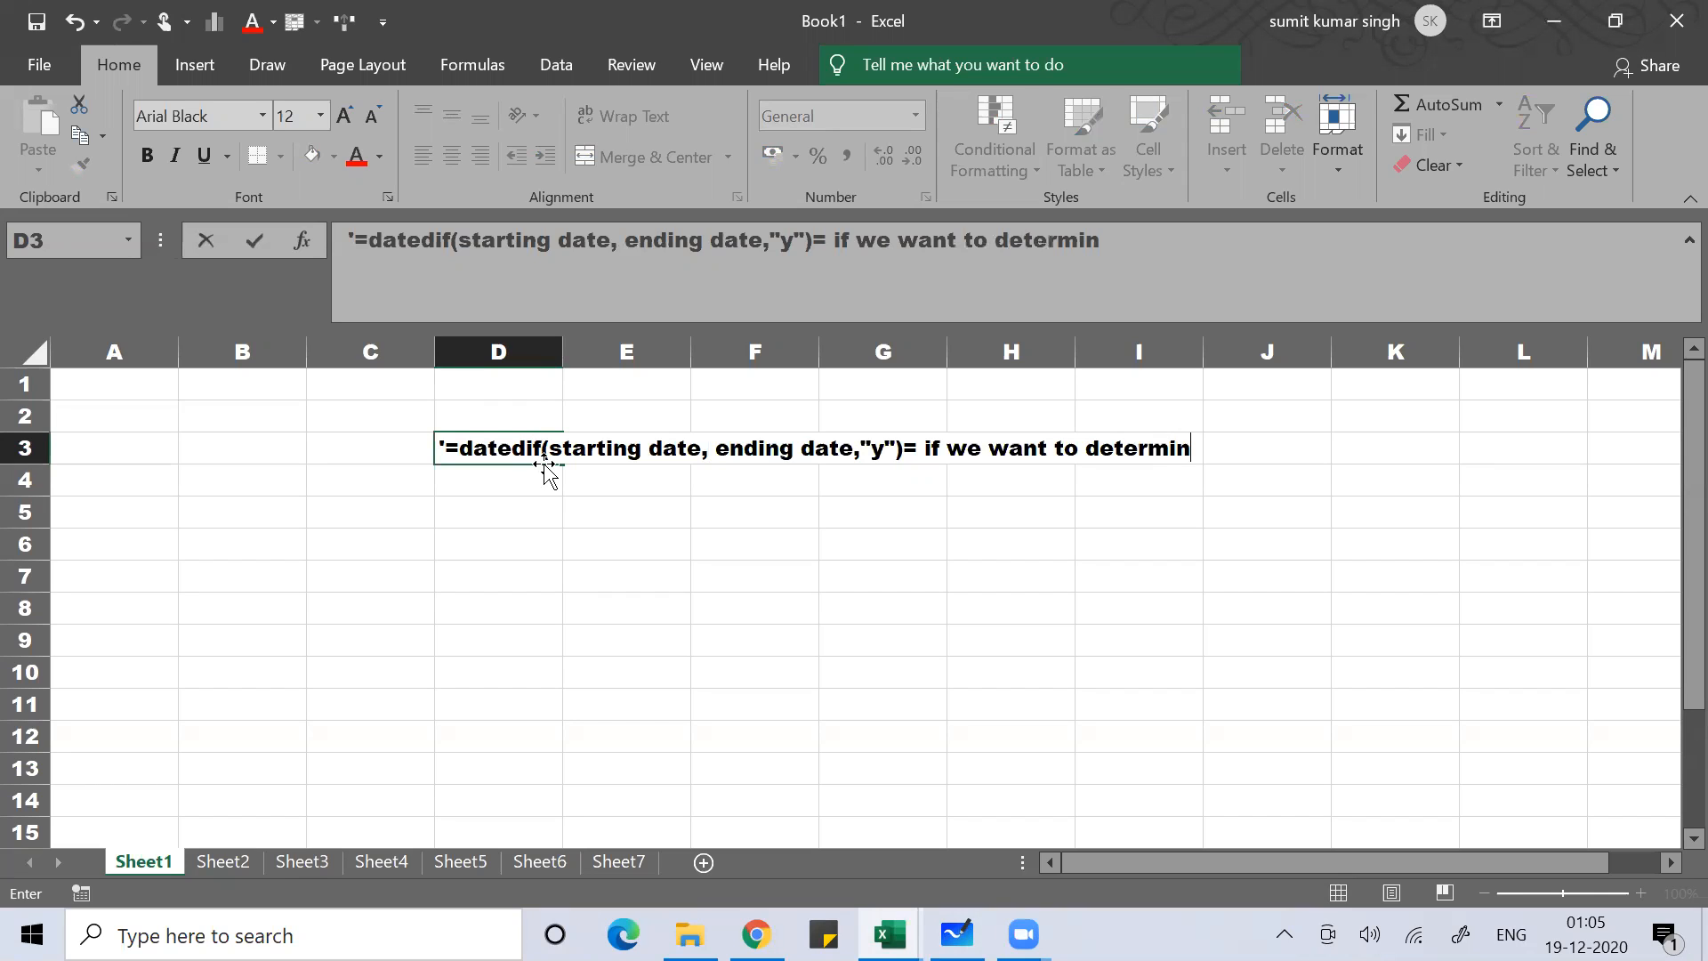
{"action": "type", "text": "e num"}
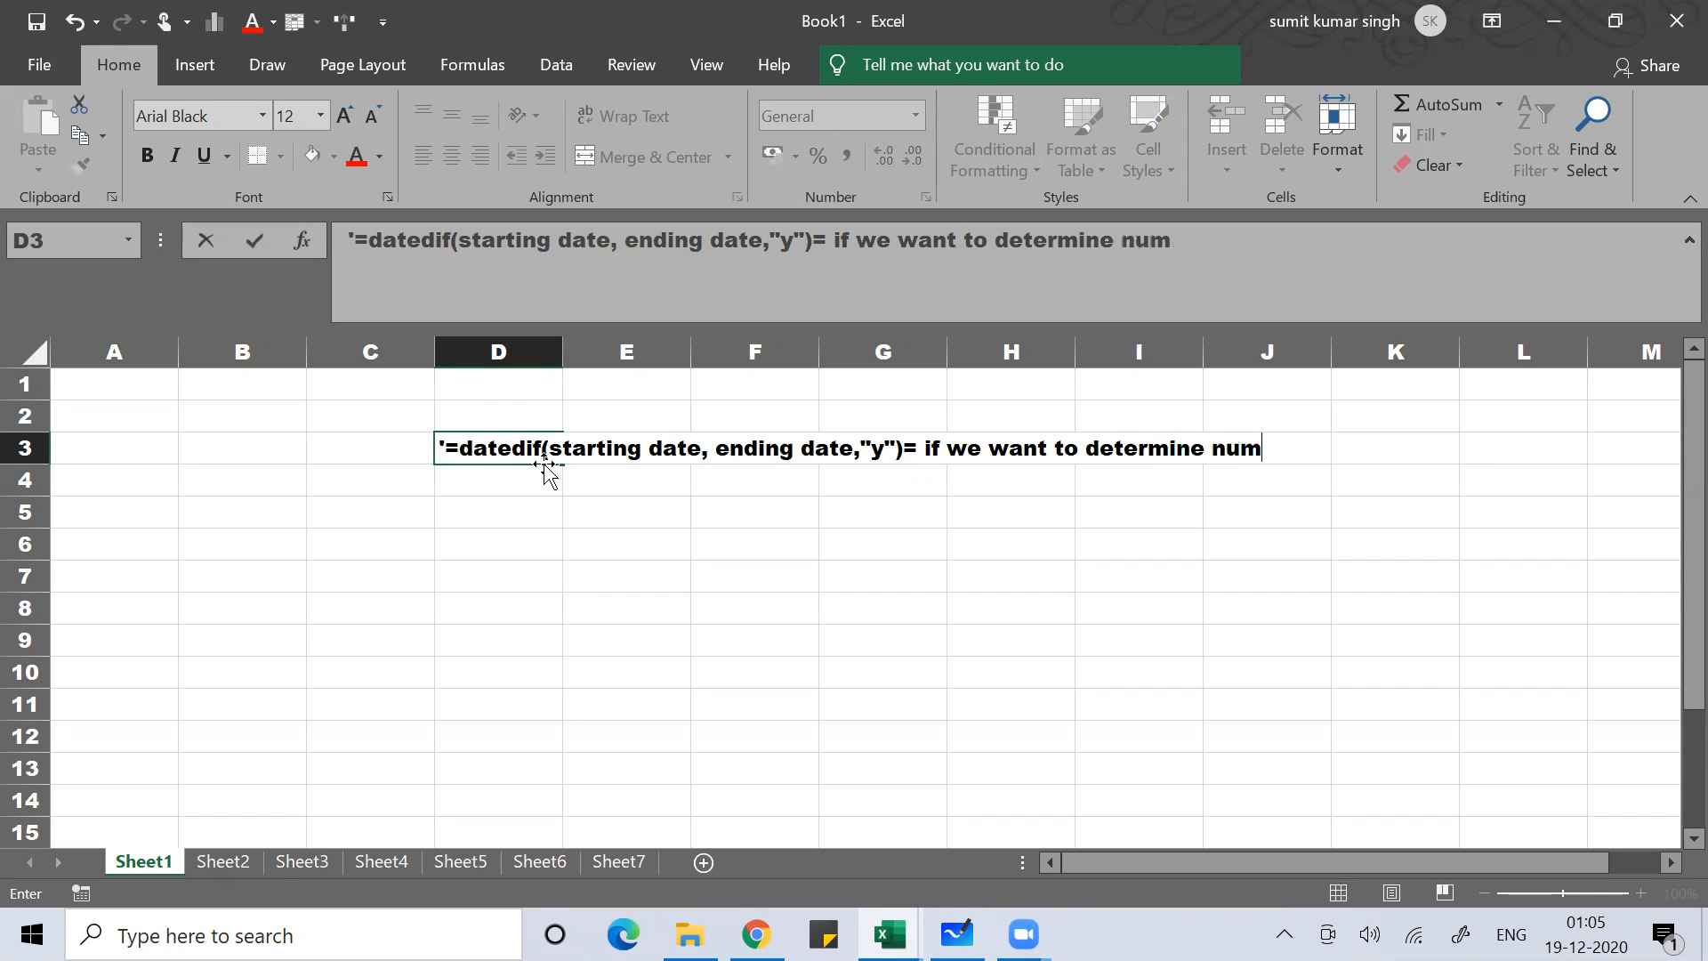
{"action": "type", "text": "ber of years"}
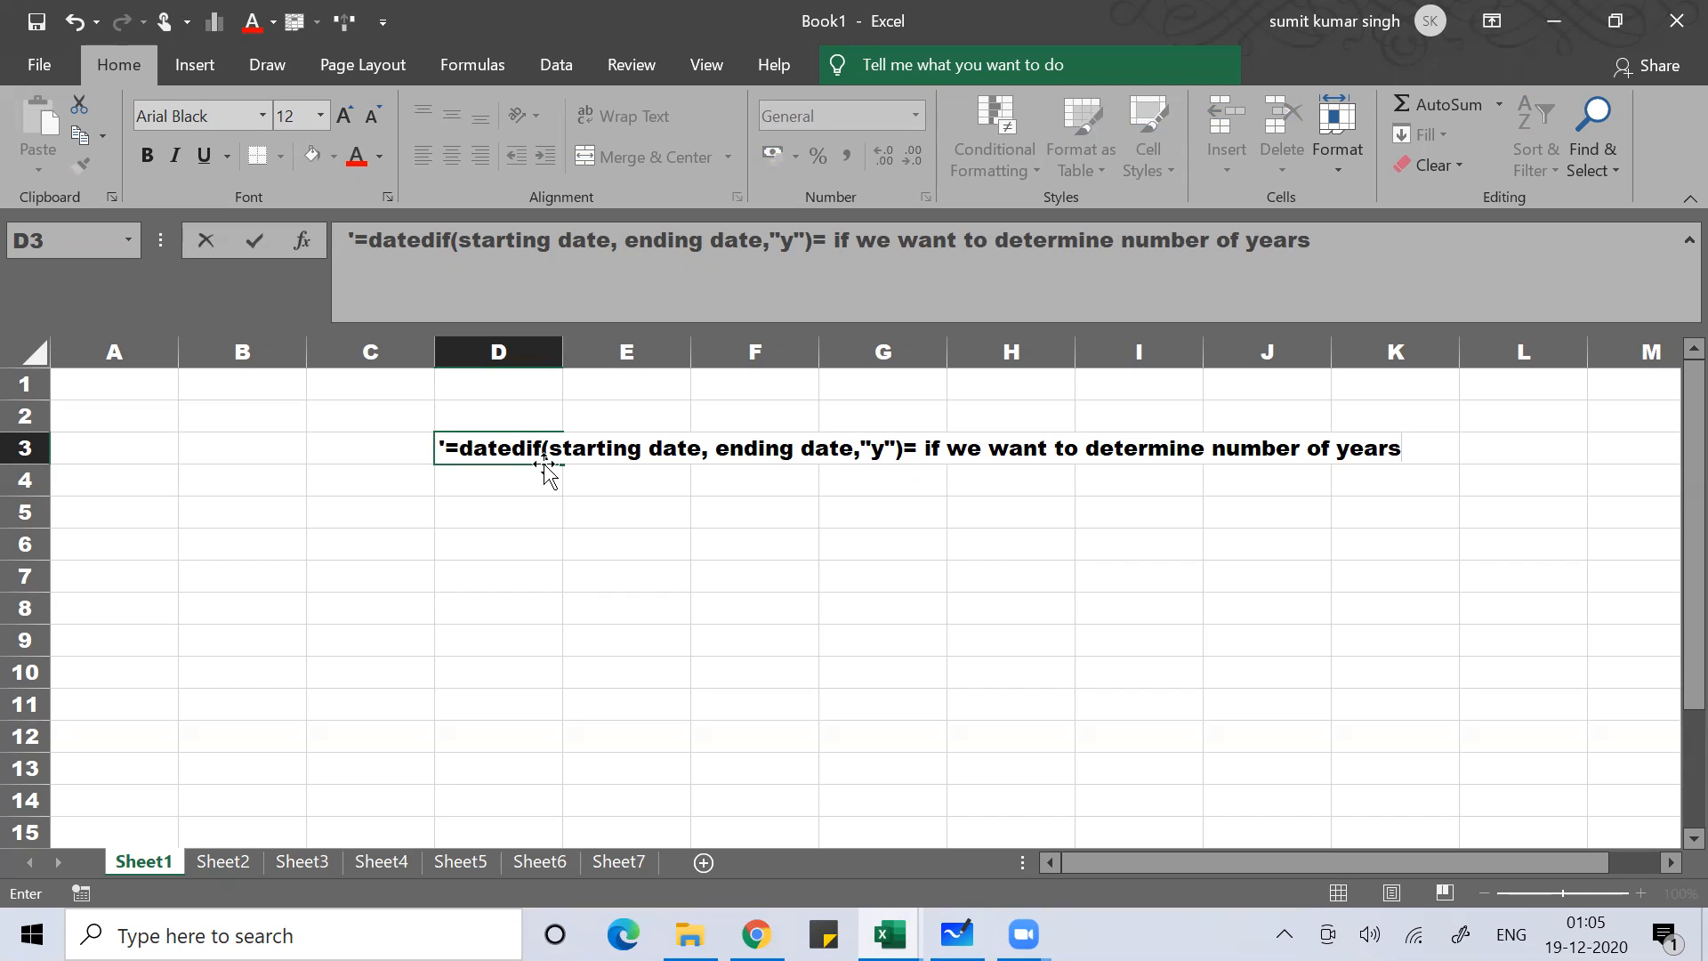
{"action": "key", "text": "Return"}
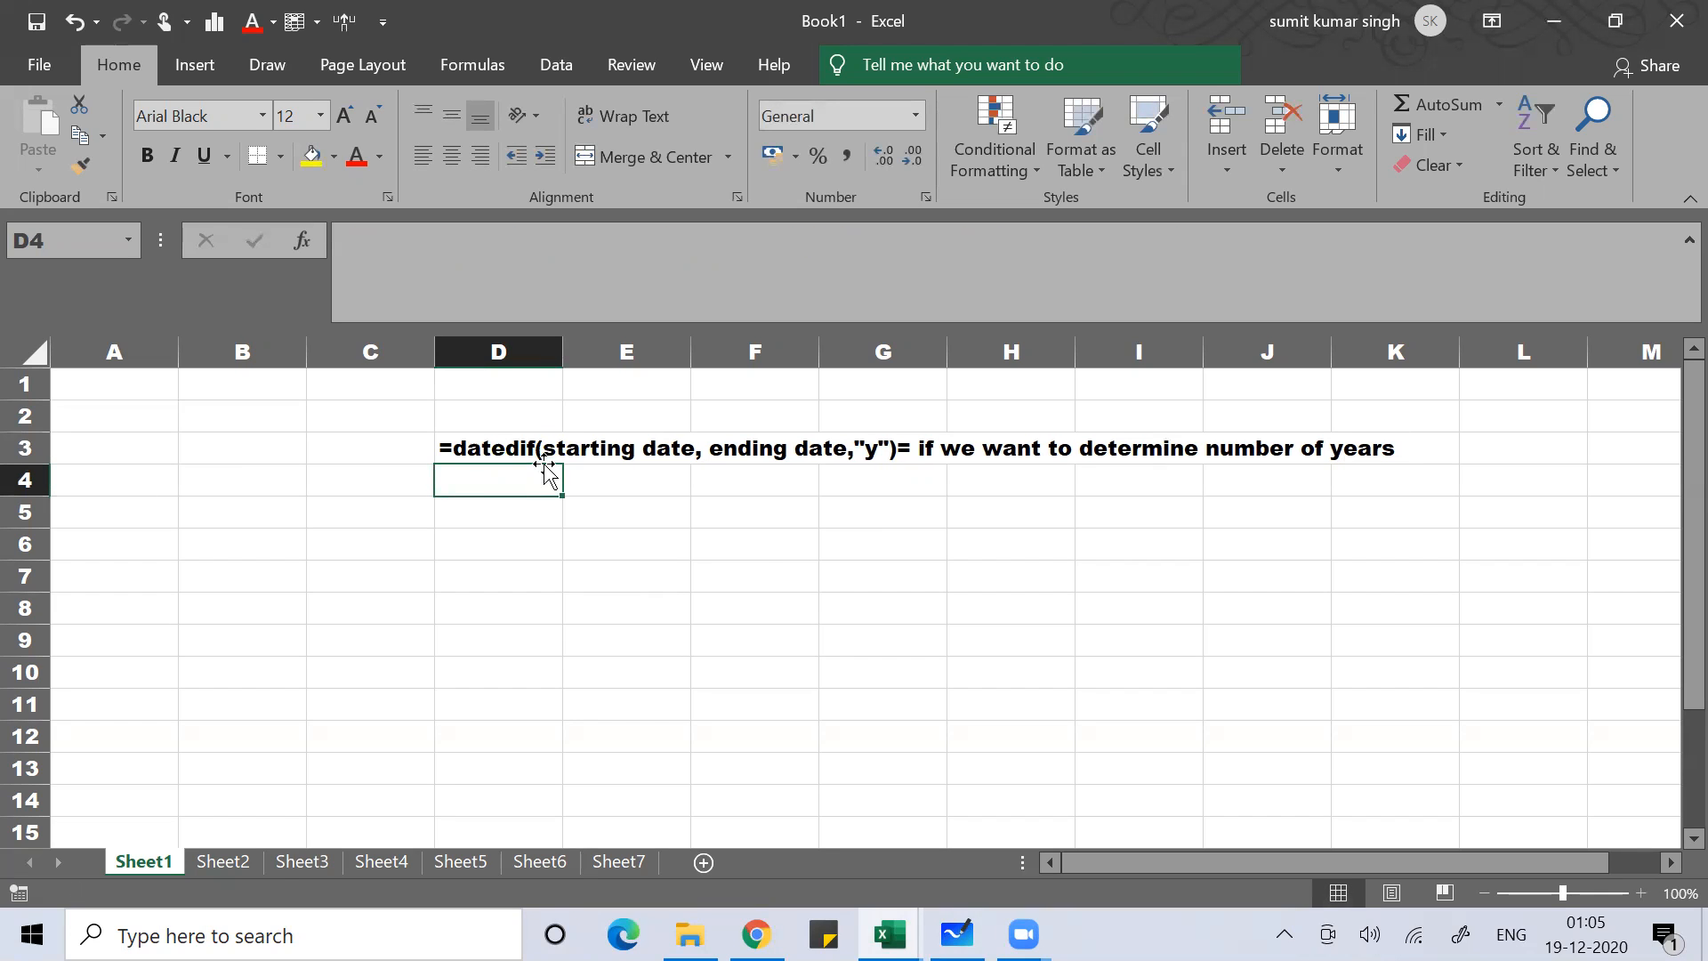
Copy the D3 note into D4 and remove the y between the quotation marks in the copy.
{"action": "left_click", "coordinate": [545, 459]}
{"action": "key", "text": "ctrl+c"}
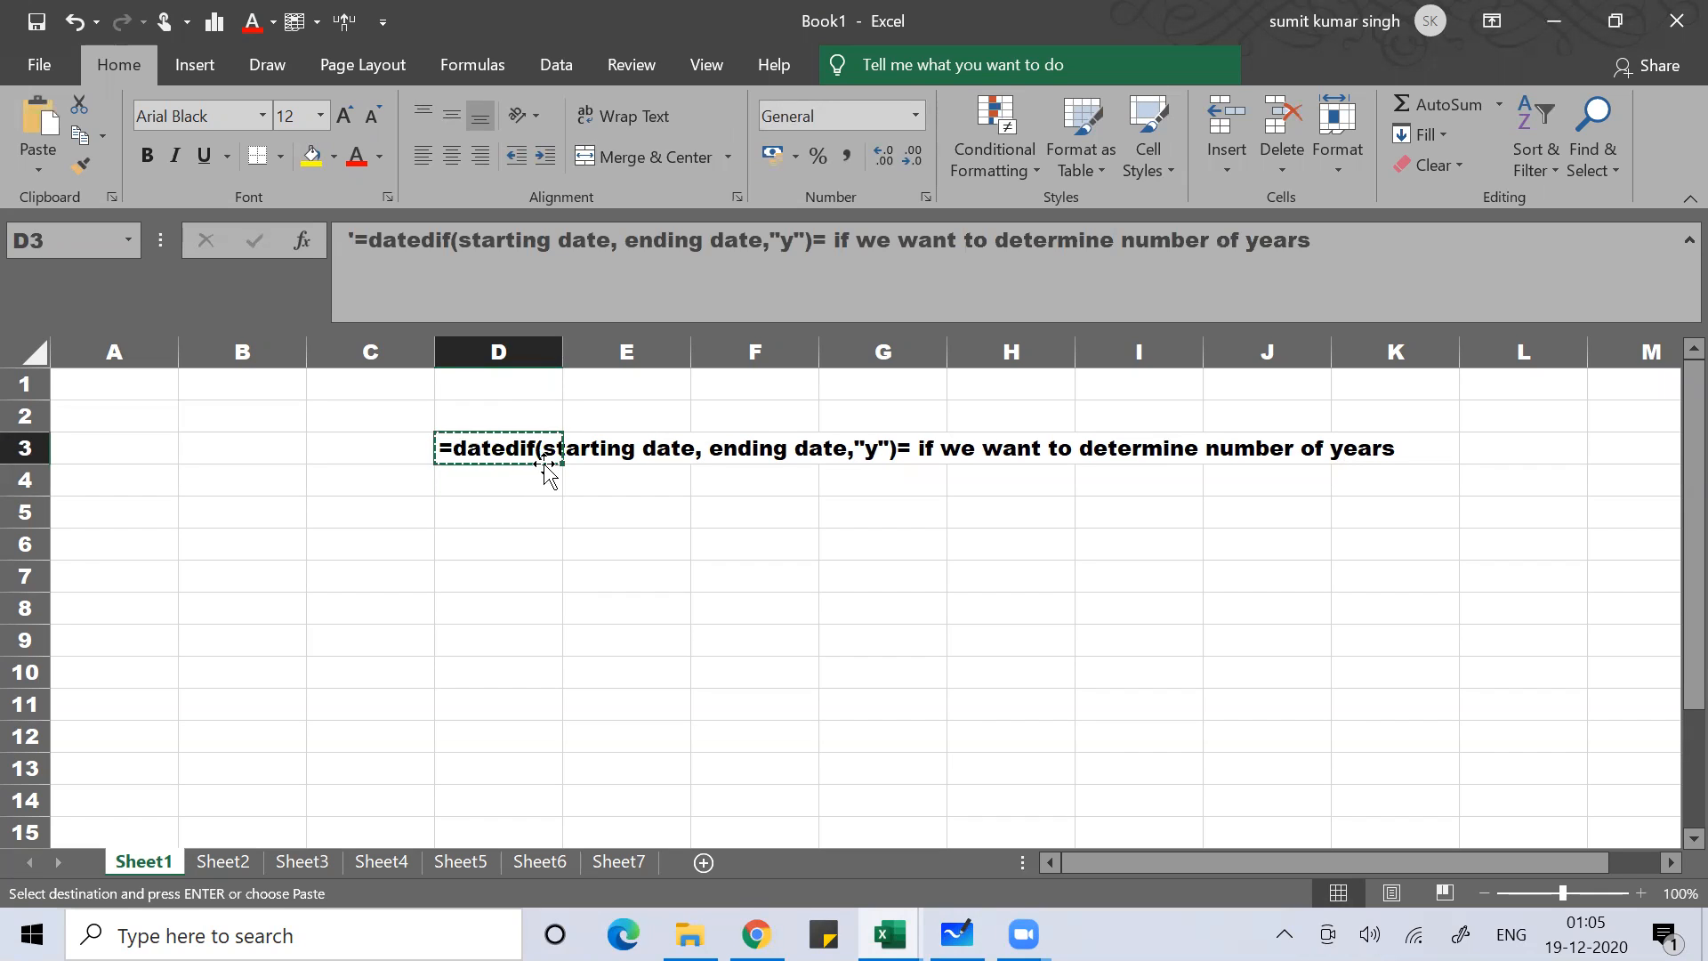
{"action": "left_click", "coordinate": [547, 476]}
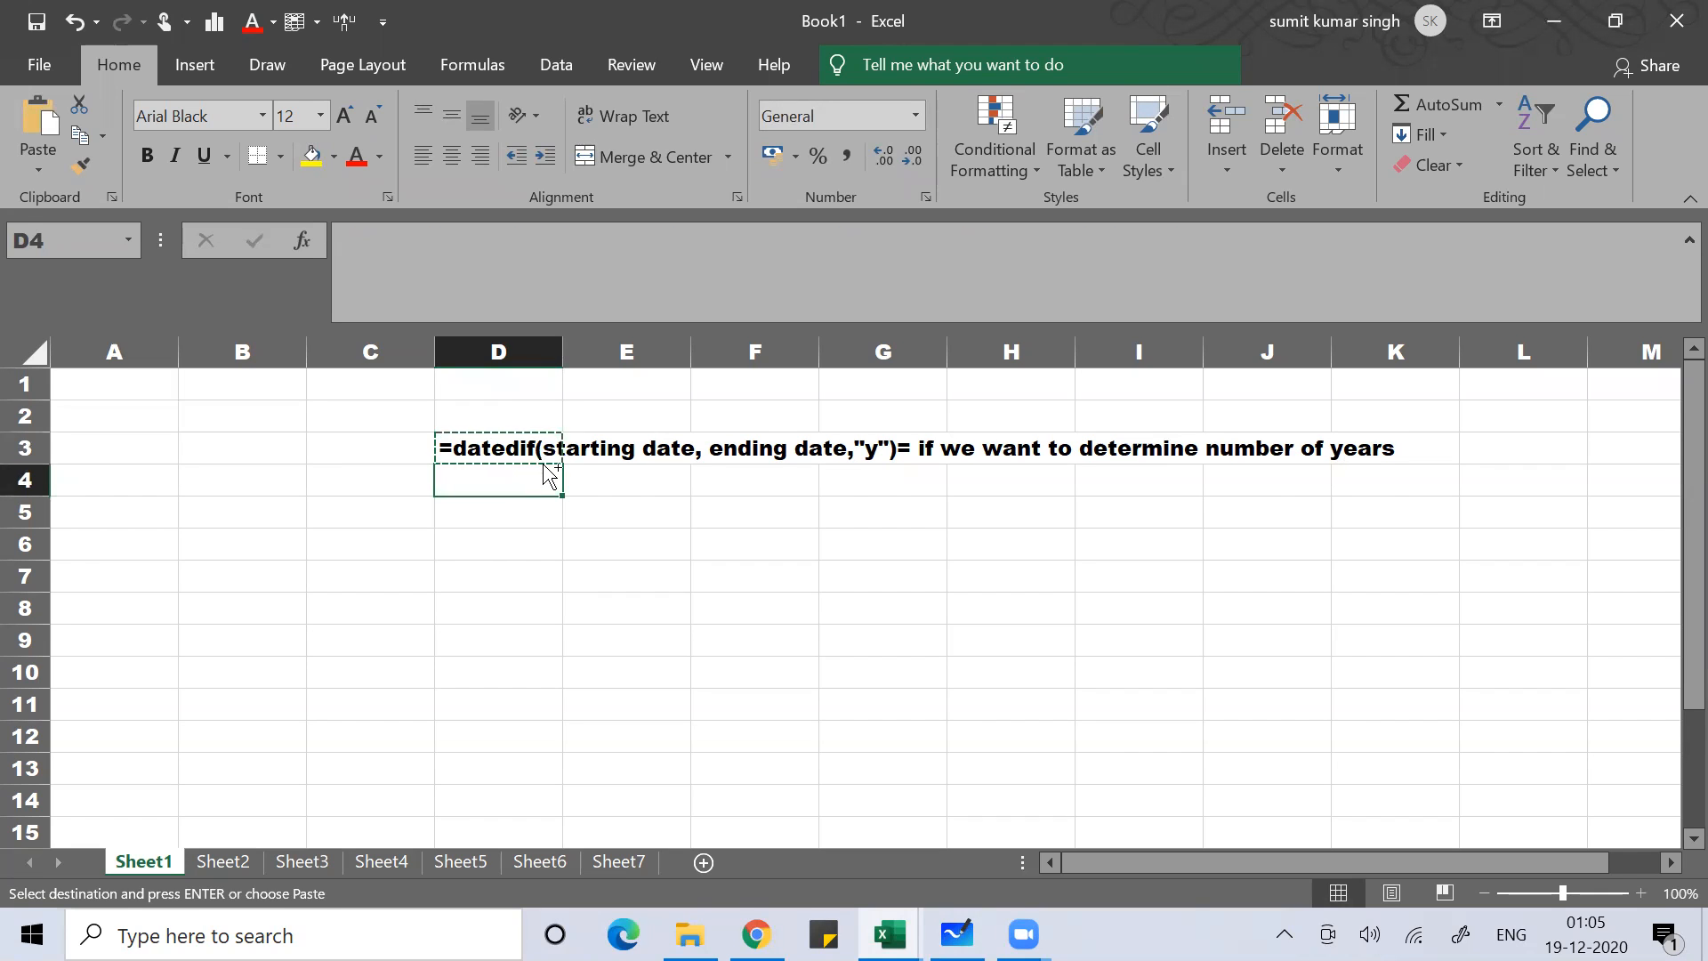
{"action": "key", "text": "ctrl+v"}
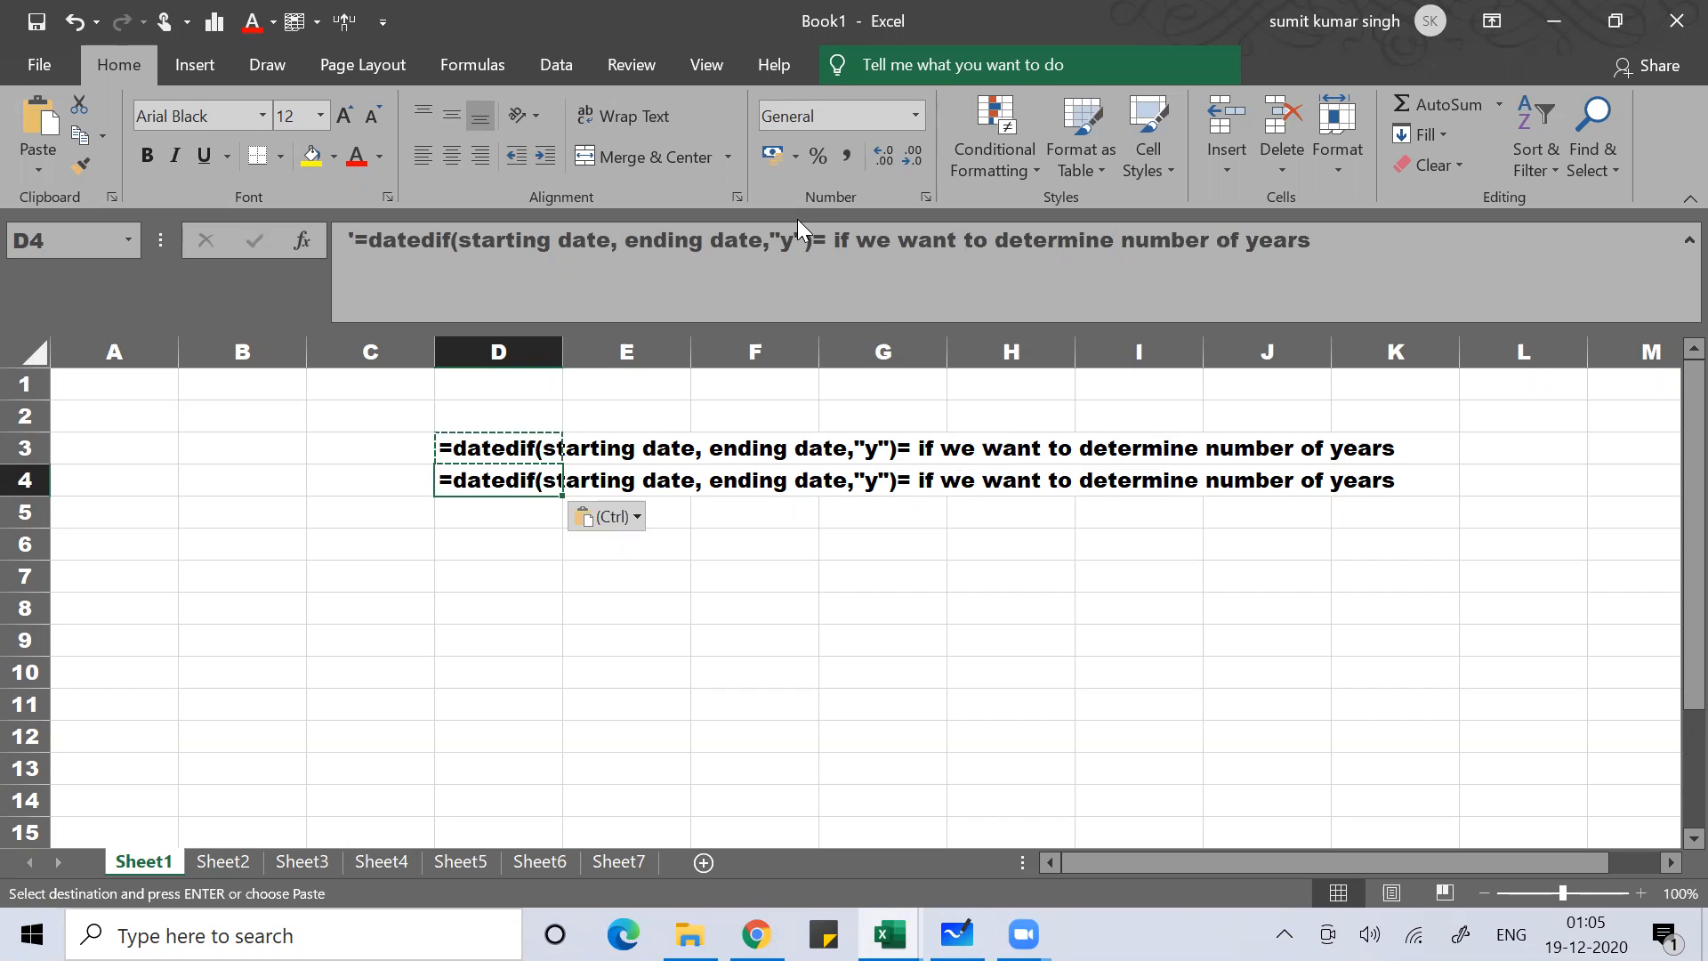
{"action": "left_click", "coordinate": [796, 235]}
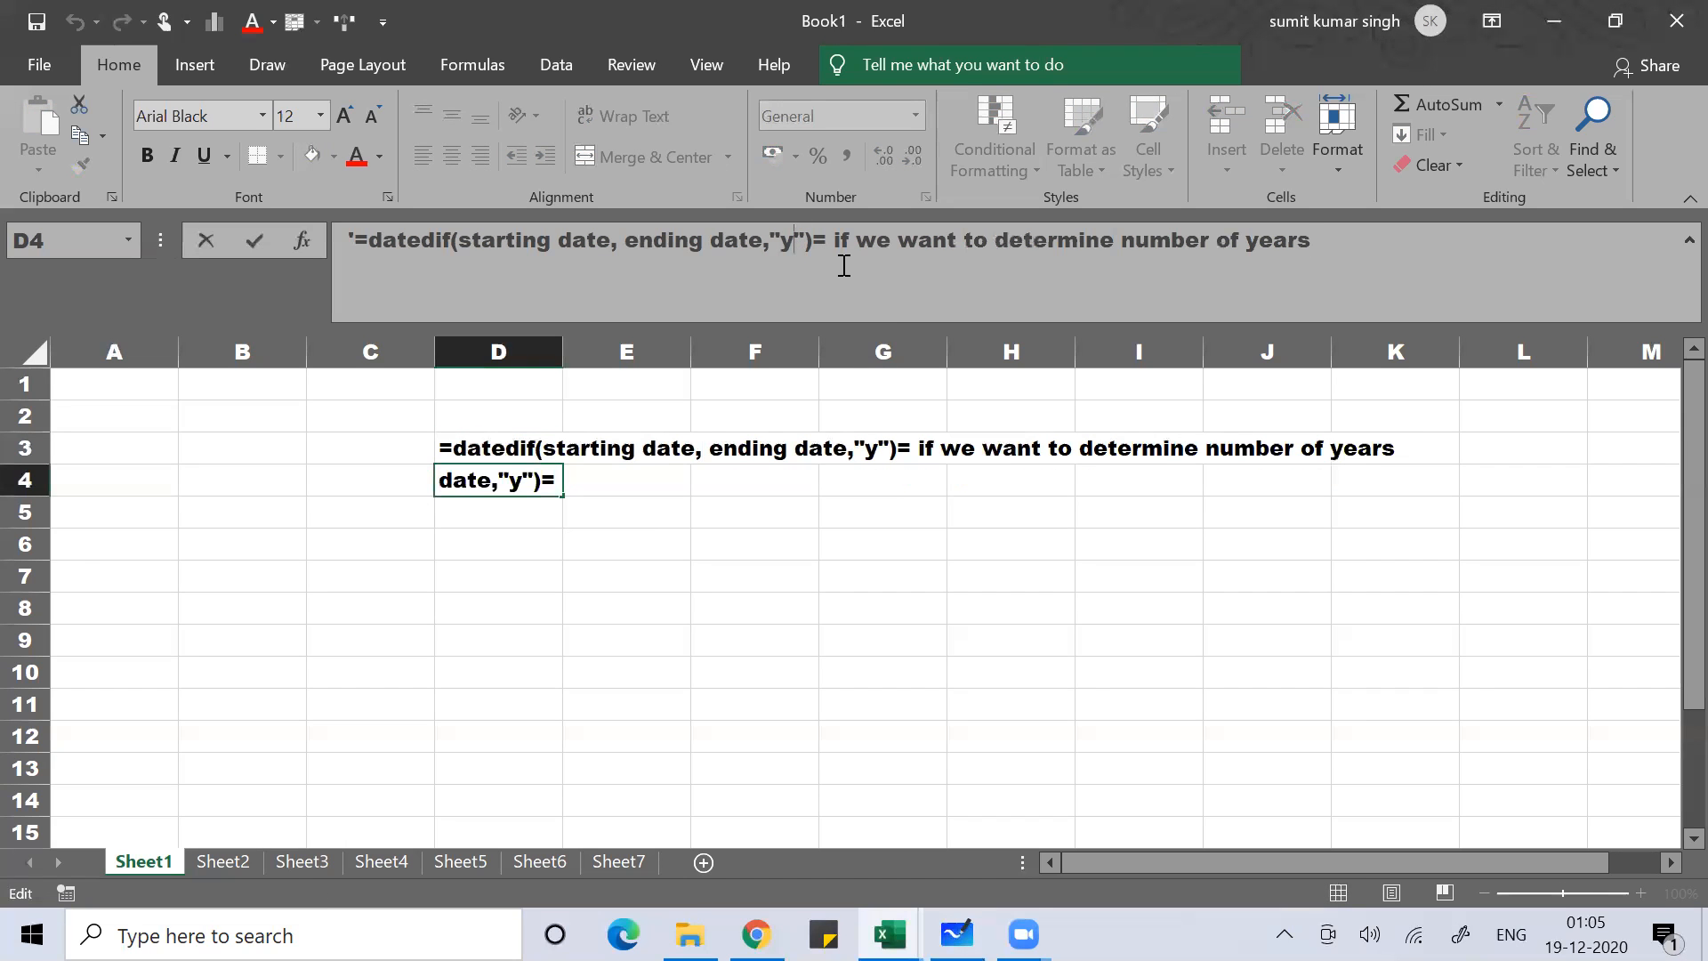
{"action": "type", "text": "m"}
{"action": "key", "text": "BackSpace"}
{"action": "key", "text": "BackSpace"}
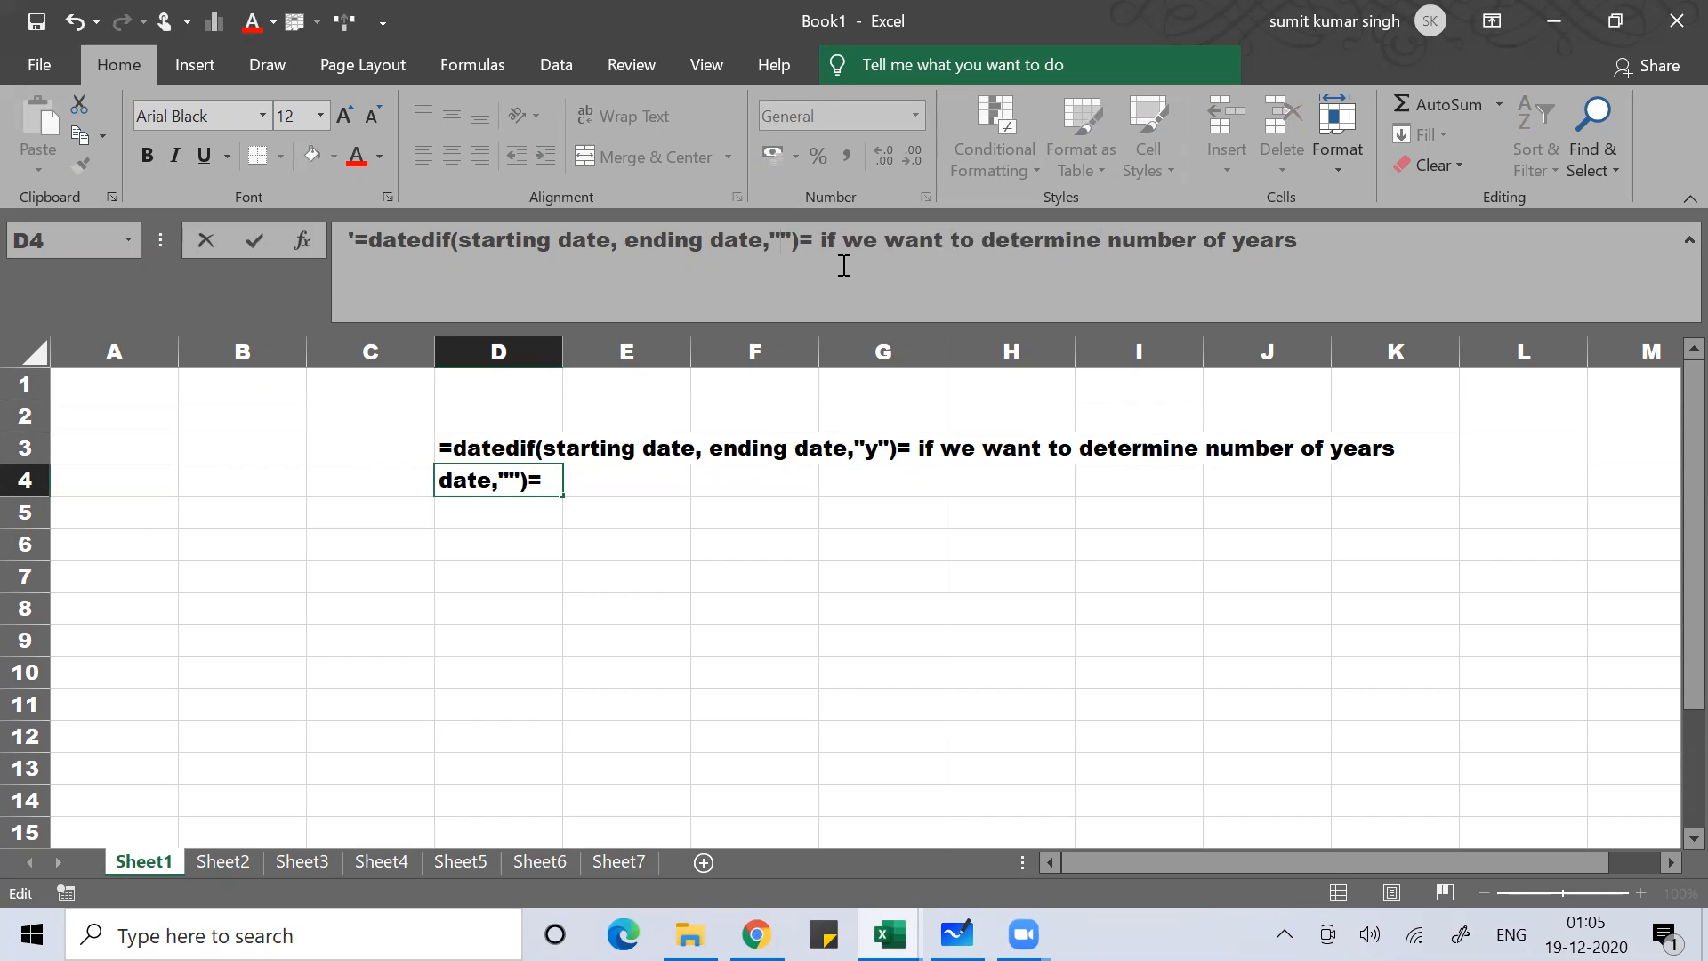
Switch to the Excel Worksheet workbook and examine the DATEDIF formula in C6 of the Age Calculation sheet.
{"action": "key", "text": "alt+Tab"}
{"action": "key", "text": "alt+Tab"}
{"action": "key", "text": "alt+Tab"}
{"action": "key", "text": "alt+Tab"}
{"action": "key", "text": "alt+Tab"}
{"action": "key", "text": "alt+Tab"}
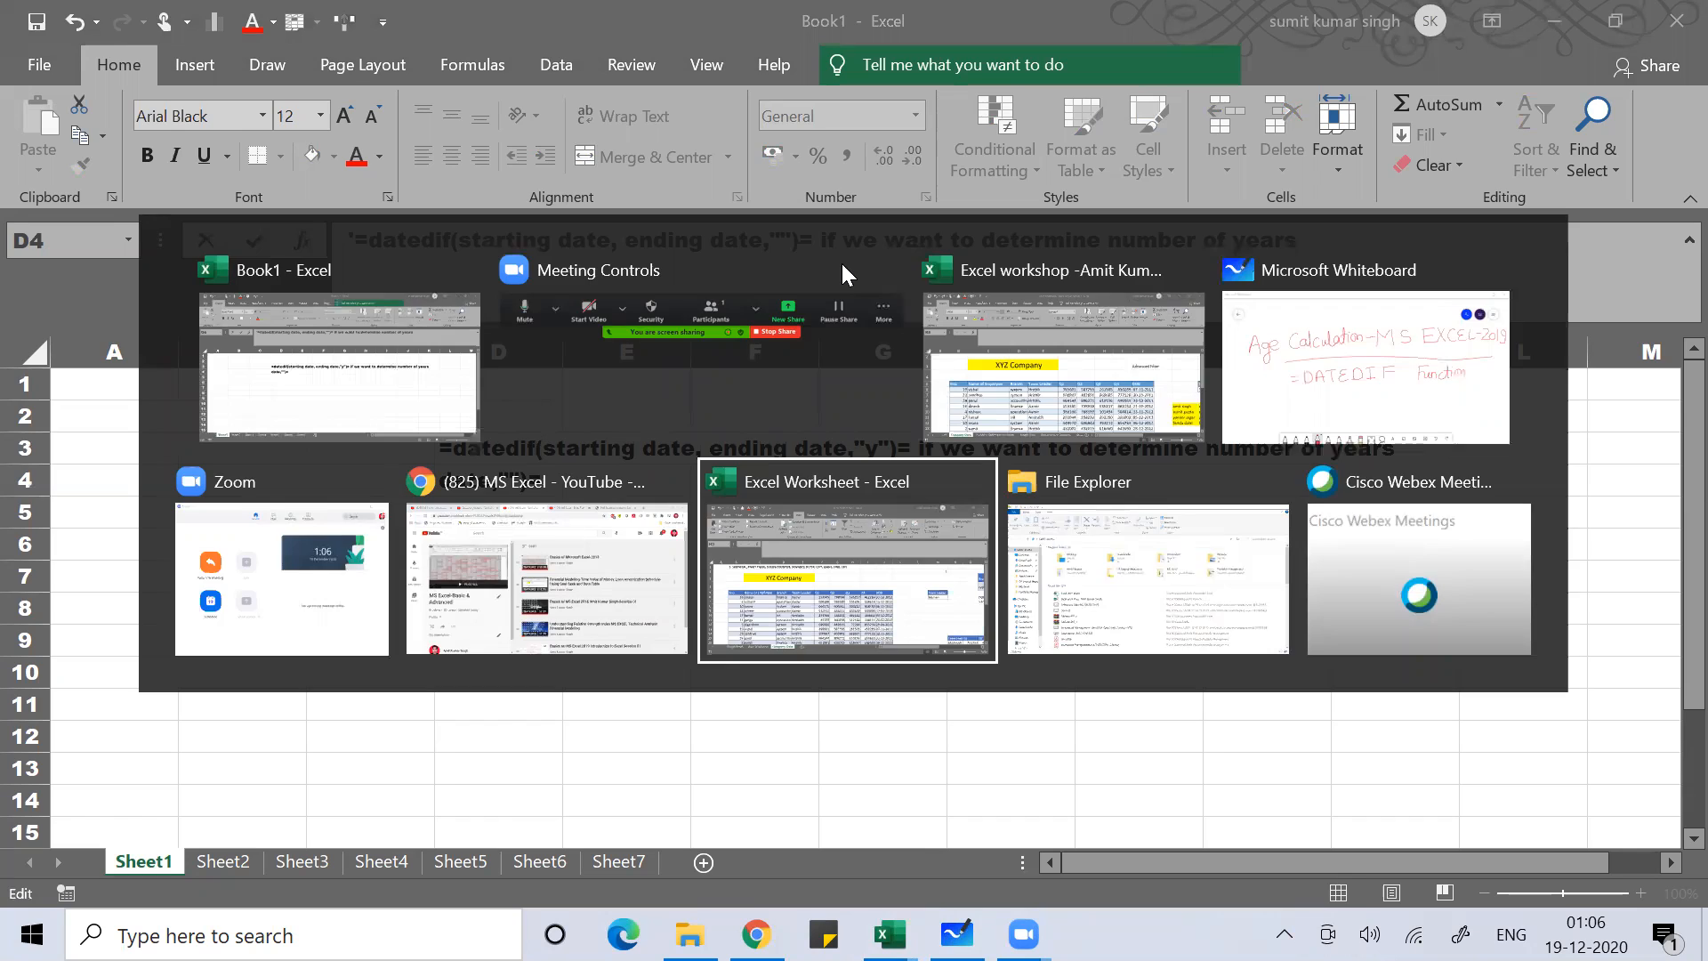
{"action": "key", "text": "Escape"}
{"action": "key", "text": "alt+Tab"}
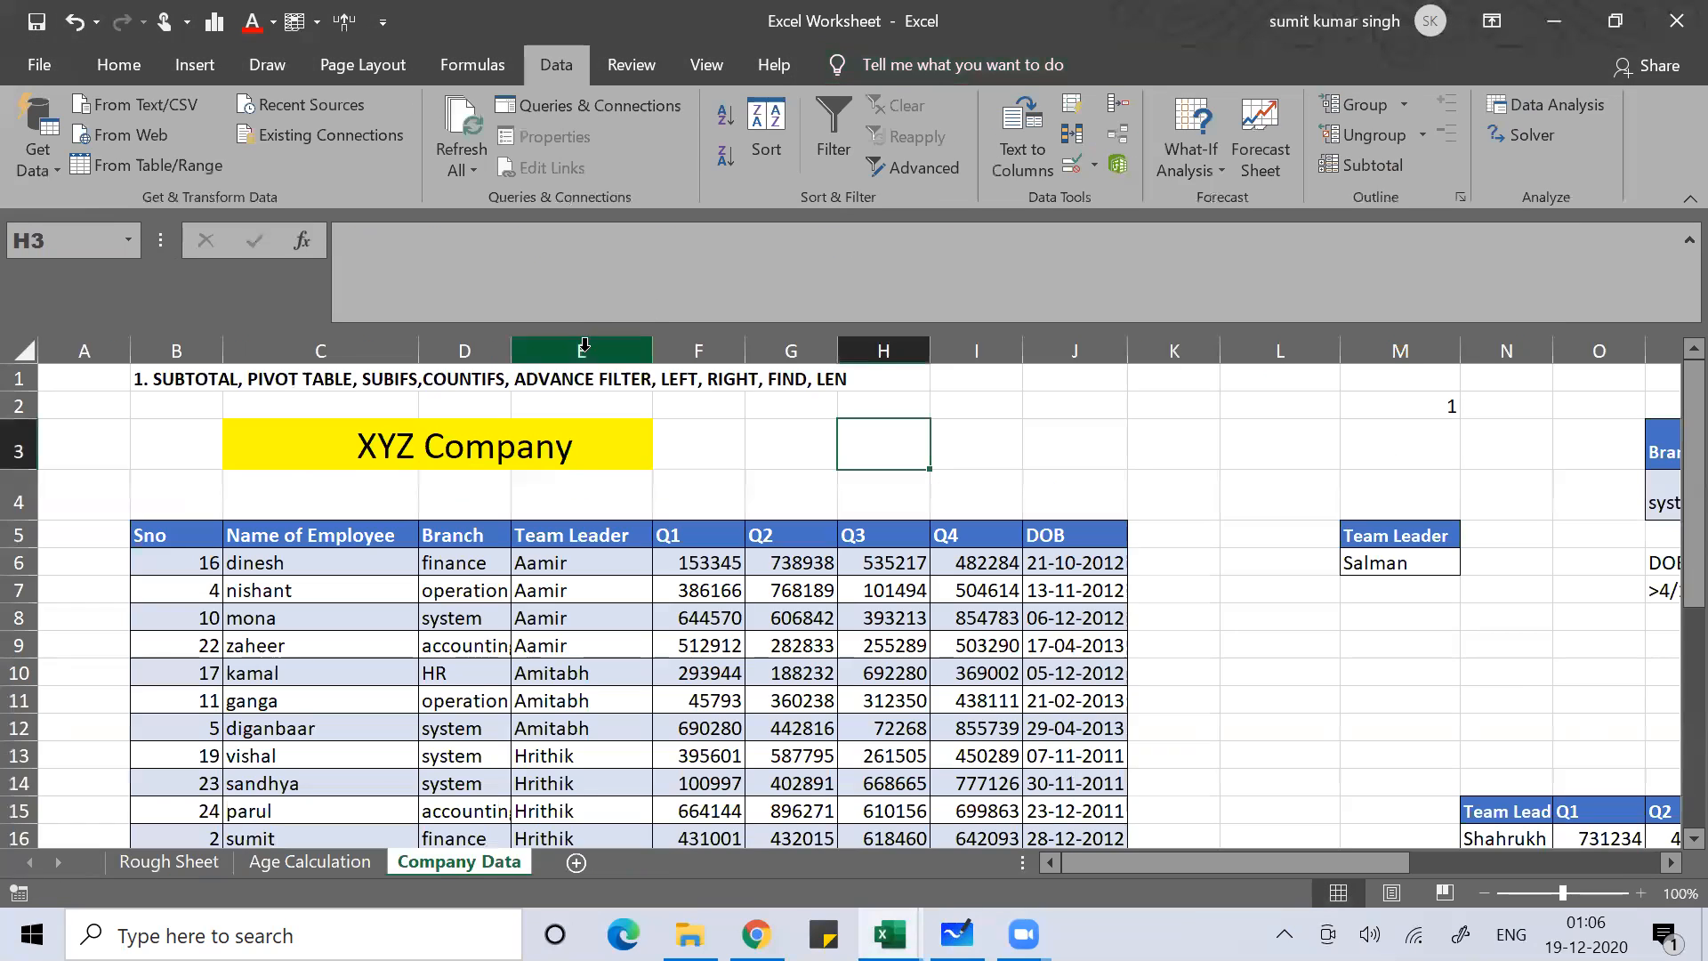
{"action": "left_click", "coordinate": [331, 862]}
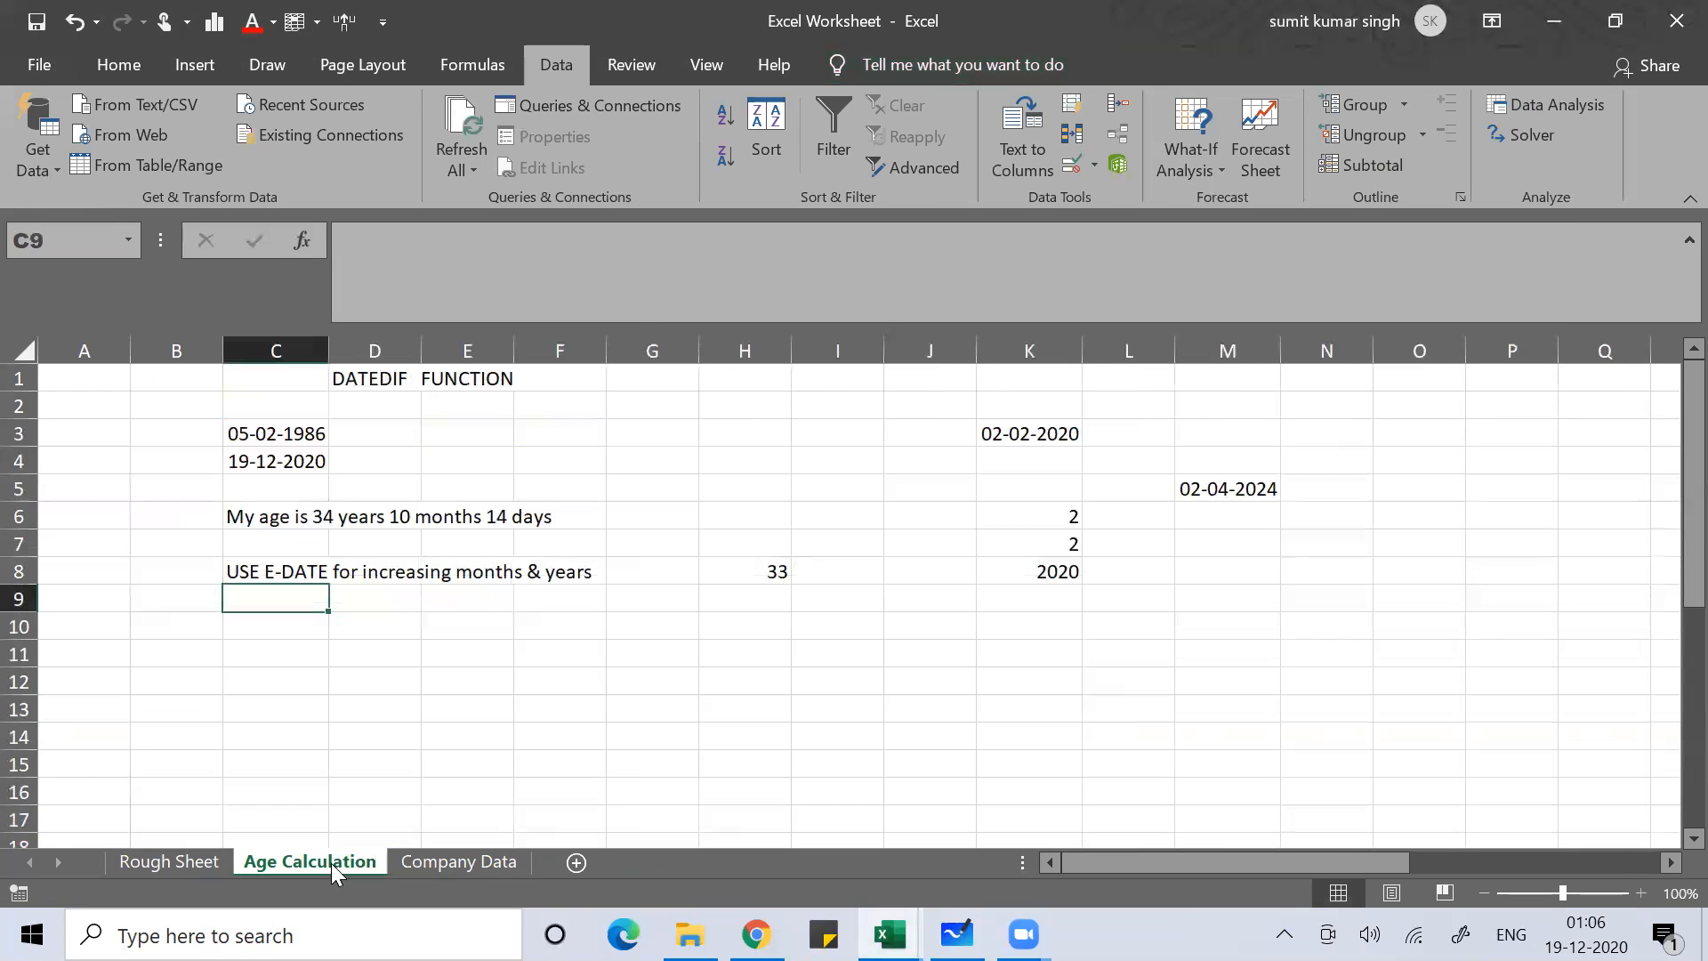
{"action": "left_click", "coordinate": [281, 513]}
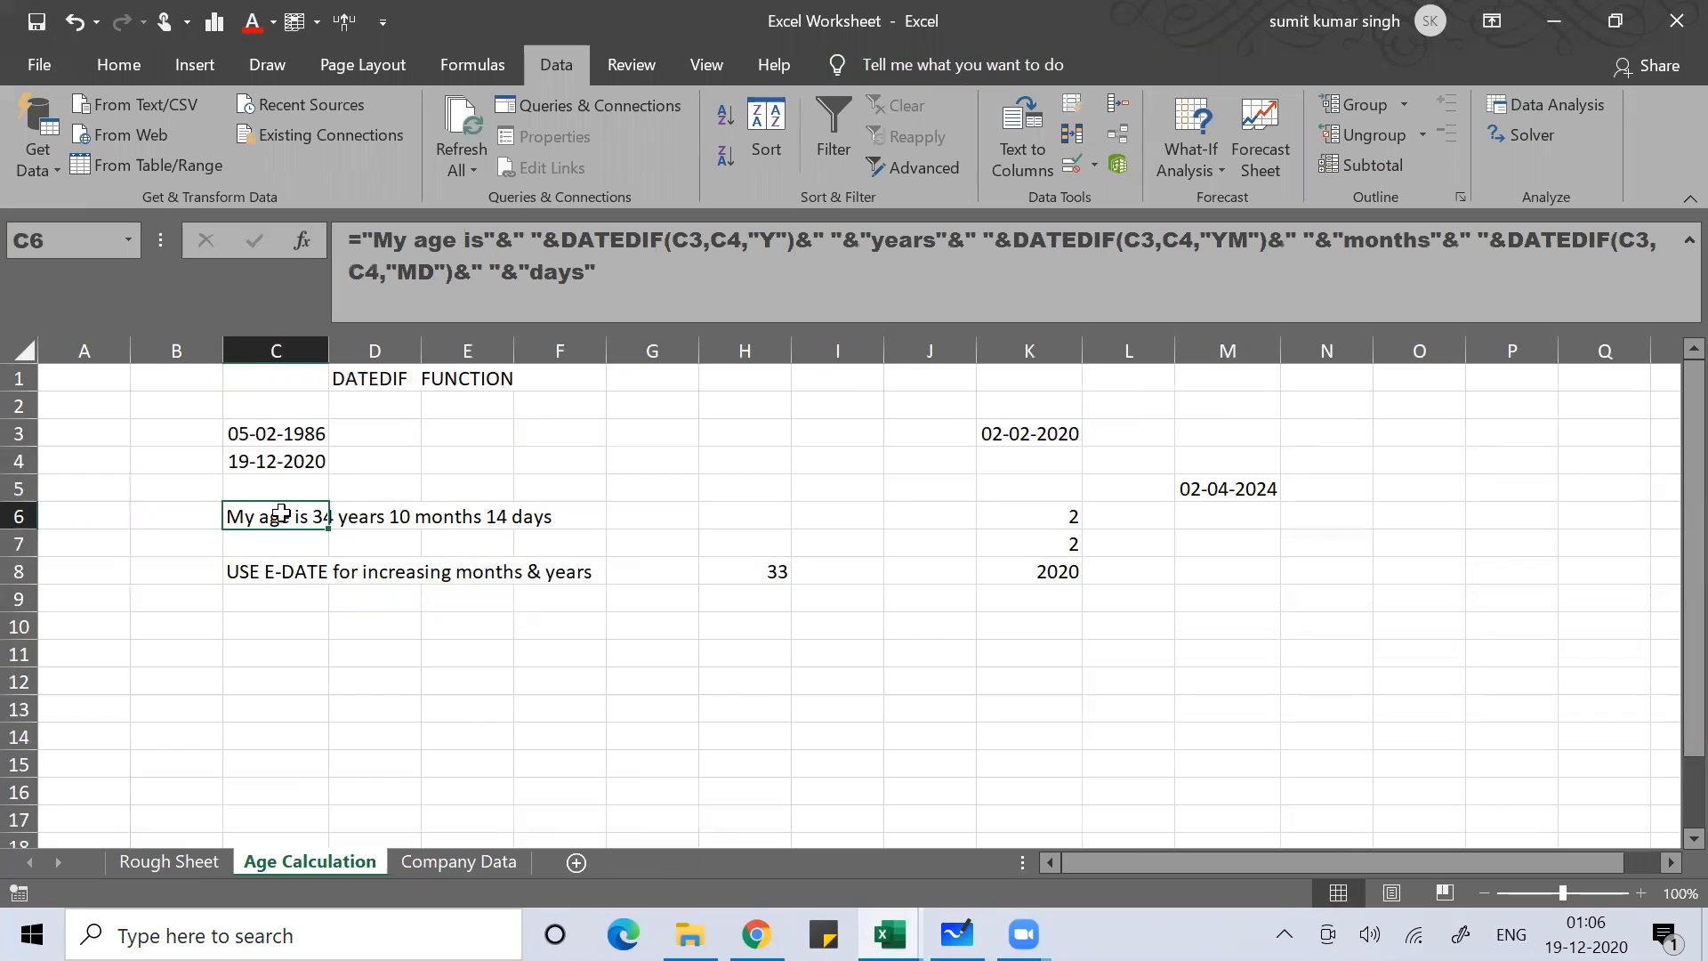
Return to the Book1 workbook and enter ym between the quotation marks of the D4 note.
{"action": "key", "text": "alt+Tab"}
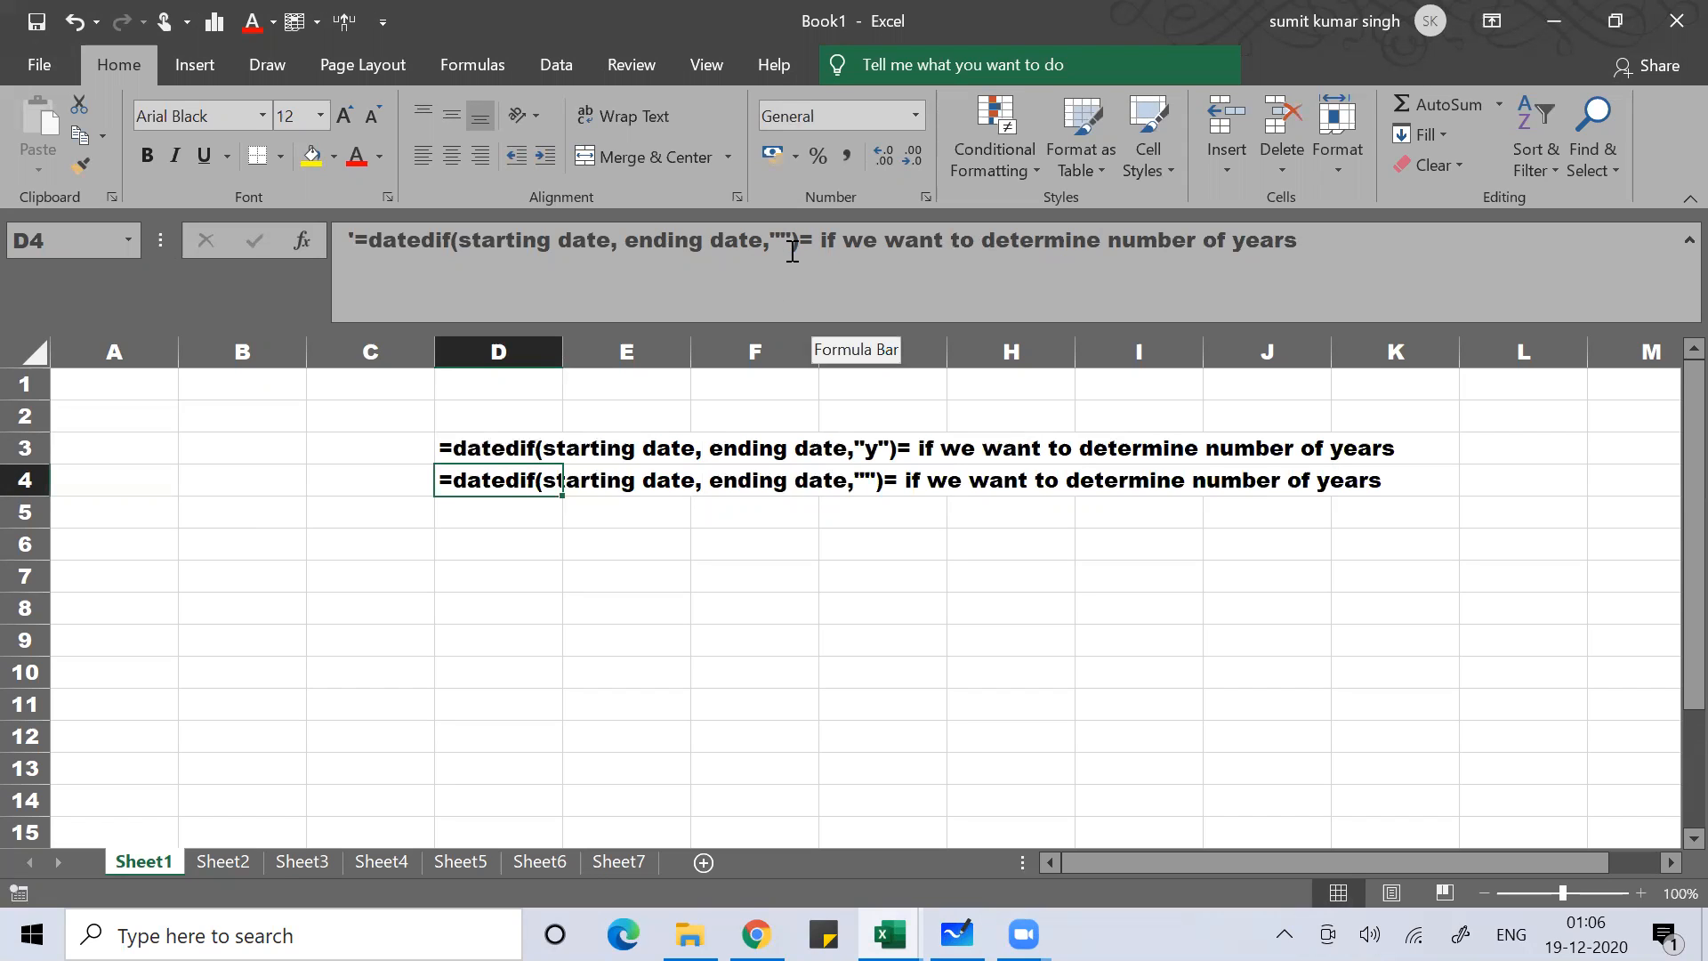
{"action": "left_click", "coordinate": [811, 272]}
{"action": "type", "text": "ym"}
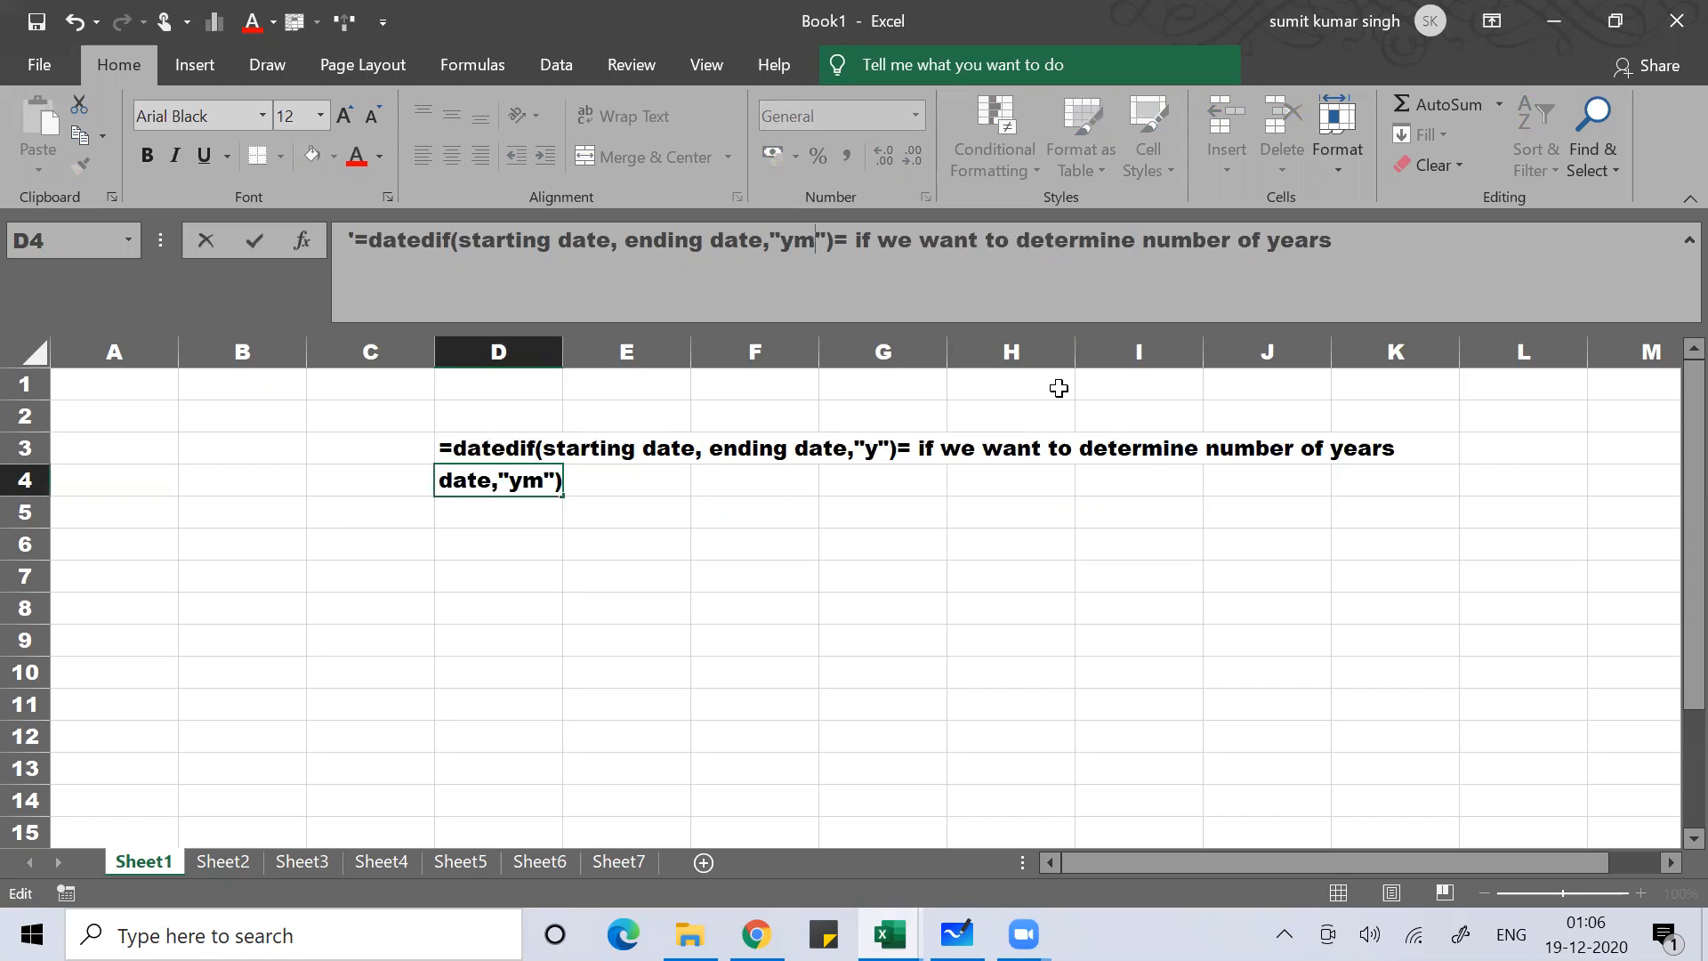
Replace the final word "years" in the D4 note with "months after years".
{"action": "left_click", "coordinate": [1354, 236]}
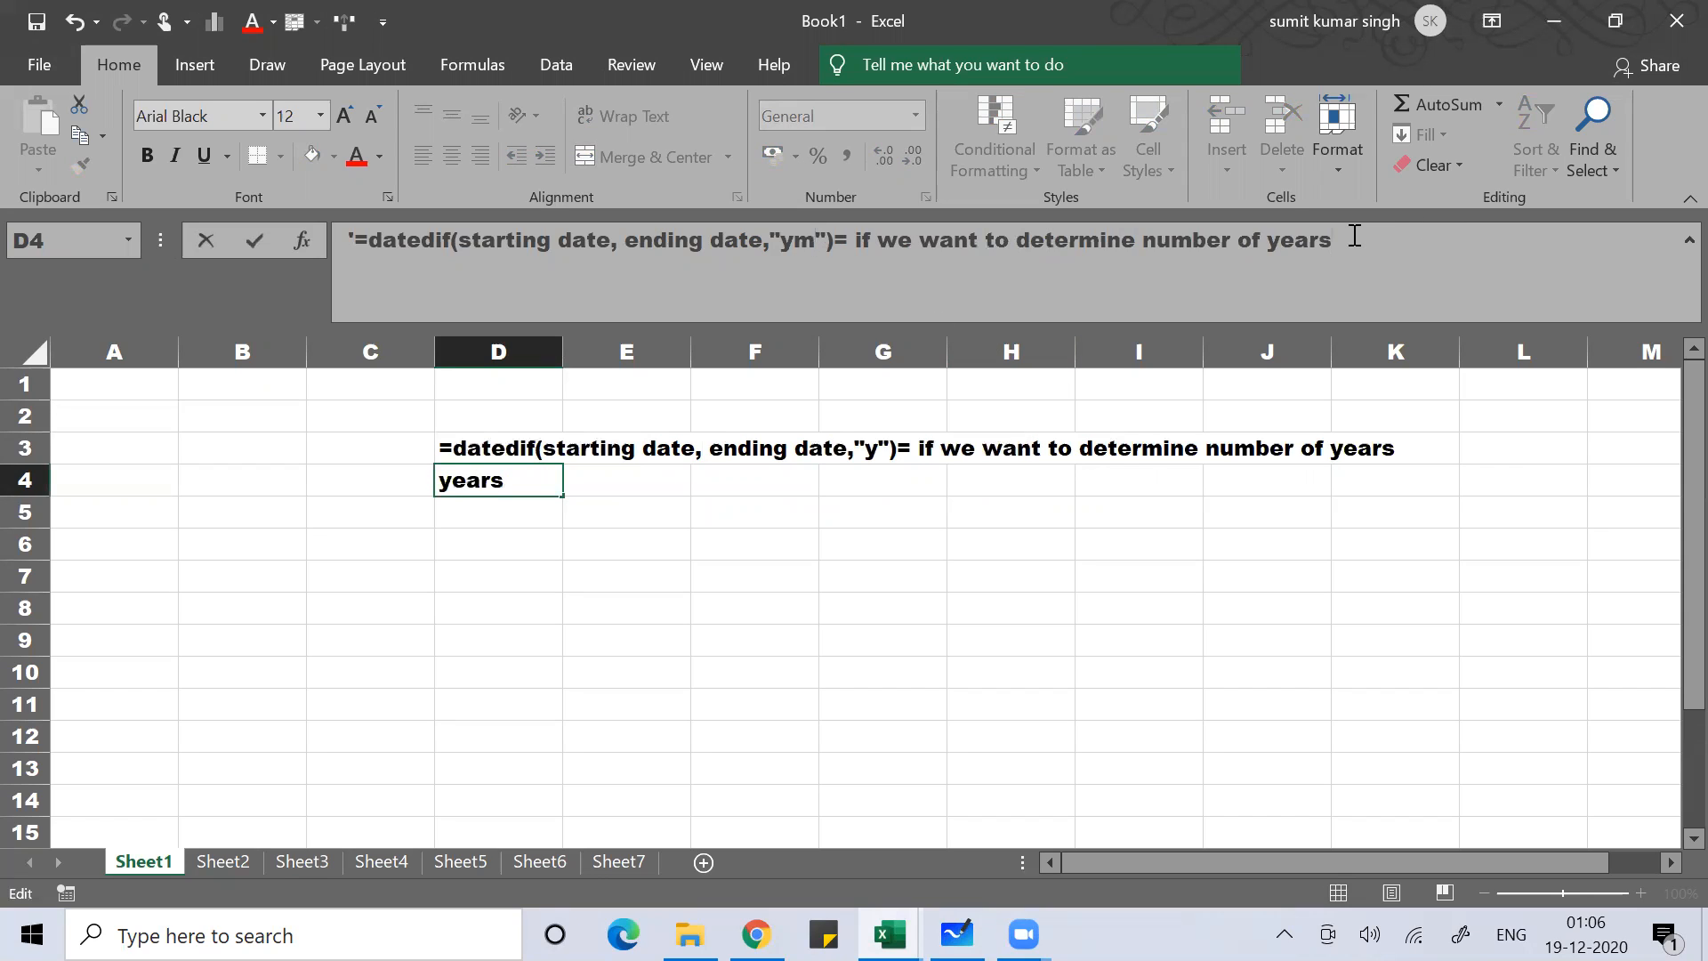
{"action": "key", "text": "BackSpace"}
{"action": "key", "text": "BackSpace"}
{"action": "key", "text": "BackSpace"}
{"action": "key", "text": "BackSpace"}
{"action": "key", "text": "BackSpace"}
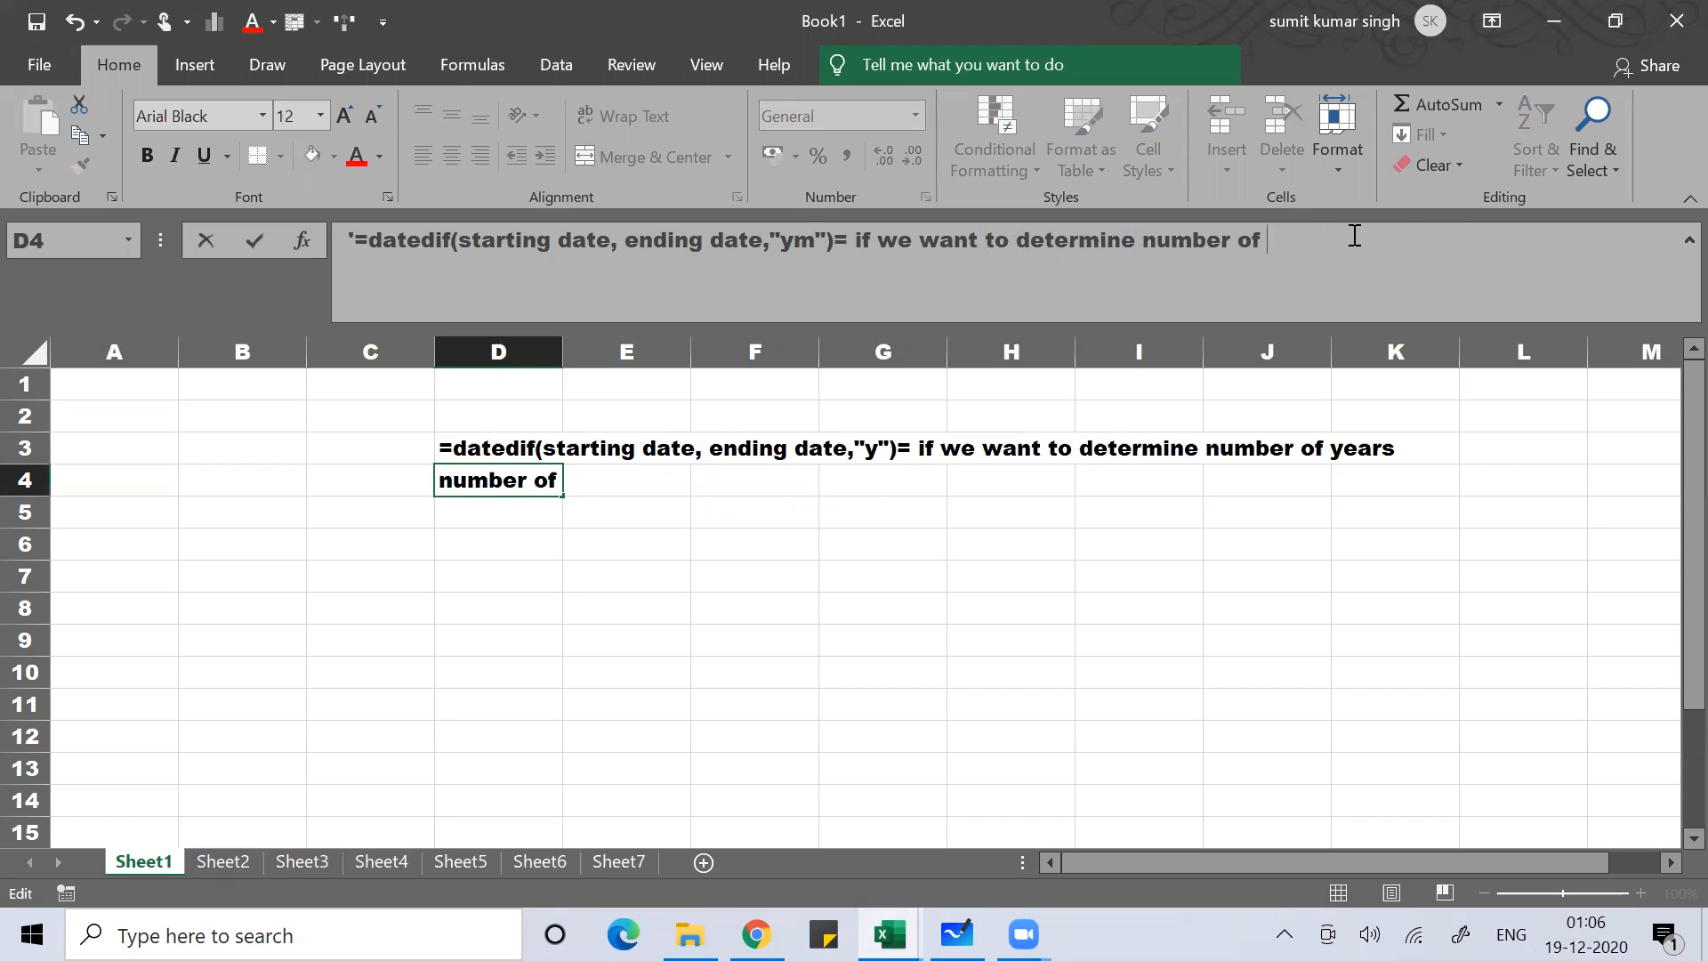
{"action": "type", "text": "mont"}
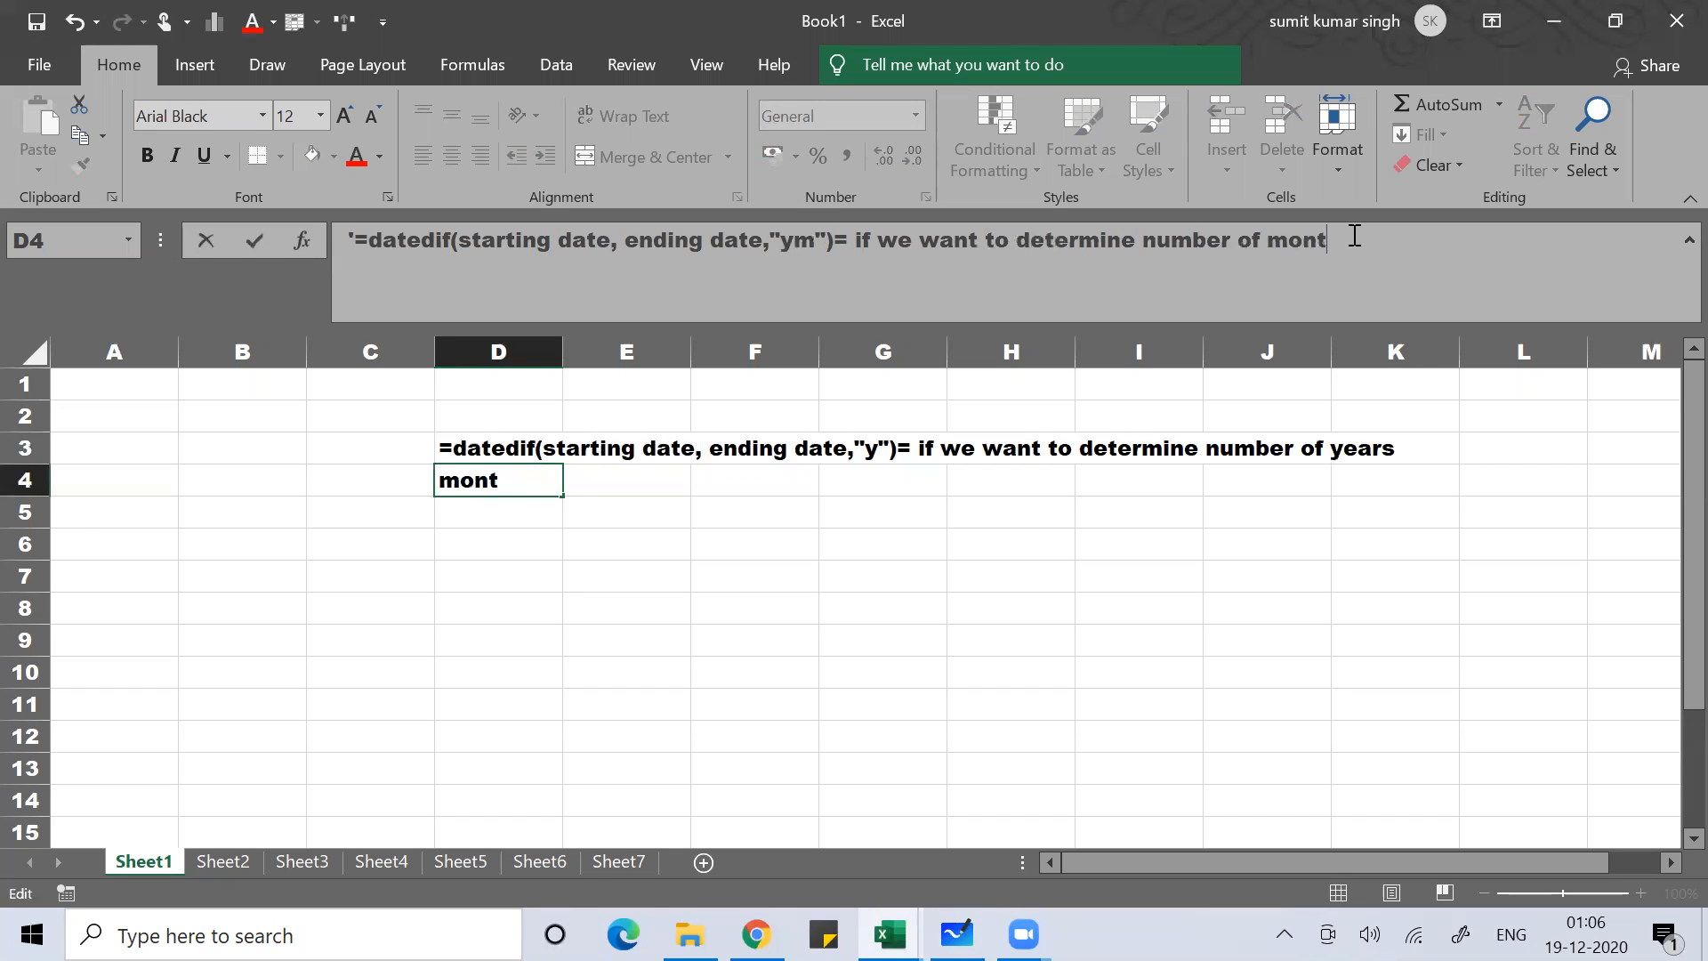
{"action": "type", "text": "hs after yera"}
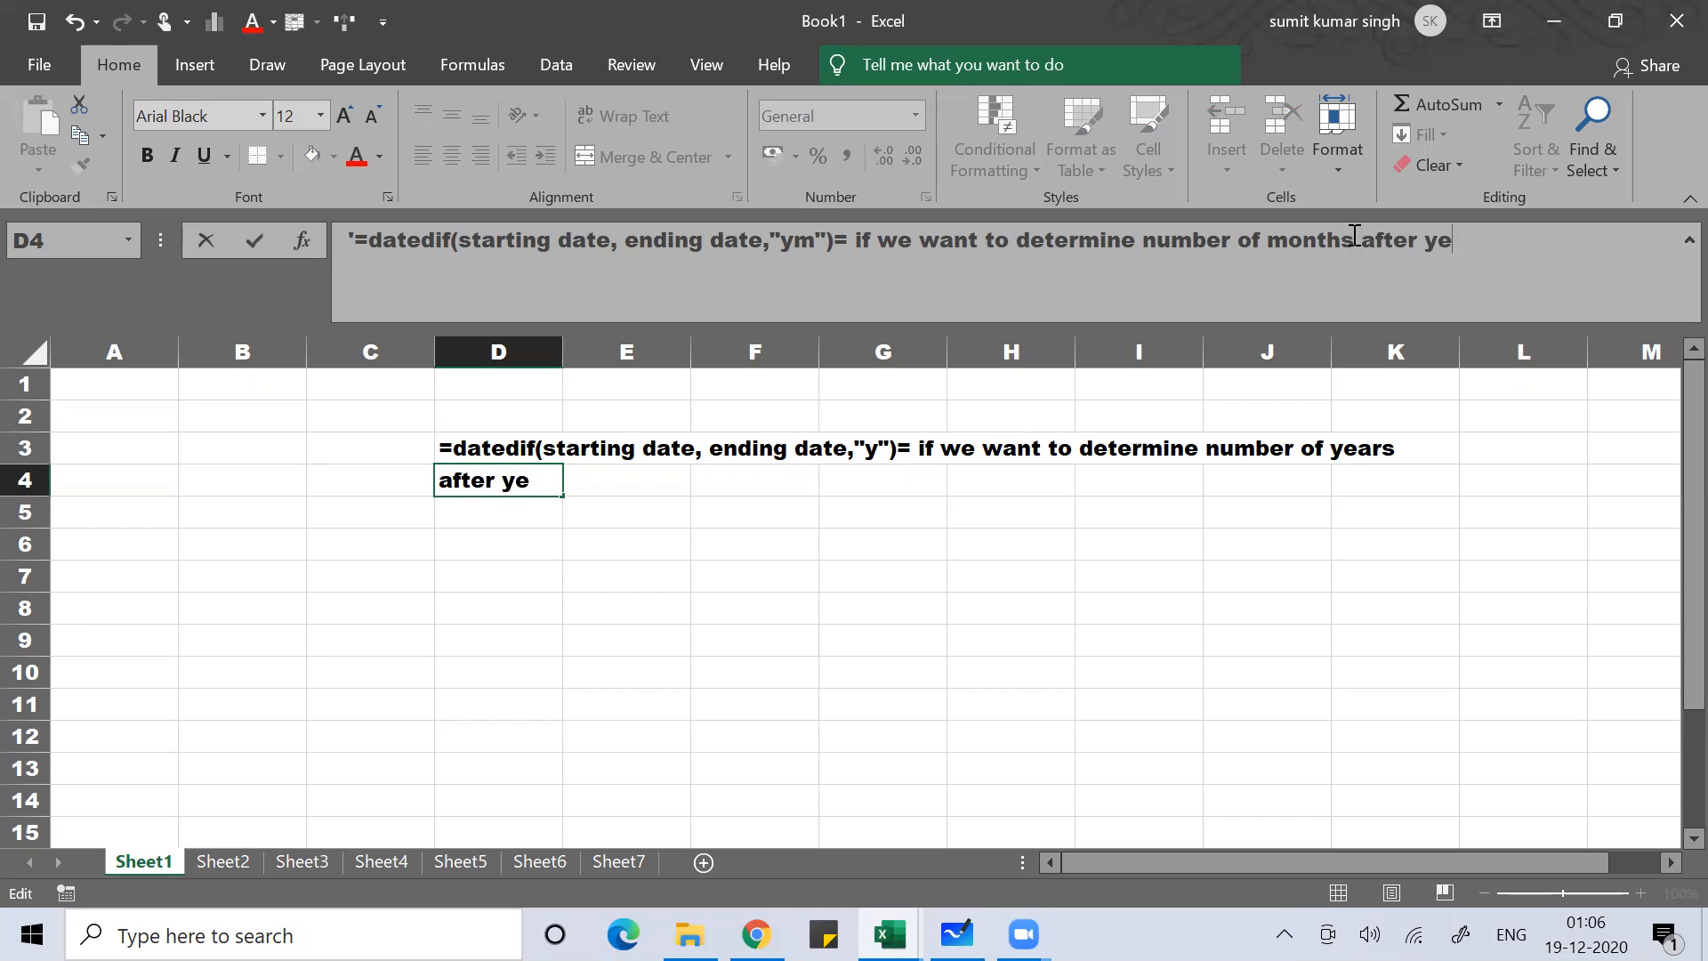
{"action": "key", "text": "BackSpace"}
{"action": "key", "text": "BackSpace"}
{"action": "type", "text": "ars"}
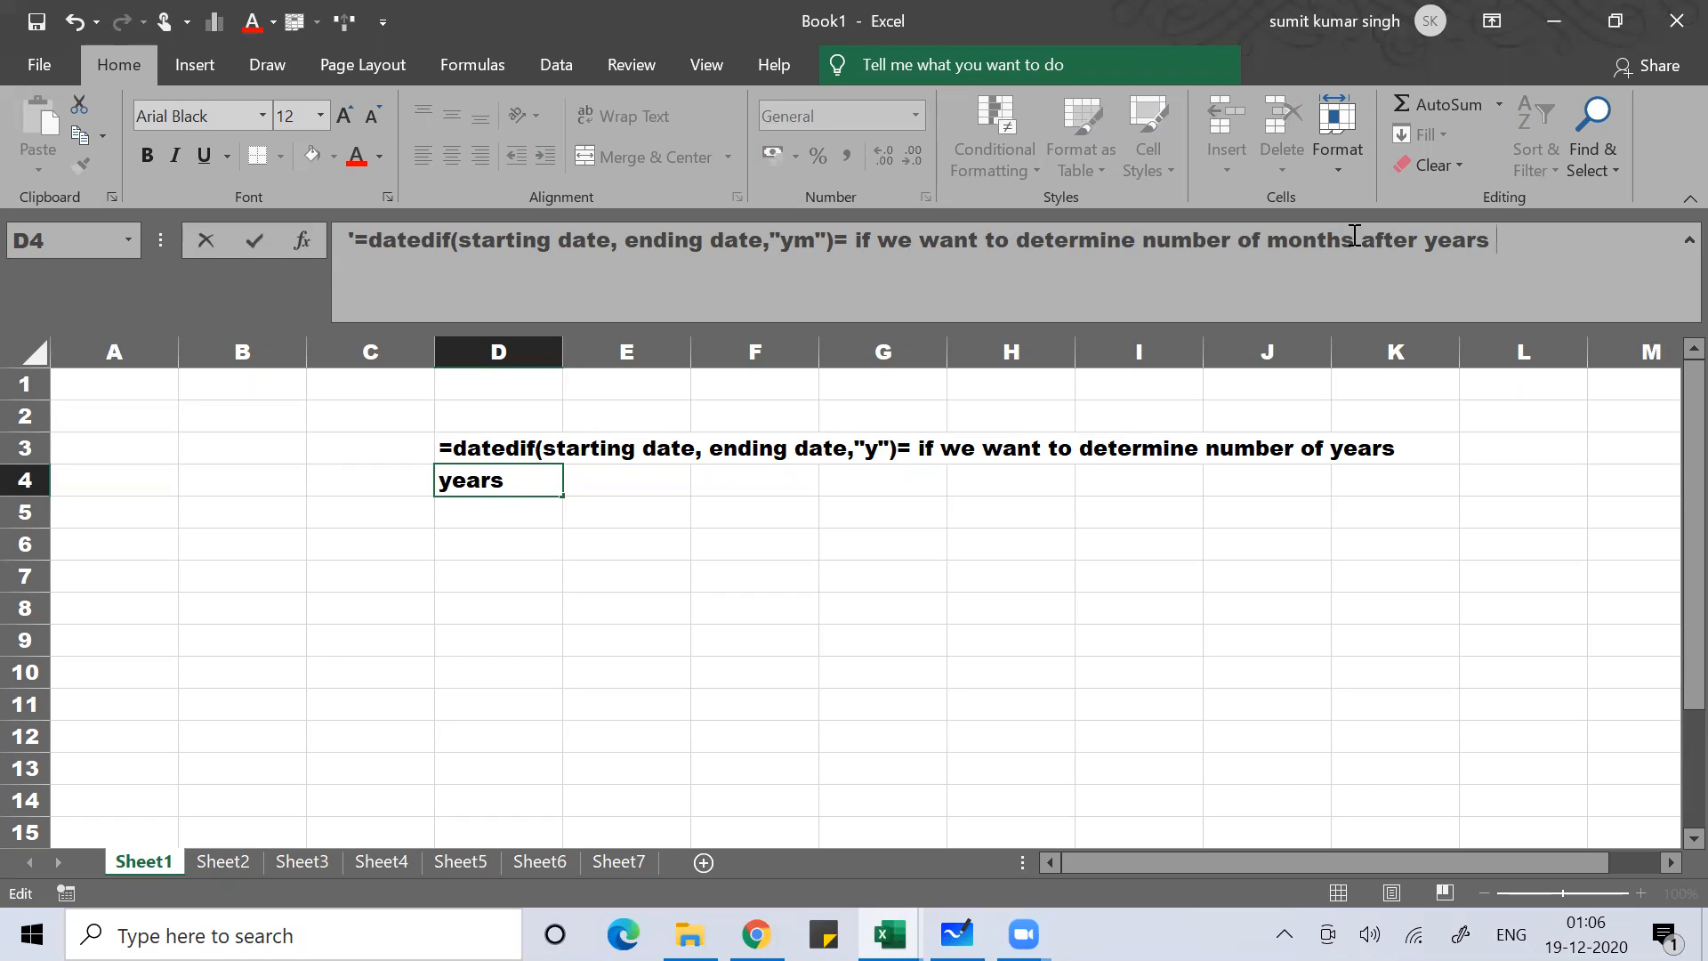
Extend the D4 note with "paased away" before "after" and "certain complete" before "years".
{"action": "key", "text": "Left"}
{"action": "key", "text": "Left"}
{"action": "type", "text": "paased away"}
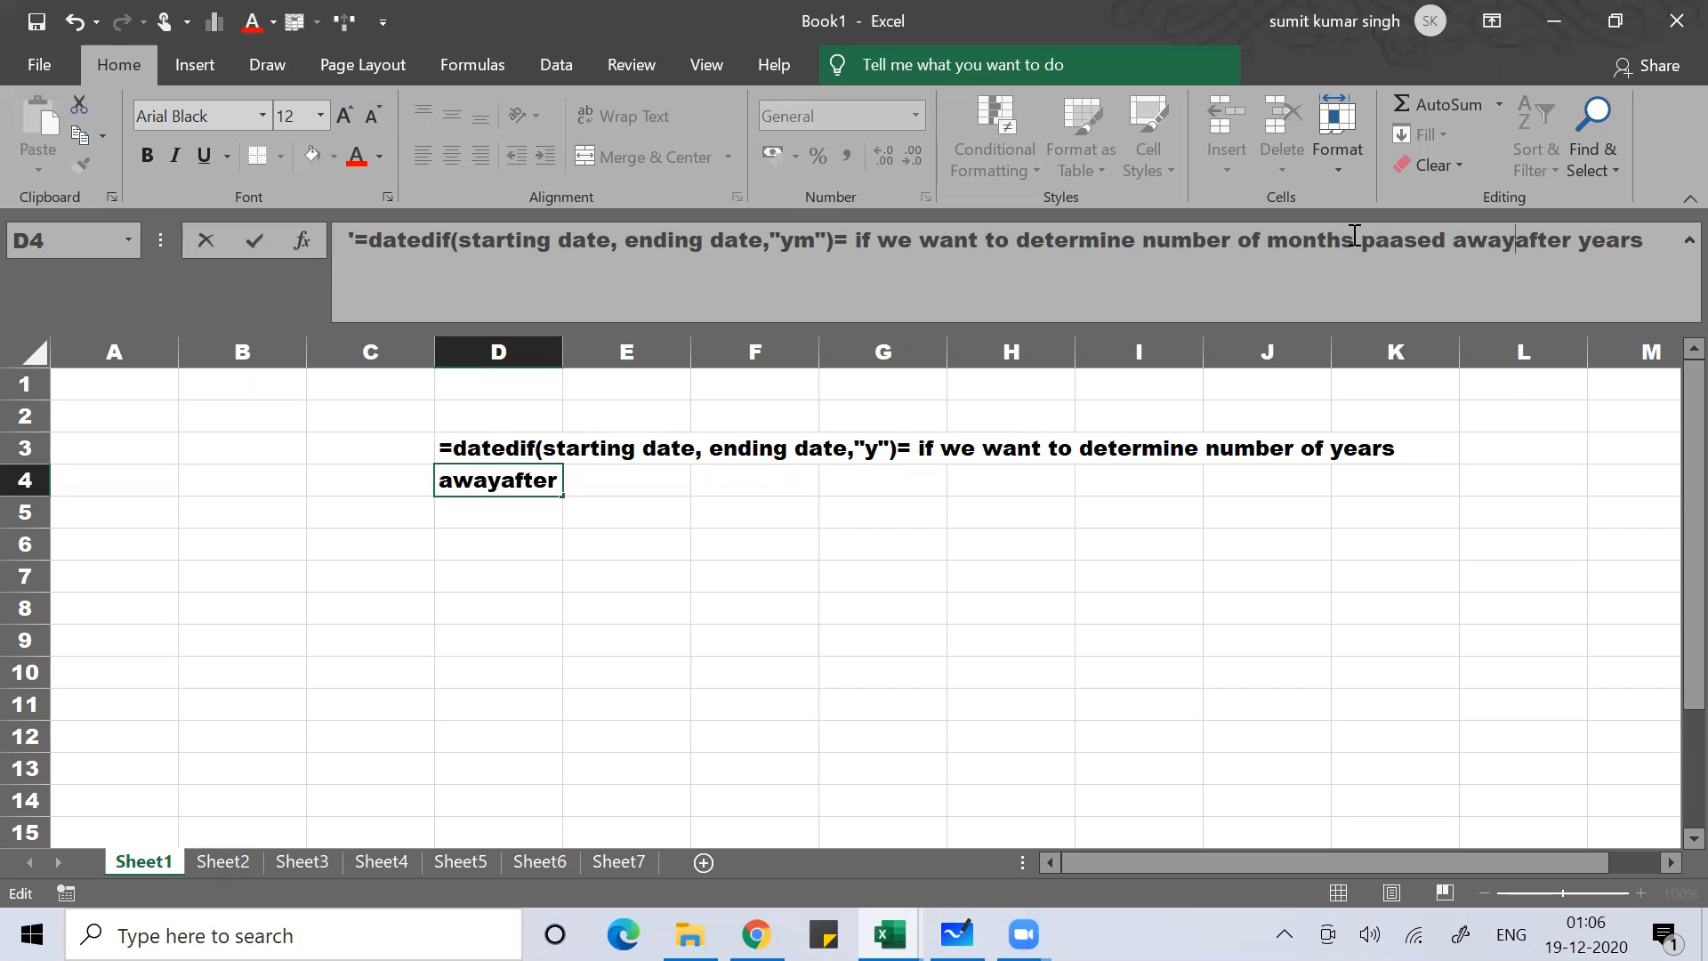
{"action": "left_click", "coordinate": [1587, 238]}
{"action": "type", "text": "certa"}
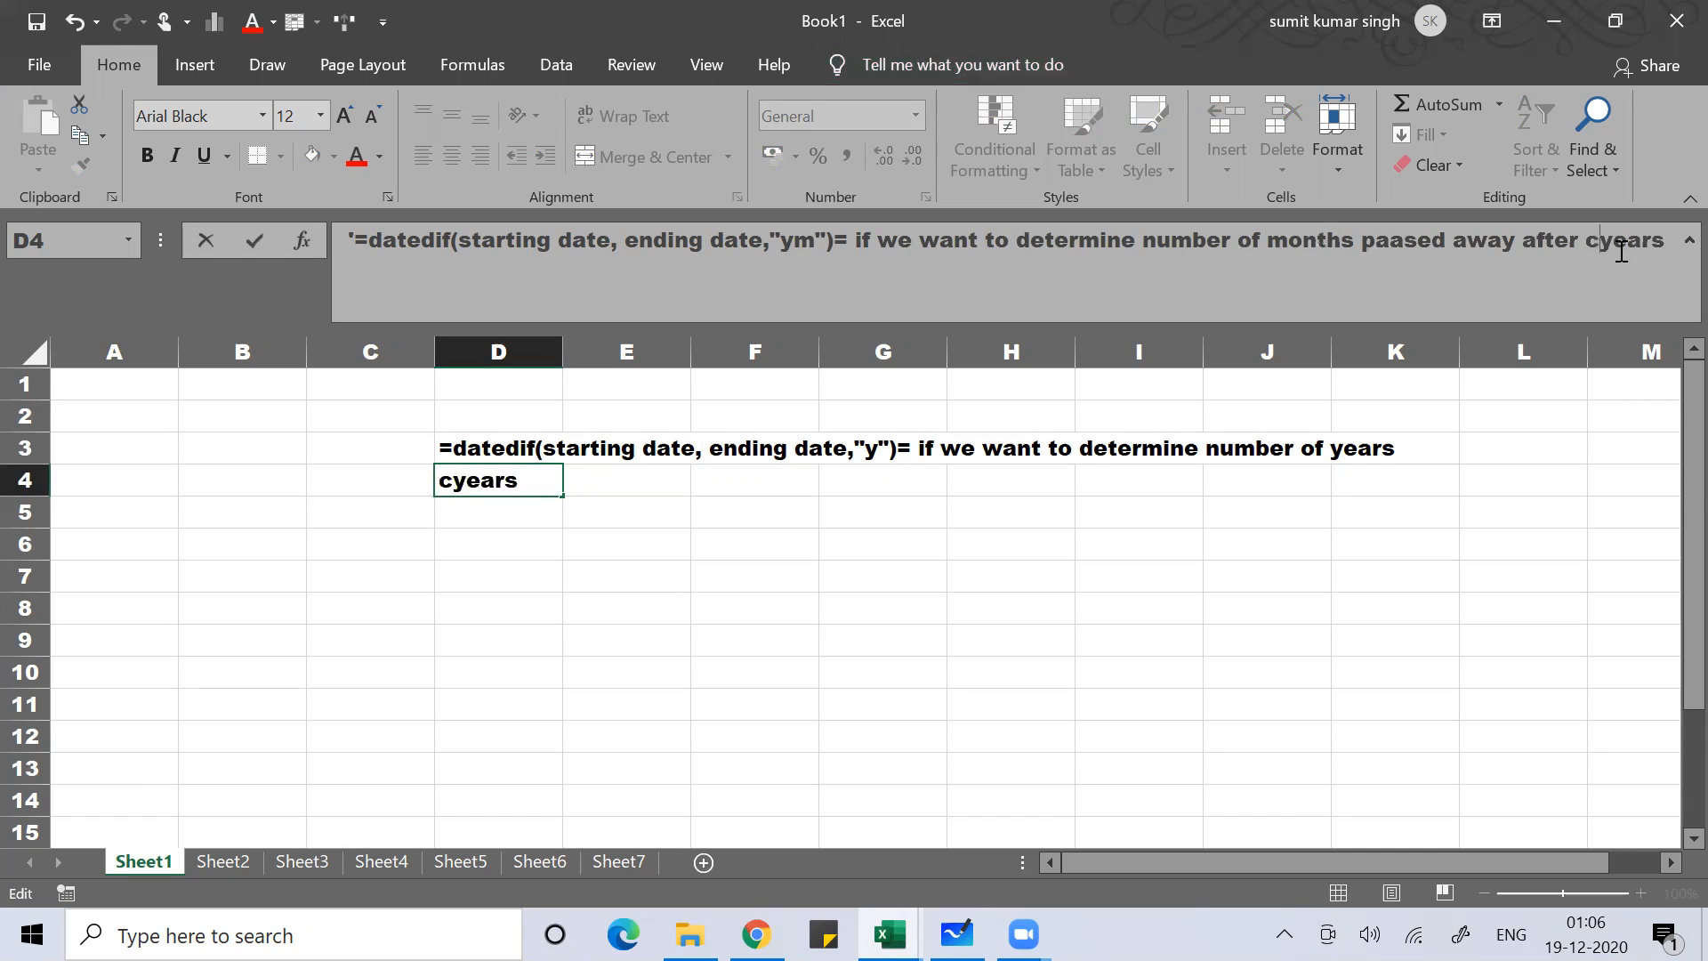
{"action": "type", "text": "in "}
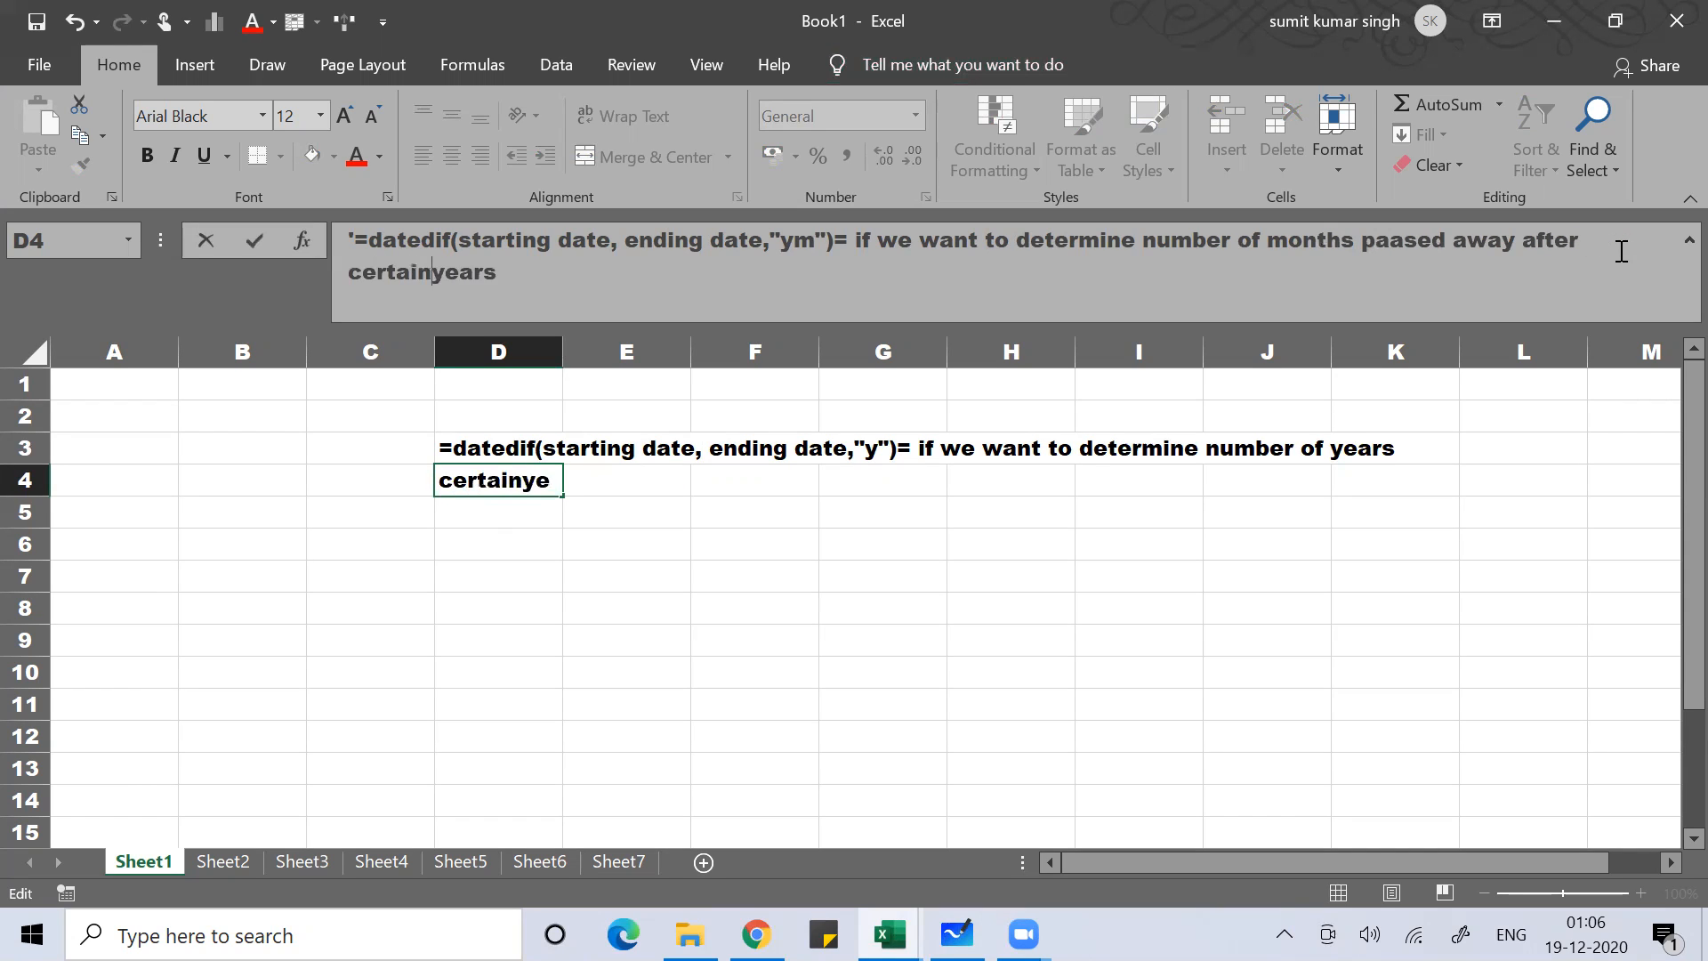
{"action": "type", "text": "complete"}
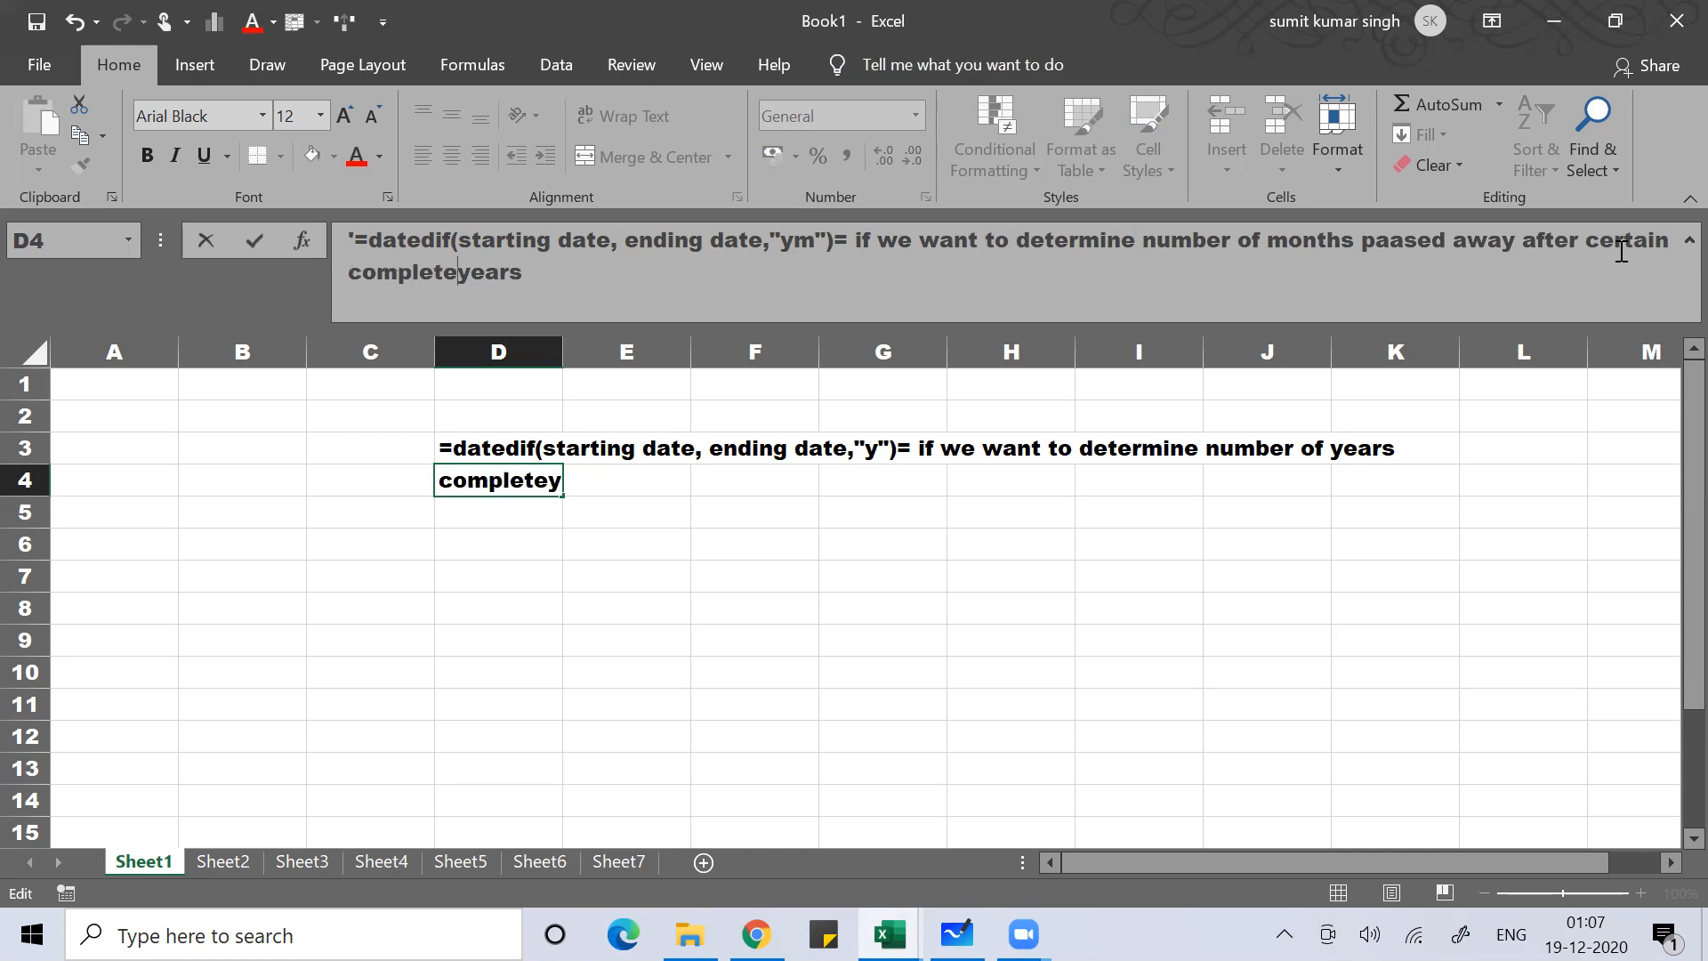
{"action": "key", "text": "Return"}
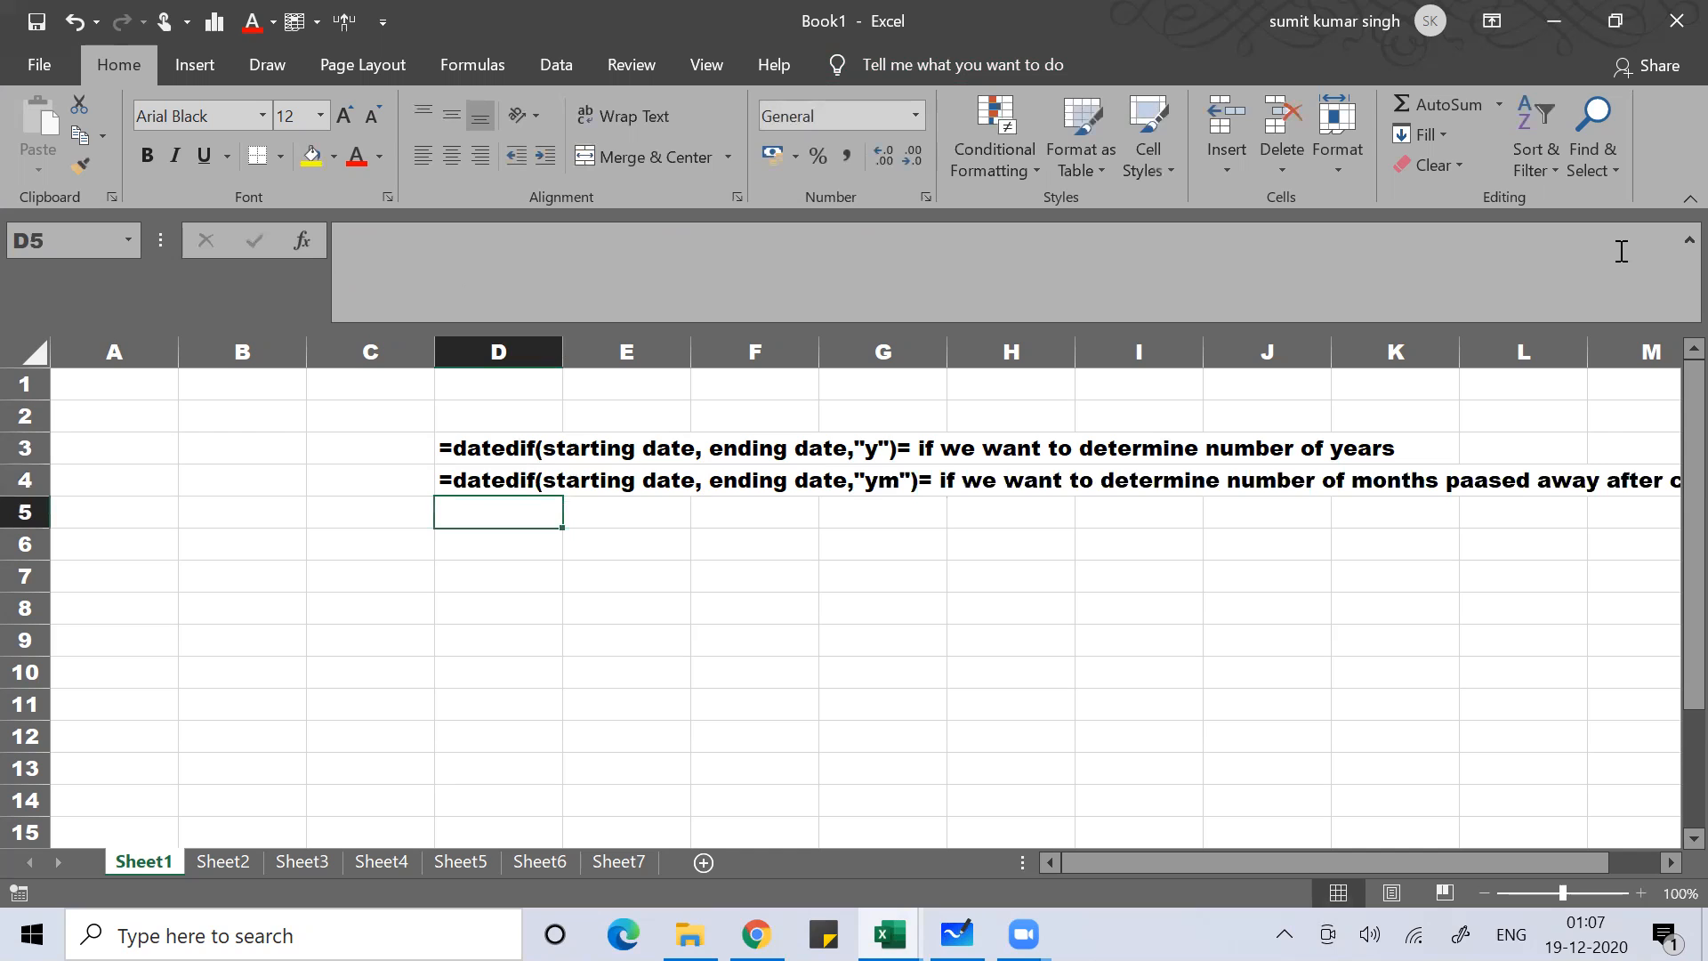
Copy the D4 note about months into cell D5.
{"action": "left_click_drag", "start_coordinate": [1562, 859], "coordinate": [1652, 861]}
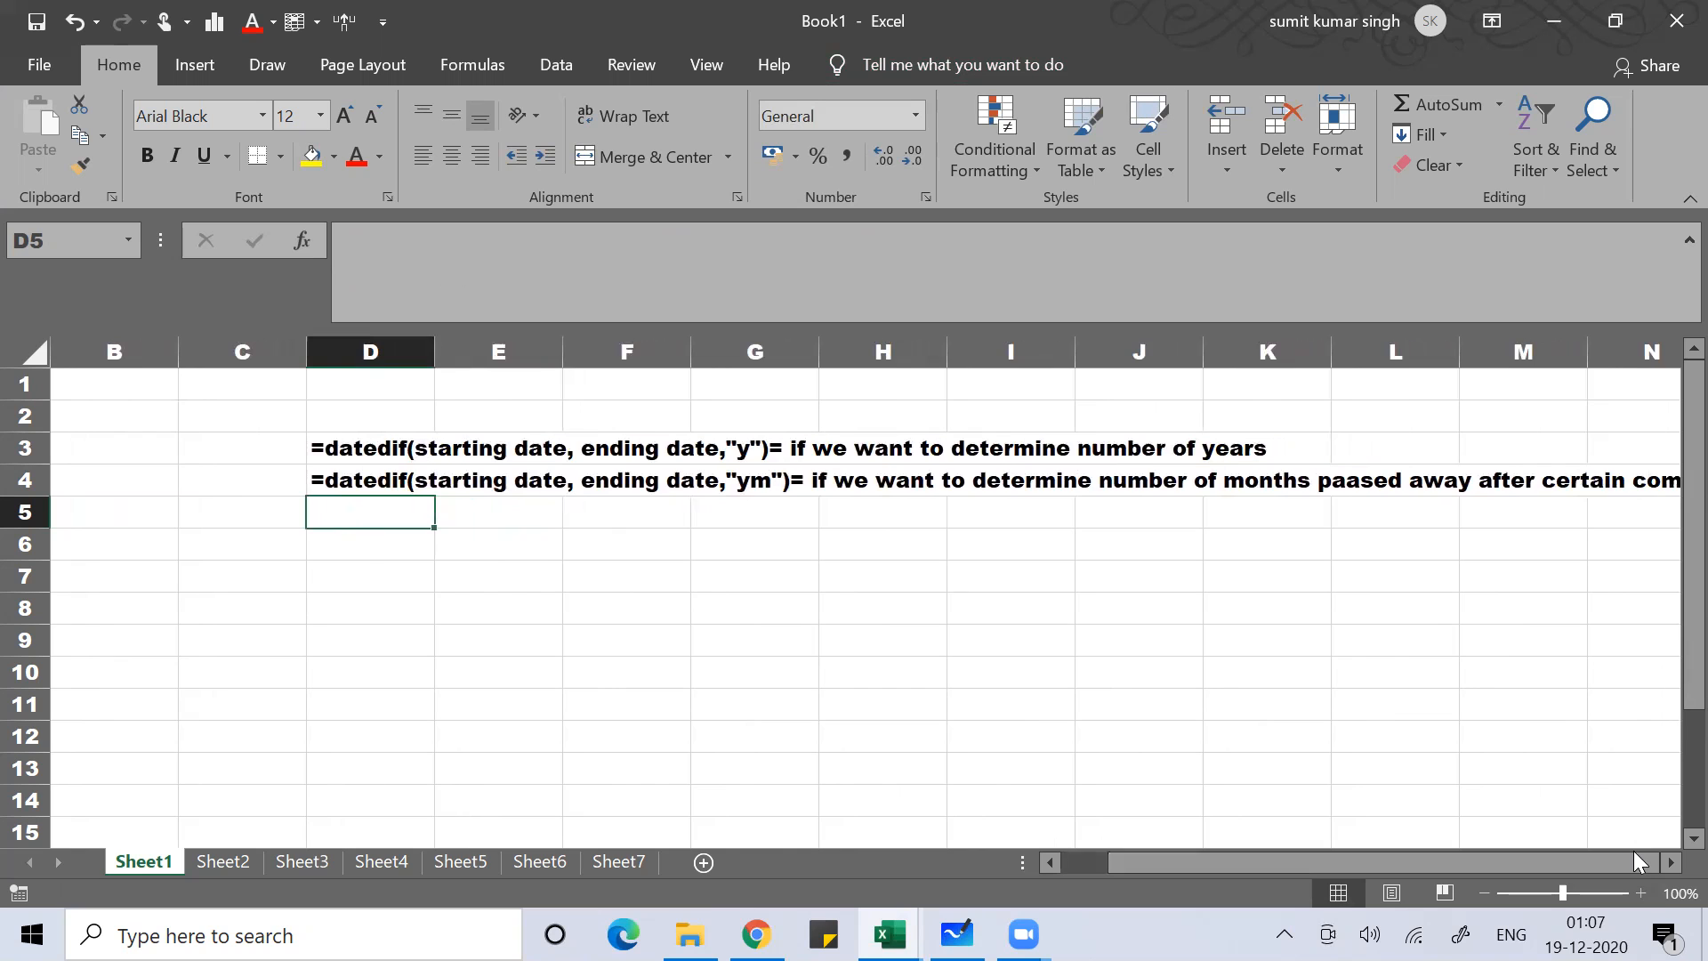
{"action": "left_click", "coordinate": [1668, 861]}
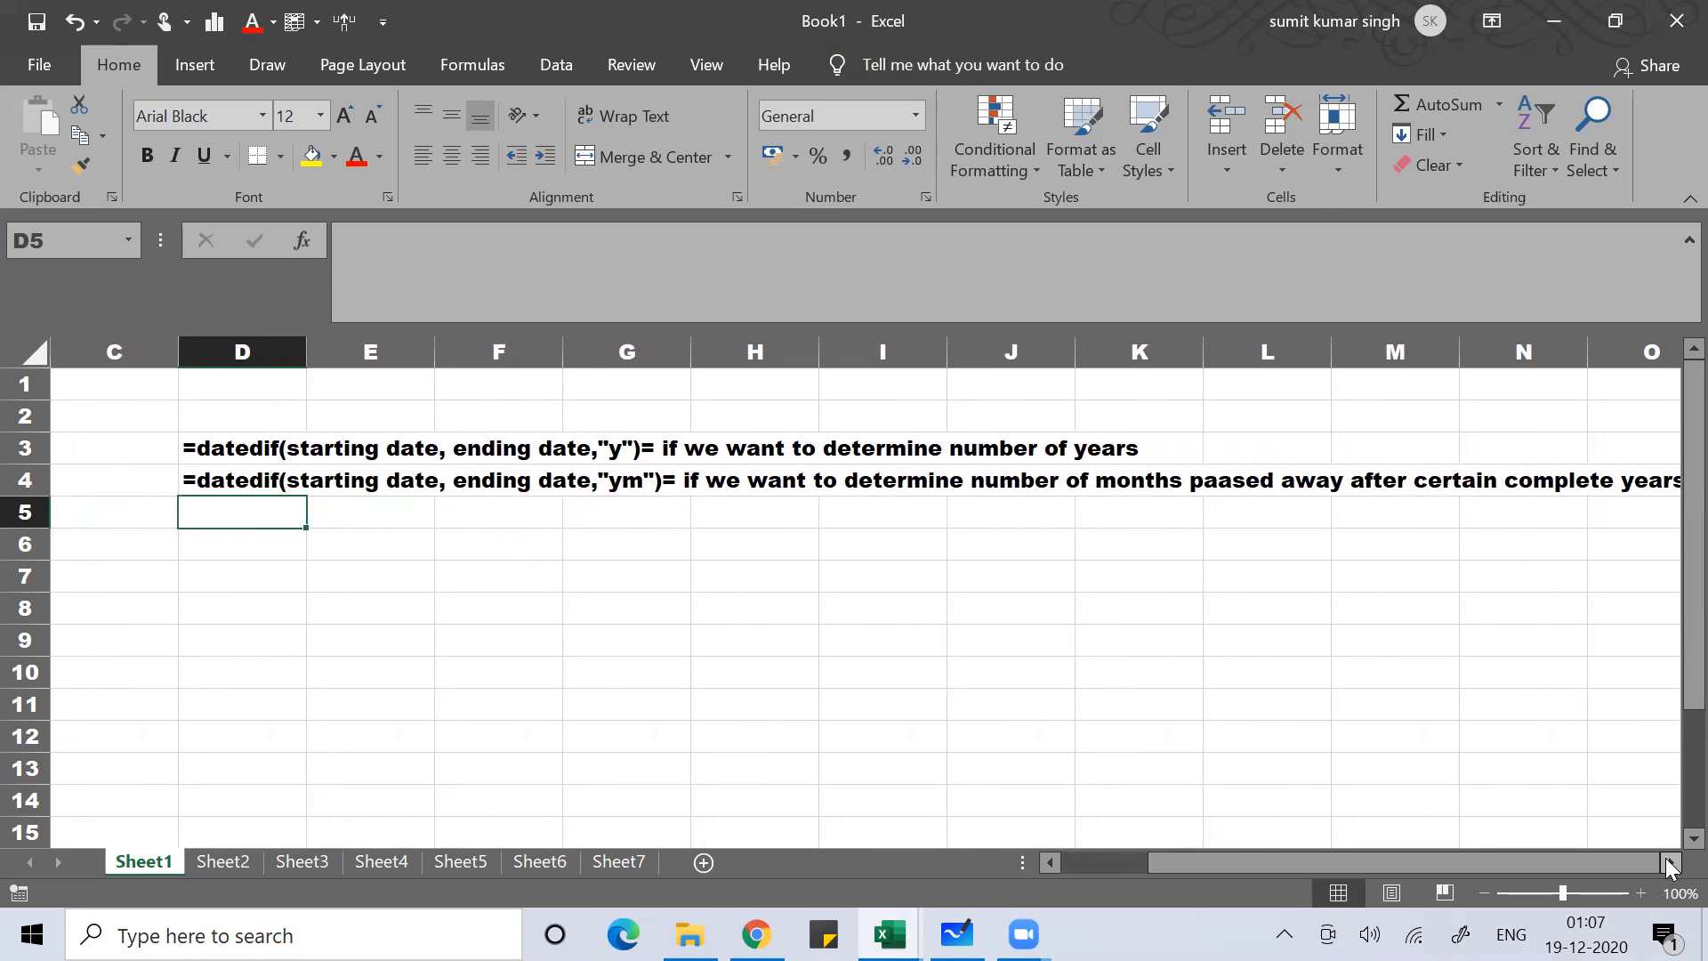
{"action": "left_click", "coordinate": [1664, 861]}
{"action": "left_click", "coordinate": [1665, 861]}
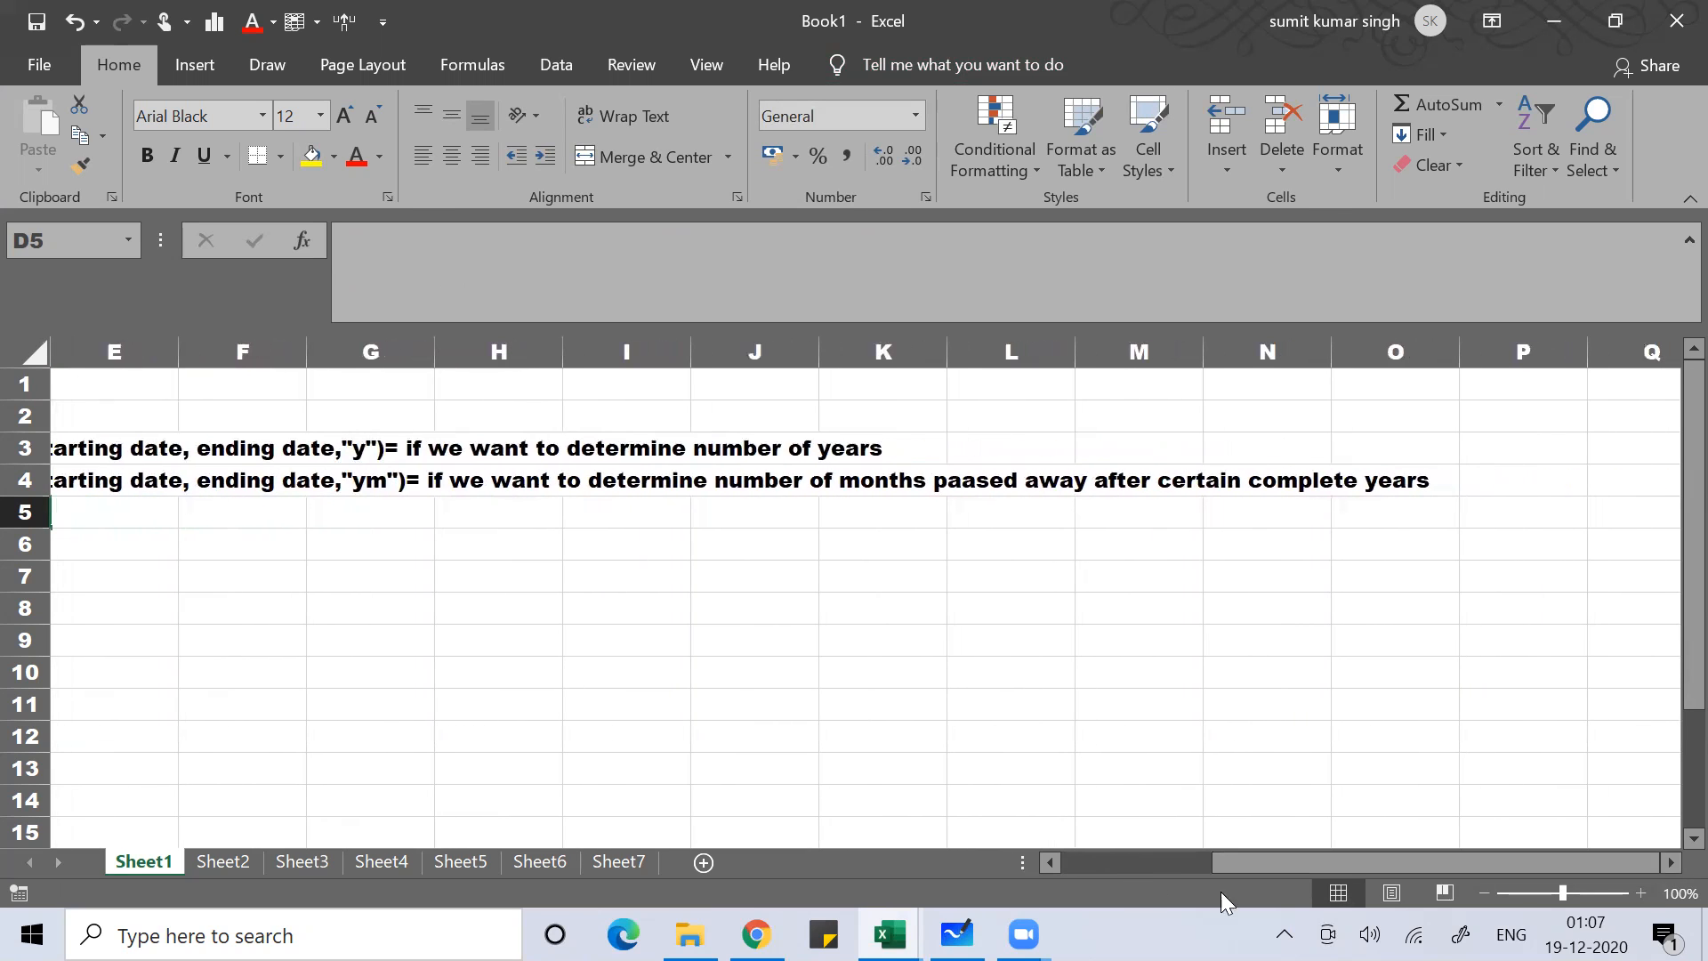
{"action": "left_click", "coordinate": [1484, 893]}
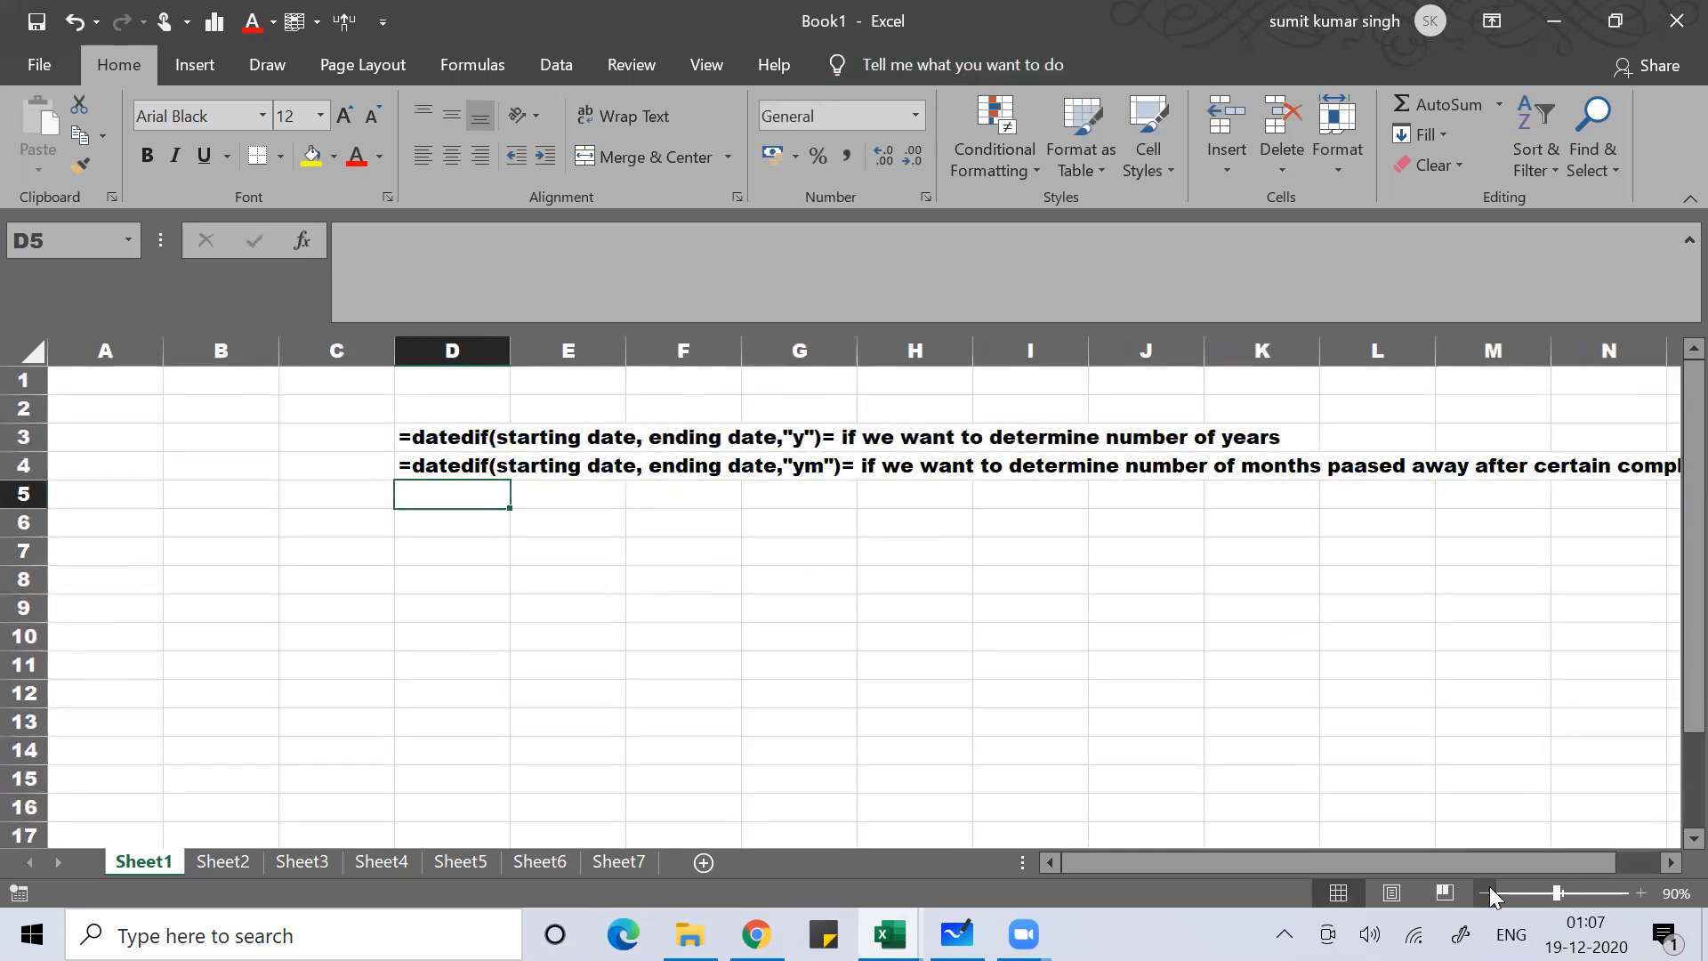
{"action": "left_click_drag", "start_coordinate": [1553, 866], "coordinate": [1608, 870]}
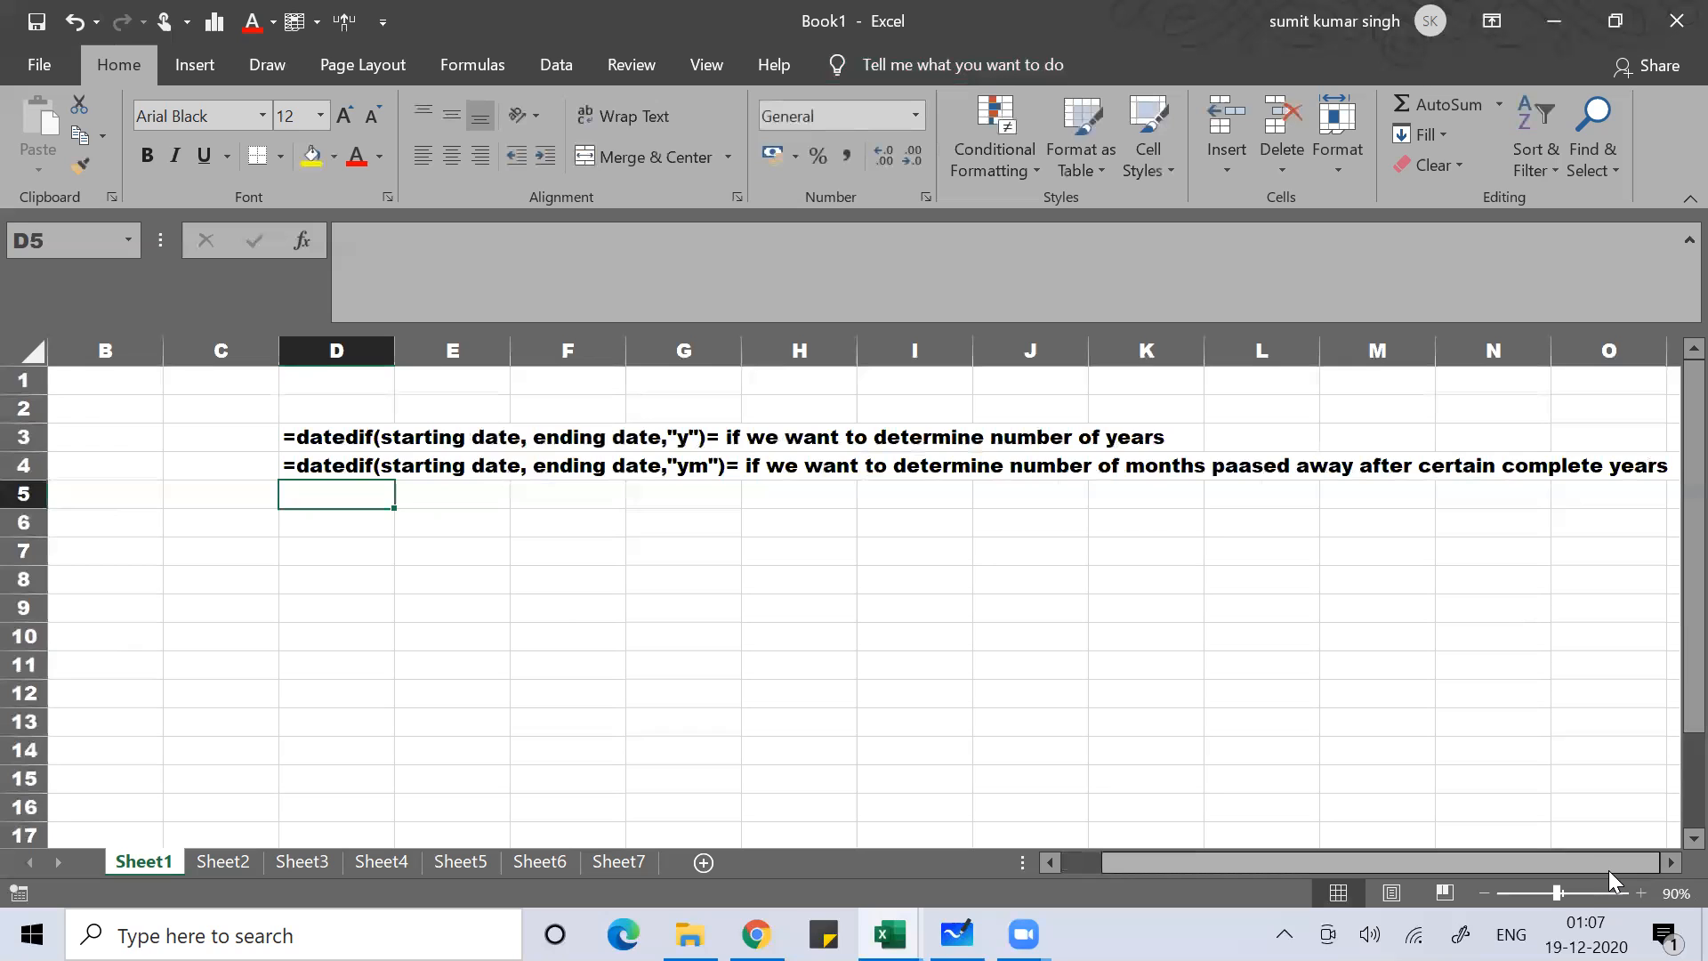
{"action": "key", "text": "Up"}
{"action": "key", "text": "ctrl+c"}
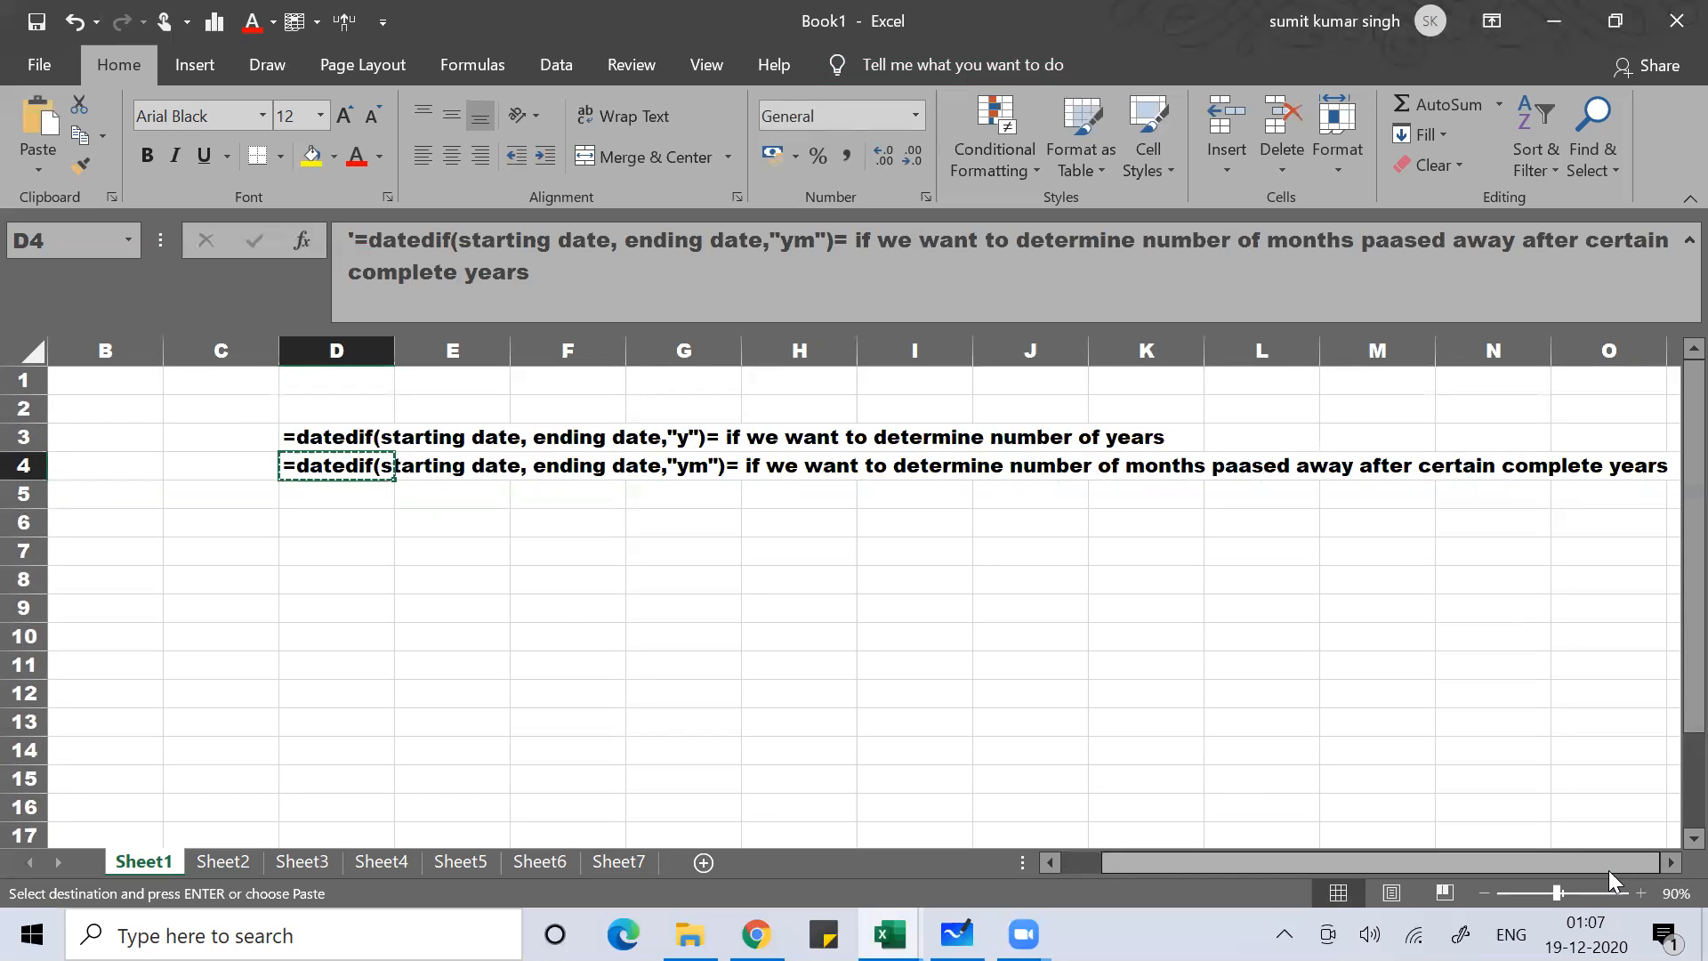
{"action": "key", "text": "Down"}
{"action": "key", "text": "ctrl+v"}
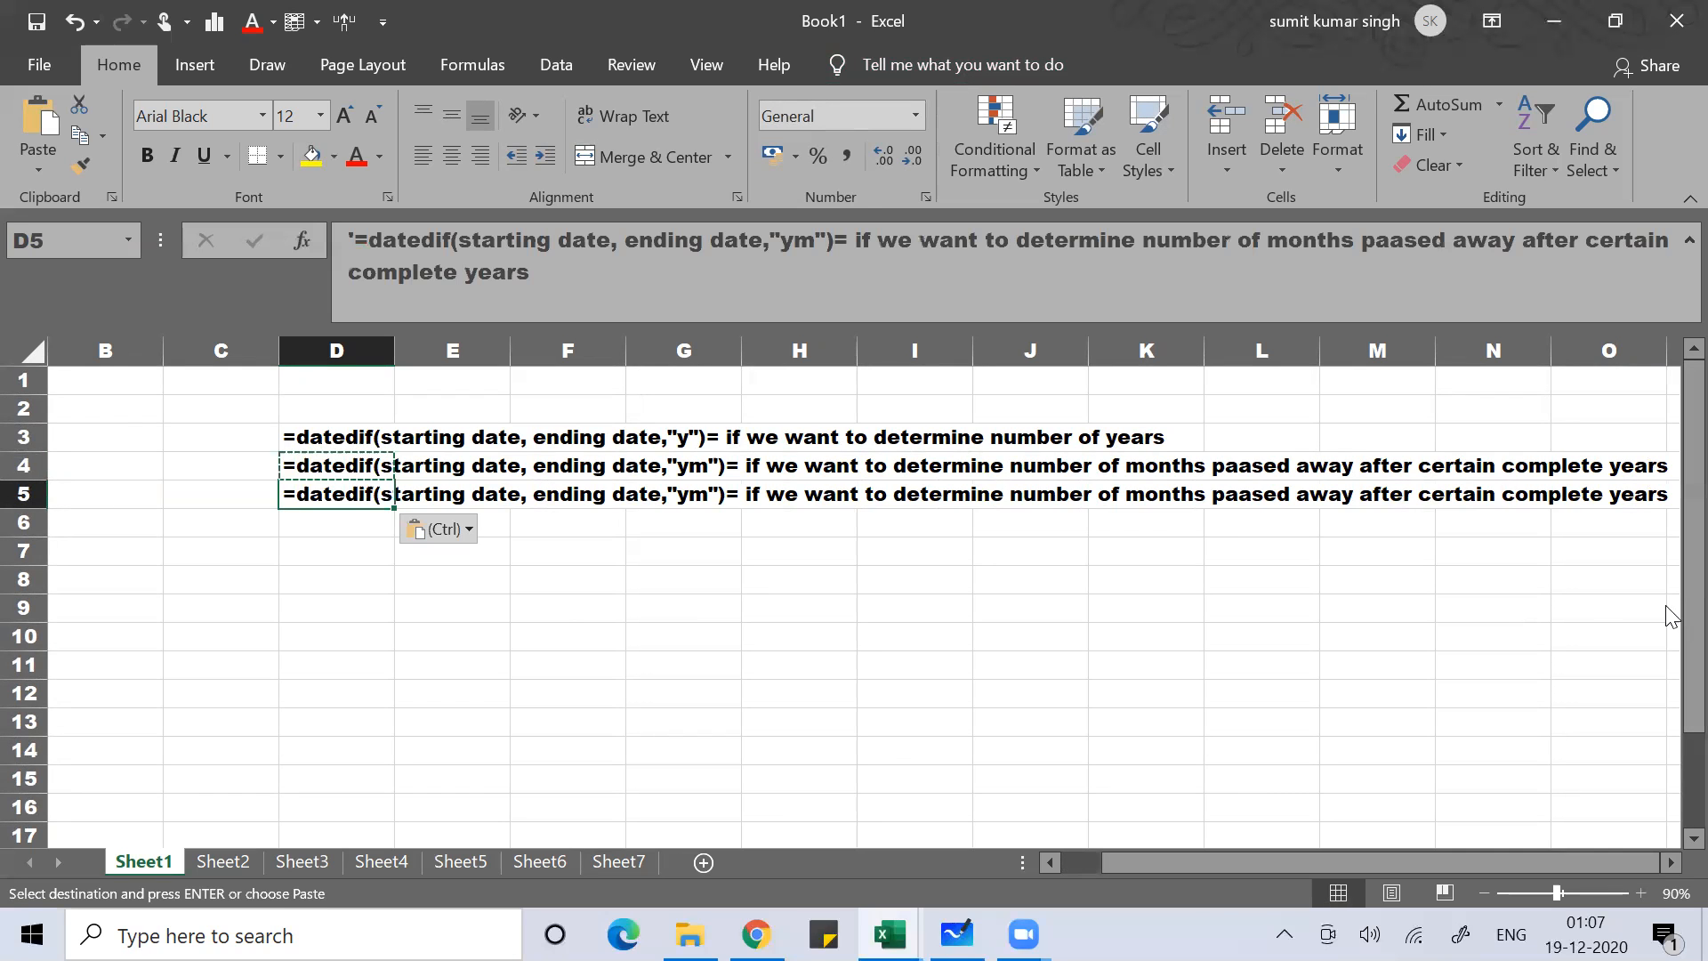
In the D5 note, replace the unit code ym with md and the word "months" with "days".
{"action": "left_click", "coordinate": [810, 234]}
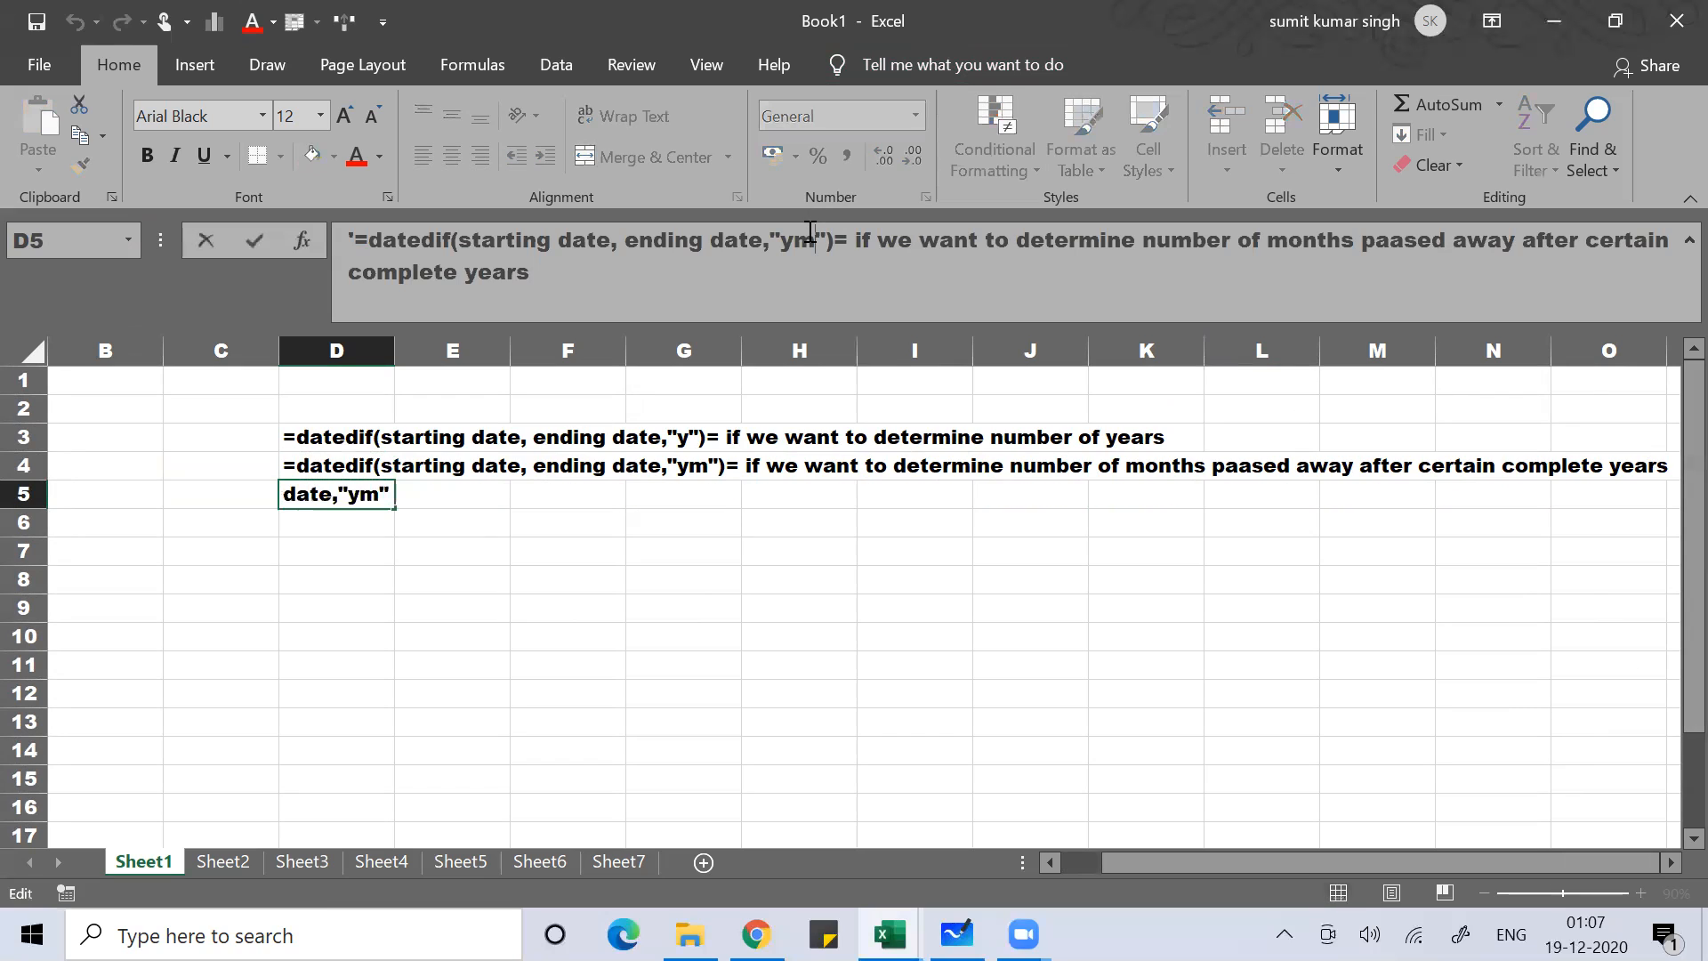
{"action": "key", "text": "BackSpace"}
{"action": "key", "text": "BackSpace"}
{"action": "type", "text": "md"}
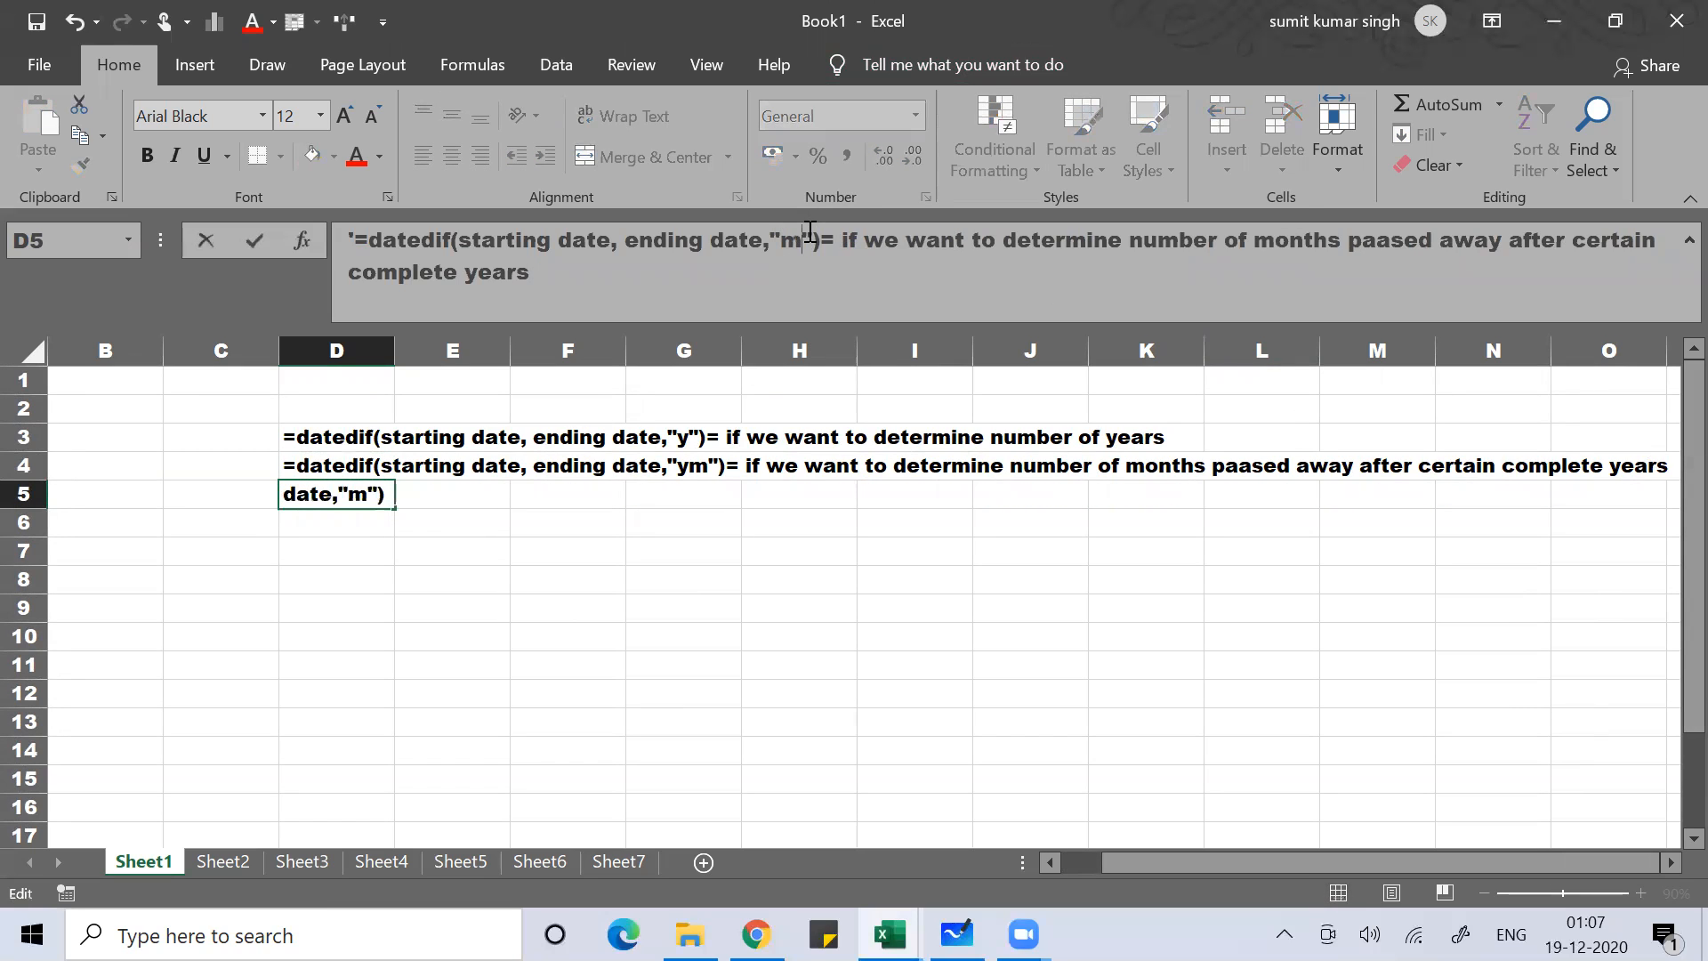
{"action": "left_click", "coordinate": [1363, 238]}
{"action": "key", "text": "BackSpace"}
{"action": "key", "text": "BackSpace"}
{"action": "key", "text": "BackSpace"}
{"action": "key", "text": "BackSpace"}
{"action": "key", "text": "BackSpace"}
{"action": "key", "text": "BackSpace"}
{"action": "key", "text": "BackSpace"}
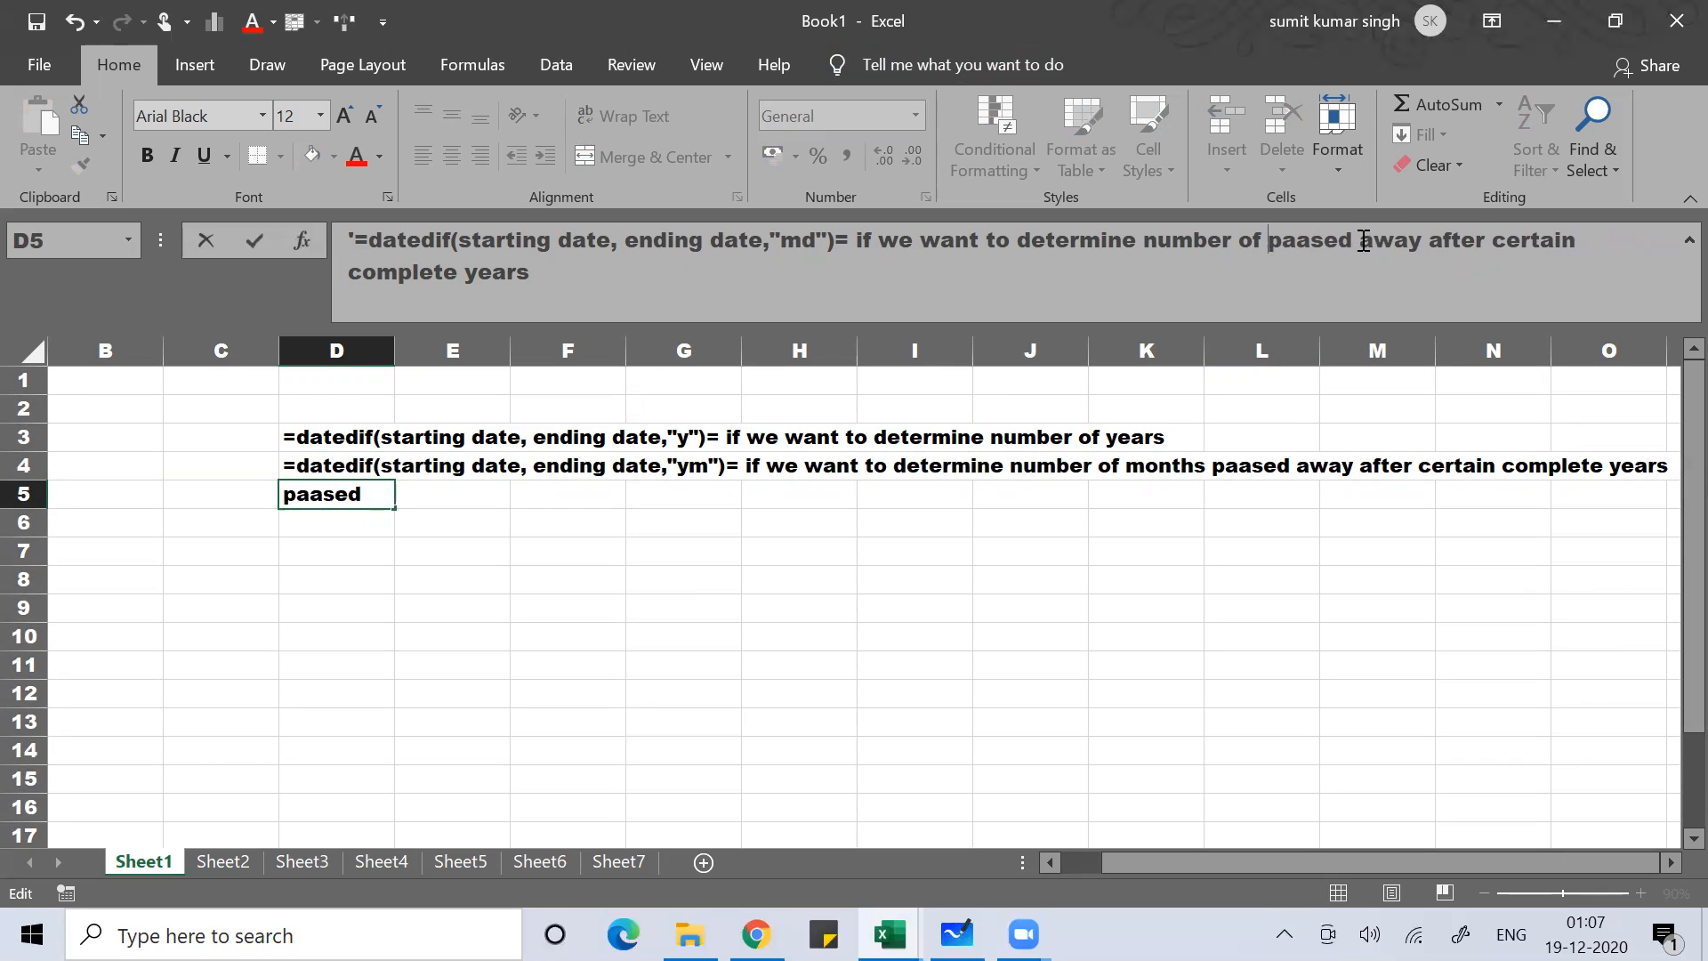
{"action": "type", "text": "days"}
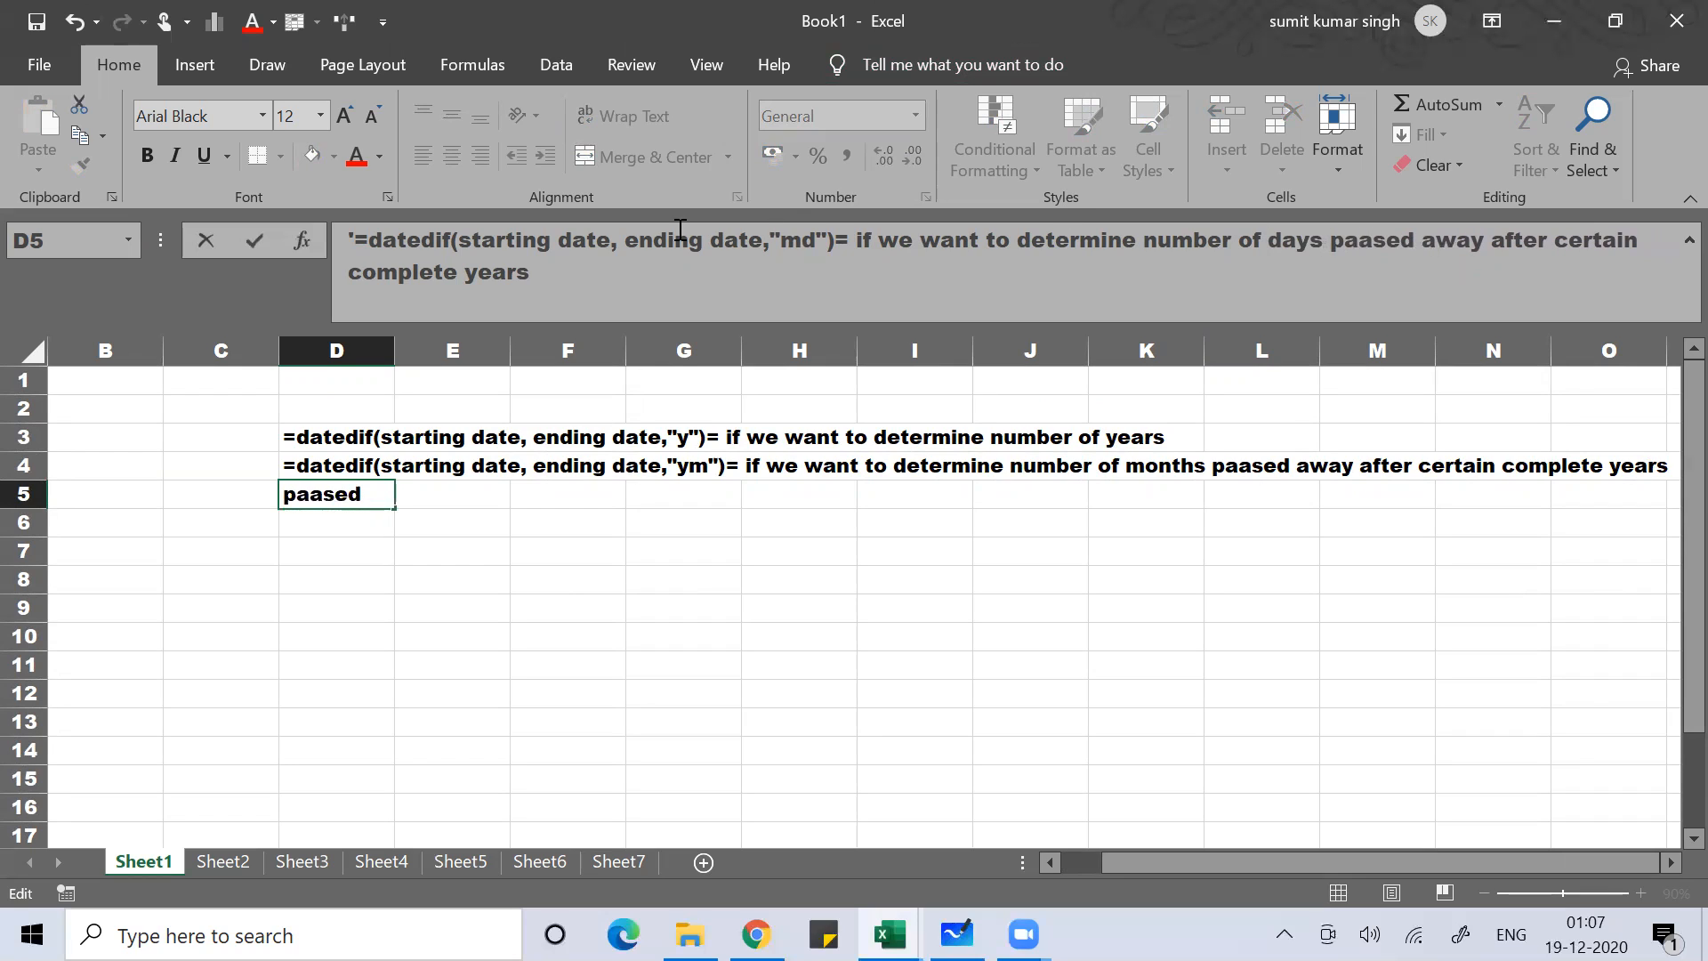
Append "and after certain complete months" to the end of the D5 note.
{"action": "left_click", "coordinate": [581, 291]}
{"action": "type", "text": "and after certain"}
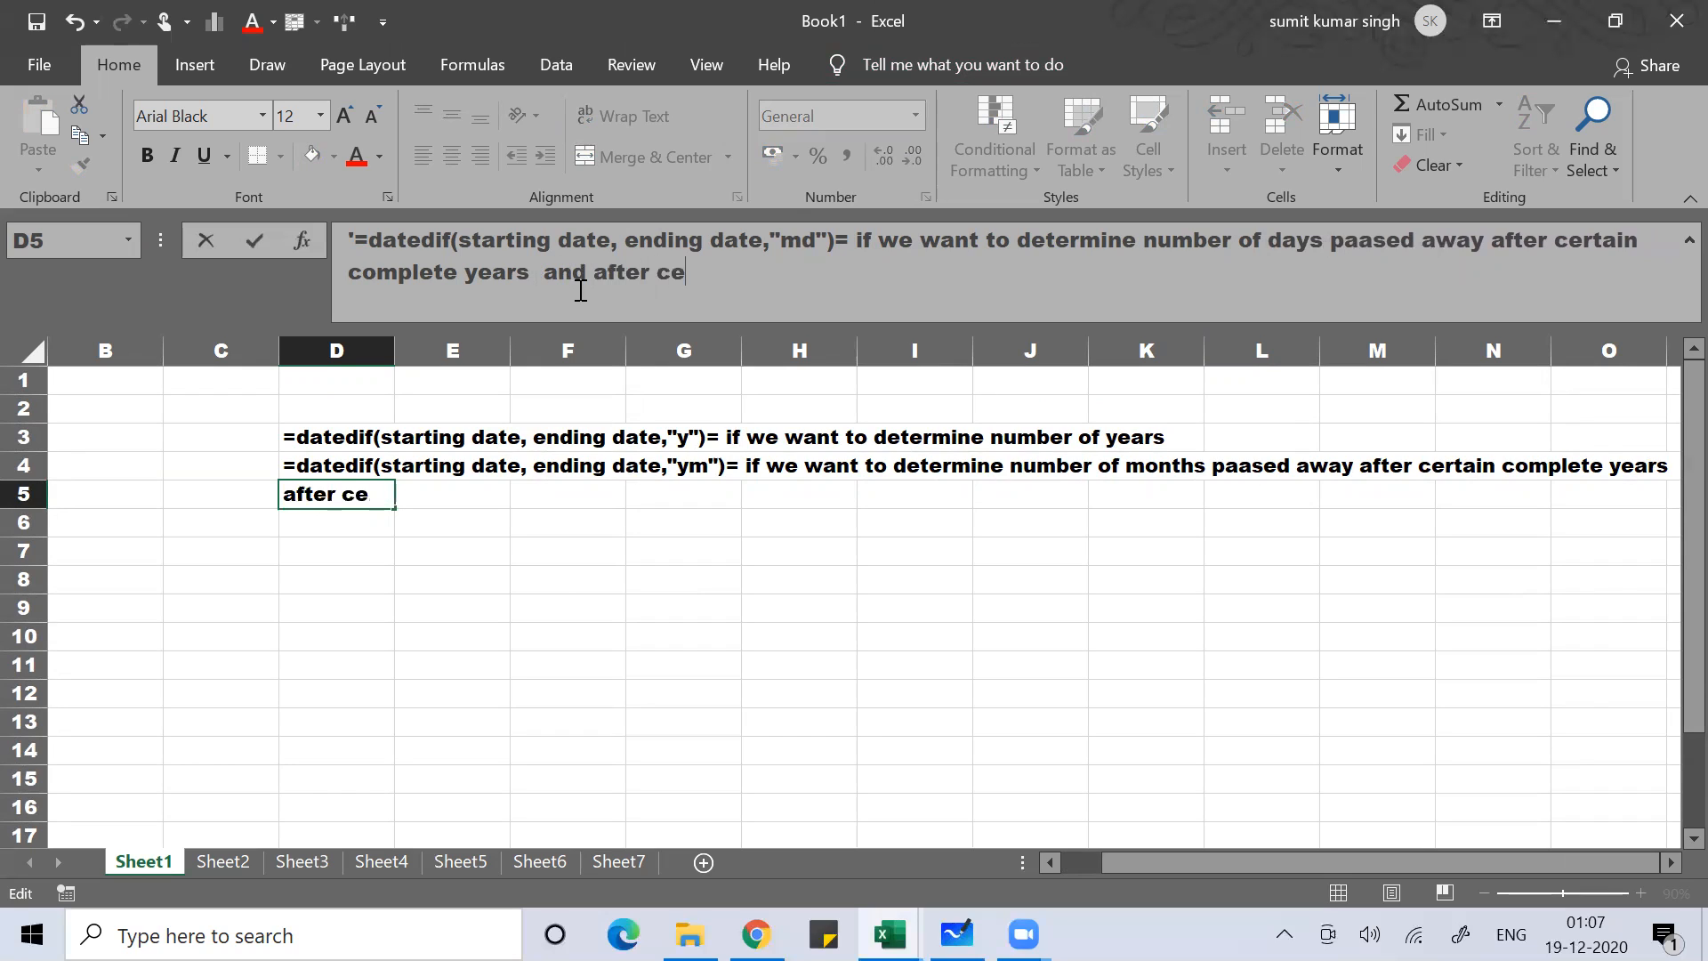
{"action": "type", "text": " complete months"}
{"action": "key", "text": "Return"}
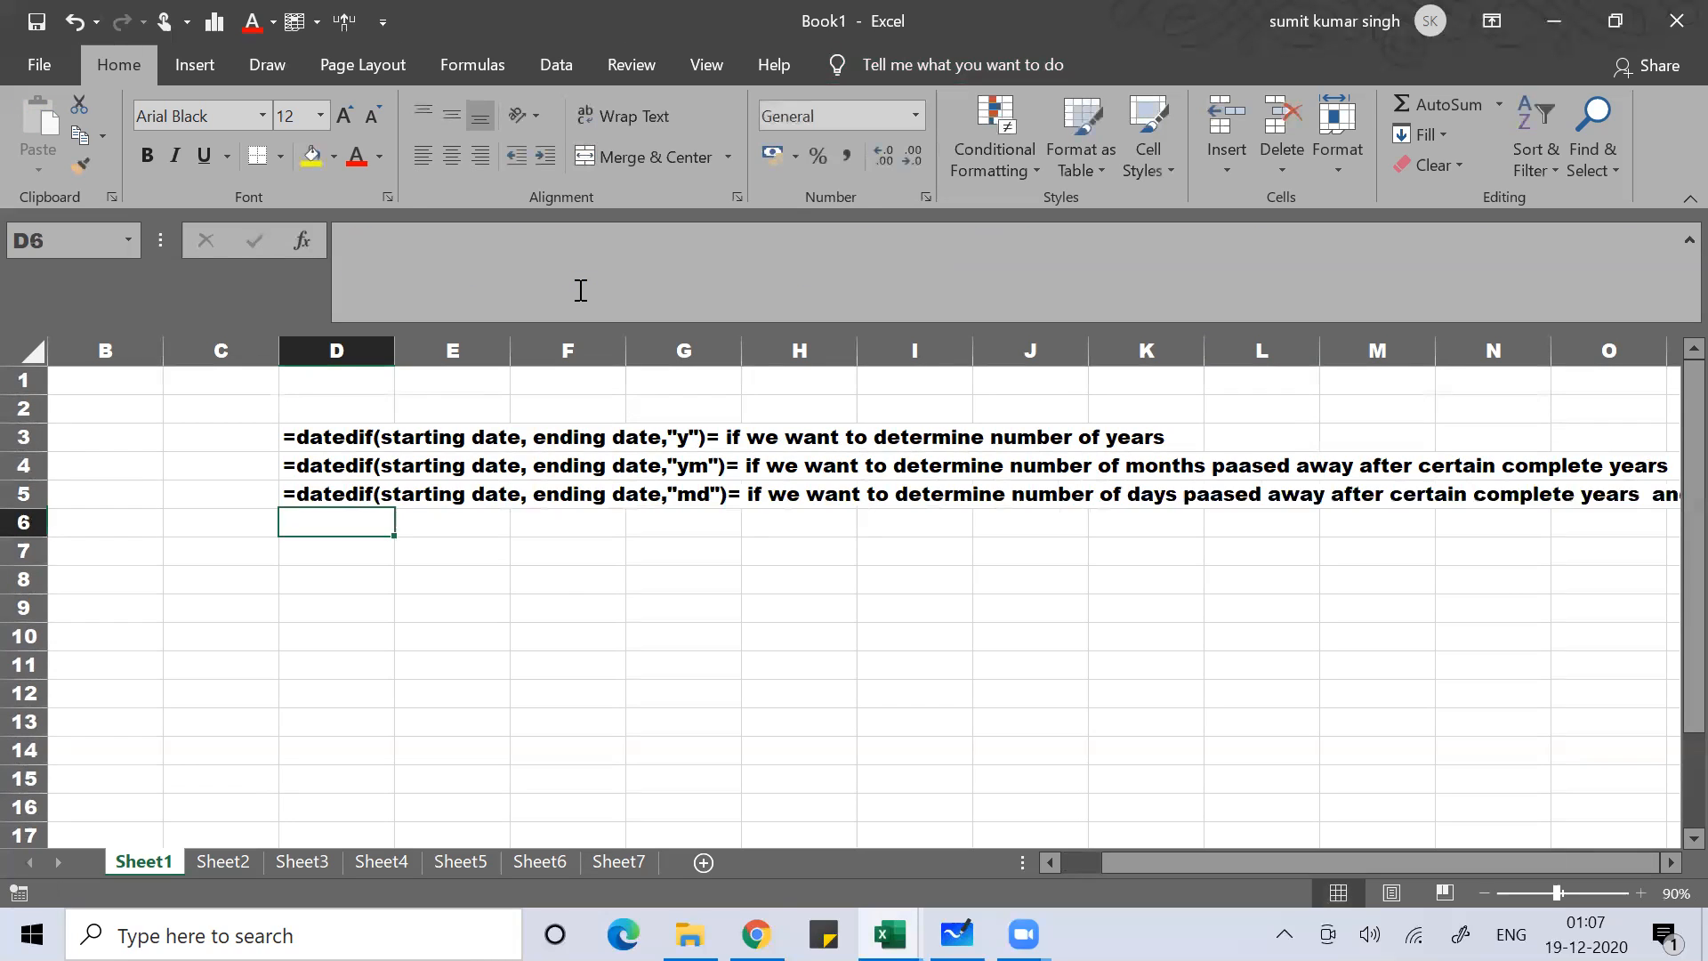
Examine the full wording of the D5 note on the sheet through to its end.
{"action": "key", "text": "Up"}
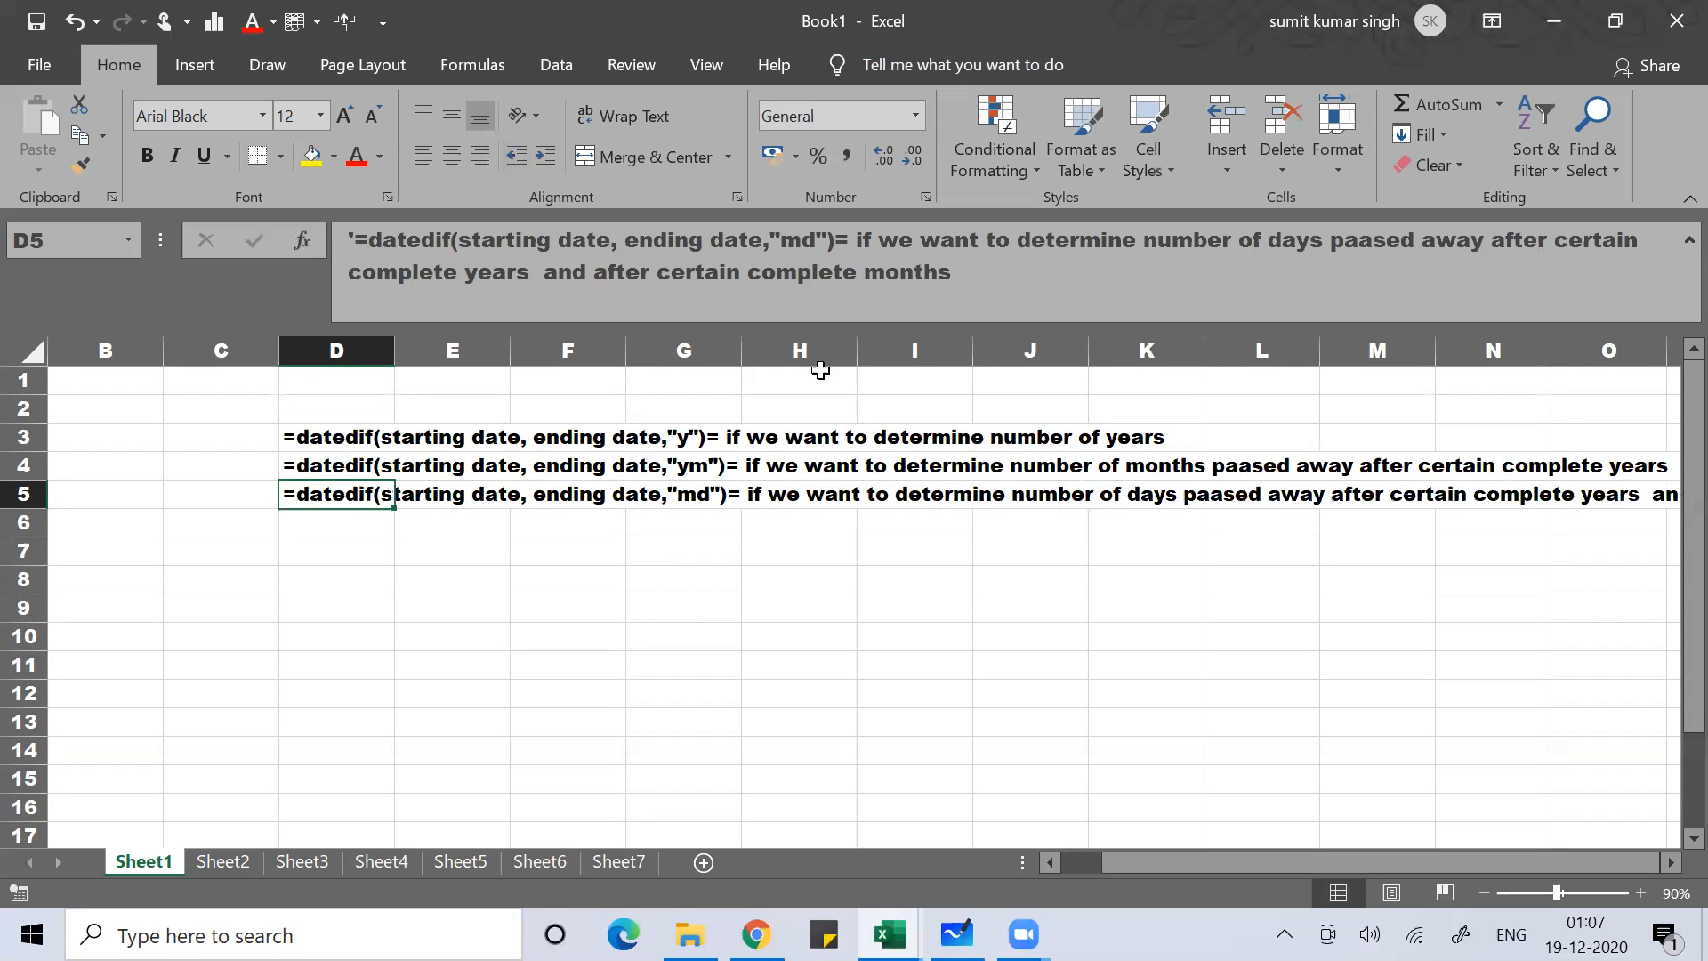
{"action": "left_click", "coordinate": [1670, 862]}
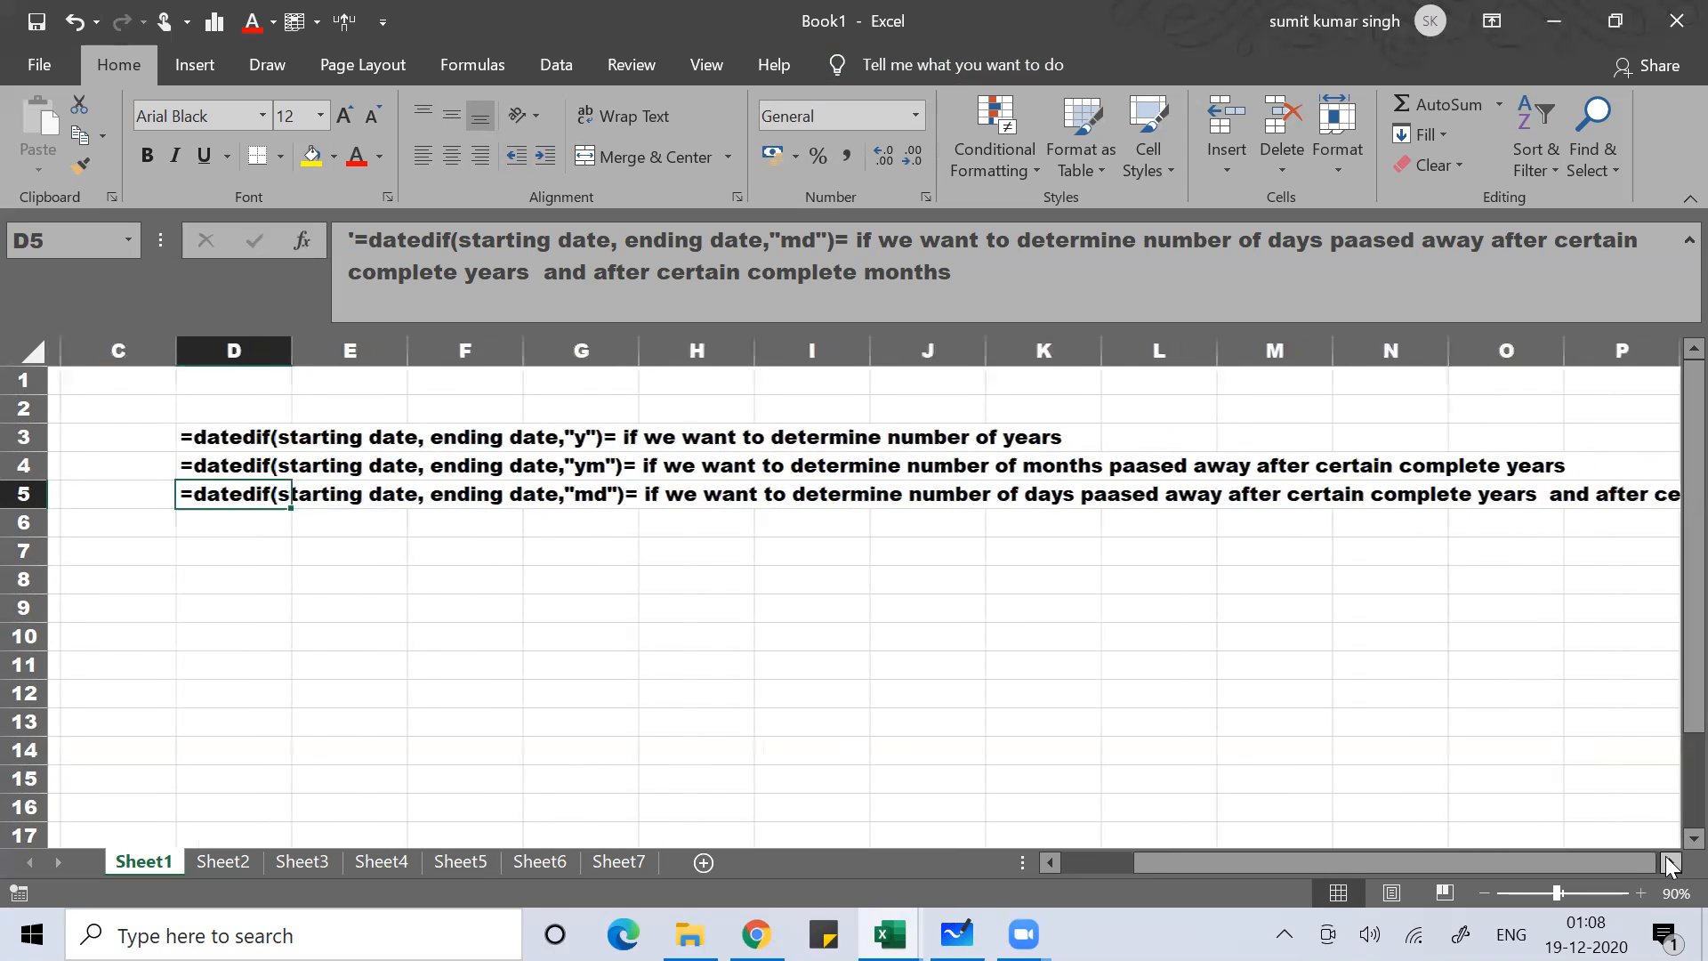
{"action": "left_click", "coordinate": [1670, 862]}
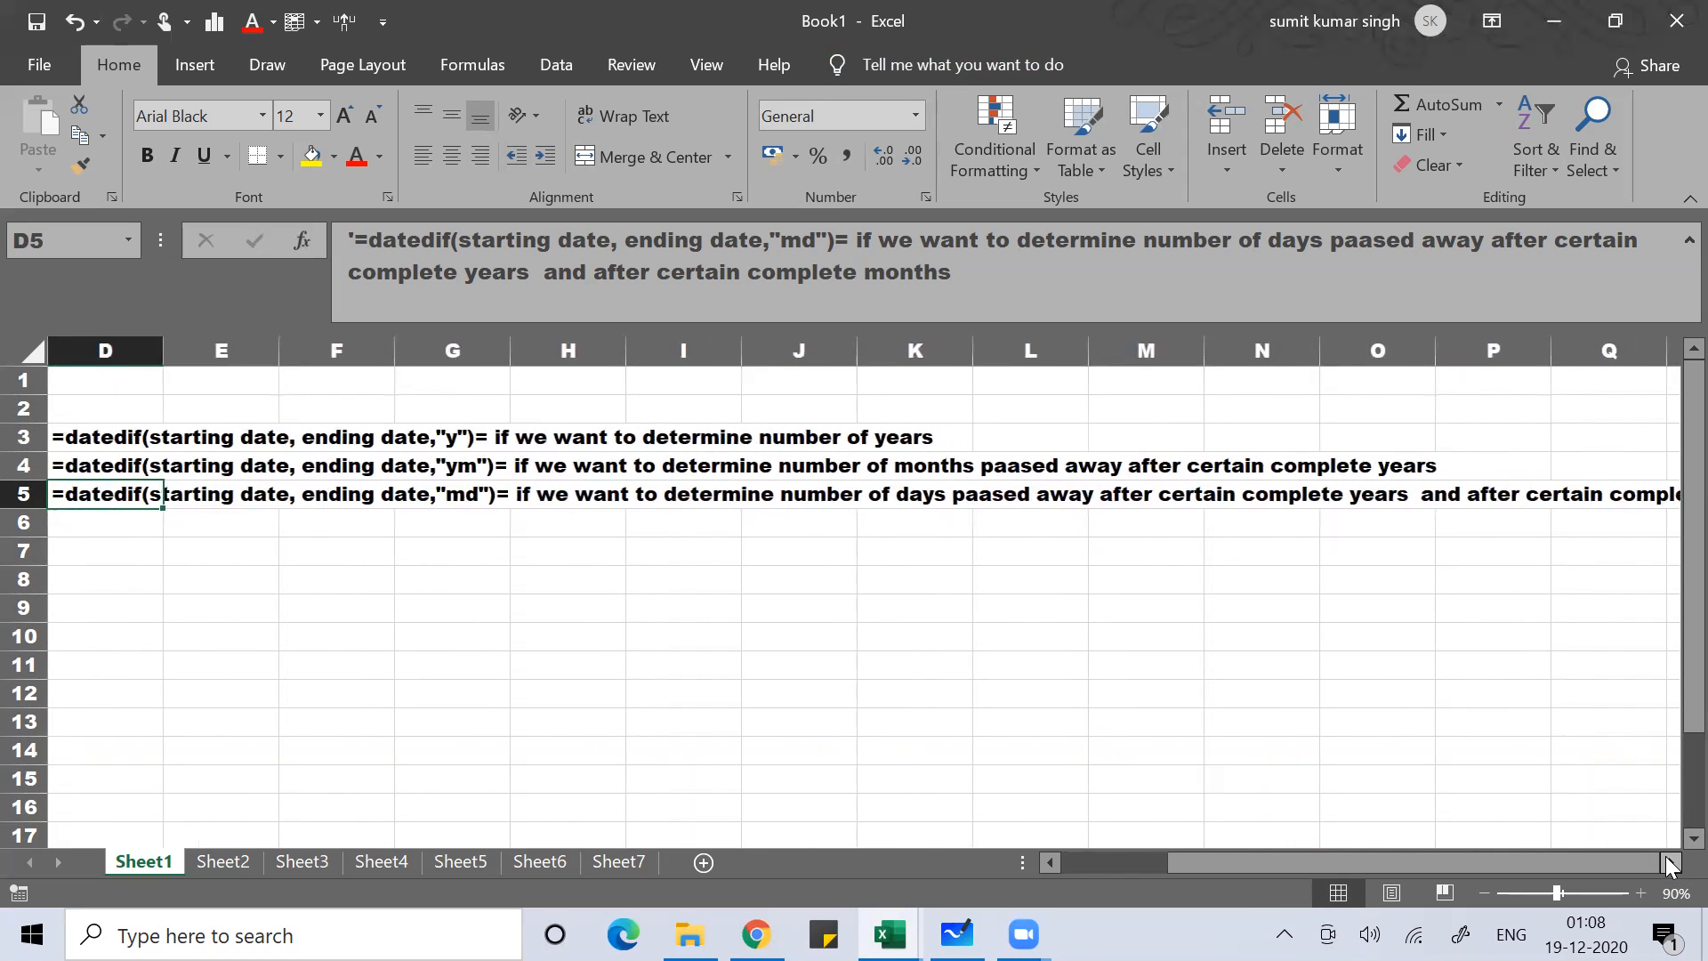
{"action": "left_click", "coordinate": [1480, 889]}
{"action": "left_click_drag", "start_coordinate": [1430, 862], "coordinate": [1573, 863]}
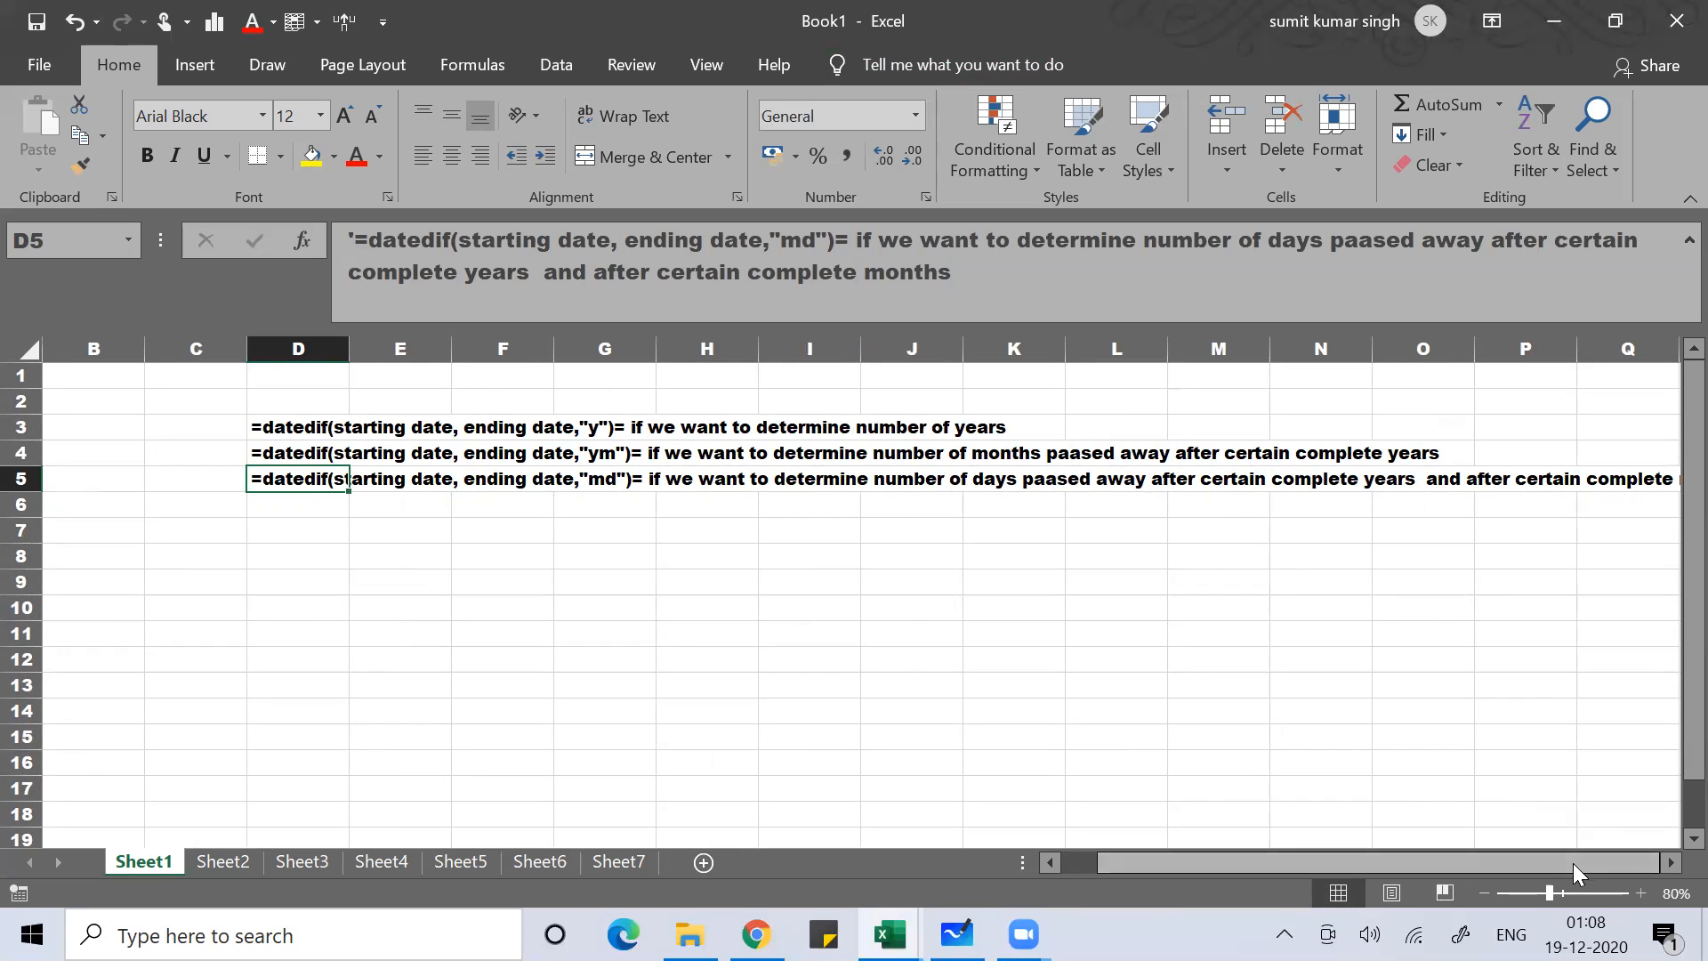
{"action": "left_click", "coordinate": [1669, 862]}
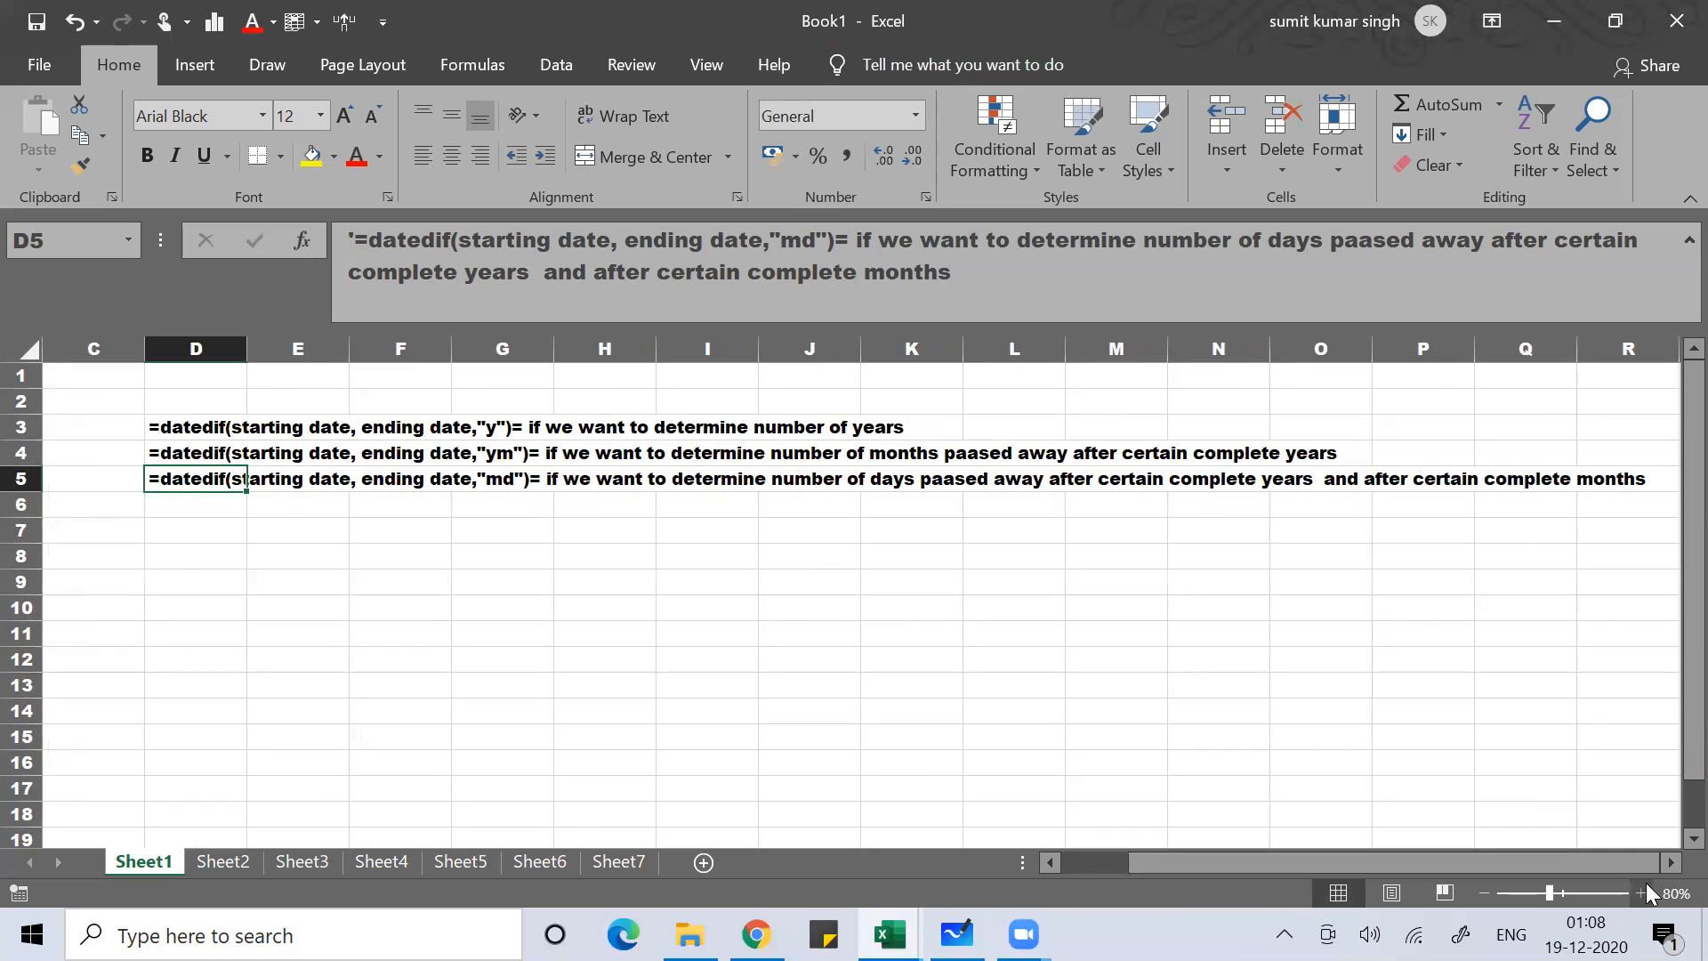
{"action": "left_click", "coordinate": [1646, 883]}
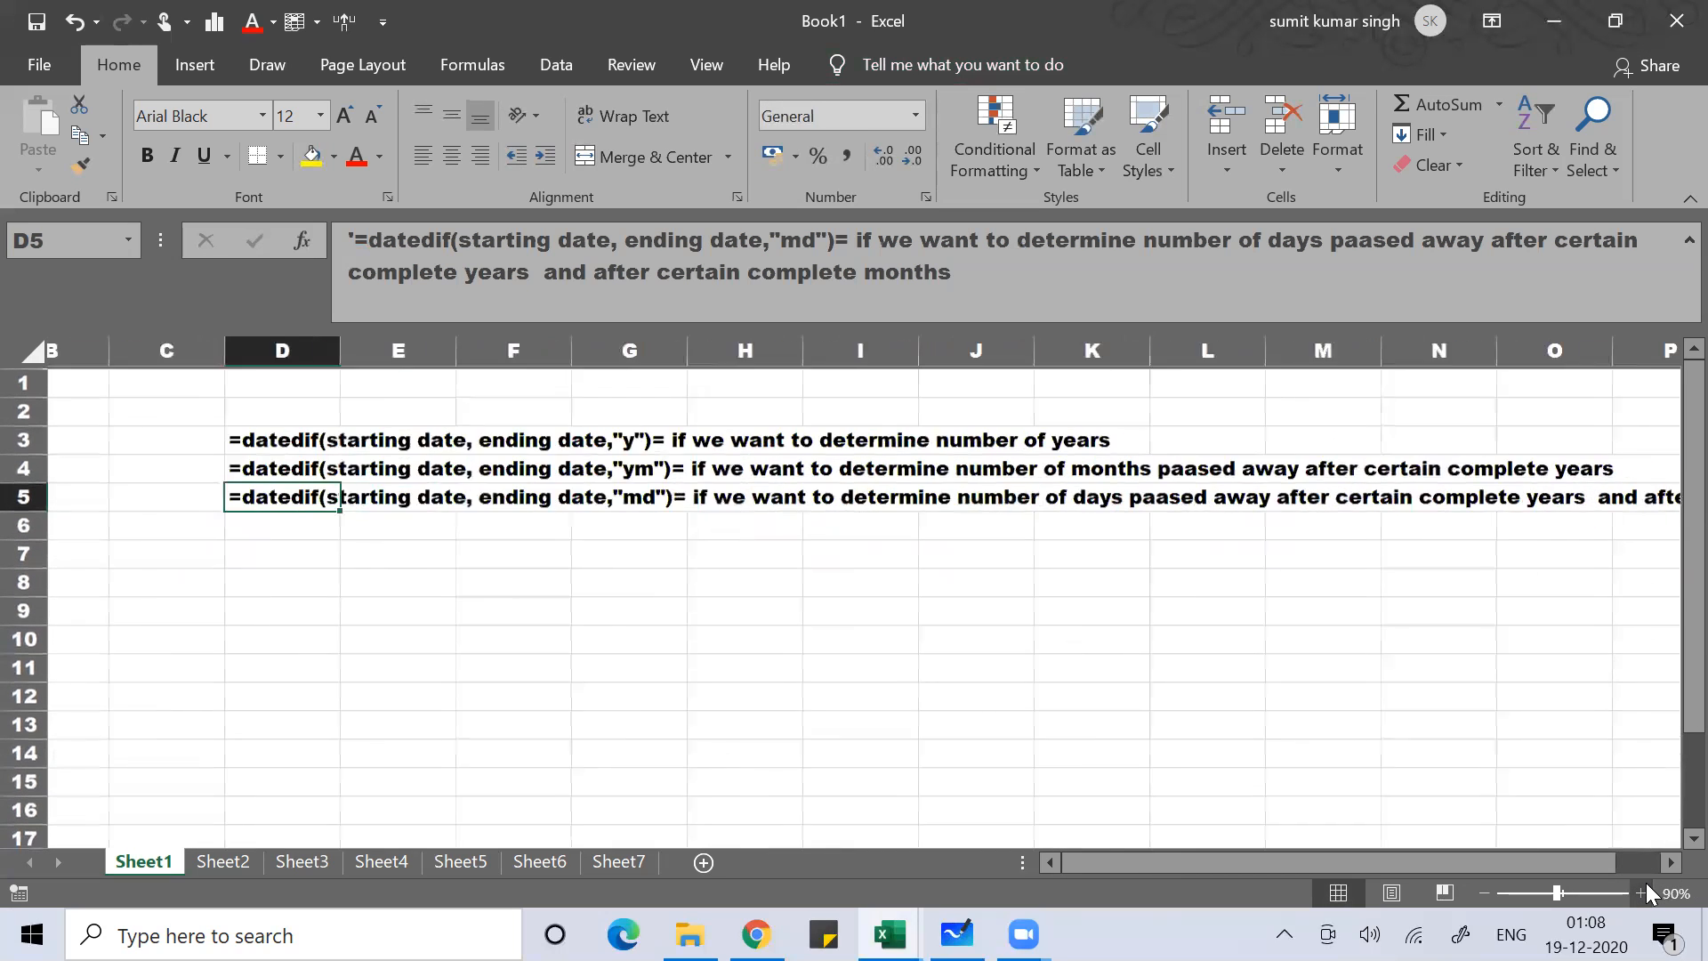
{"action": "scroll", "coordinate": [1646, 883], "scroll_direction": "down", "scroll_amount": 1}
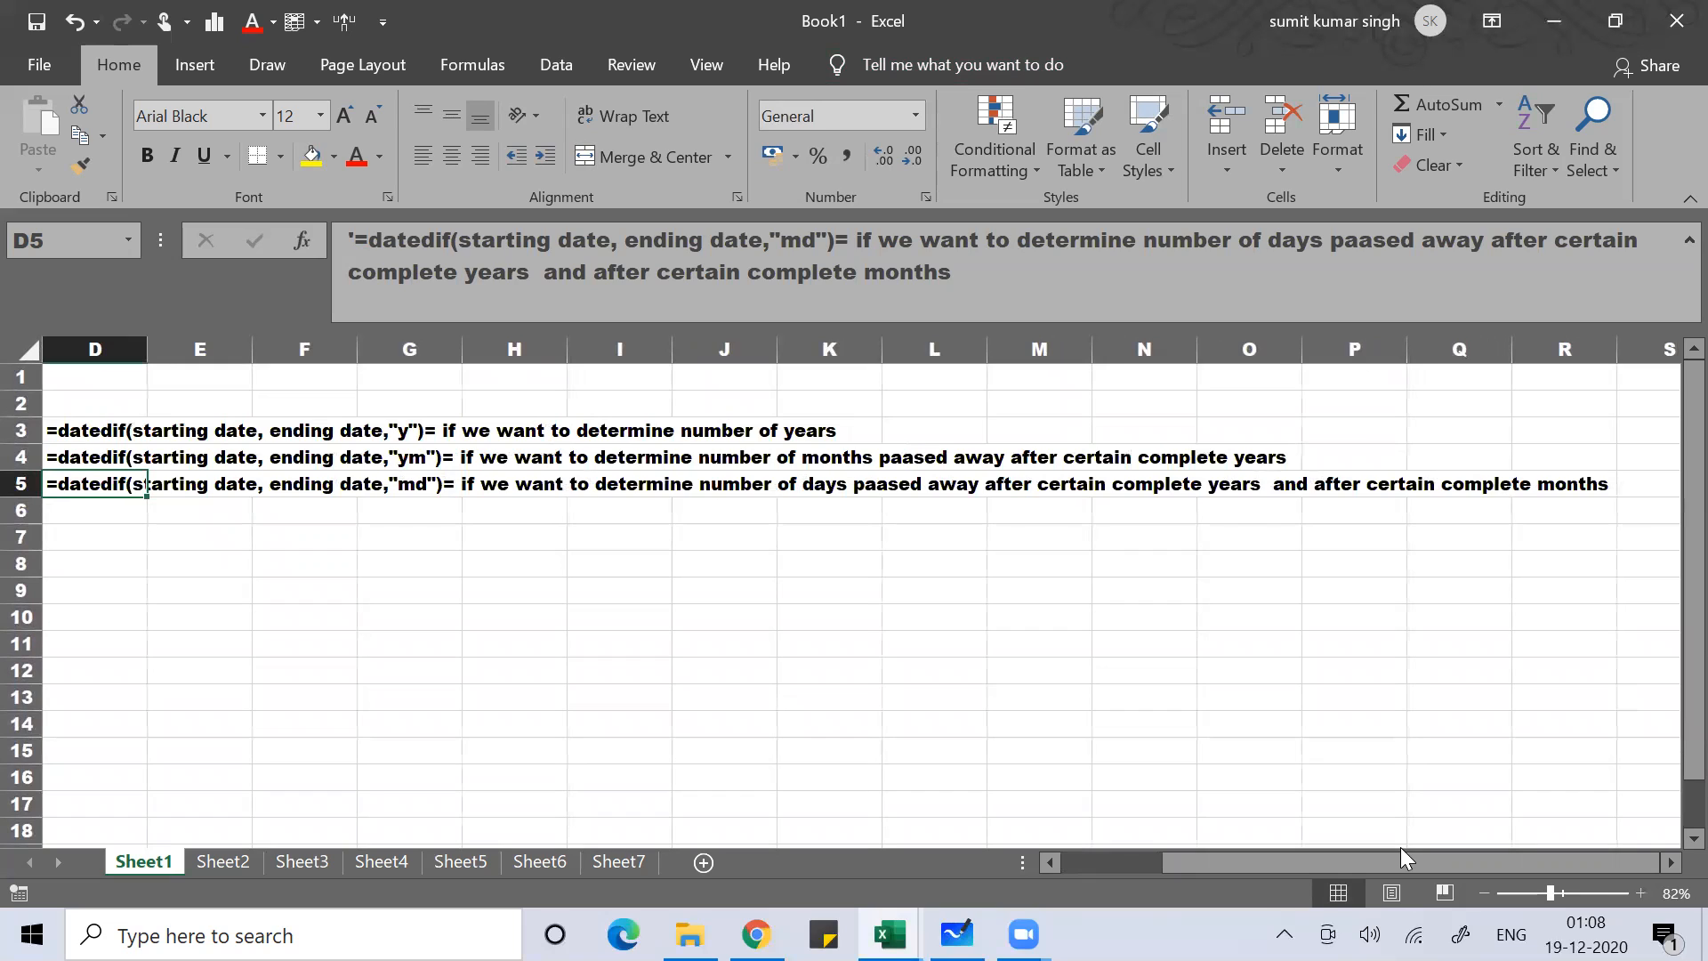
Enter the heading "Determination of Age" in D7, below the DATEDIF notes.
{"action": "key", "text": "Return"}
{"action": "key", "text": "Return"}
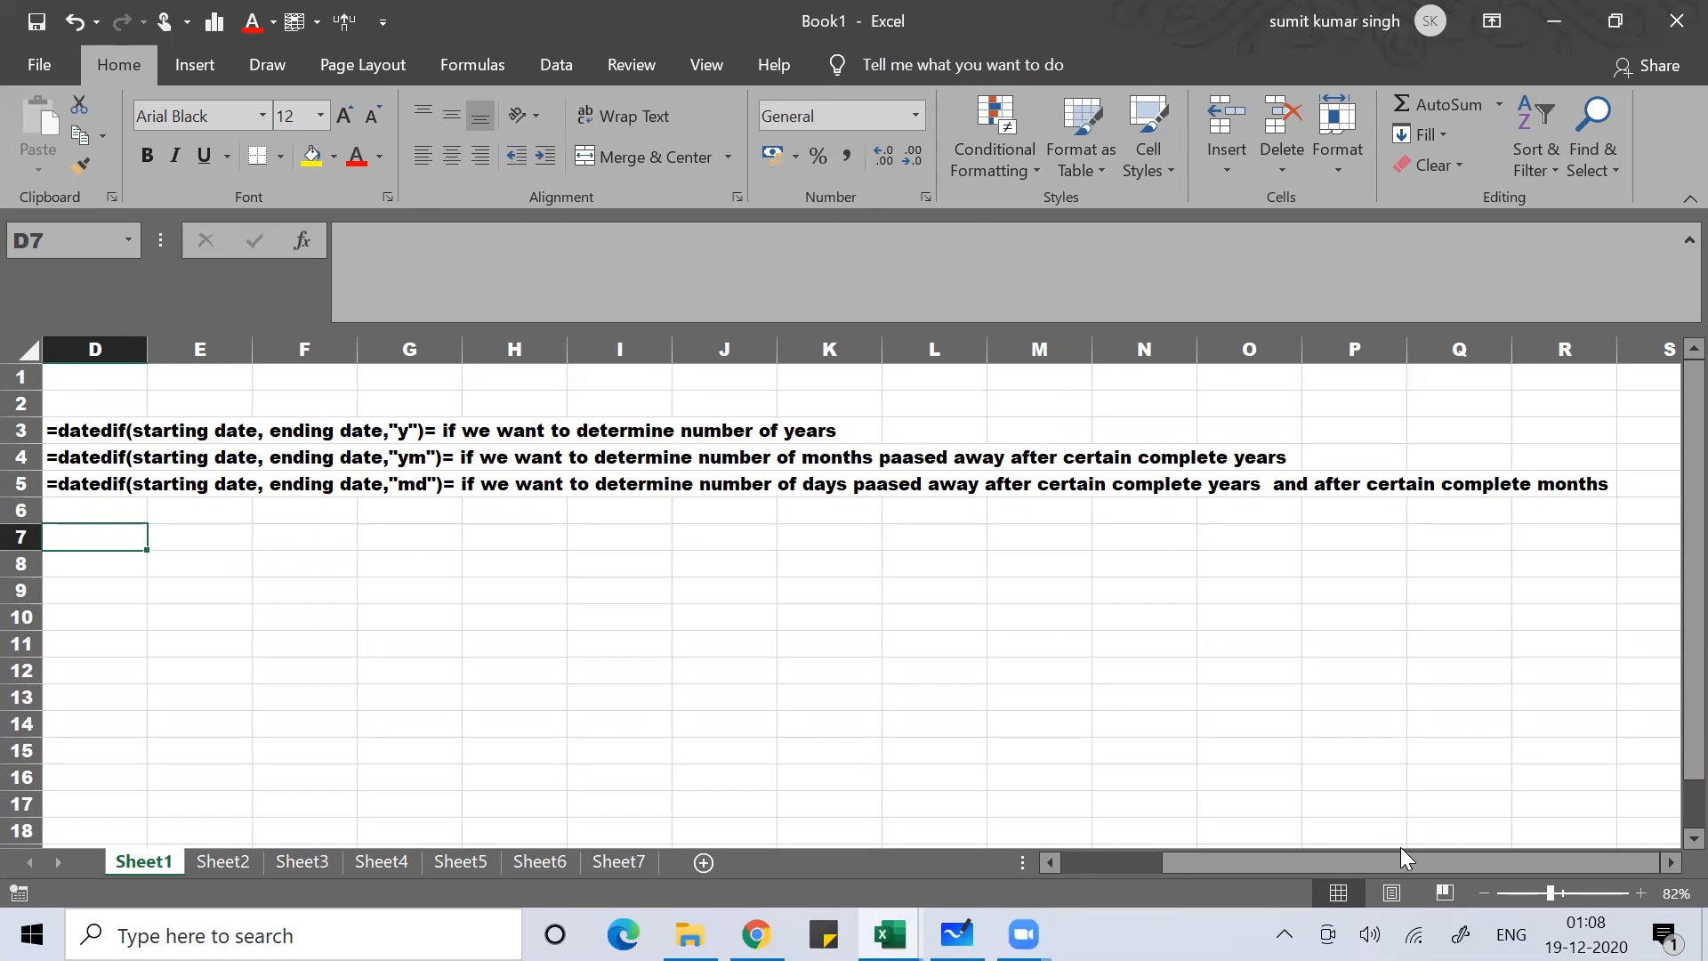
{"action": "type", "text": "Dter"}
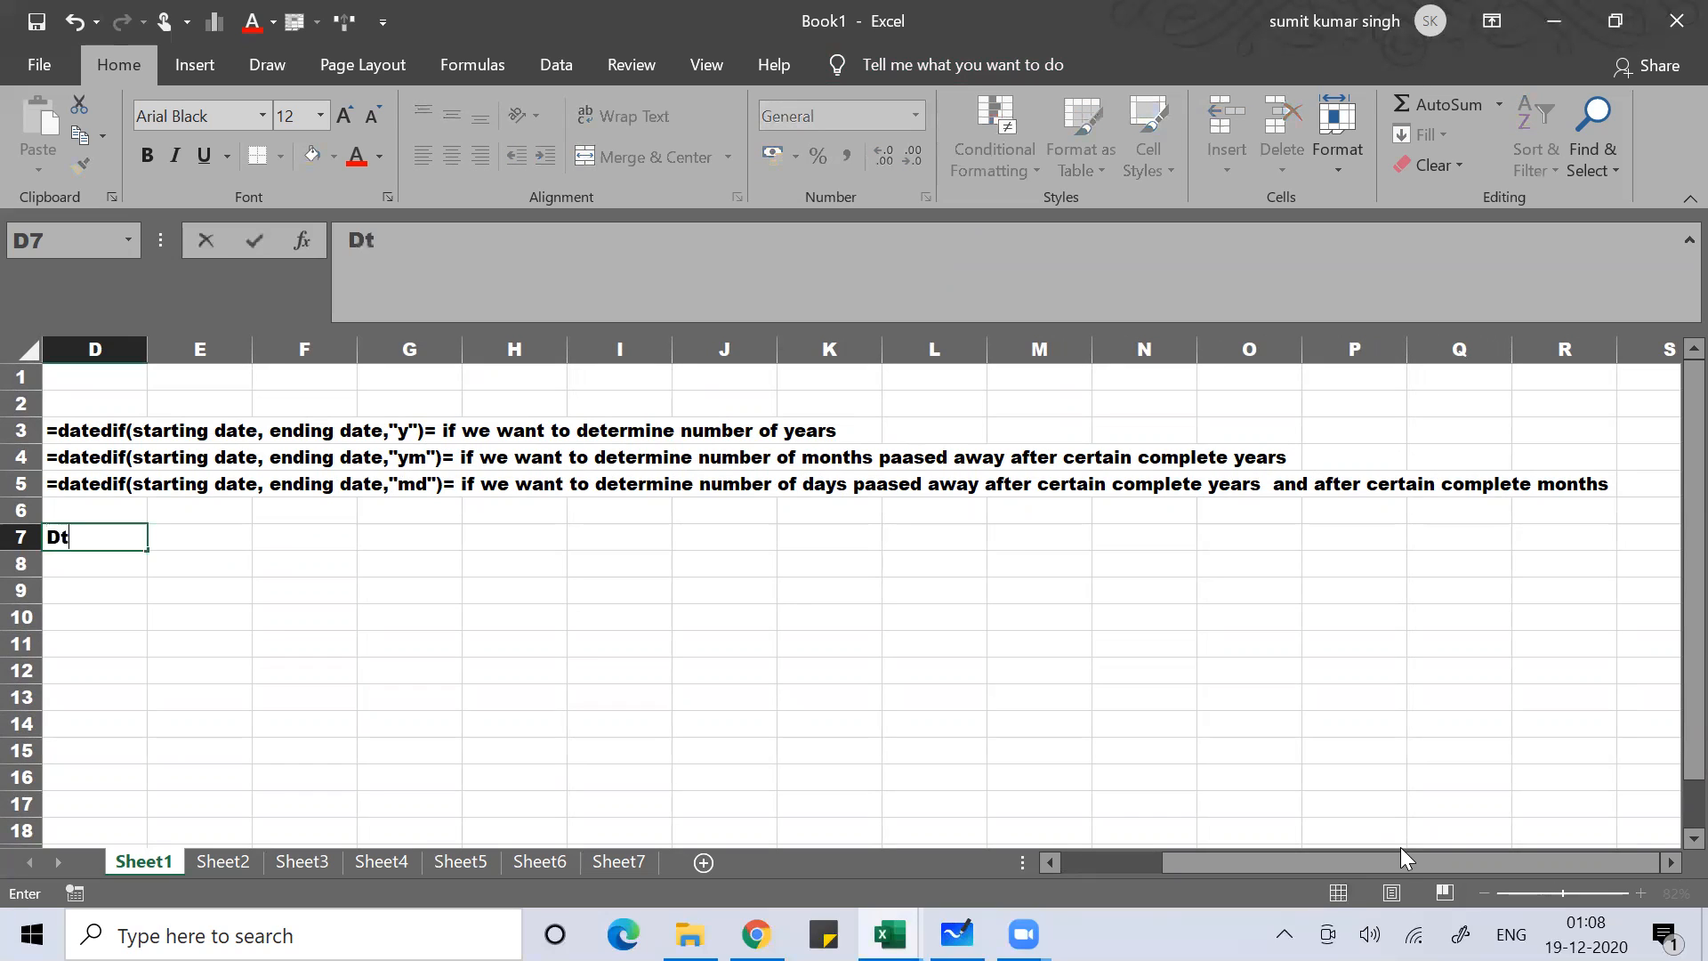
{"action": "key", "text": "BackSpace"}
{"action": "key", "text": "BackSpace"}
{"action": "key", "text": "BackSpace"}
{"action": "type", "text": "etermone"}
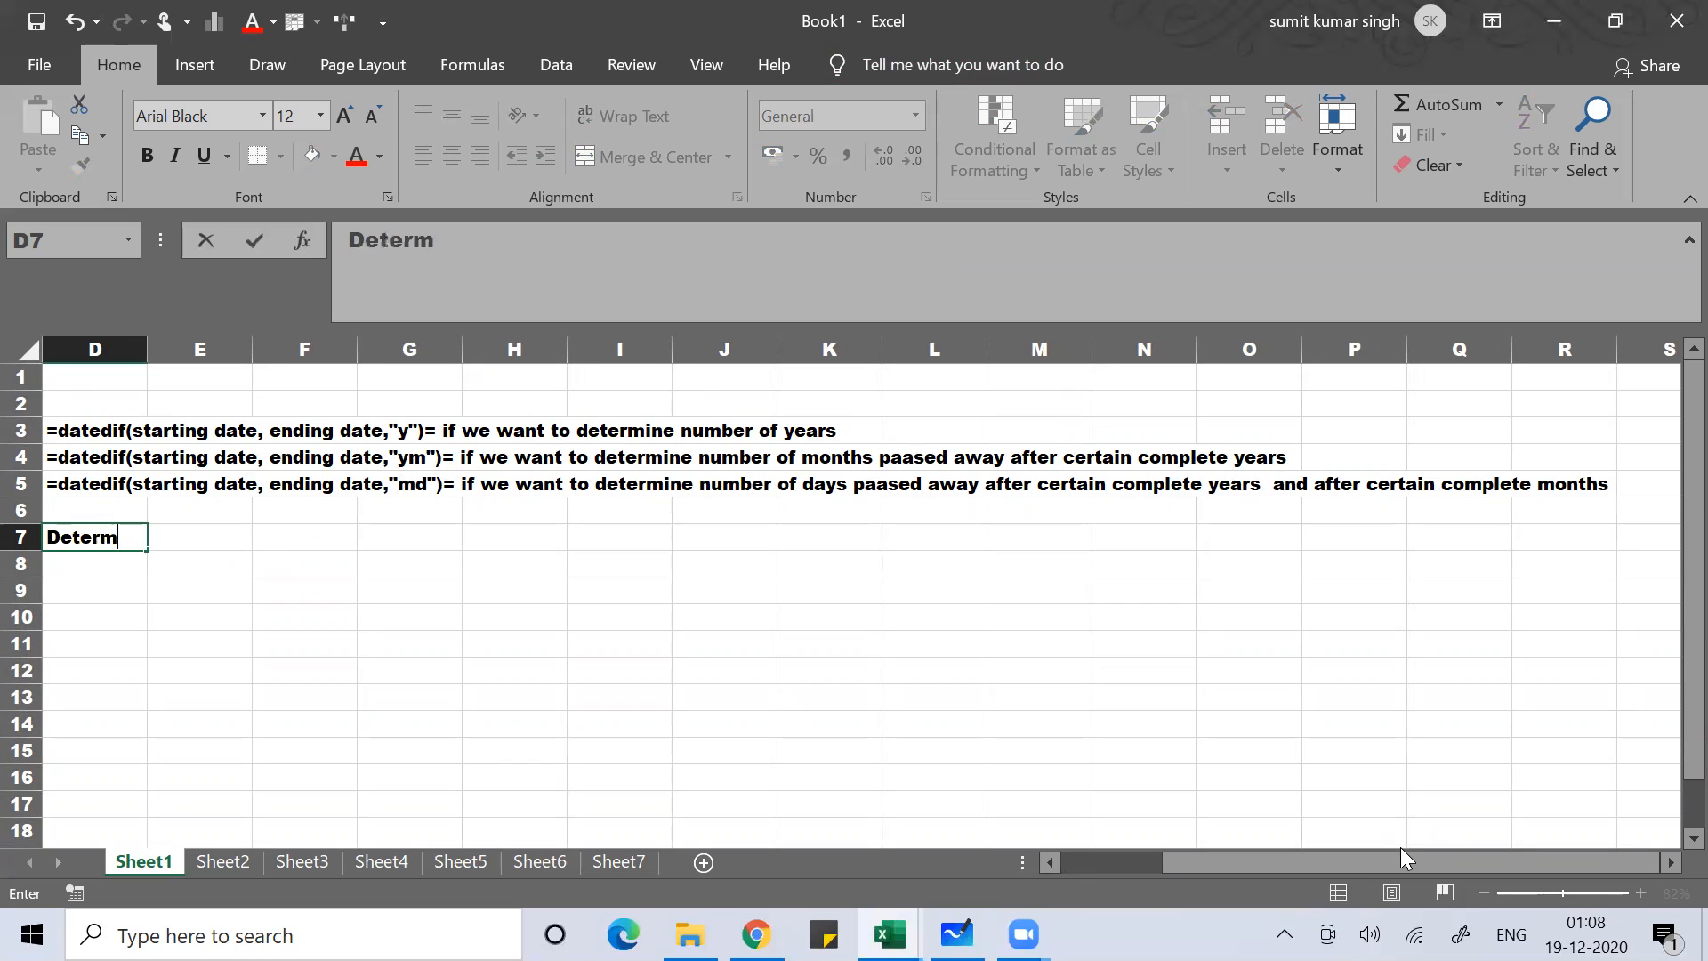
{"action": "key", "text": "BackSpace"}
{"action": "key", "text": "BackSpace"}
{"action": "key", "text": "BackSpace"}
{"action": "type", "text": "ination"}
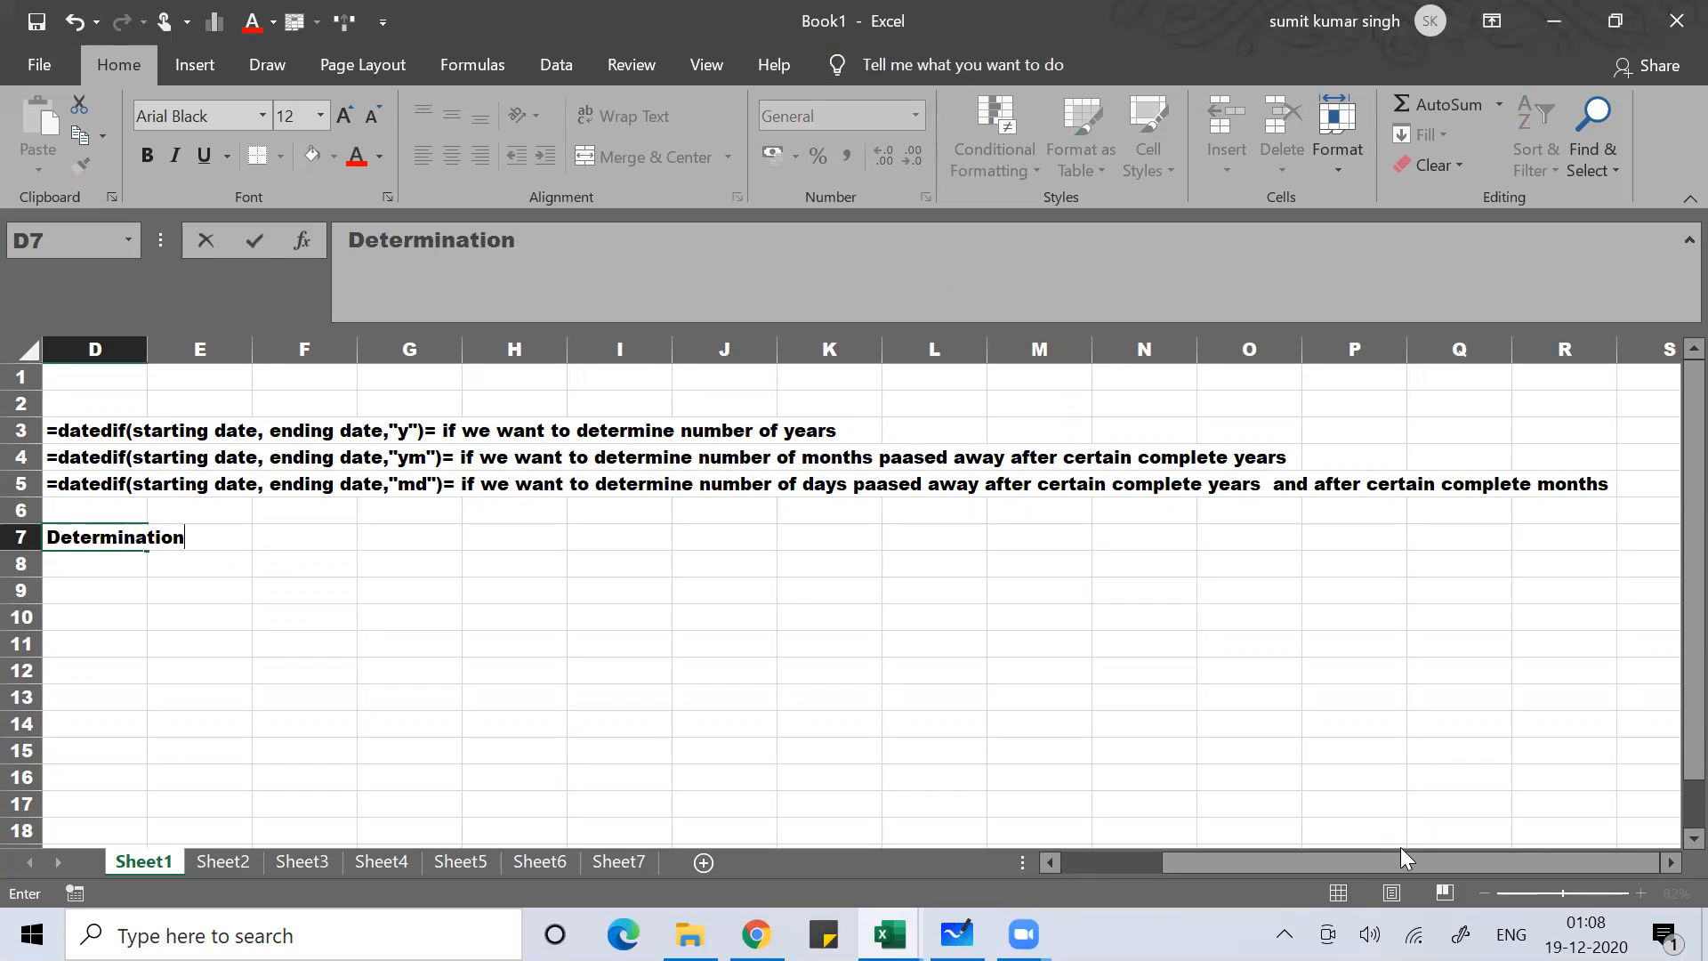
{"action": "type", "text": " of Age"}
{"action": "key", "text": "Return"}
Format the D7 heading as bold and underlined with font size 16.
{"action": "key", "text": "Up"}
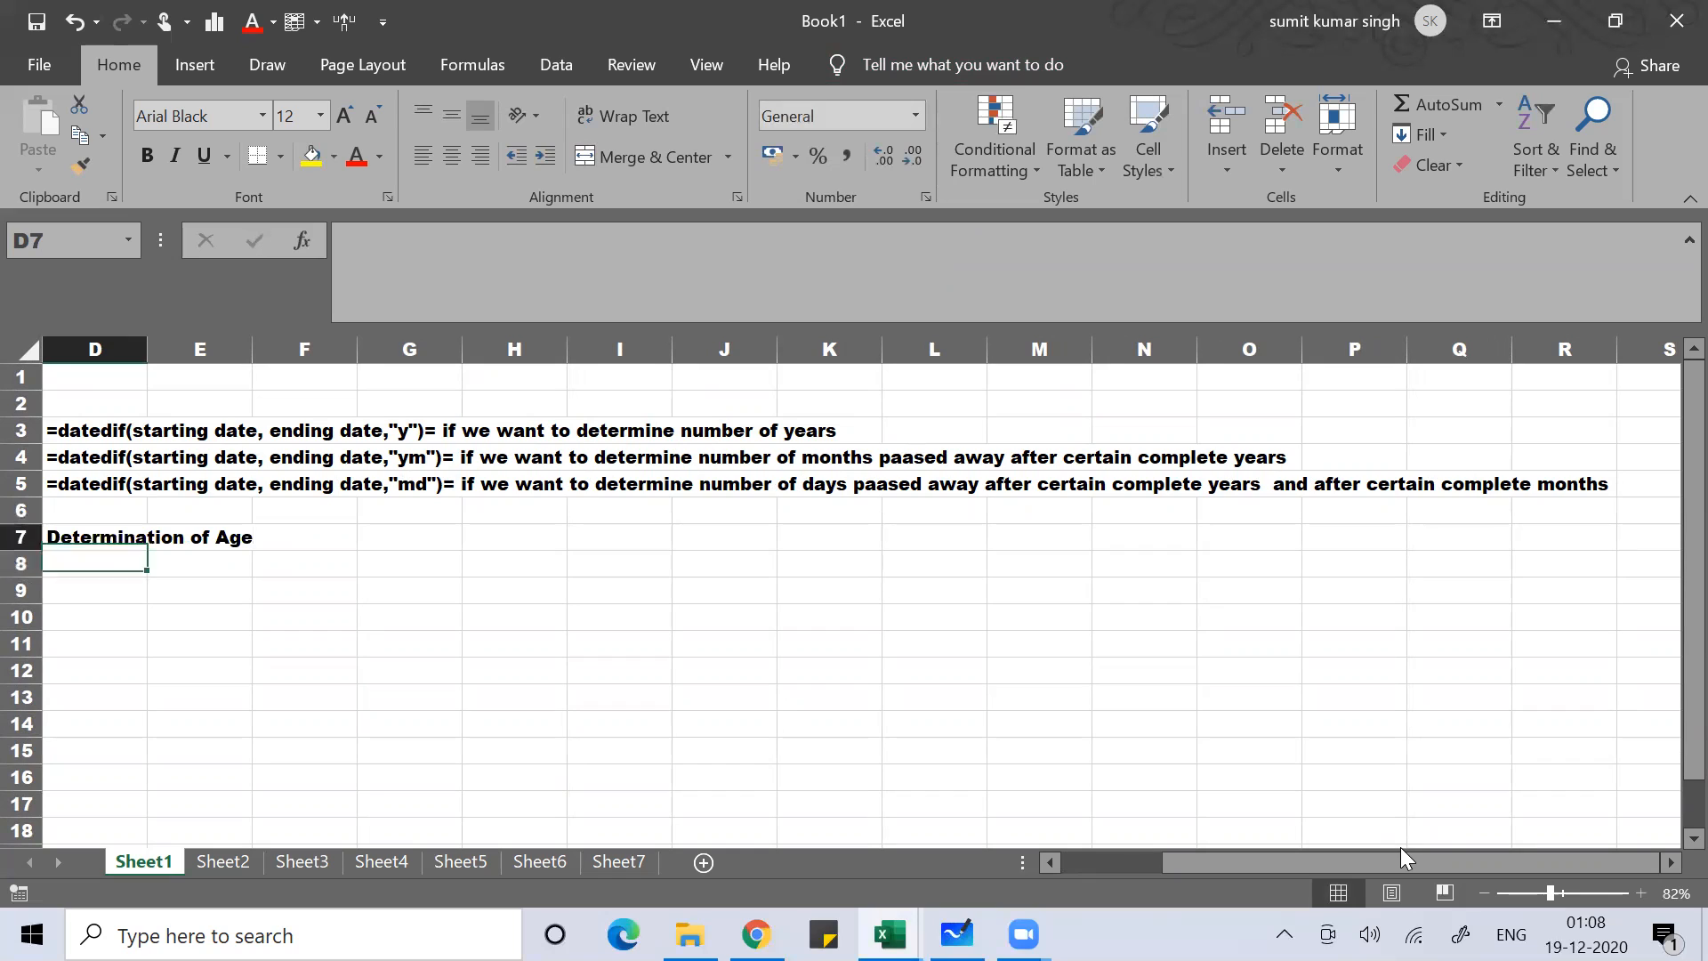
{"action": "key", "text": "ctrl+b"}
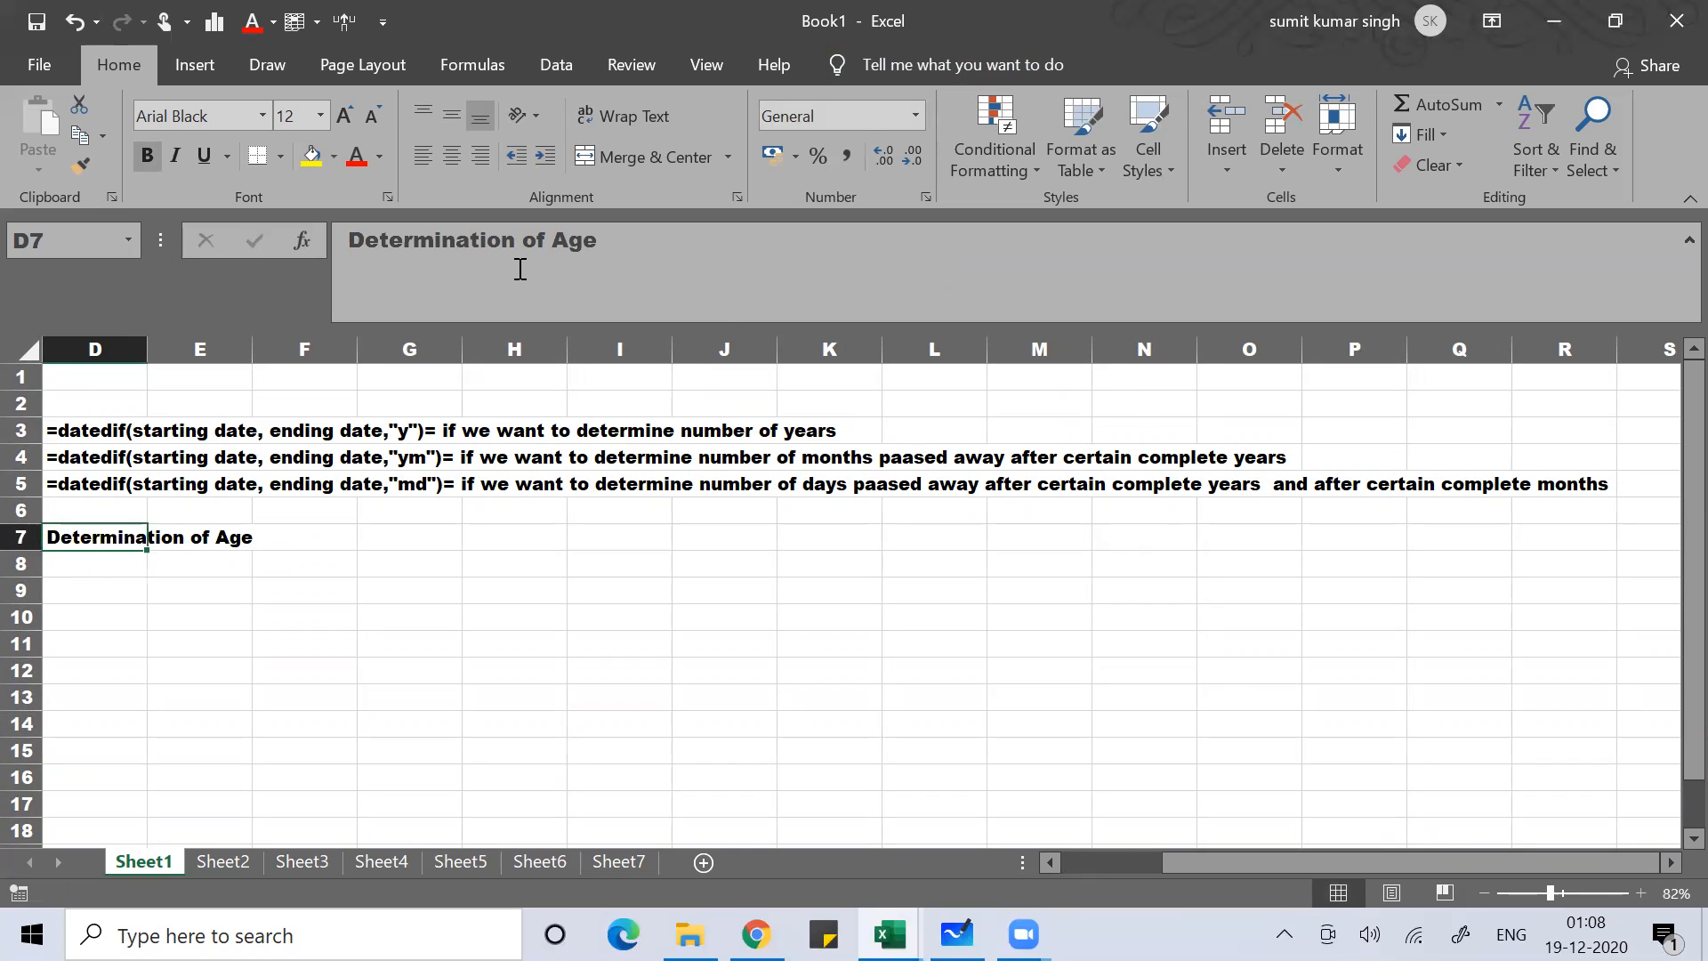
{"action": "left_click", "coordinate": [321, 116]}
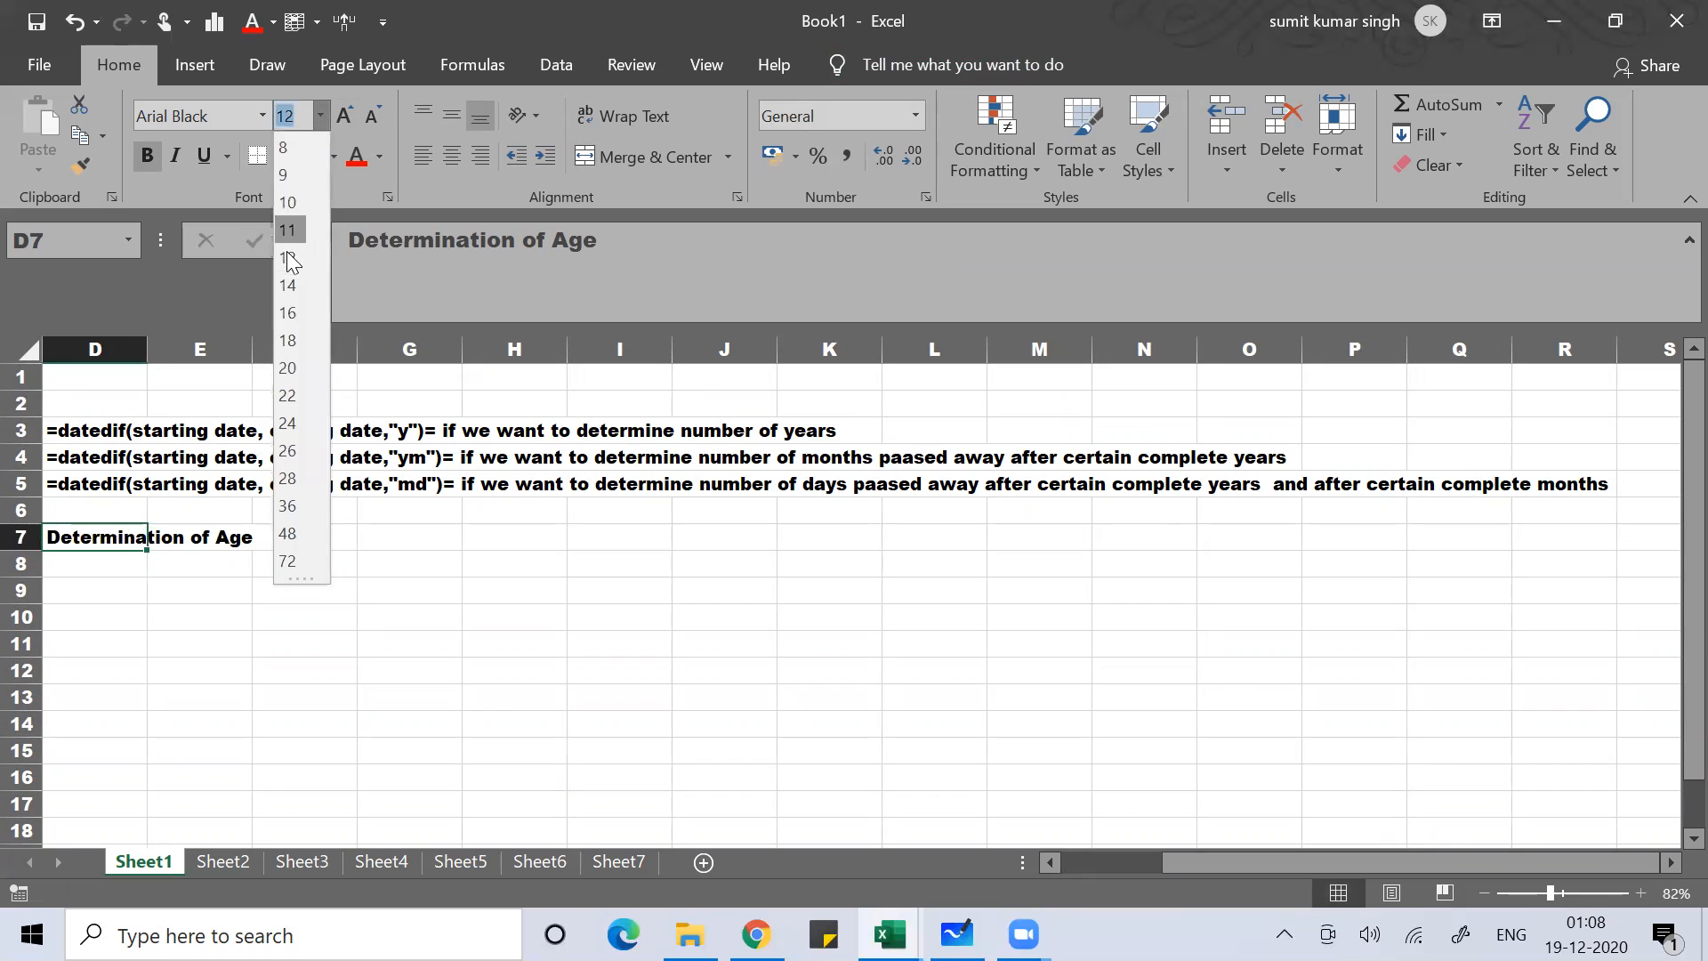
{"action": "left_click", "coordinate": [284, 312]}
{"action": "key", "text": "ctrl+u"}
Enter the label "Birth Date" in D9 and select the adjacent cell E9.
{"action": "left_click", "coordinate": [143, 596]}
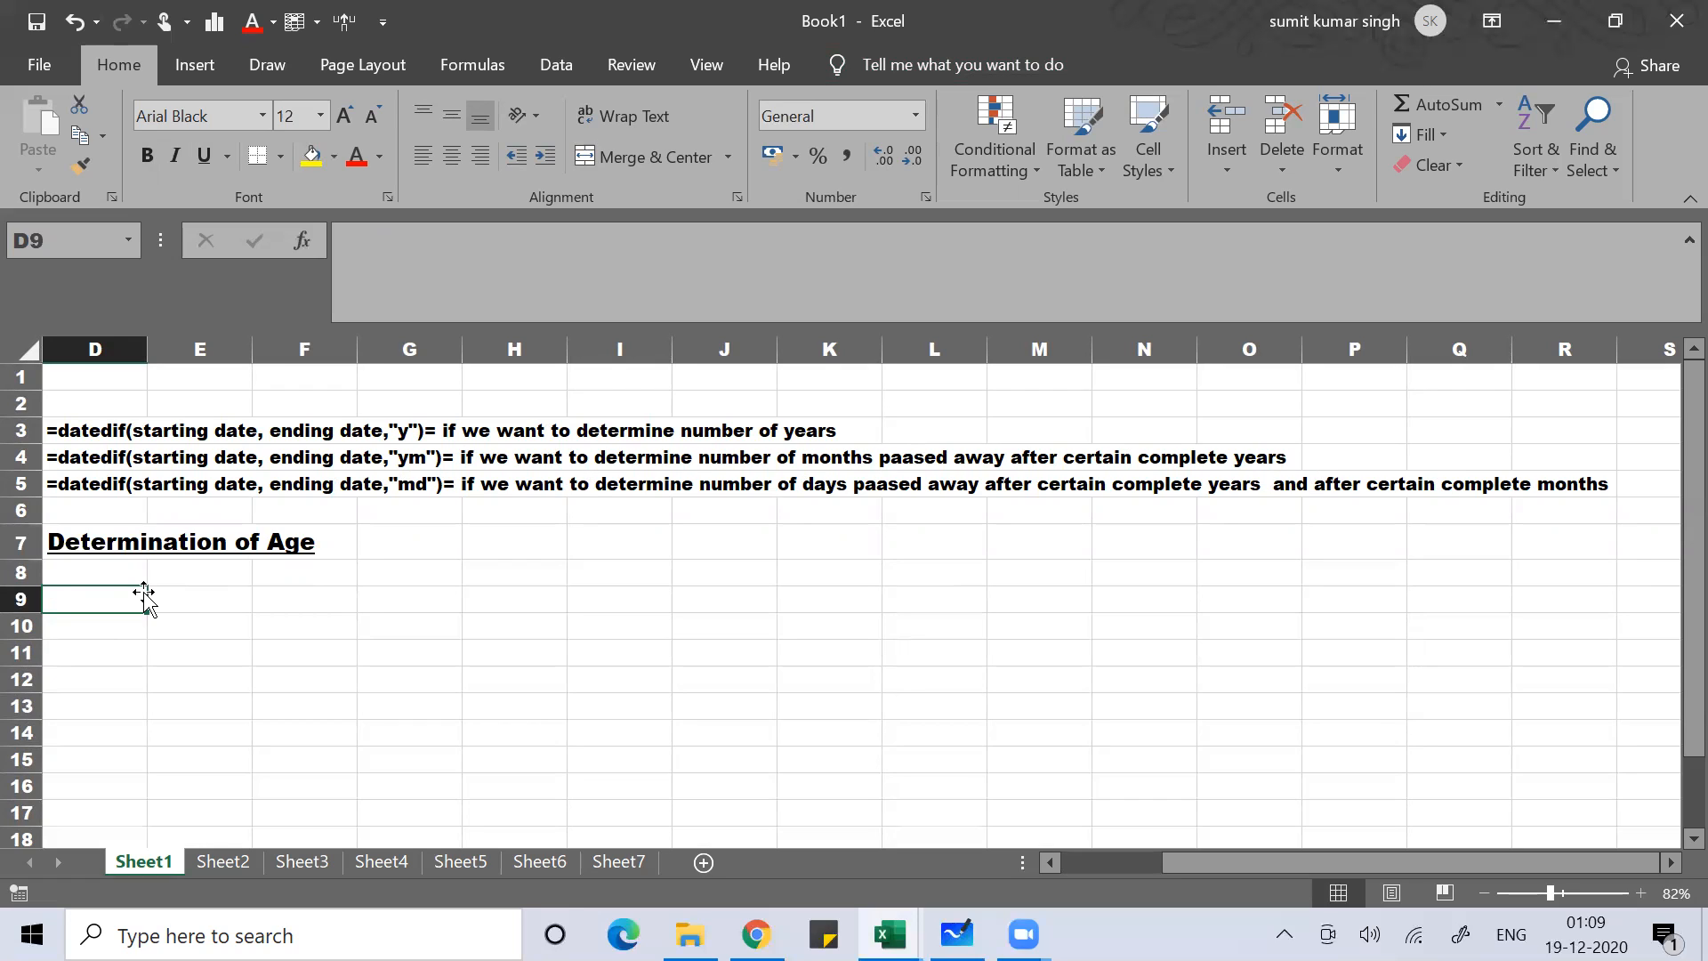
{"action": "type", "text": "Birth"}
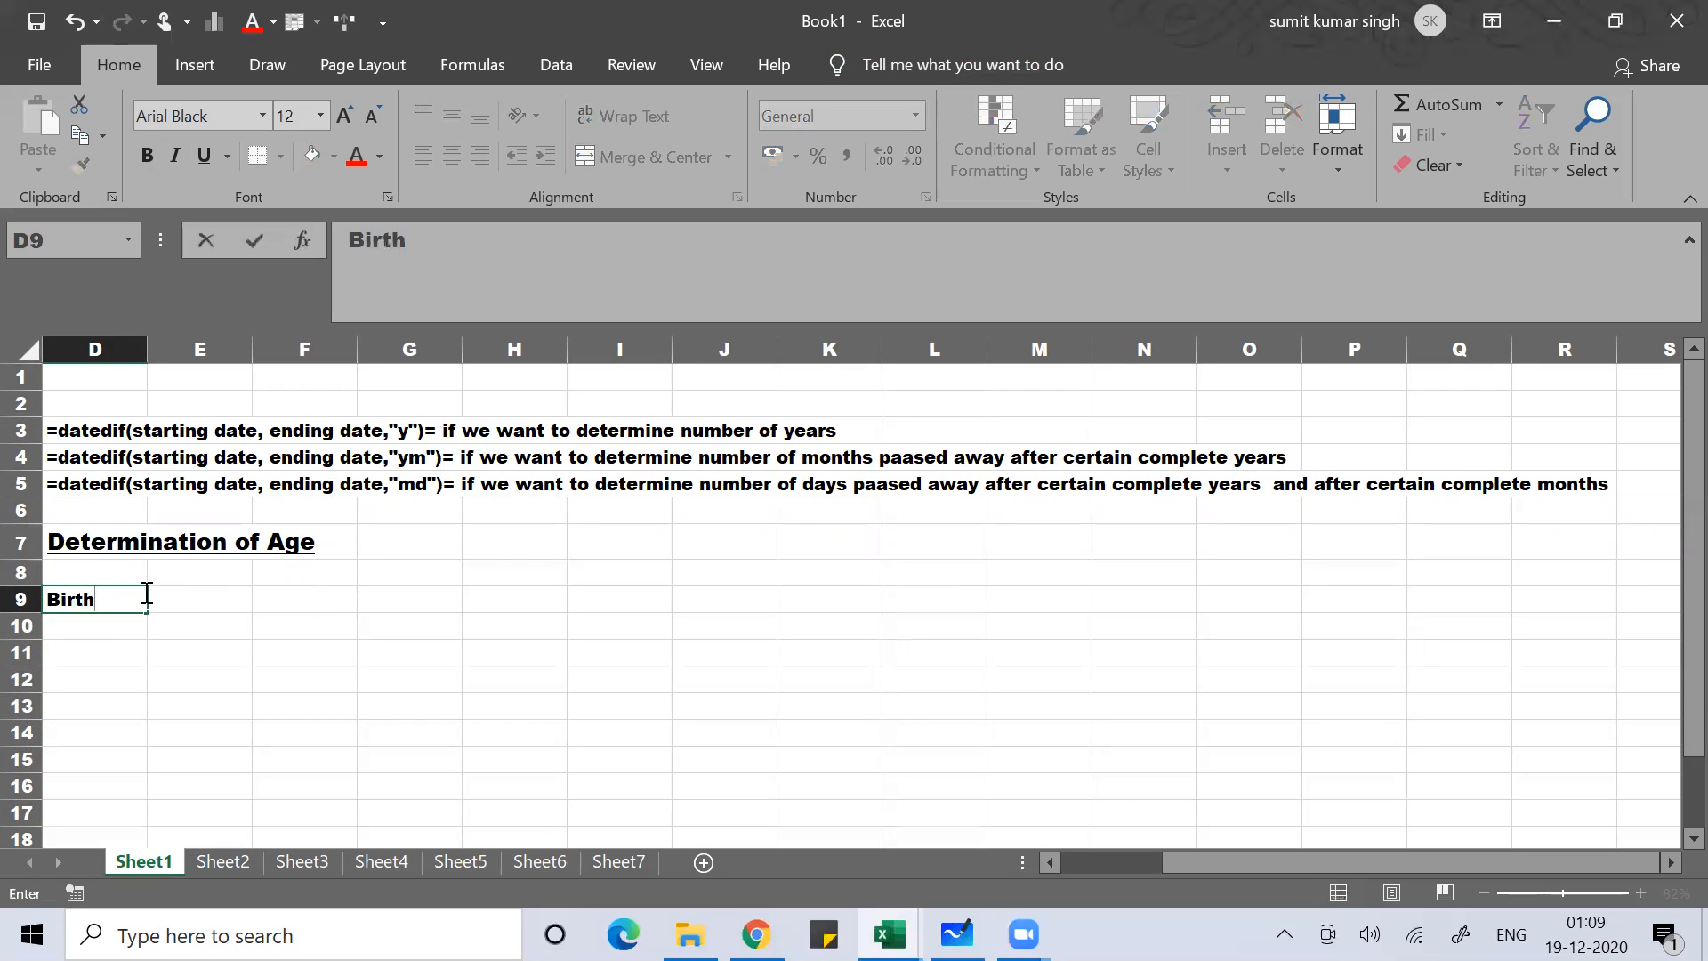
{"action": "type", "text": " Date"}
{"action": "key", "text": "Return"}
{"action": "left_click", "coordinate": [149, 596]}
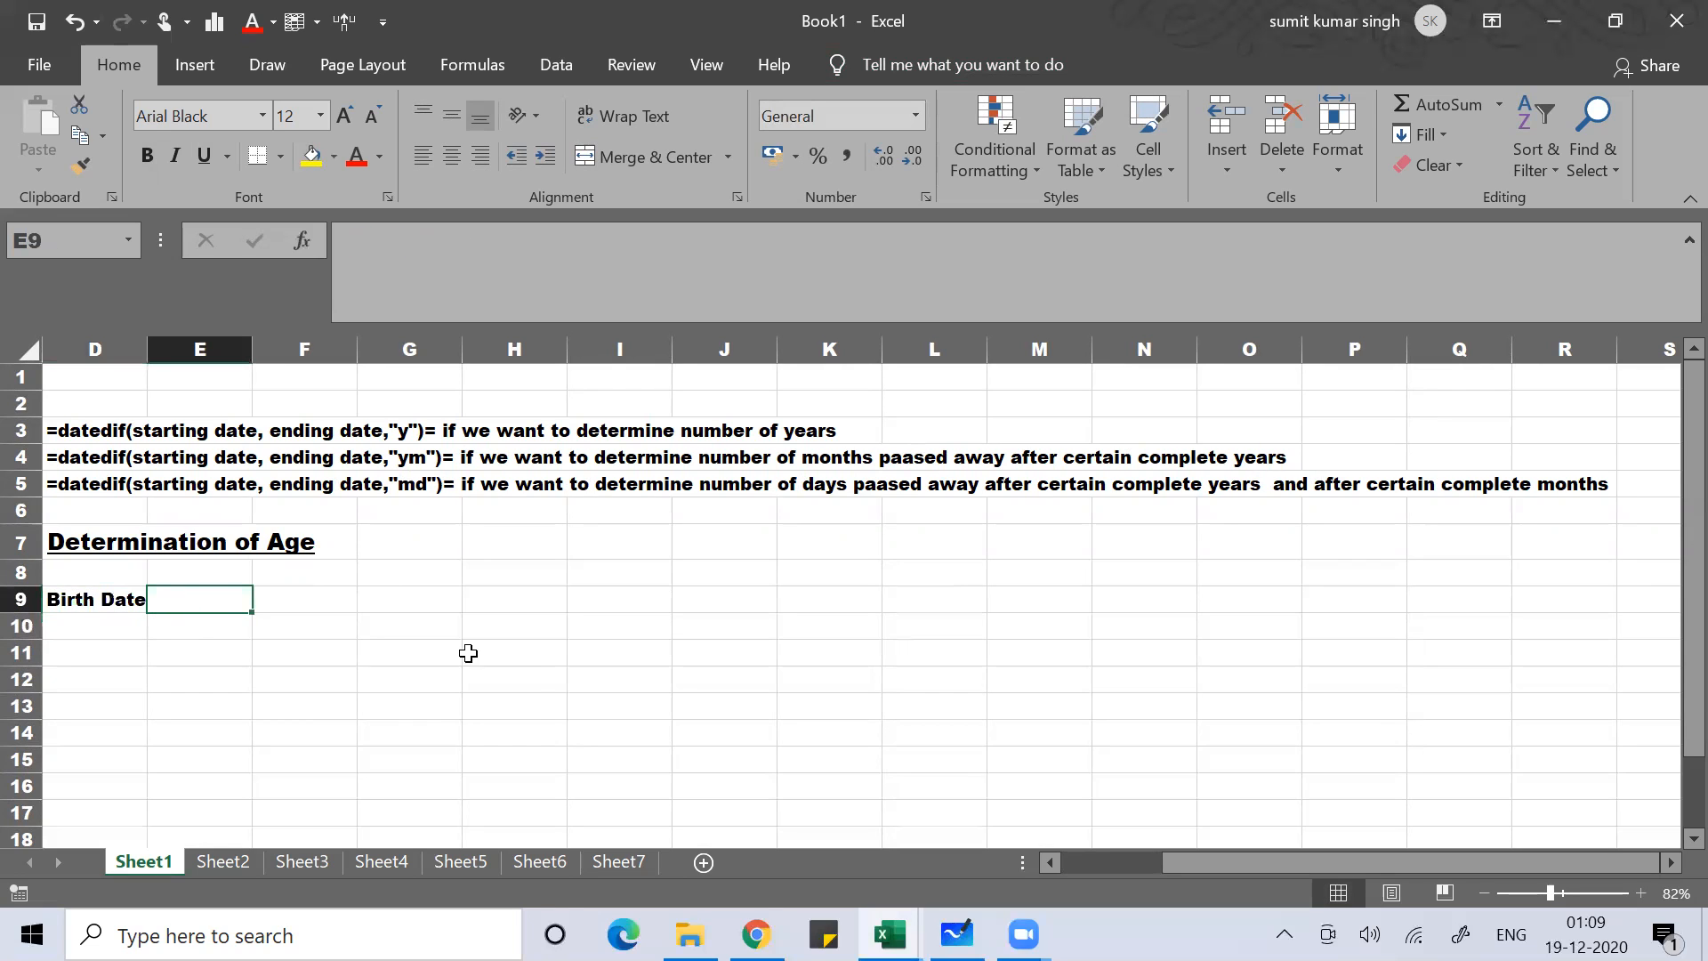
Enter the birth date in E9 with the DATE function, supplying its year, month and day.
{"action": "key", "text": "F2"}
{"action": "type", "text": "=date("}
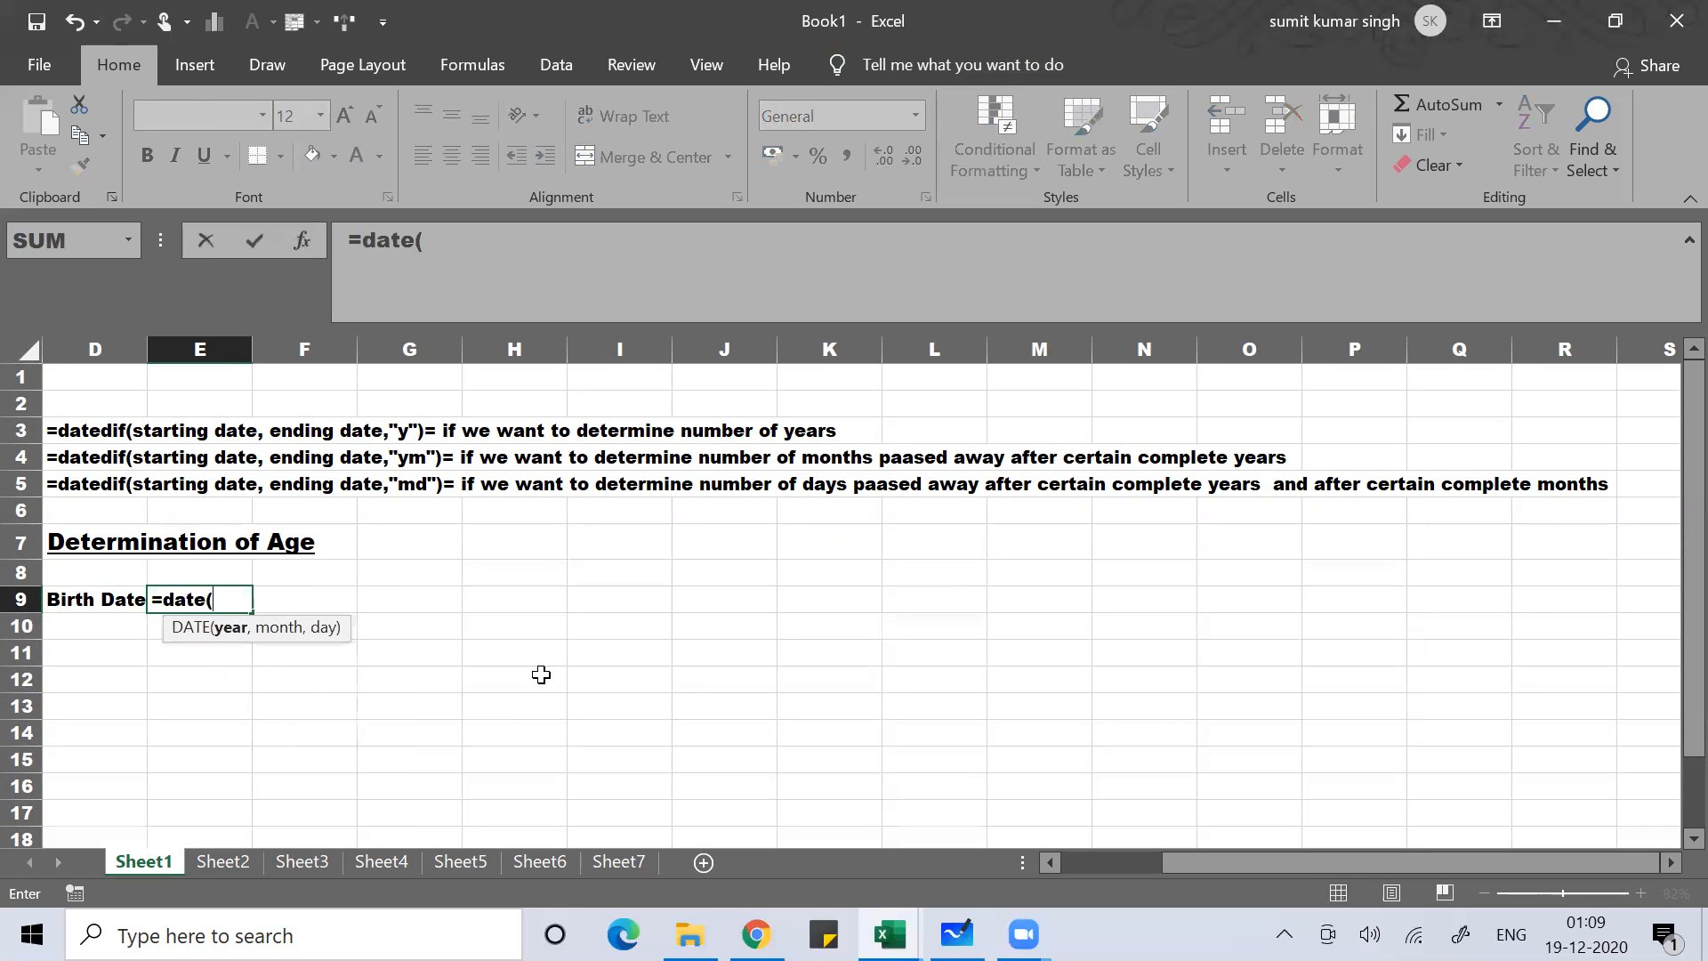
{"action": "type", "text": "1987"}
{"action": "key", "text": "BackSpace"}
{"action": "type", "text": "6,"}
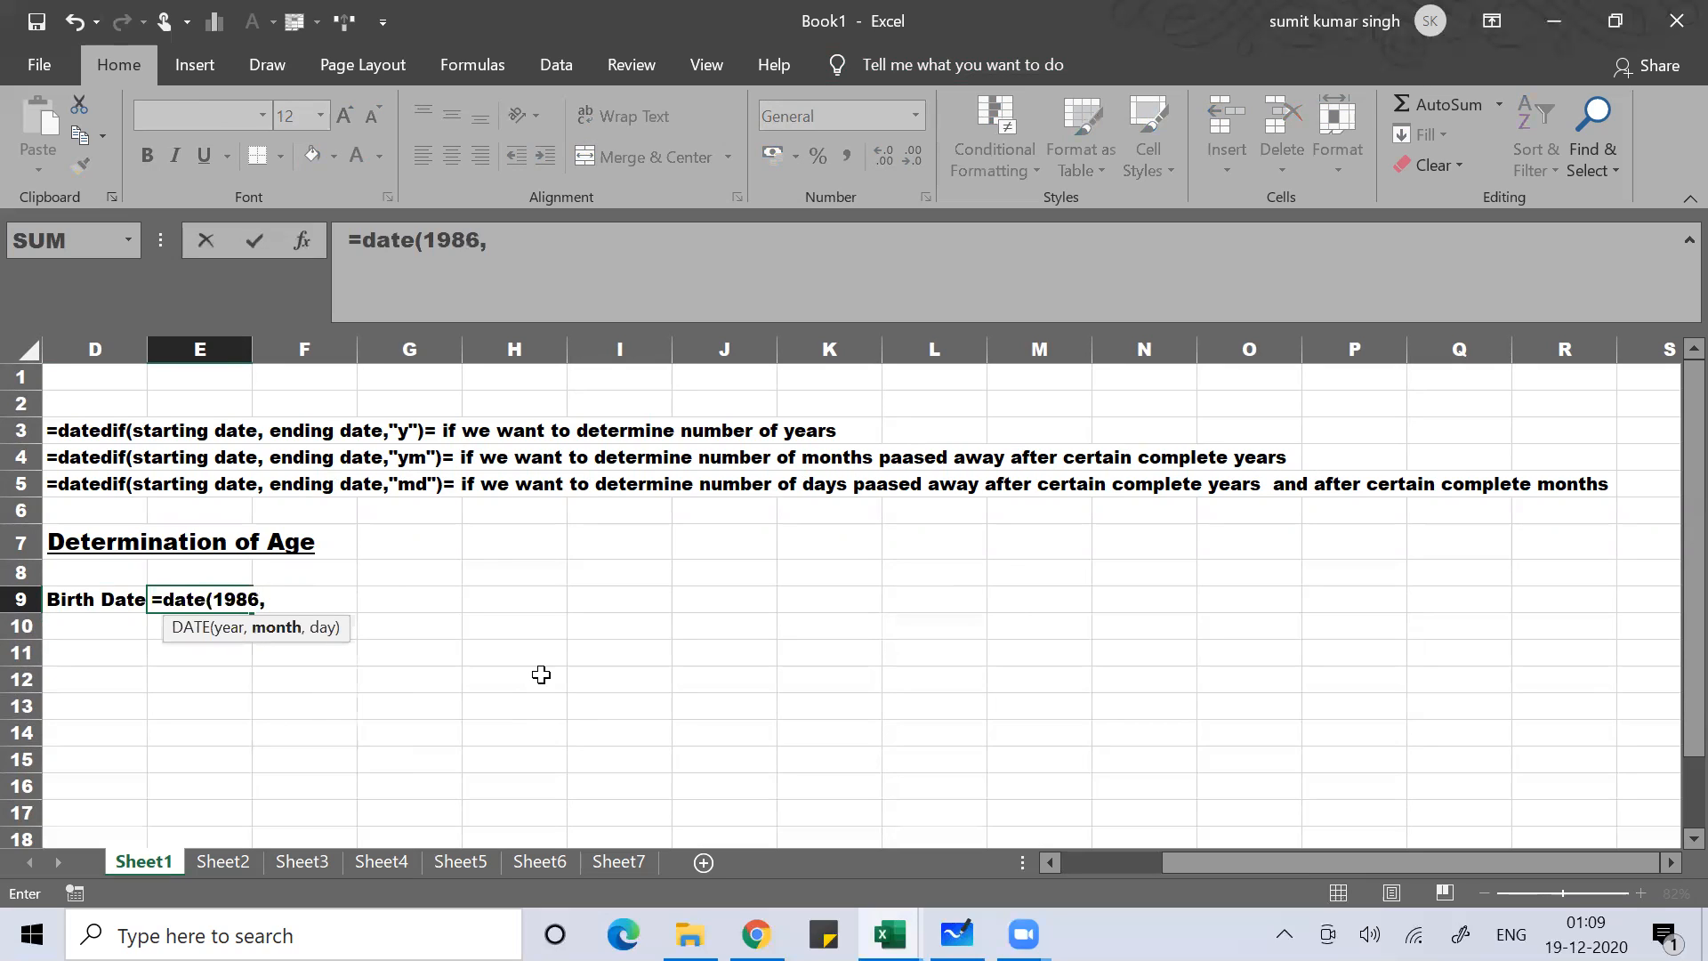
{"action": "type", "text": "02,05"}
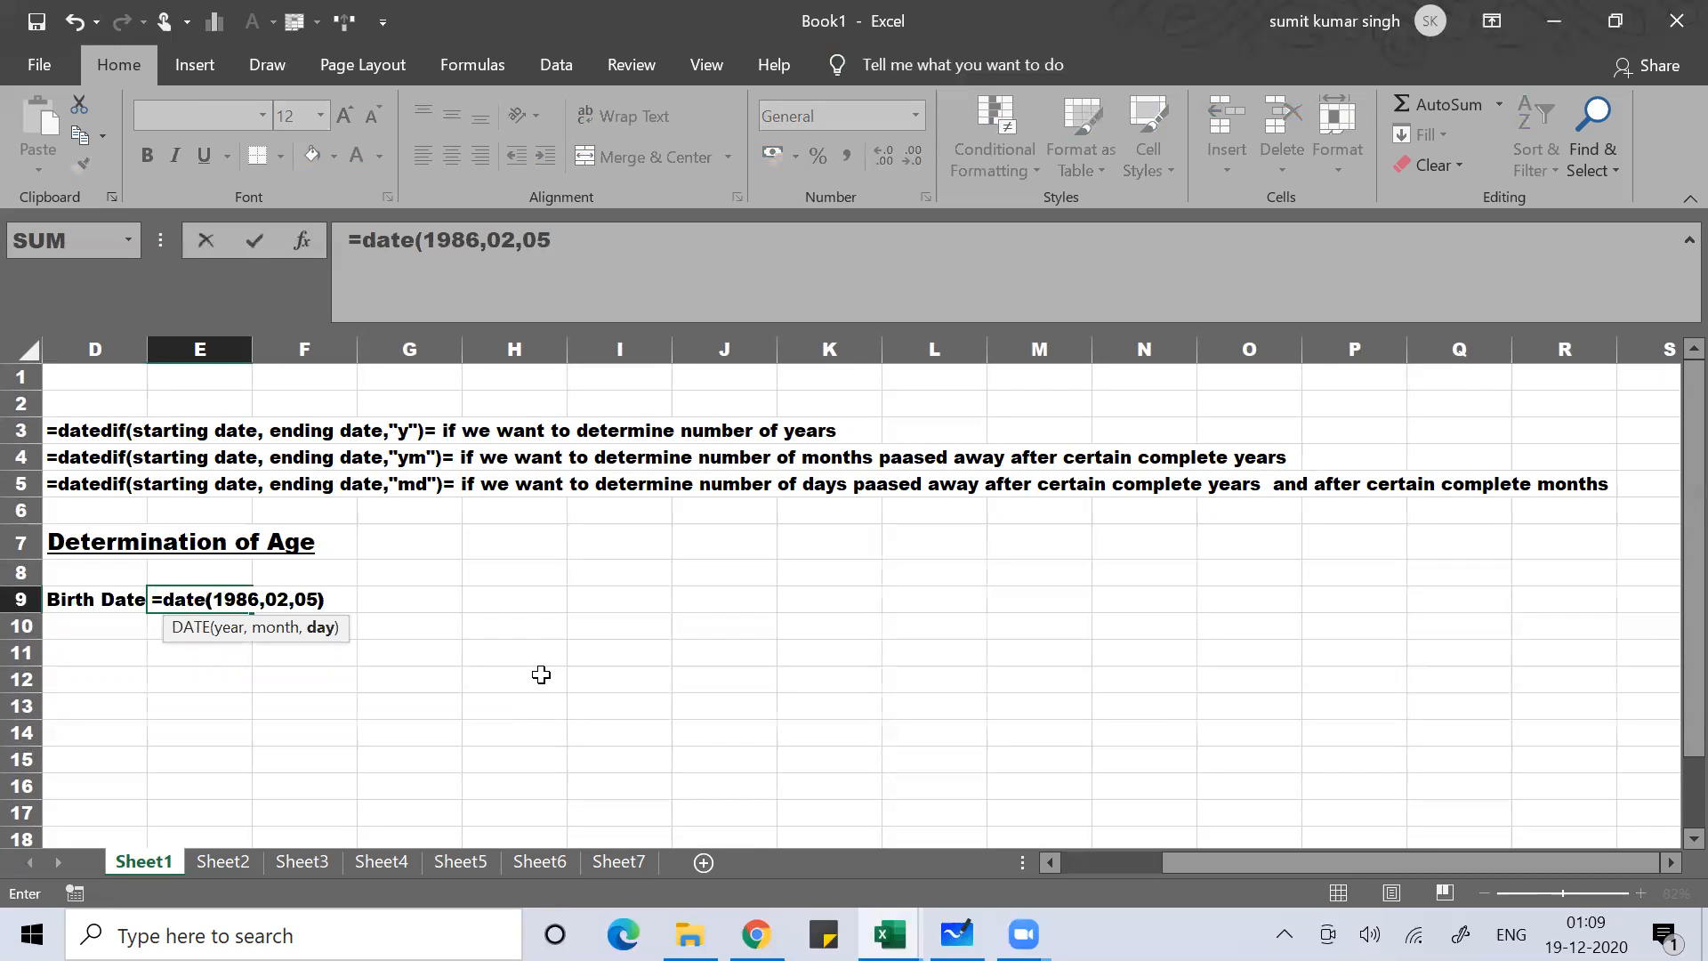
{"action": "type", "text": ")"}
{"action": "key", "text": "Return"}
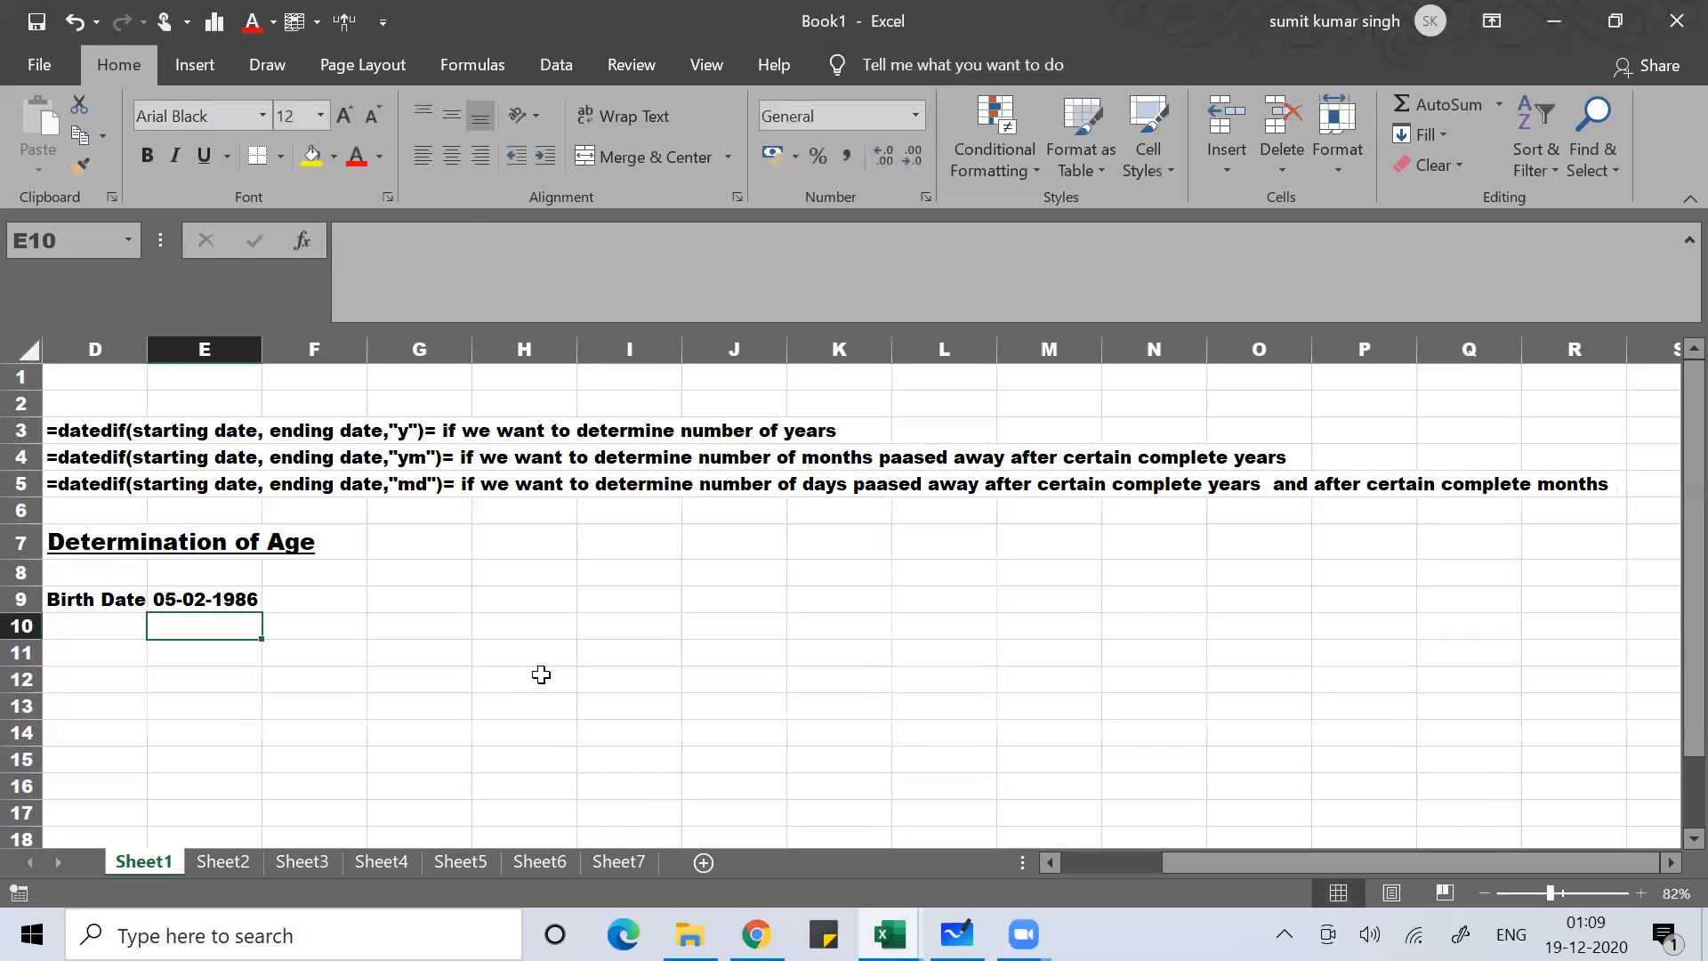
Label D10 "Today" and enter the formula =today() beside it in E10.
{"action": "key", "text": "Left"}
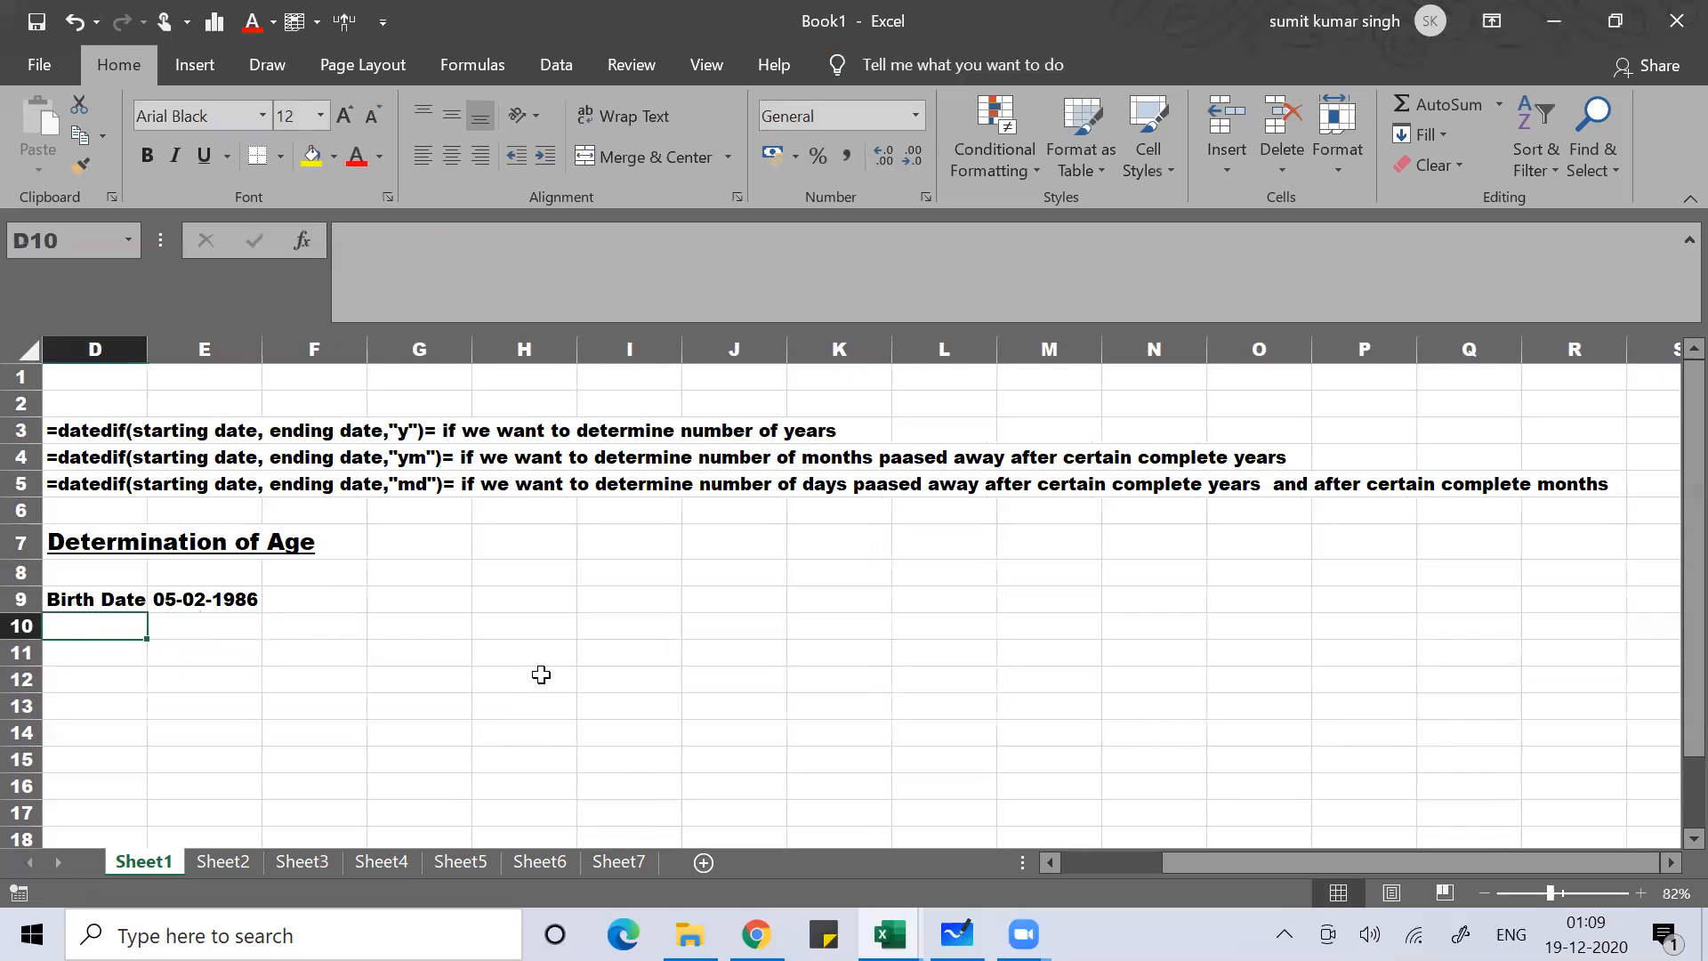
{"action": "type", "text": "Today"}
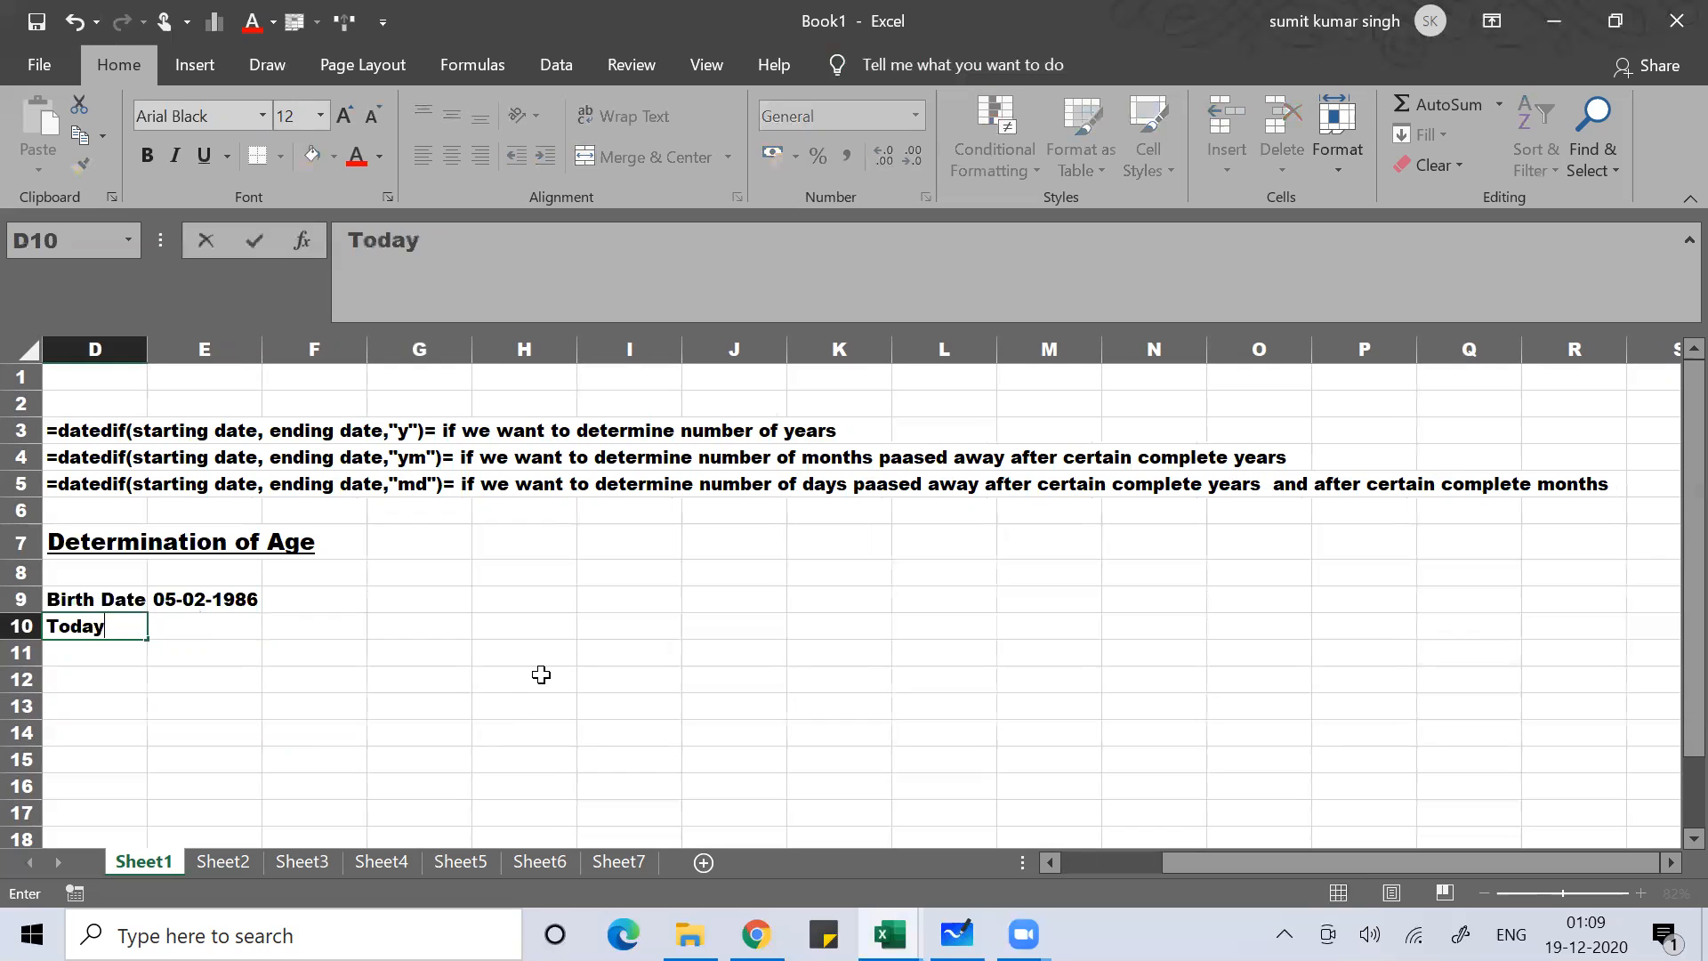
{"action": "key", "text": "Right"}
{"action": "type", "text": "=t"}
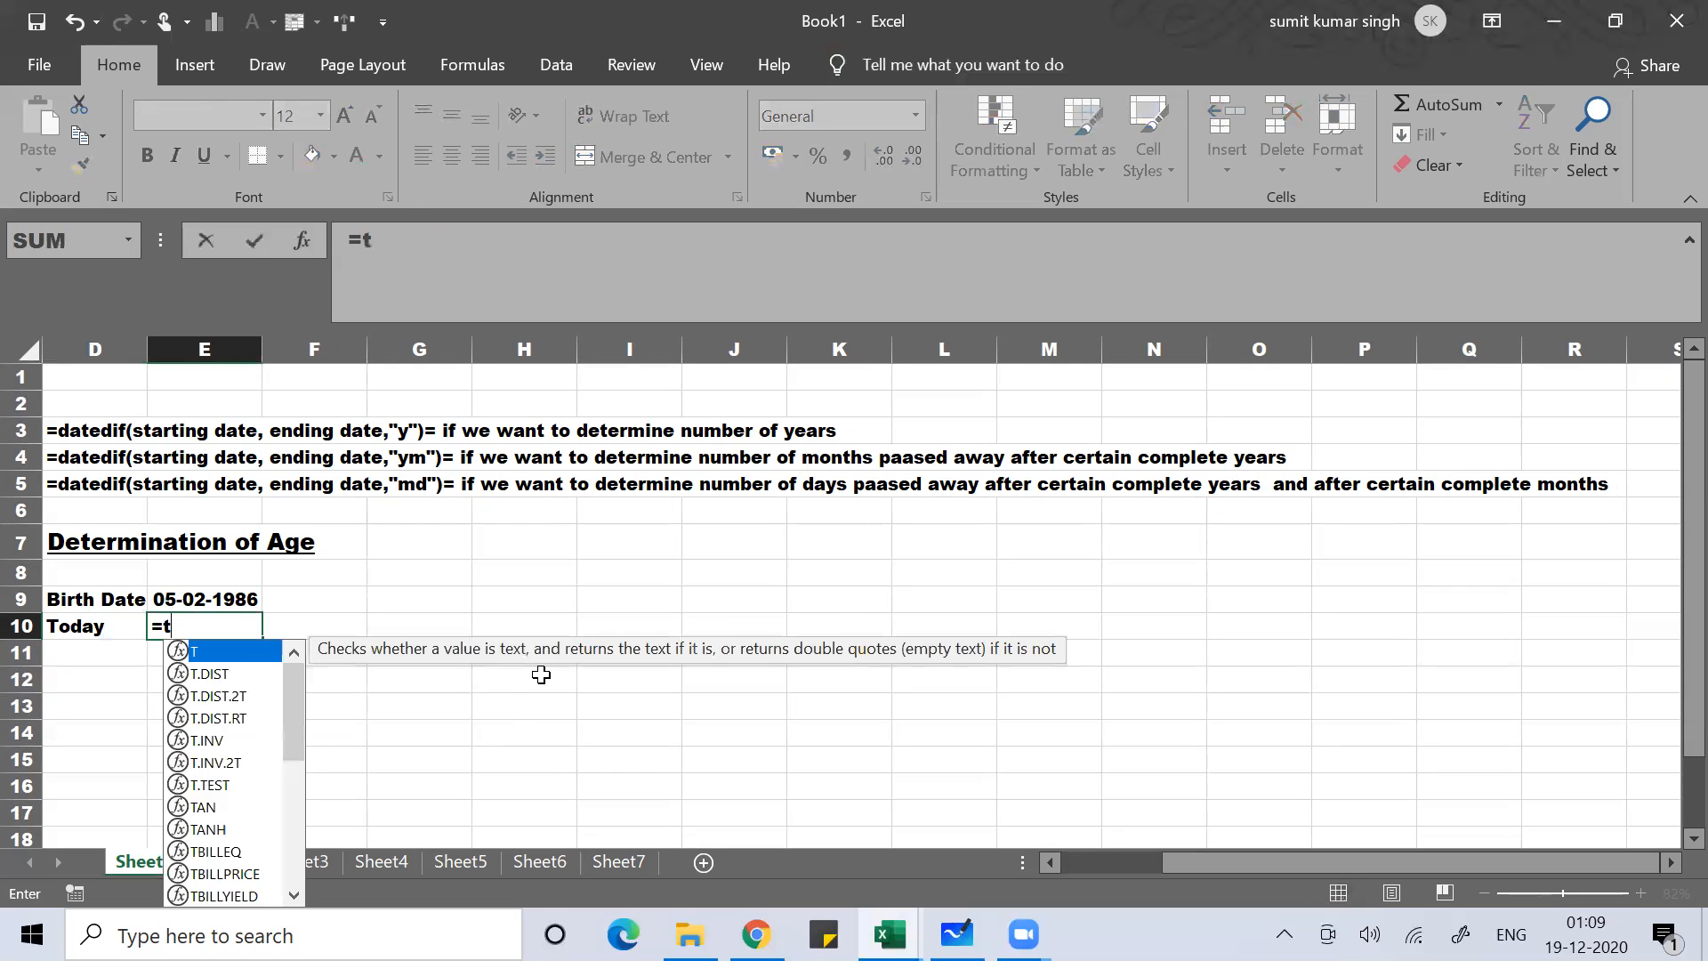
{"action": "type", "text": "oday()"}
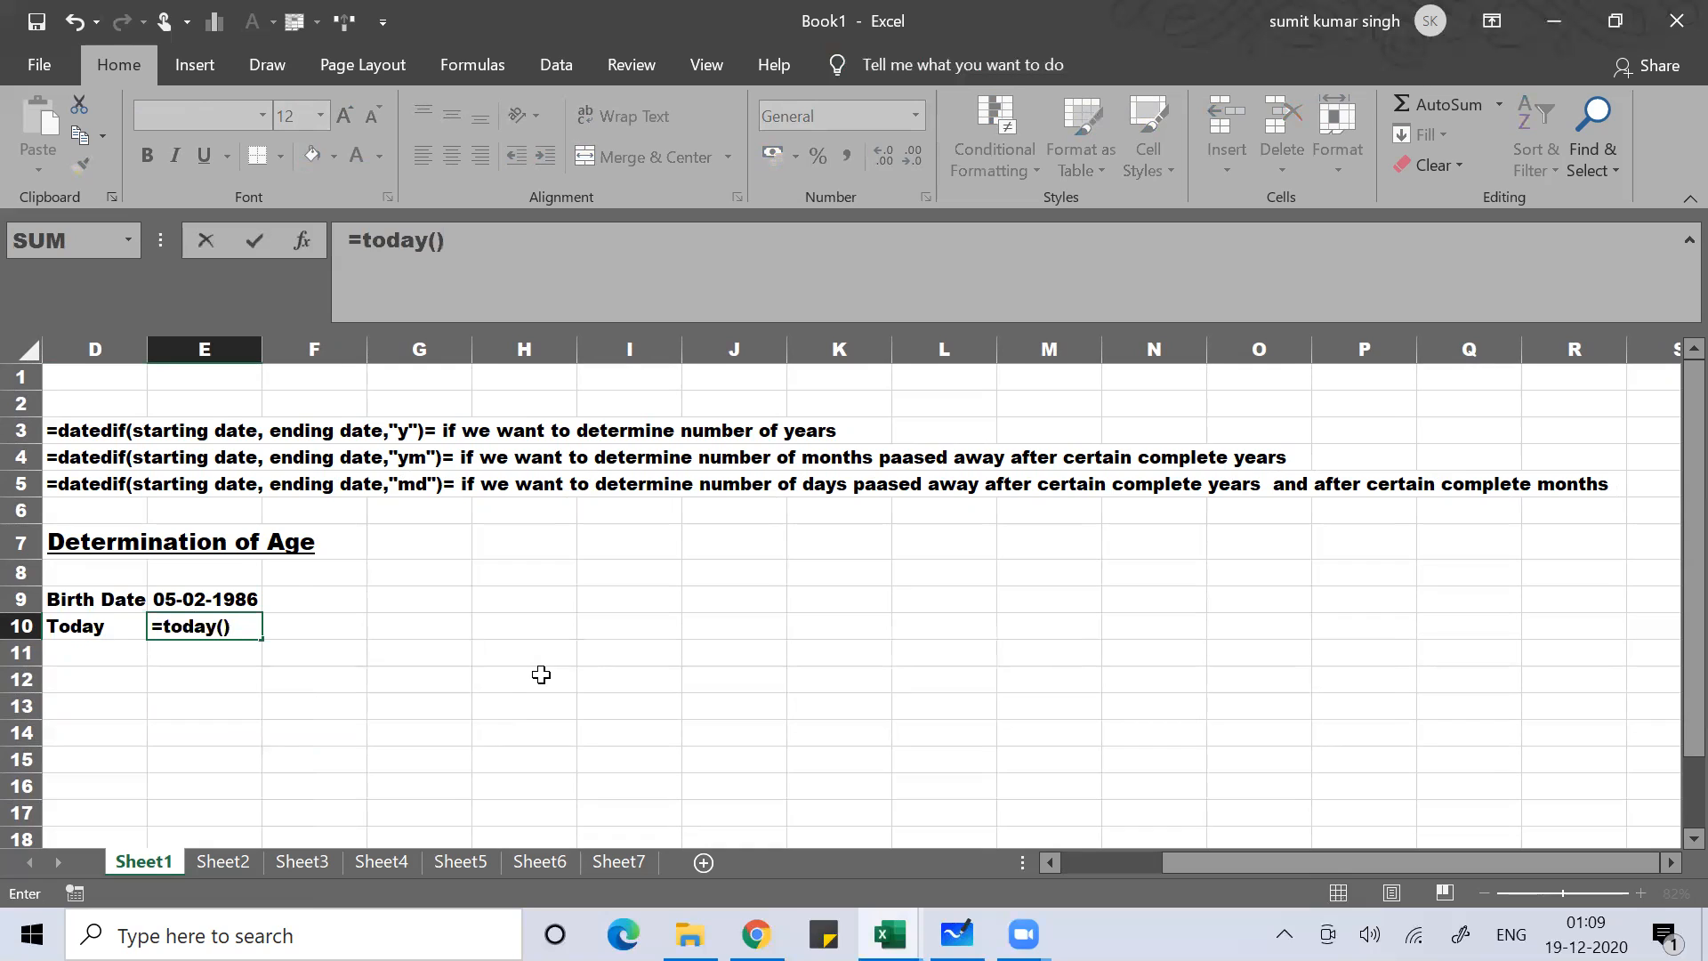
{"action": "key", "text": "Return"}
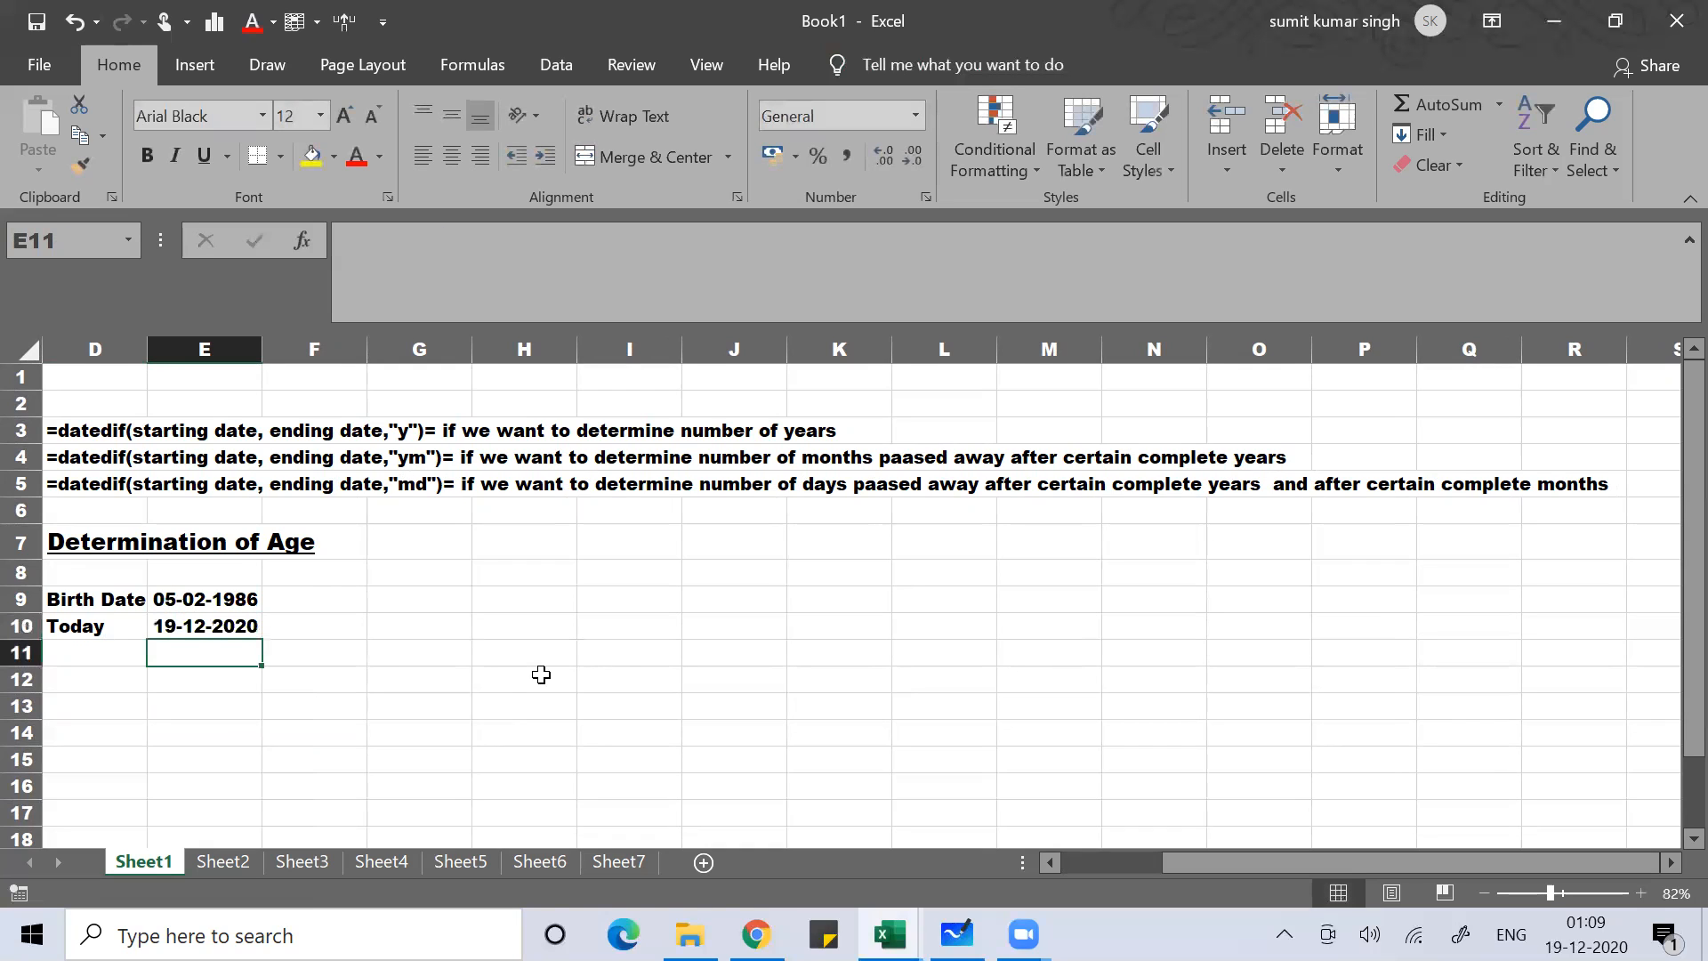
Enter the label "Age ( in years)" in D12, leaving row 11 blank.
{"action": "key", "text": "Down"}
{"action": "key", "text": "Left"}
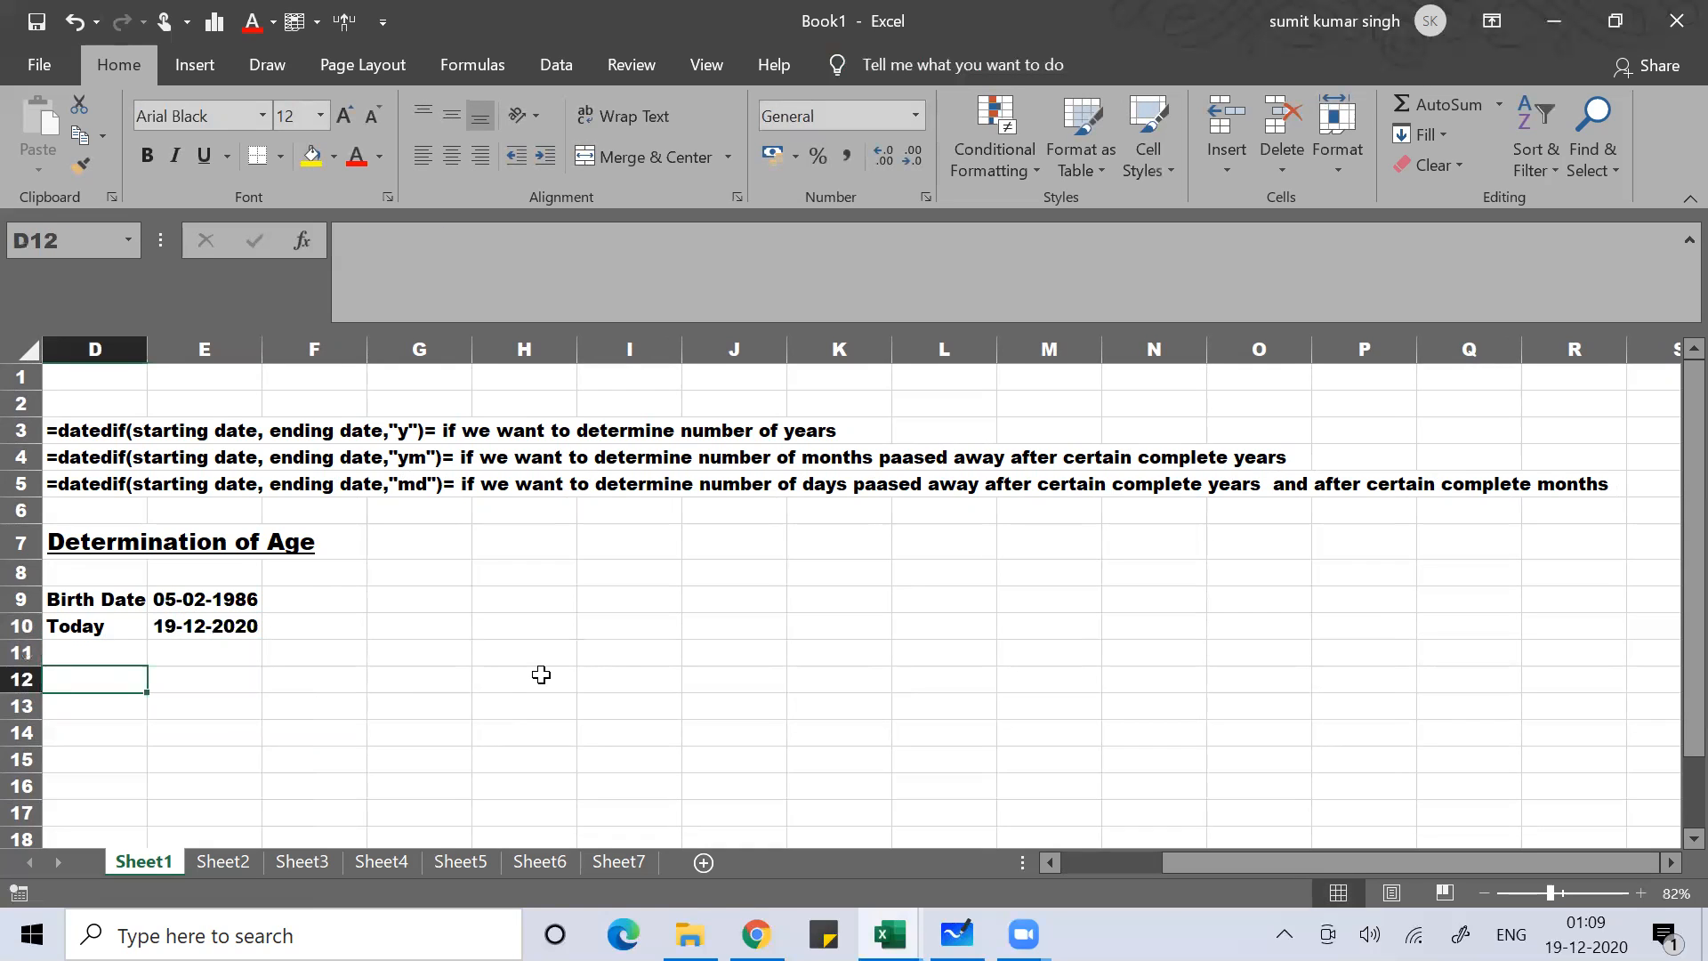
{"action": "type", "text": "A"}
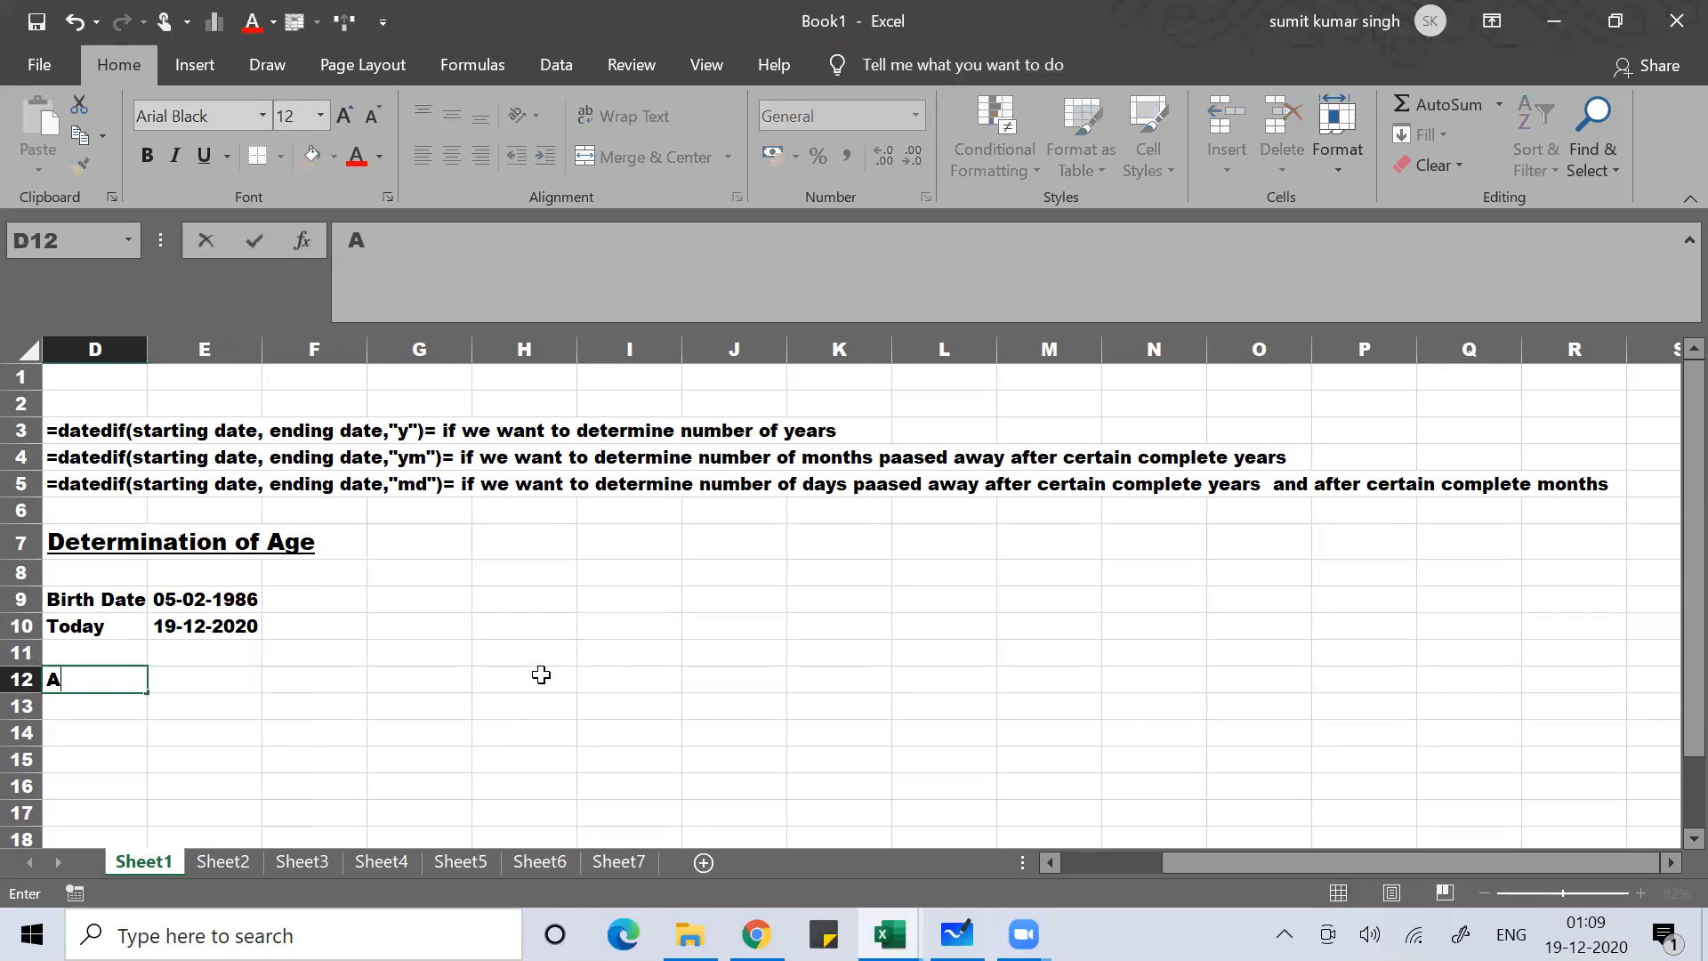
{"action": "type", "text": "ge ( in years)"}
{"action": "key", "text": "Return"}
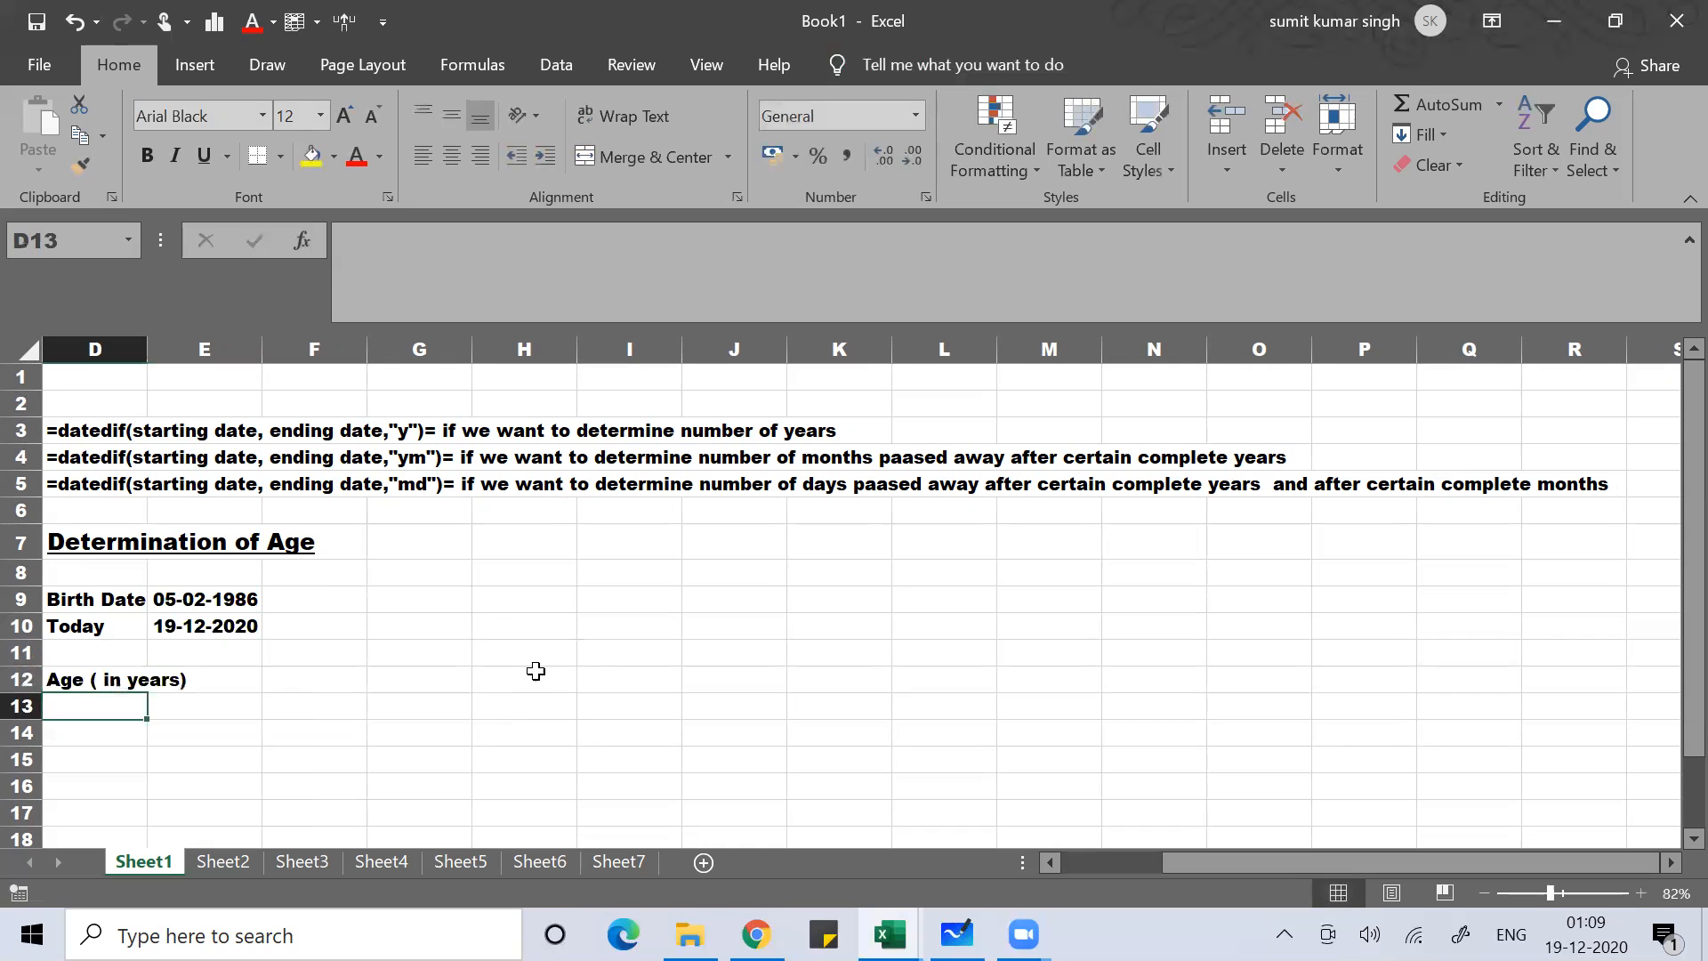
Widen column D moderately so the "Age ( in years)" label fits without stretching to the long notes.
{"action": "double_click", "coordinate": [144, 345]}
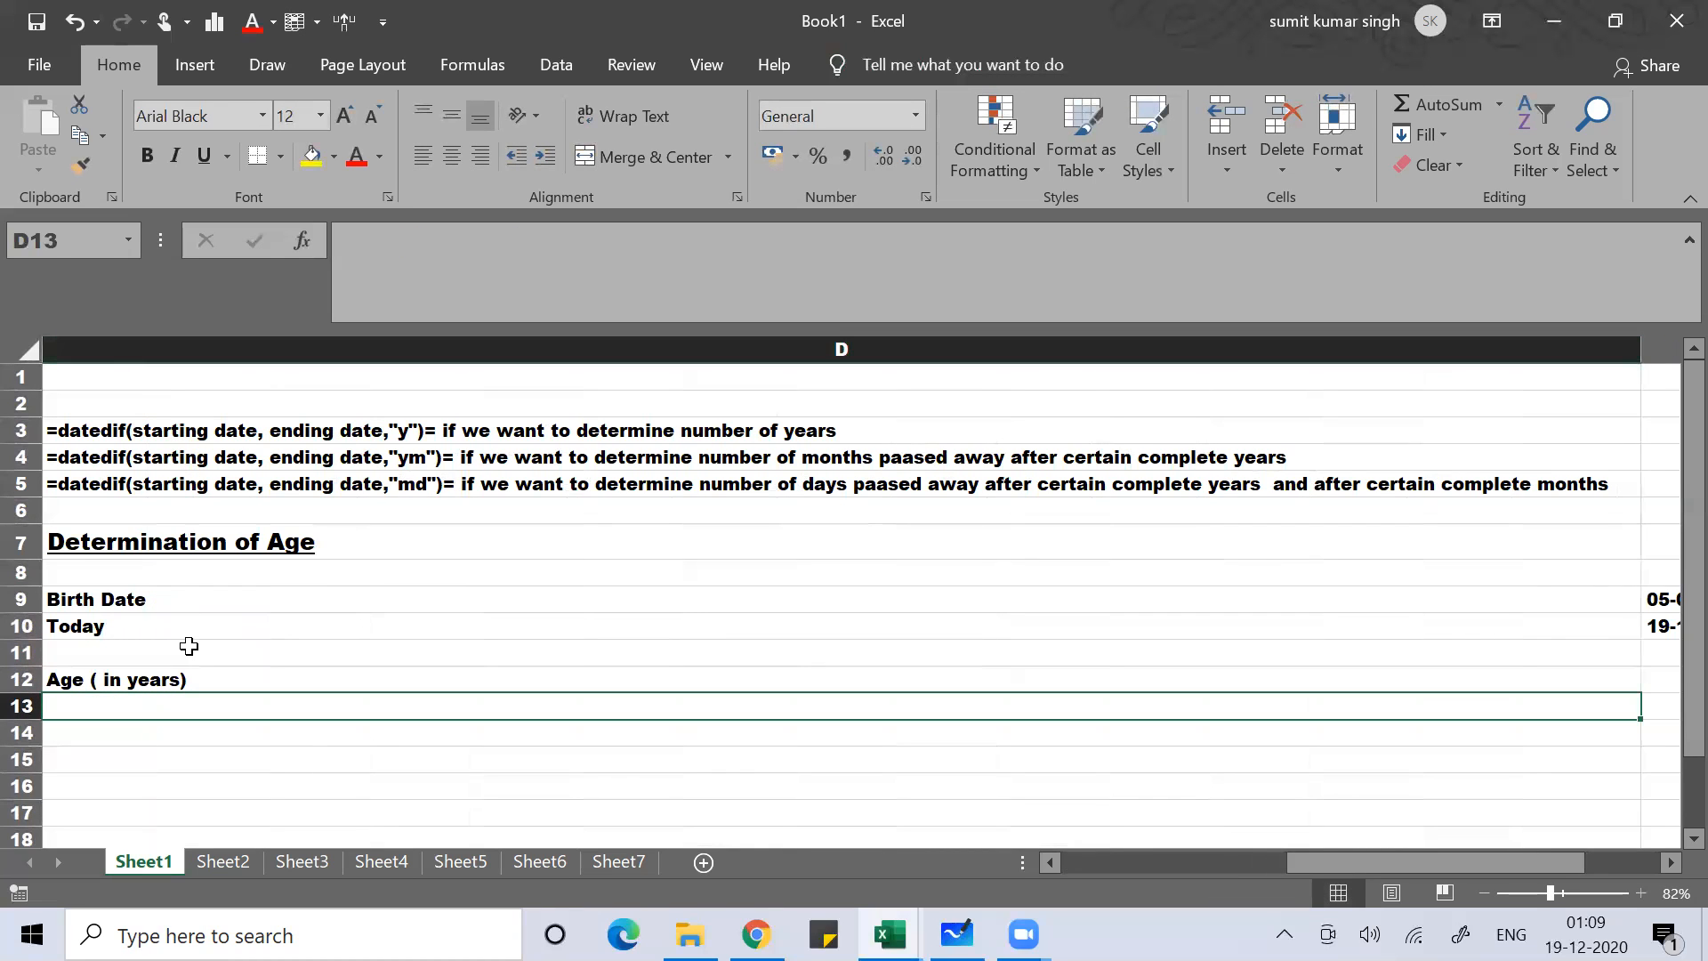
{"action": "key", "text": "ctrl+z"}
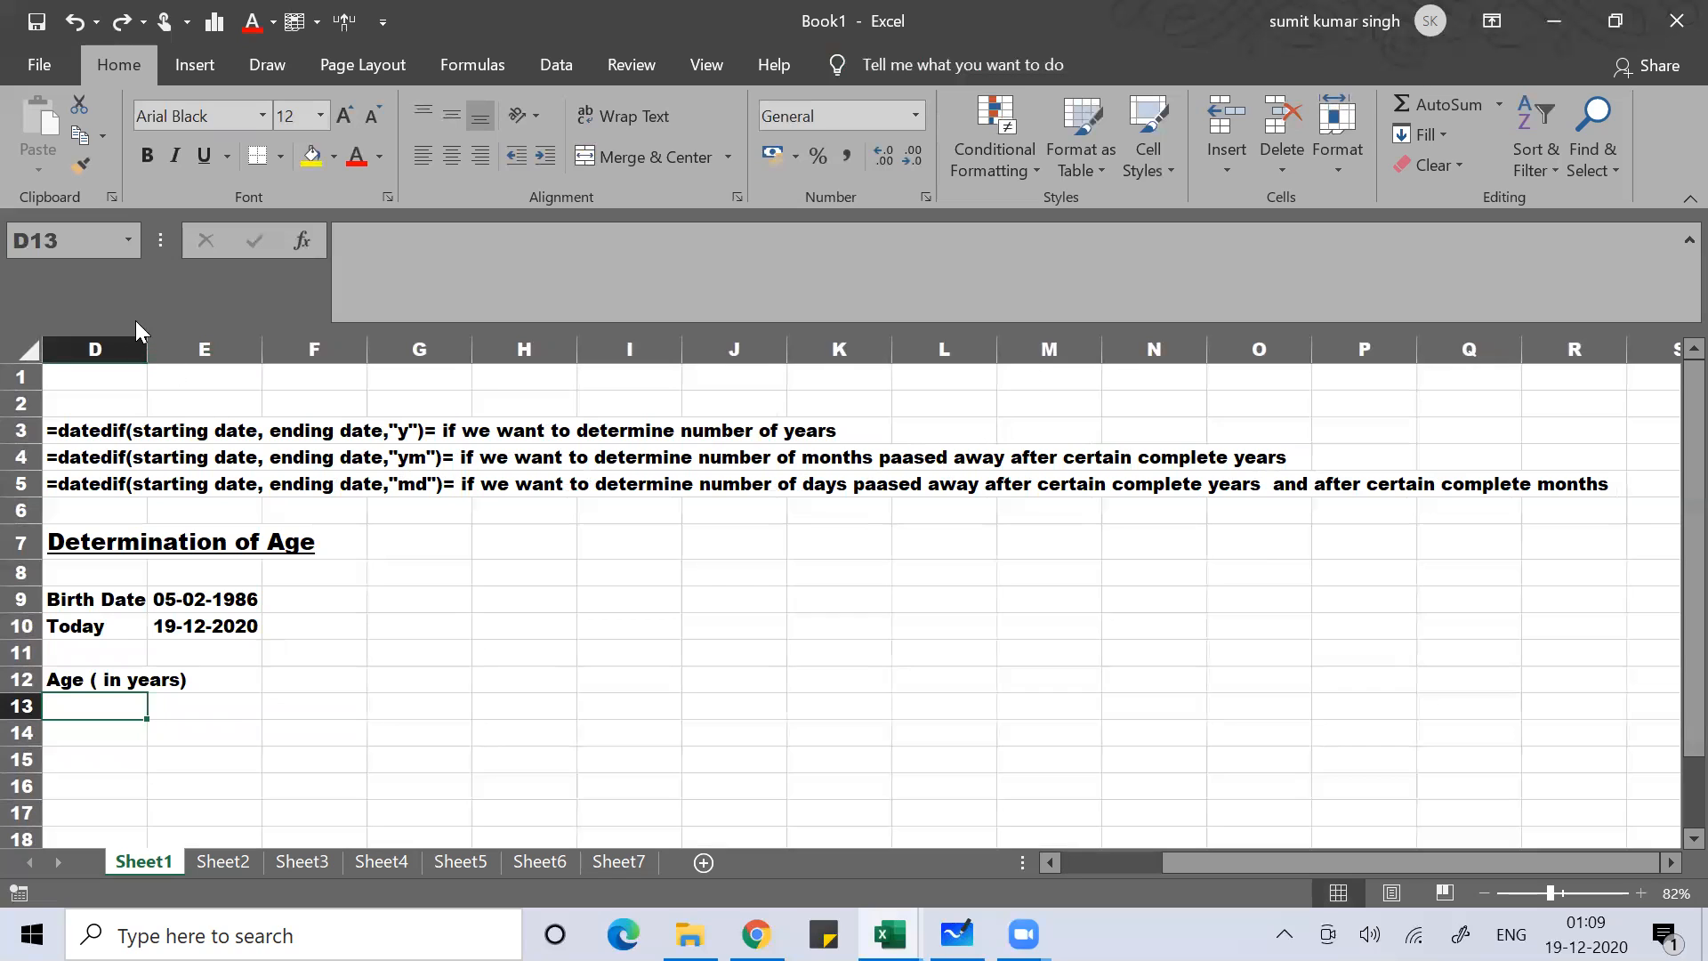
{"action": "left_click_drag", "start_coordinate": [150, 353], "coordinate": [221, 353]}
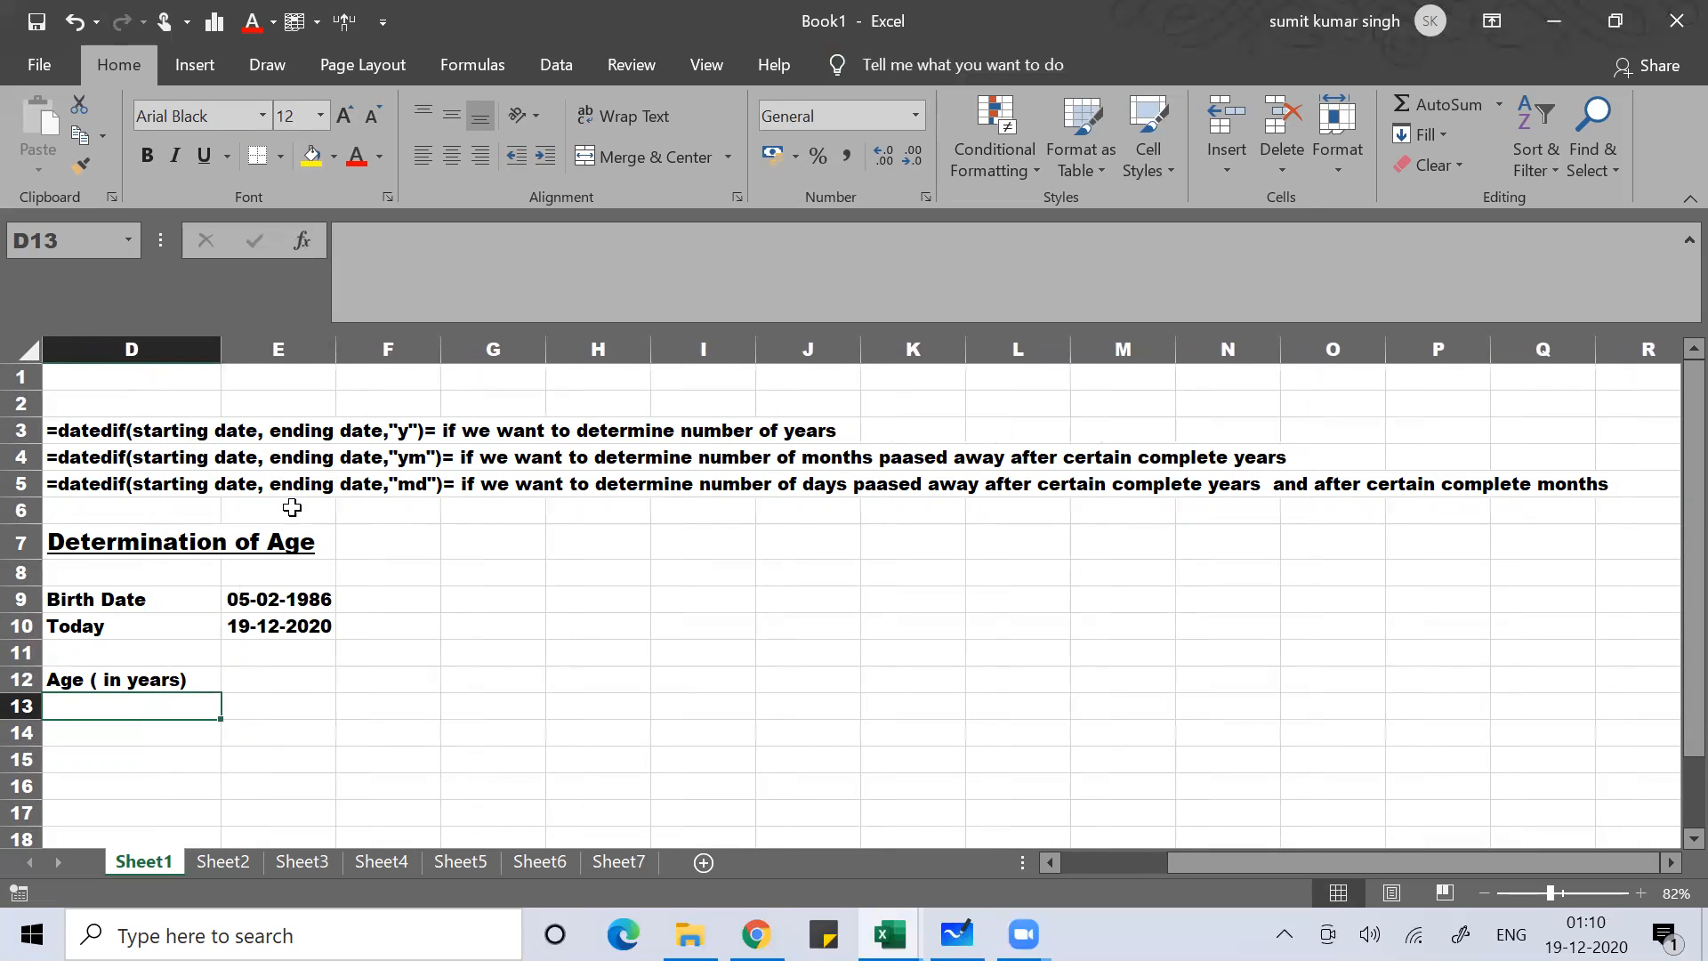
Enter the unit text "years" in F12 on the age row.
{"action": "left_click", "coordinate": [268, 675]}
{"action": "key", "text": "Right"}
{"action": "type", "text": "years"}
Calculate the completed years in E12 with =datedif(E9,E10,"y").
{"action": "left_click", "coordinate": [270, 677]}
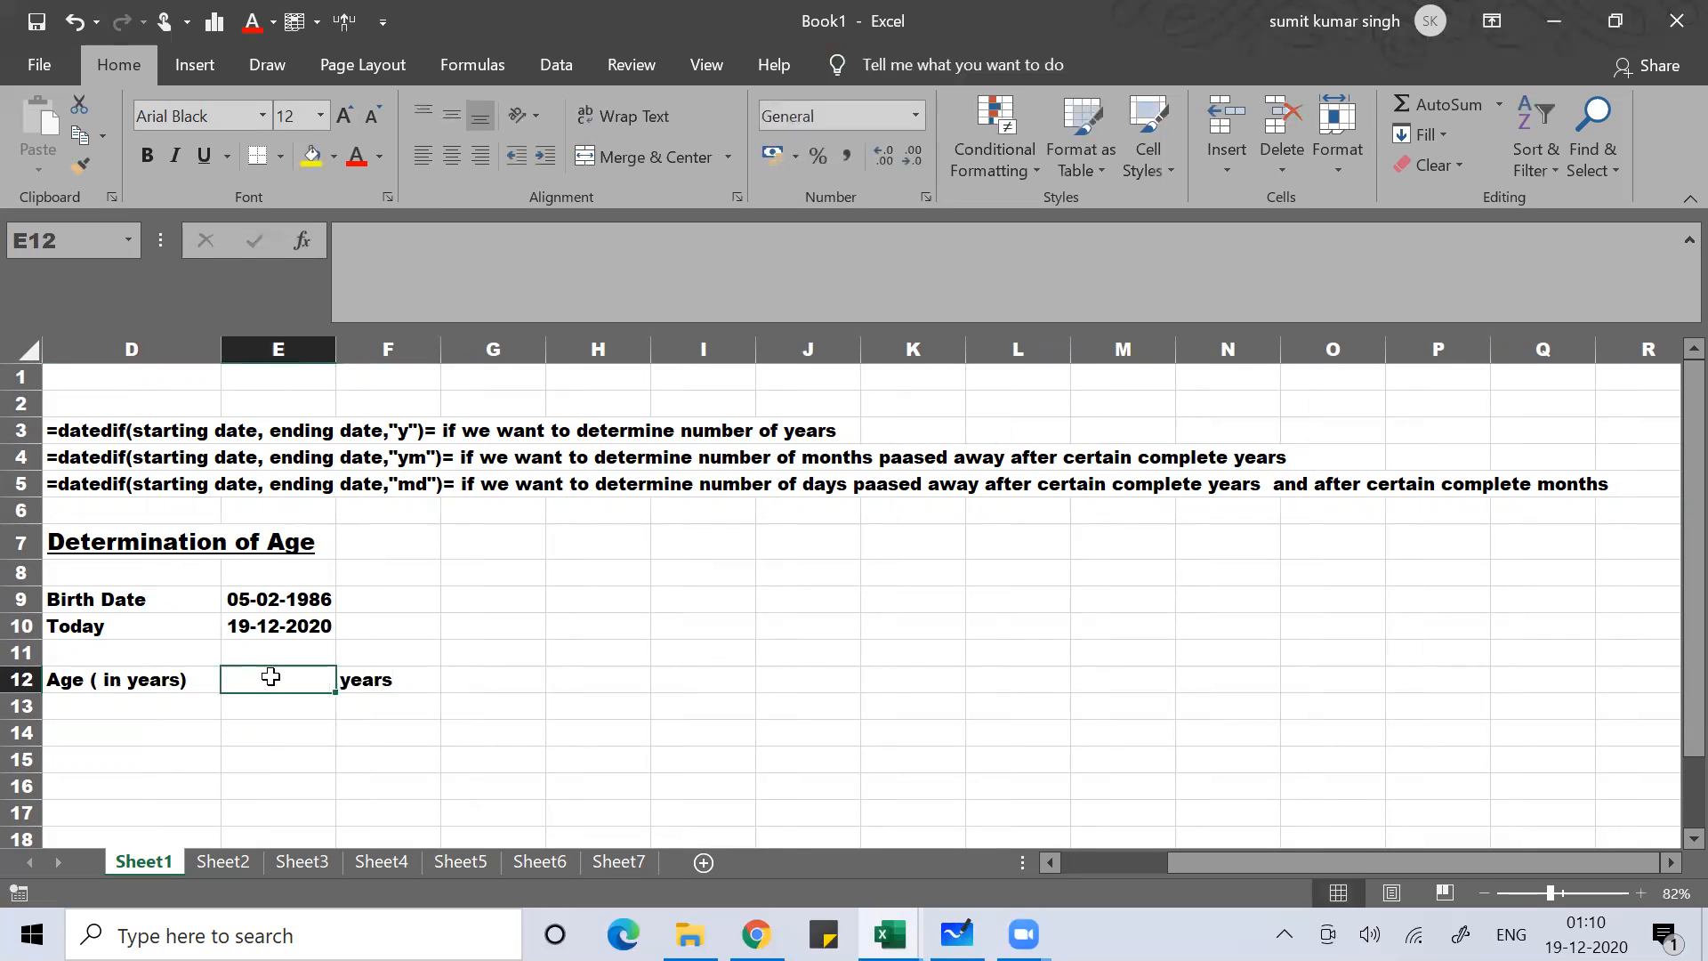
{"action": "type", "text": "=dated"}
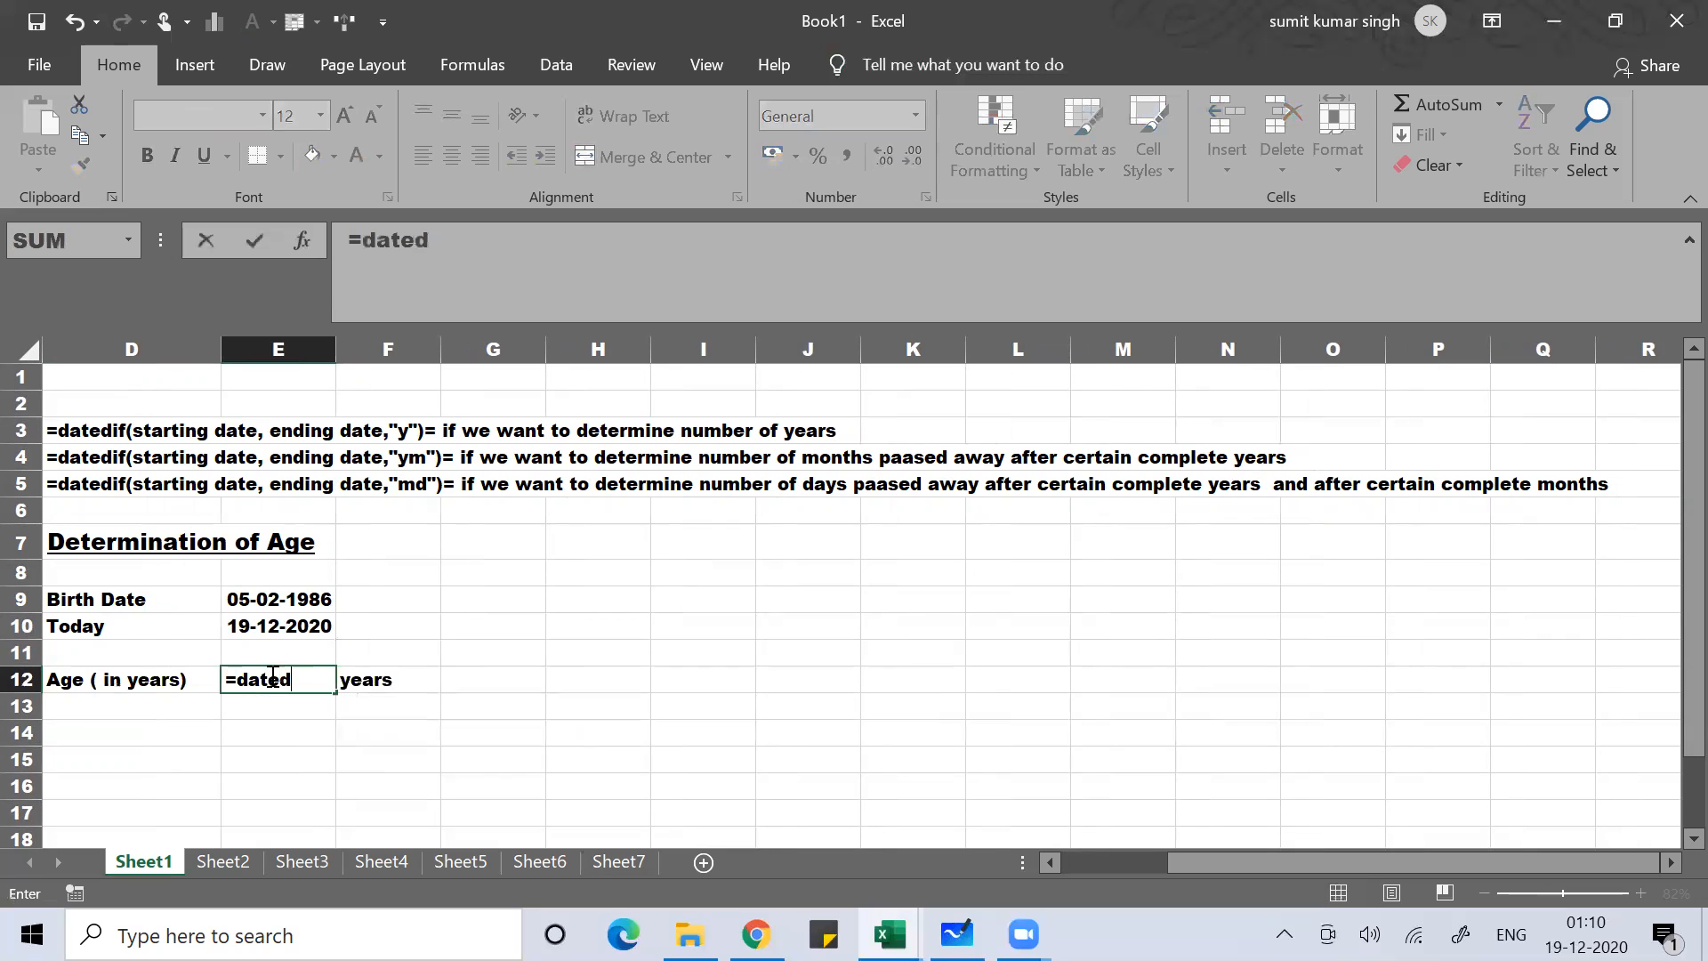
{"action": "type", "text": "if("}
{"action": "key", "text": "Up"}
{"action": "key", "text": "Up"}
{"action": "key", "text": "Up"}
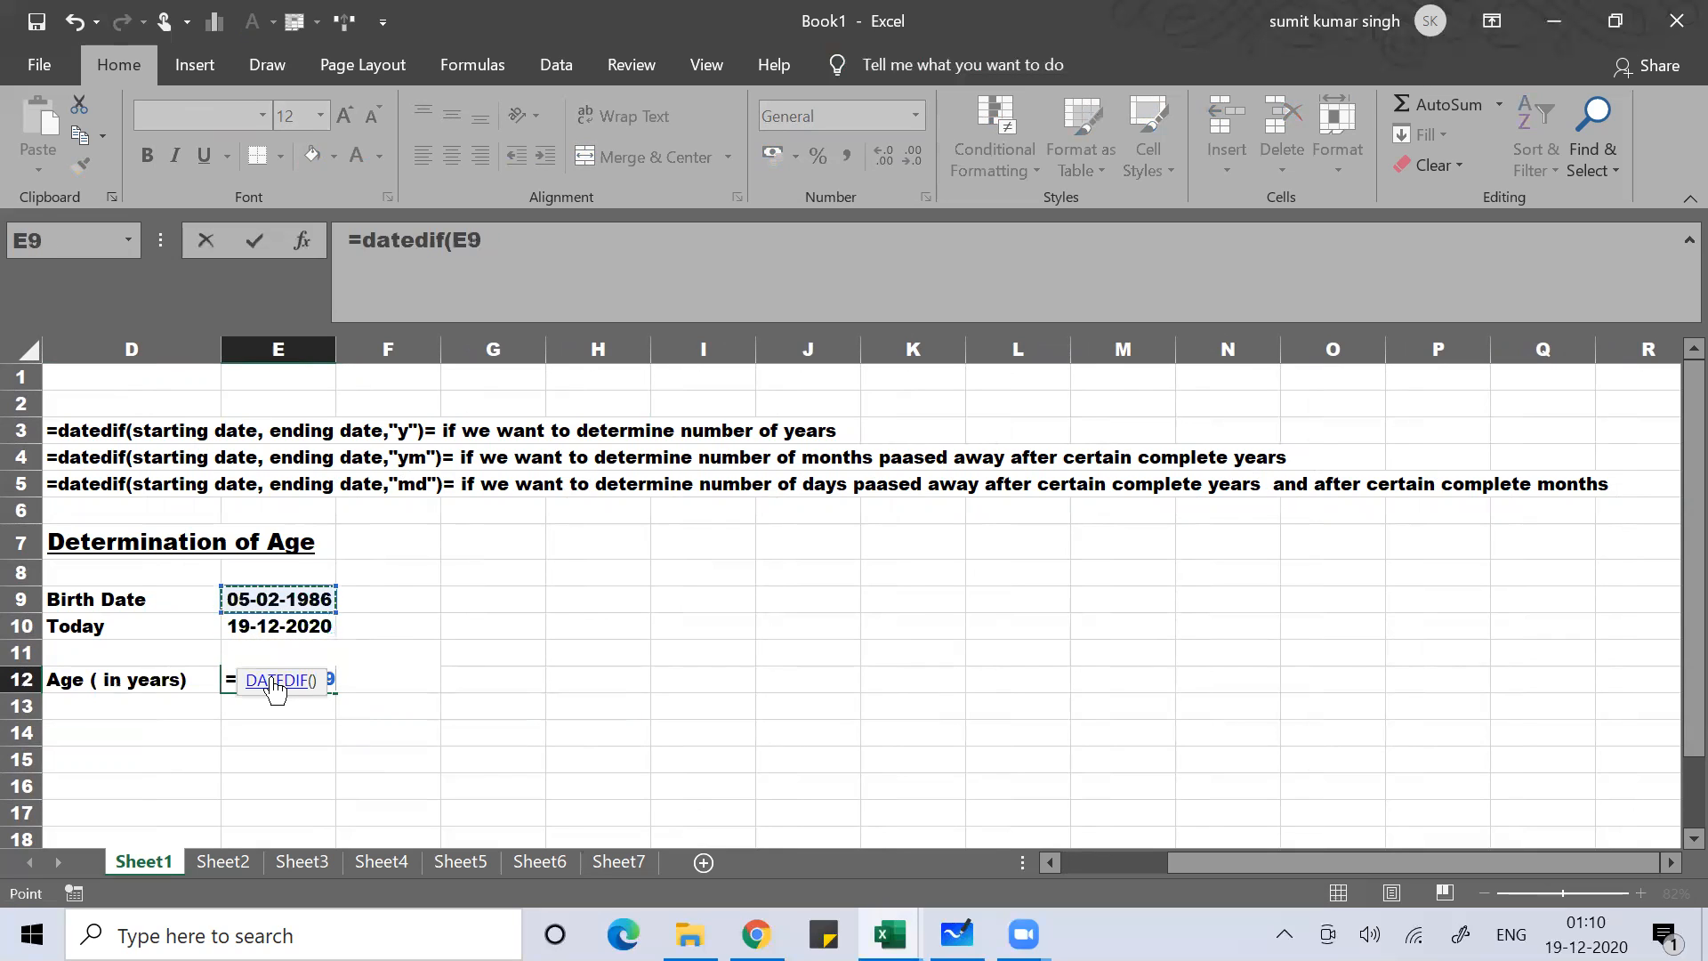
{"action": "type", "text": ","}
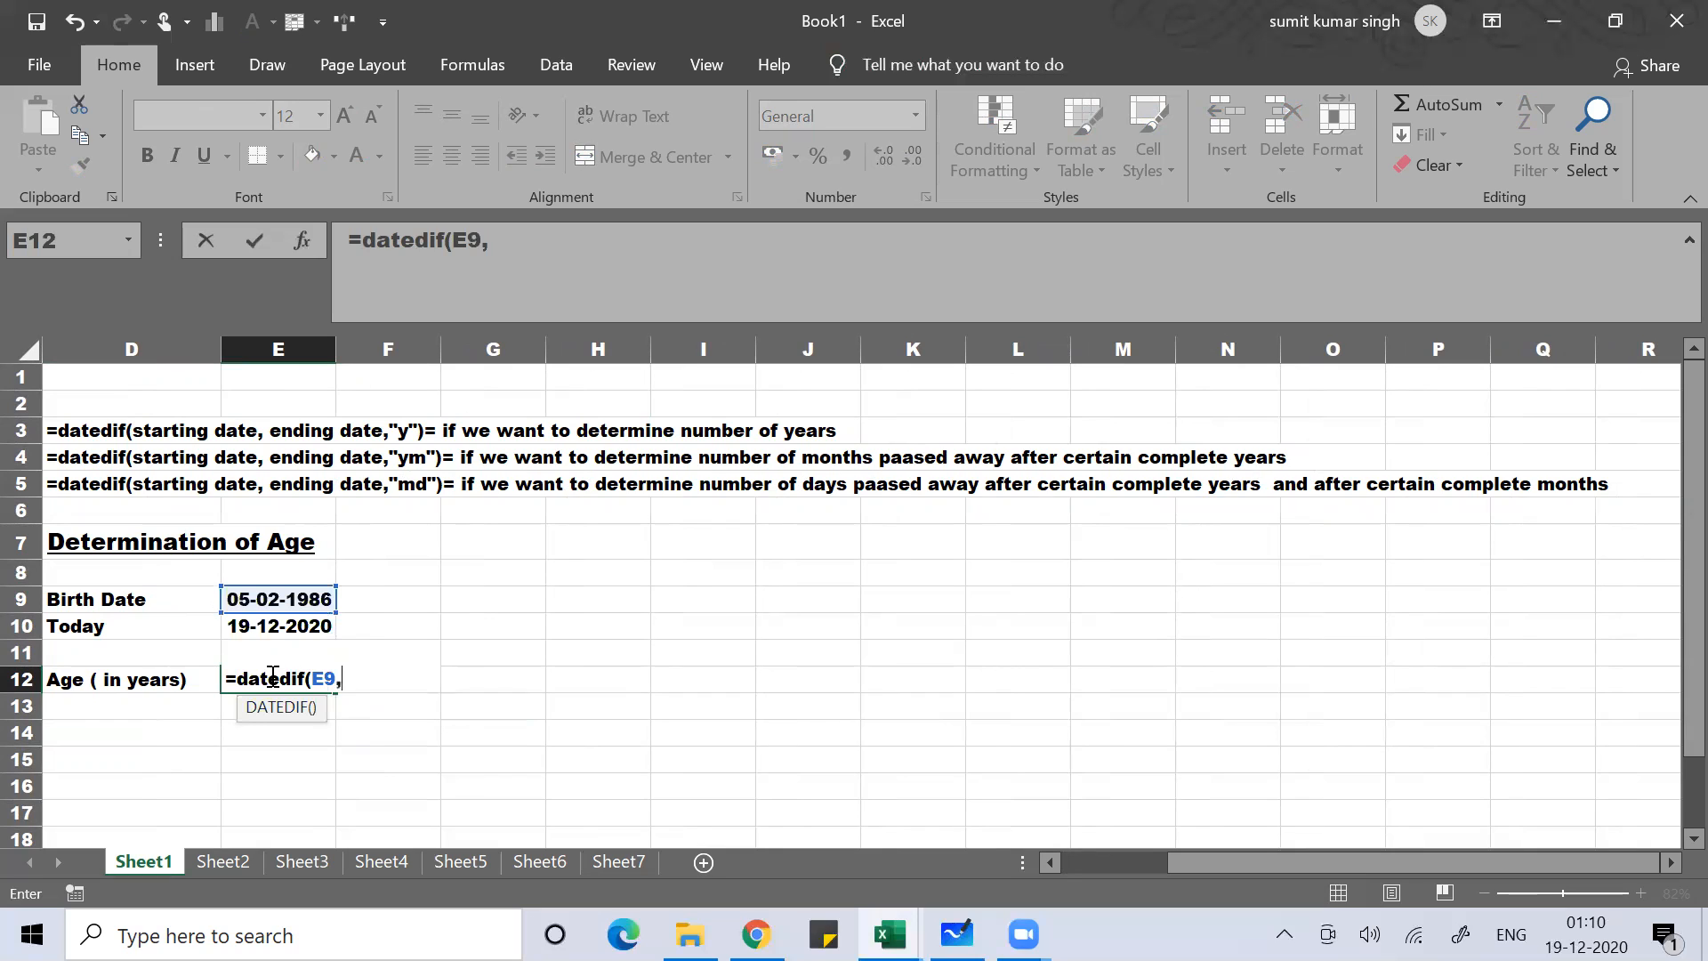
{"action": "key", "text": "Up"}
{"action": "key", "text": "Up"}
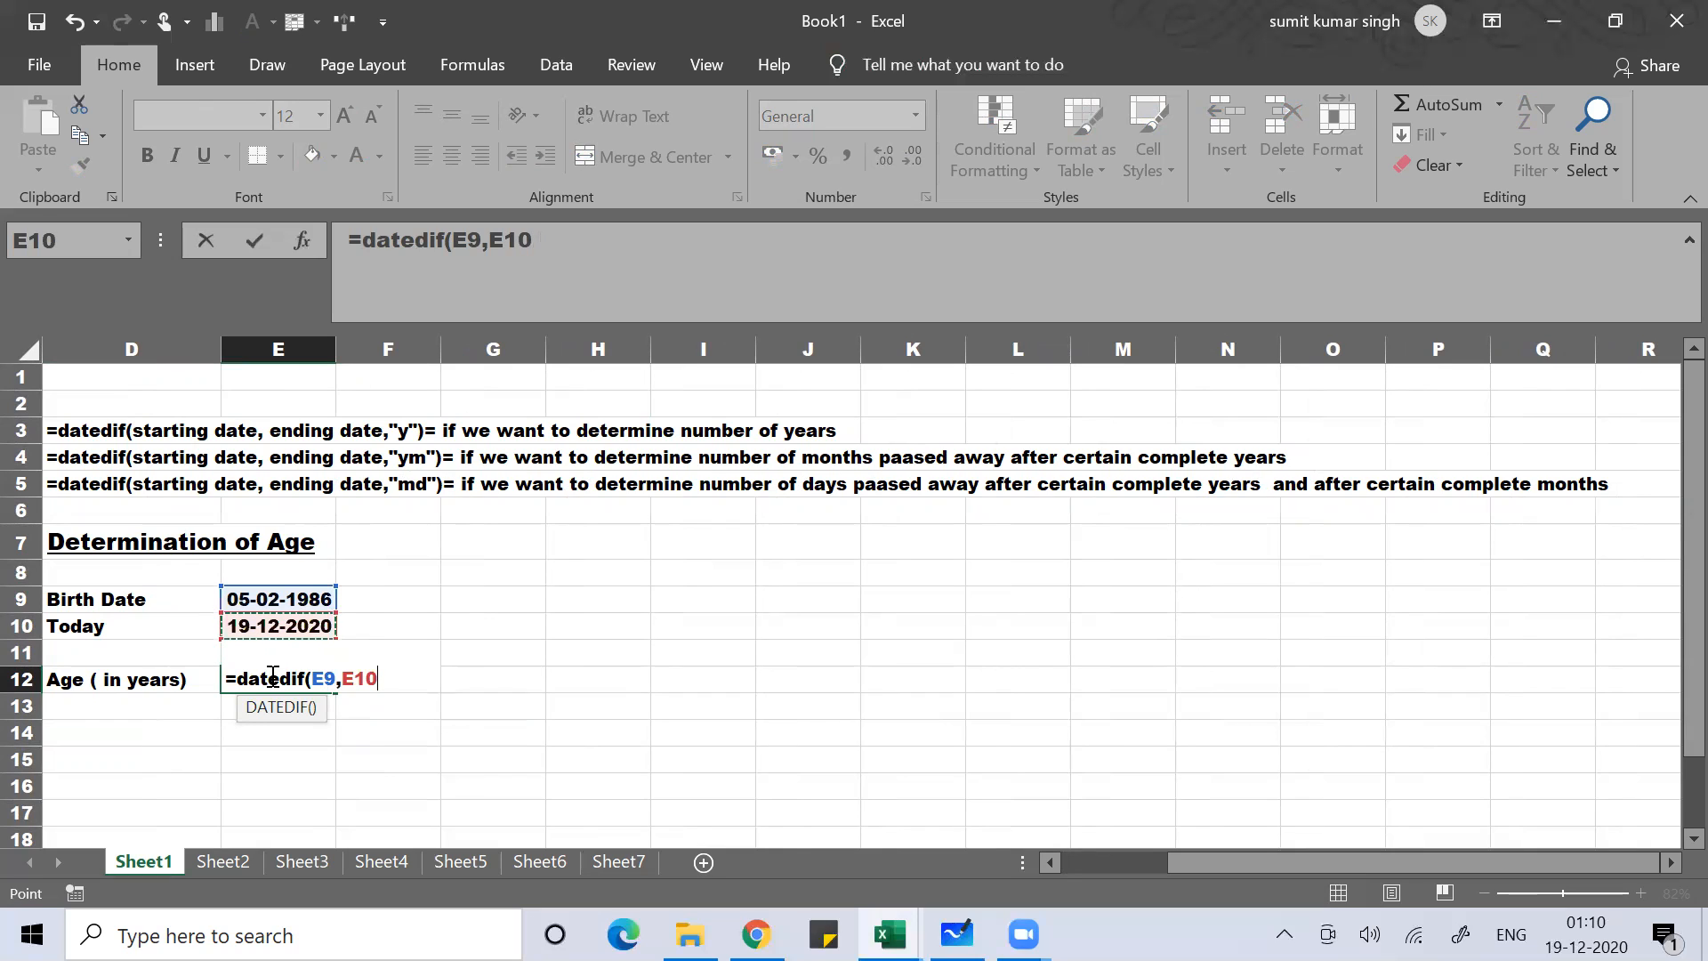
{"action": "type", "text": ",\"y\")"}
{"action": "key", "text": "Return"}
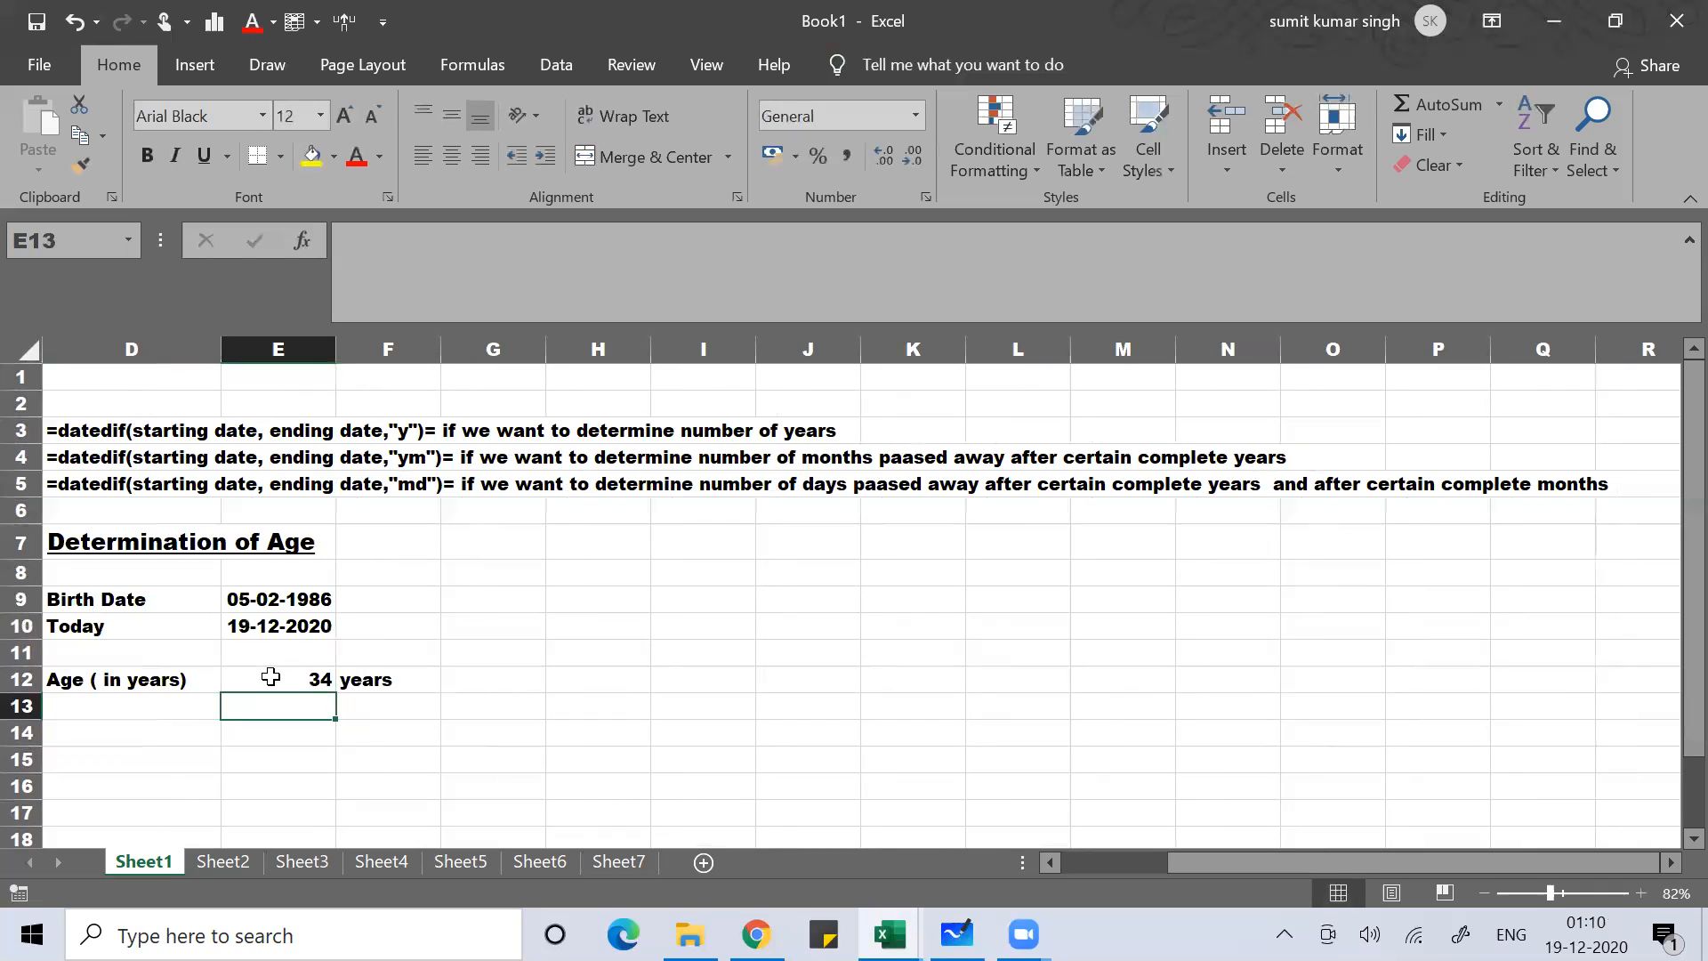
Enter the label "Month" in D13 and move on to E13.
{"action": "key", "text": "Left"}
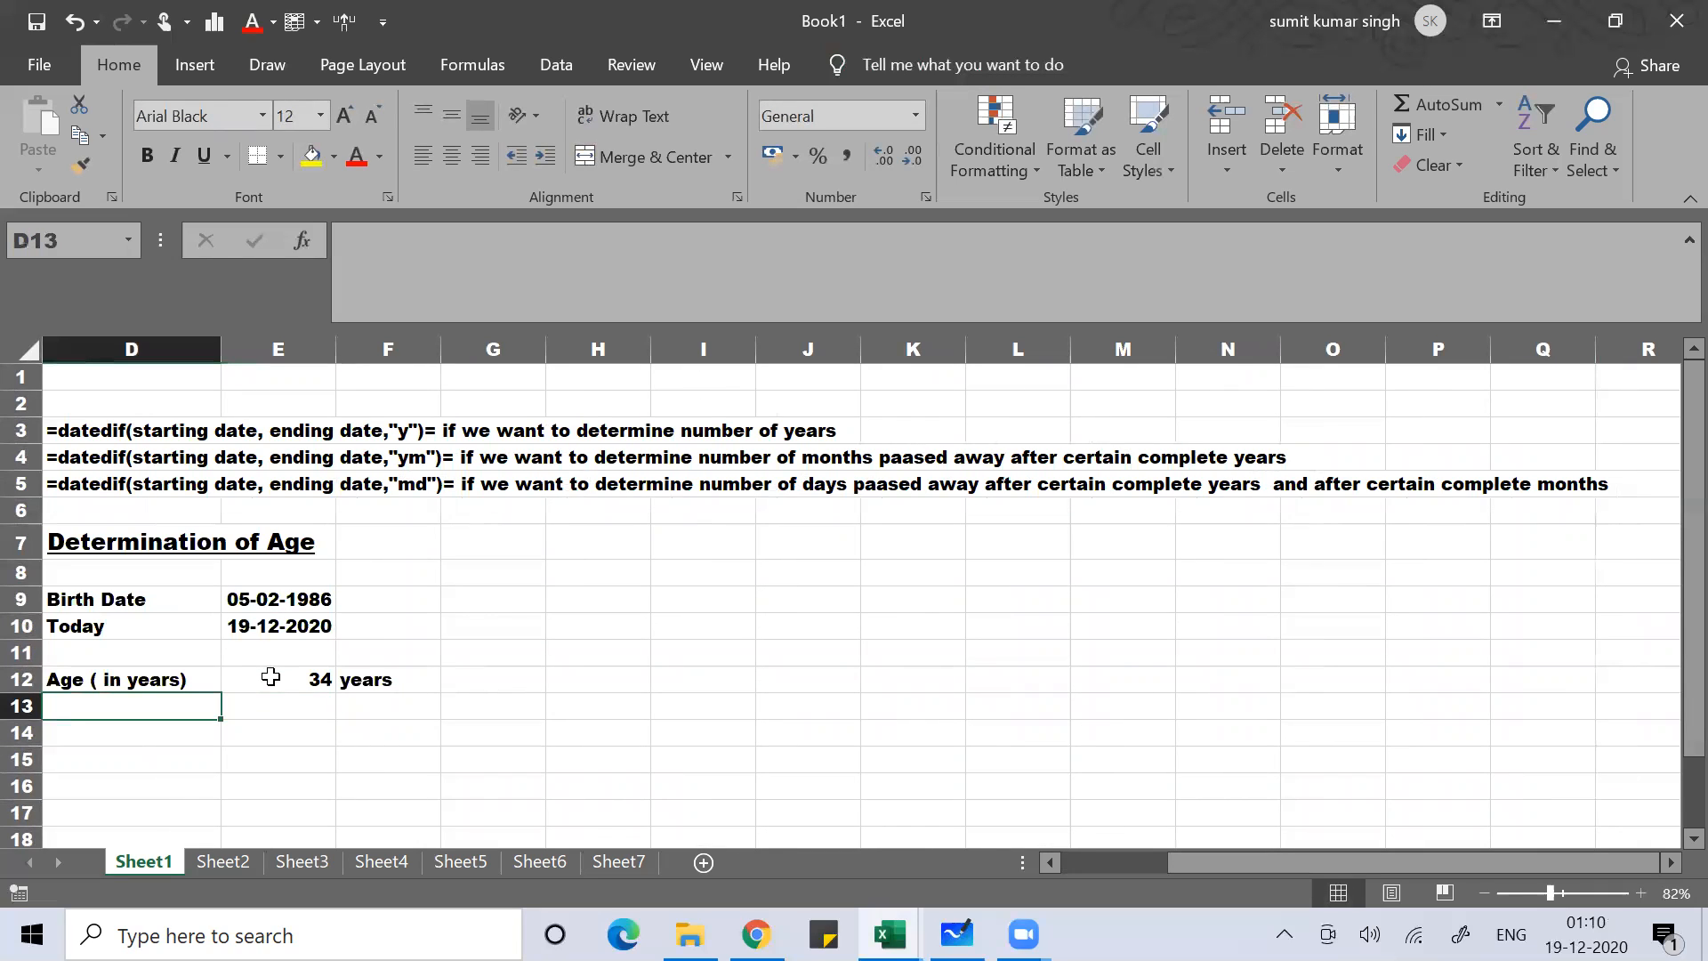
{"action": "type", "text": "Moth"}
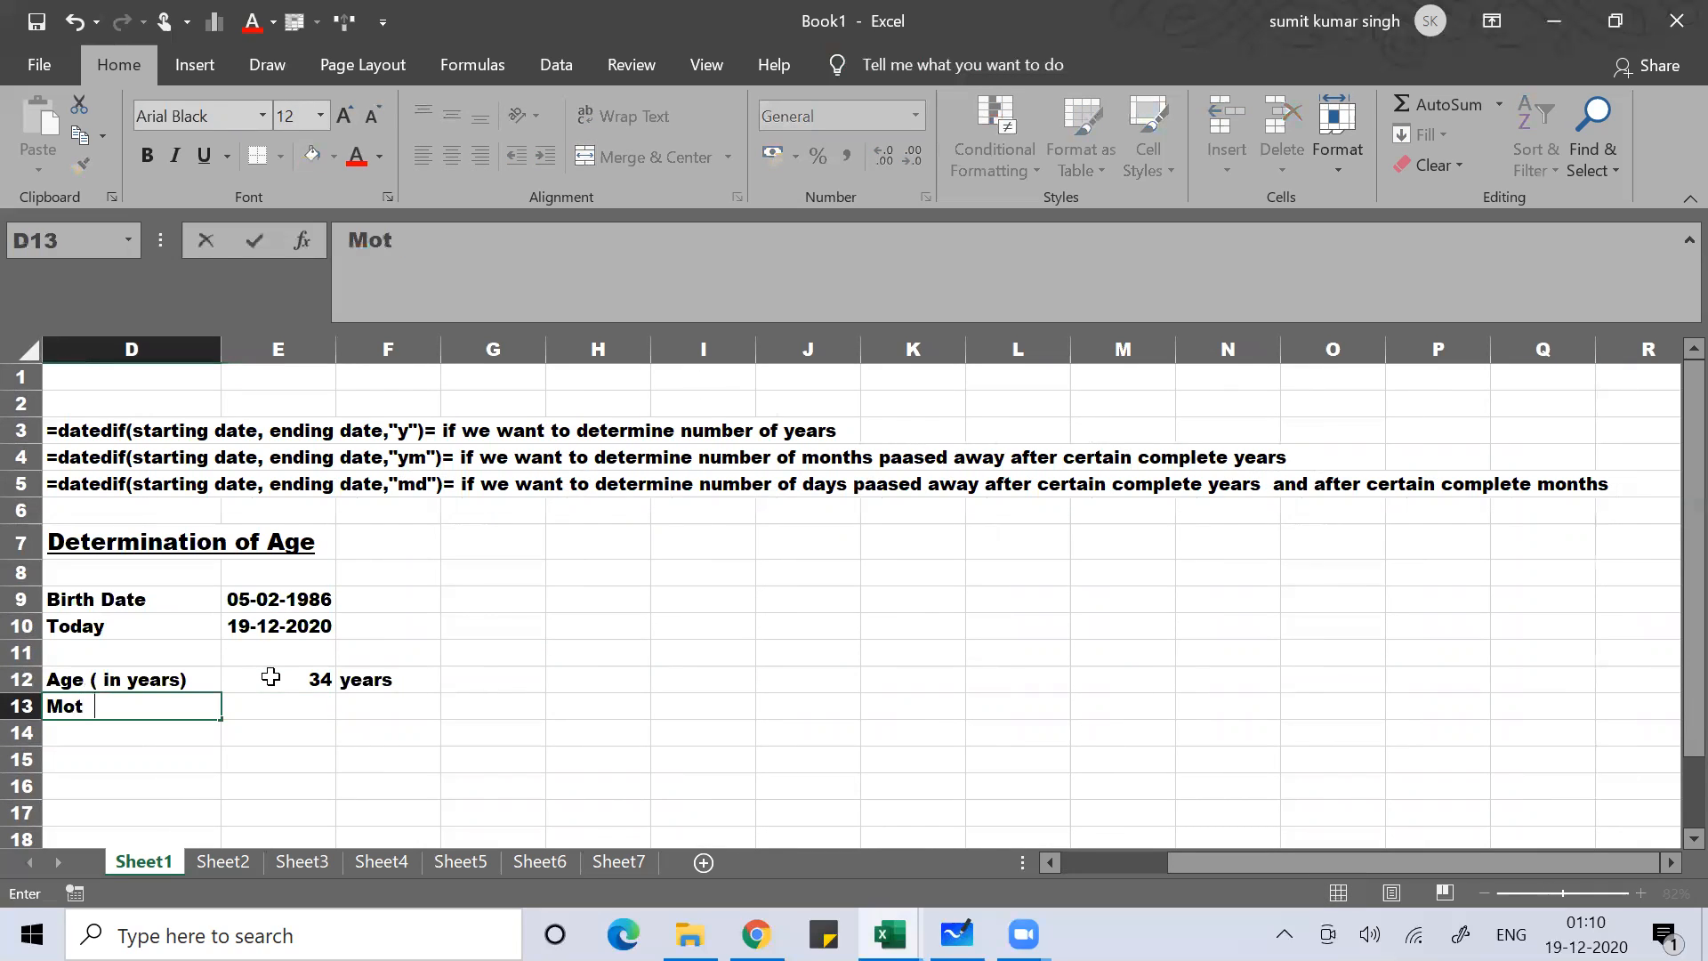
{"action": "key", "text": "BackSpace"}
{"action": "key", "text": "BackSpace"}
{"action": "type", "text": "nth"}
{"action": "key", "text": "Tab"}
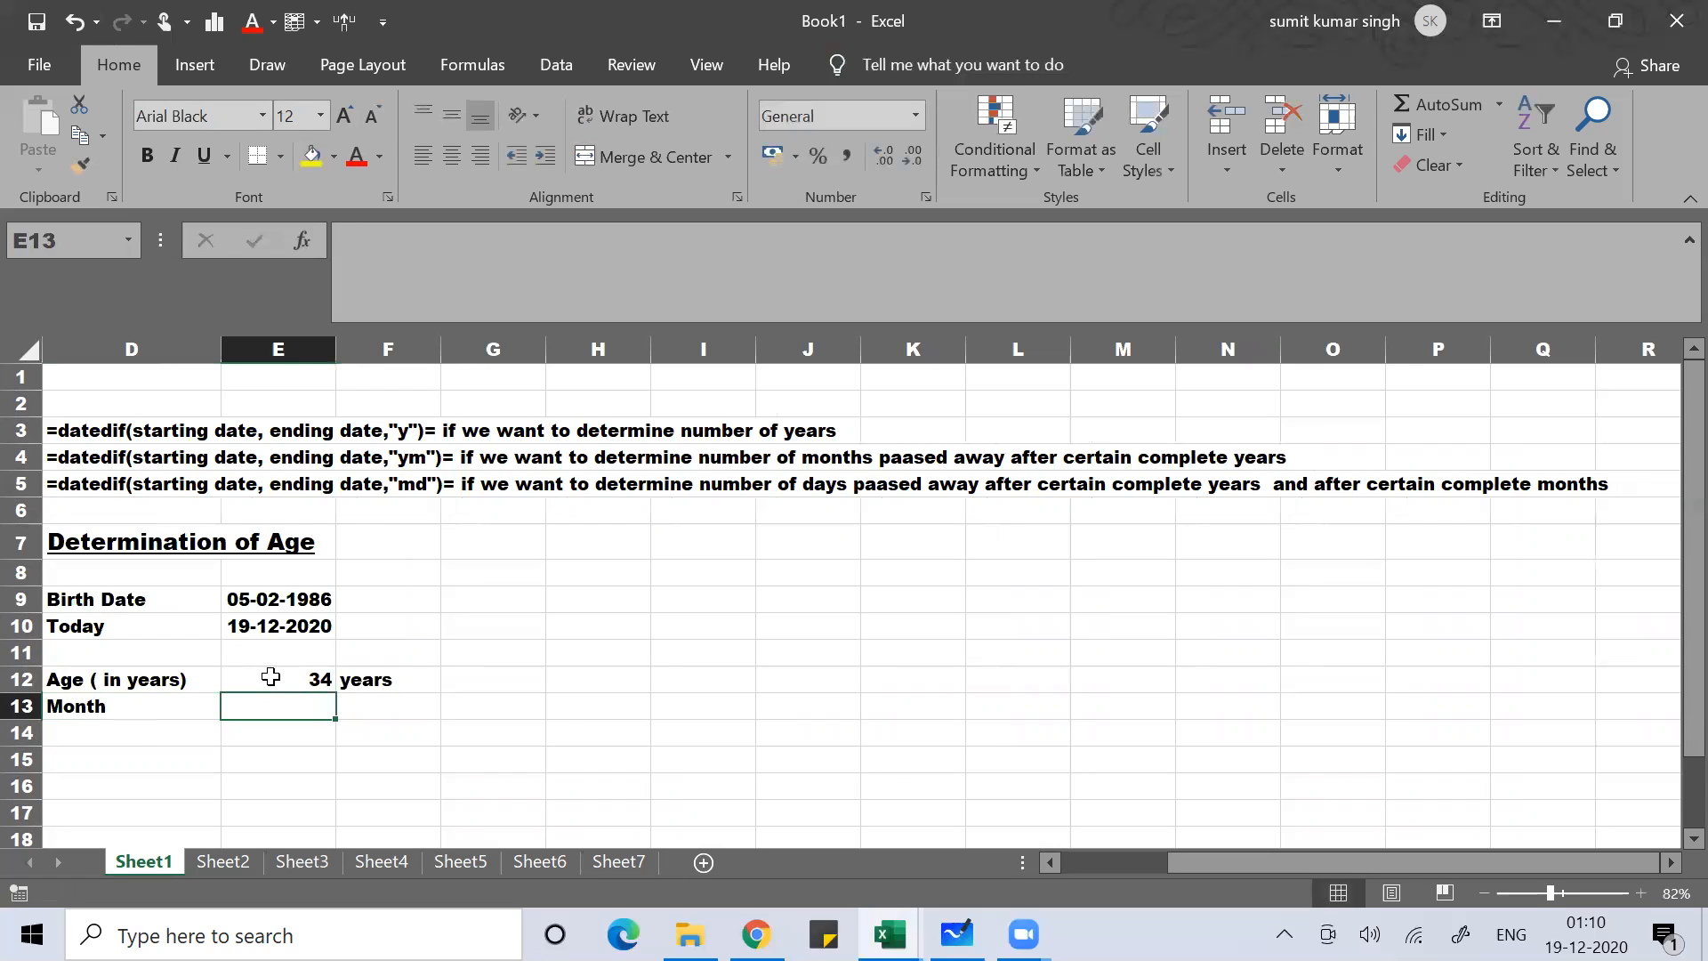
Calculate the months beyond the completed years in E13 with =datedif(E9,E10,"ym").
{"action": "type", "text": "=d"}
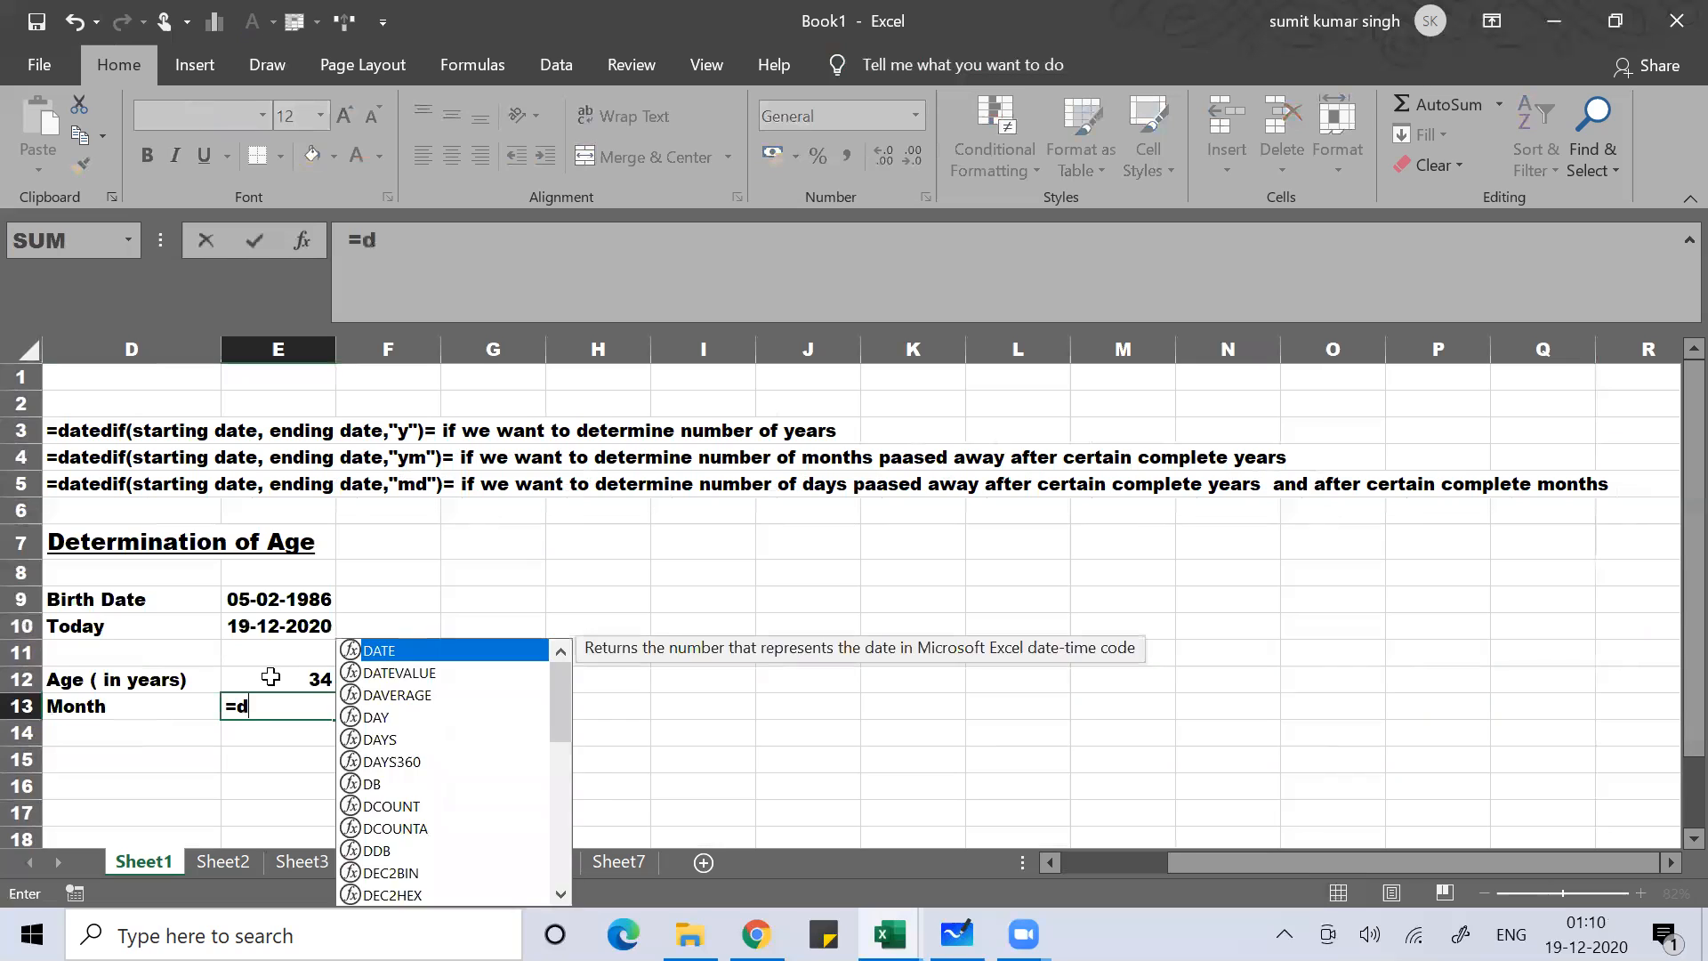
{"action": "type", "text": "ated"}
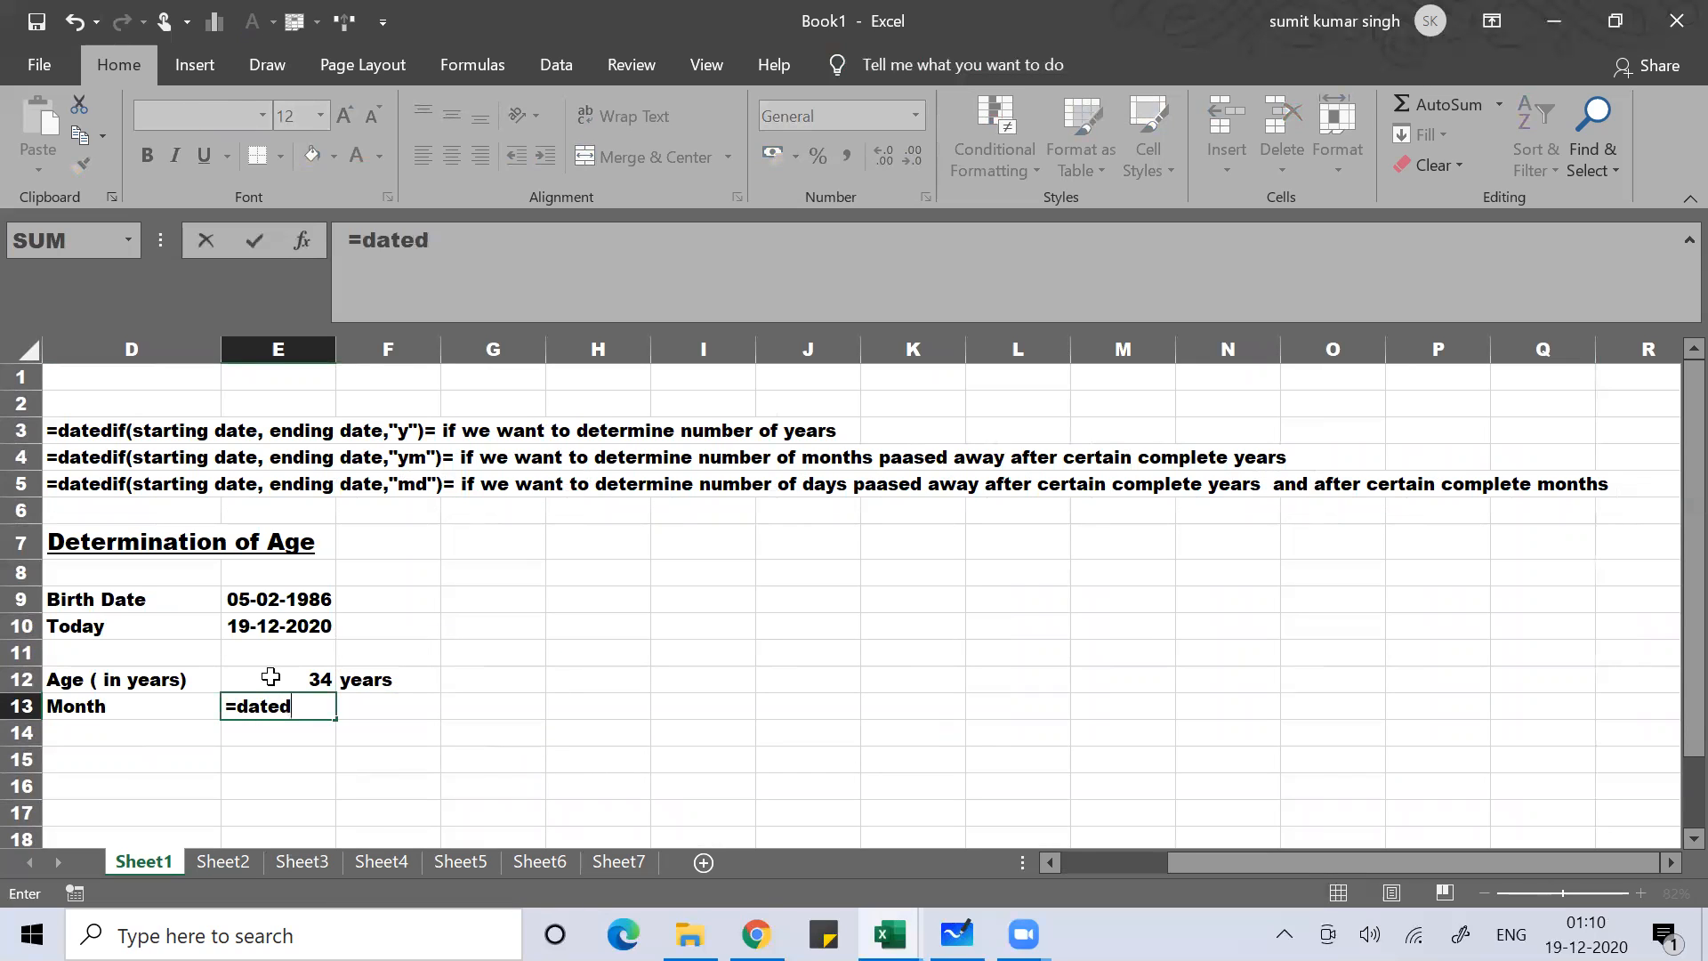
{"action": "type", "text": "o"}
{"action": "key", "text": "BackSpace"}
{"action": "type", "text": "if("}
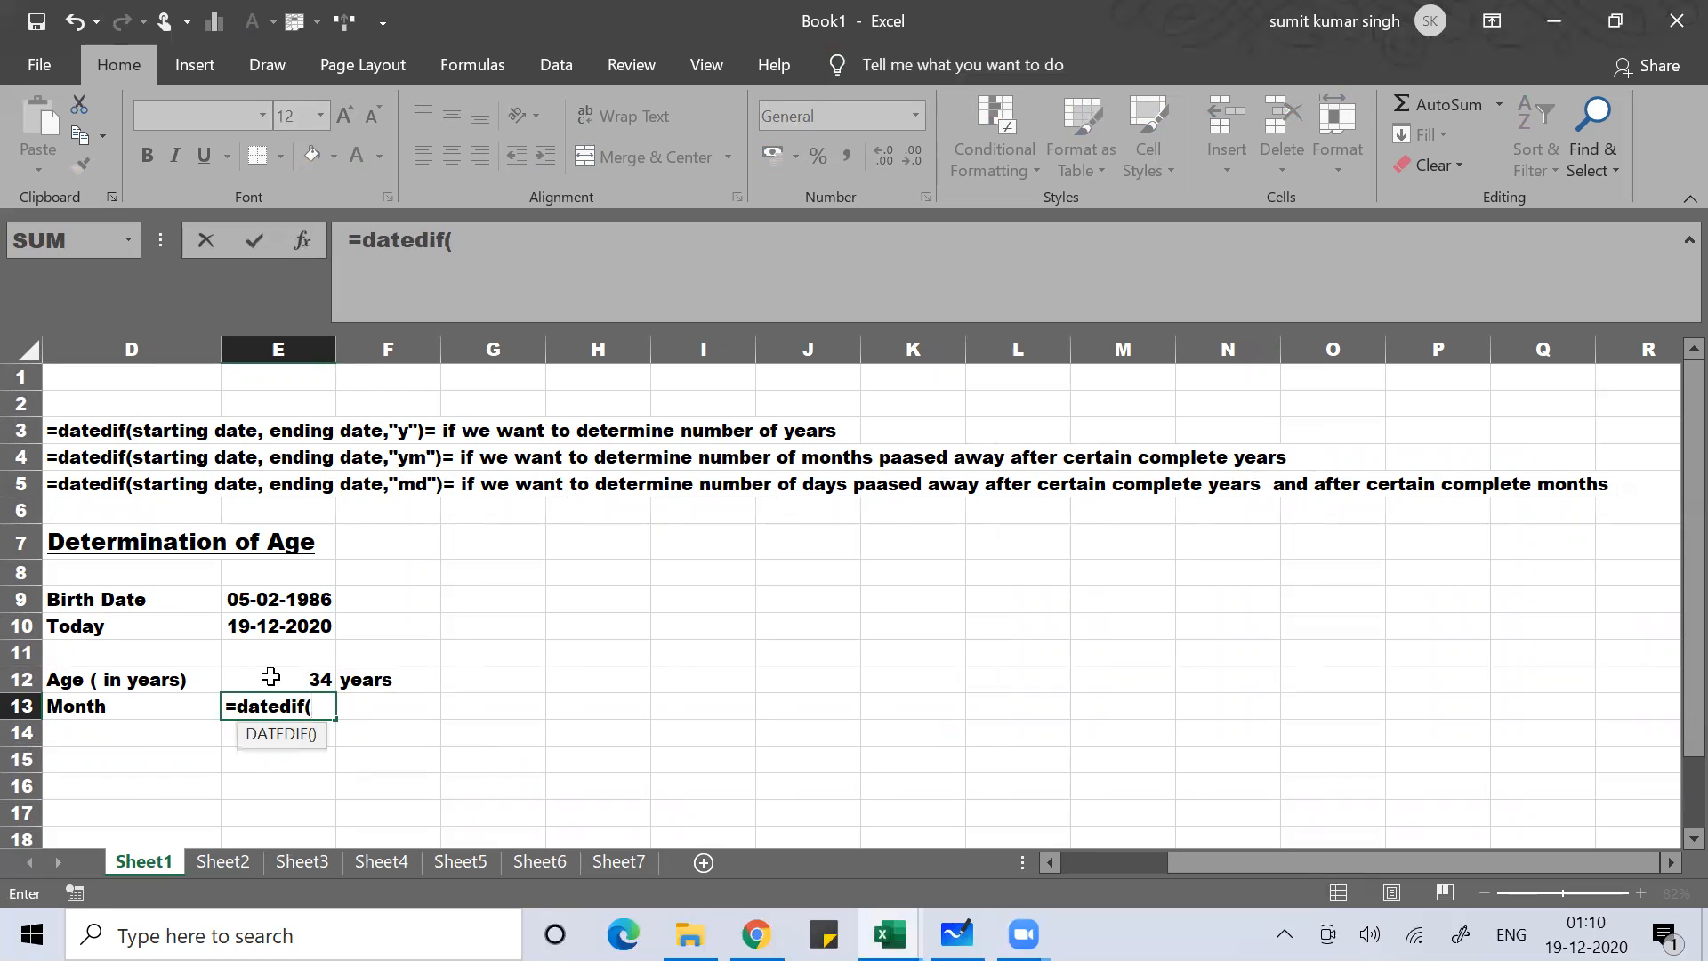
{"action": "key", "text": "Up"}
{"action": "key", "text": "Up"}
{"action": "key", "text": "Up"}
{"action": "key", "text": "Up"}
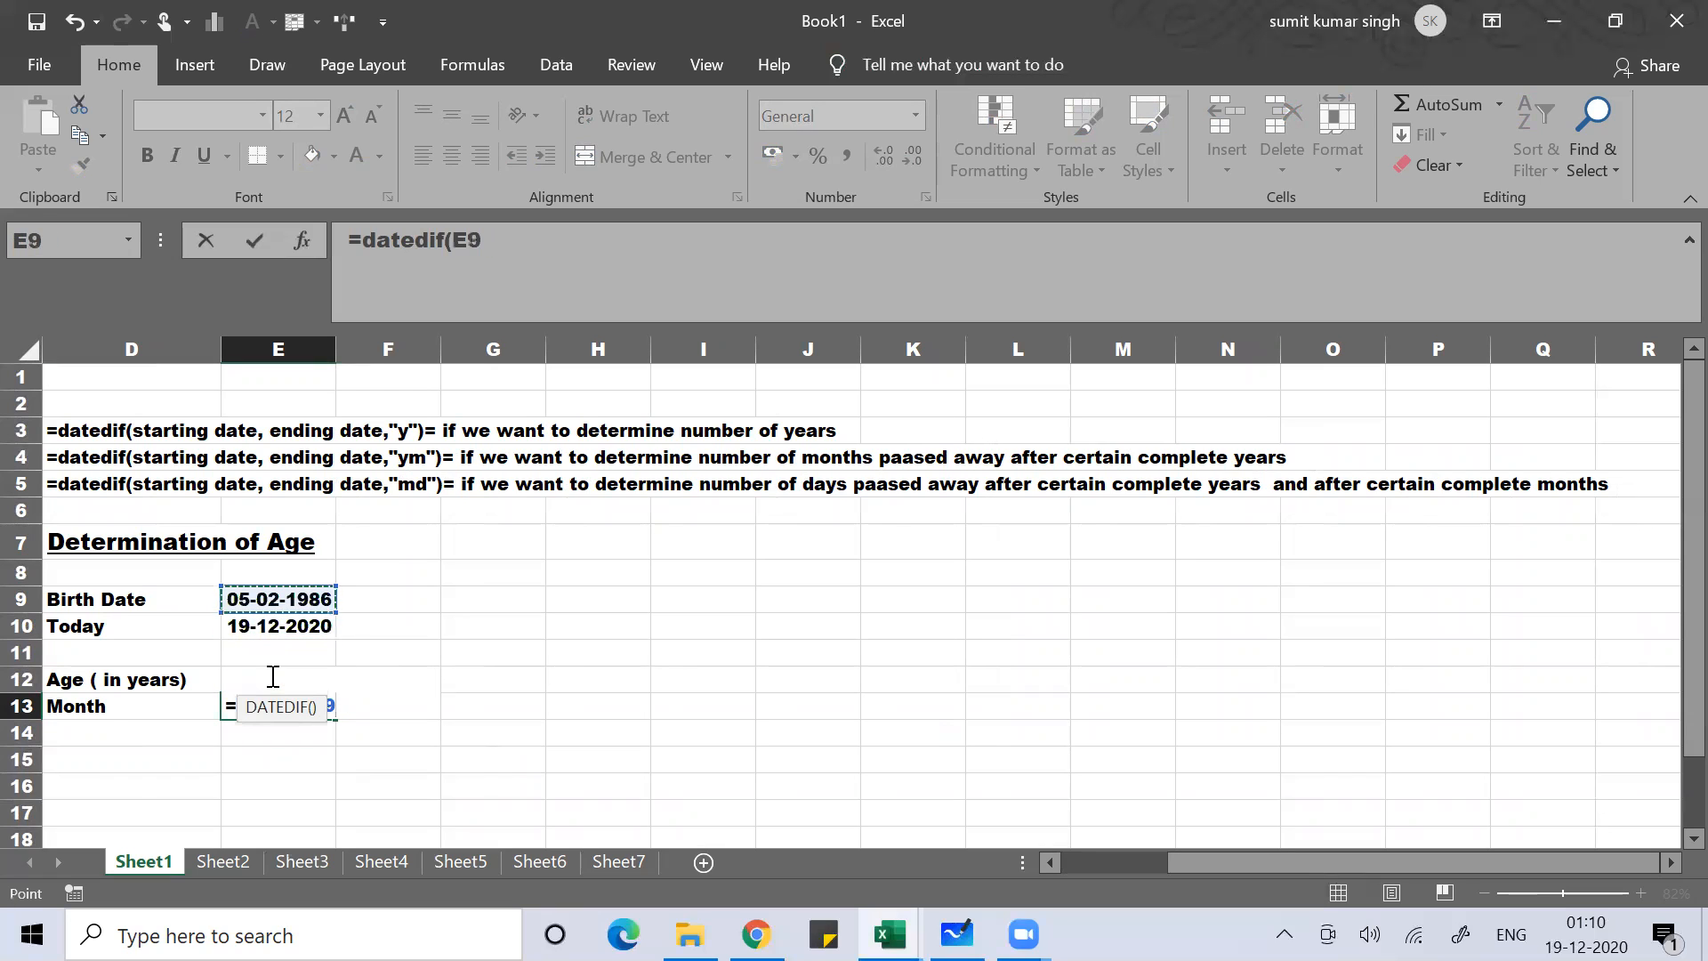
{"action": "type", "text": ","}
{"action": "key", "text": "Up"}
{"action": "key", "text": "Up"}
{"action": "key", "text": "Up"}
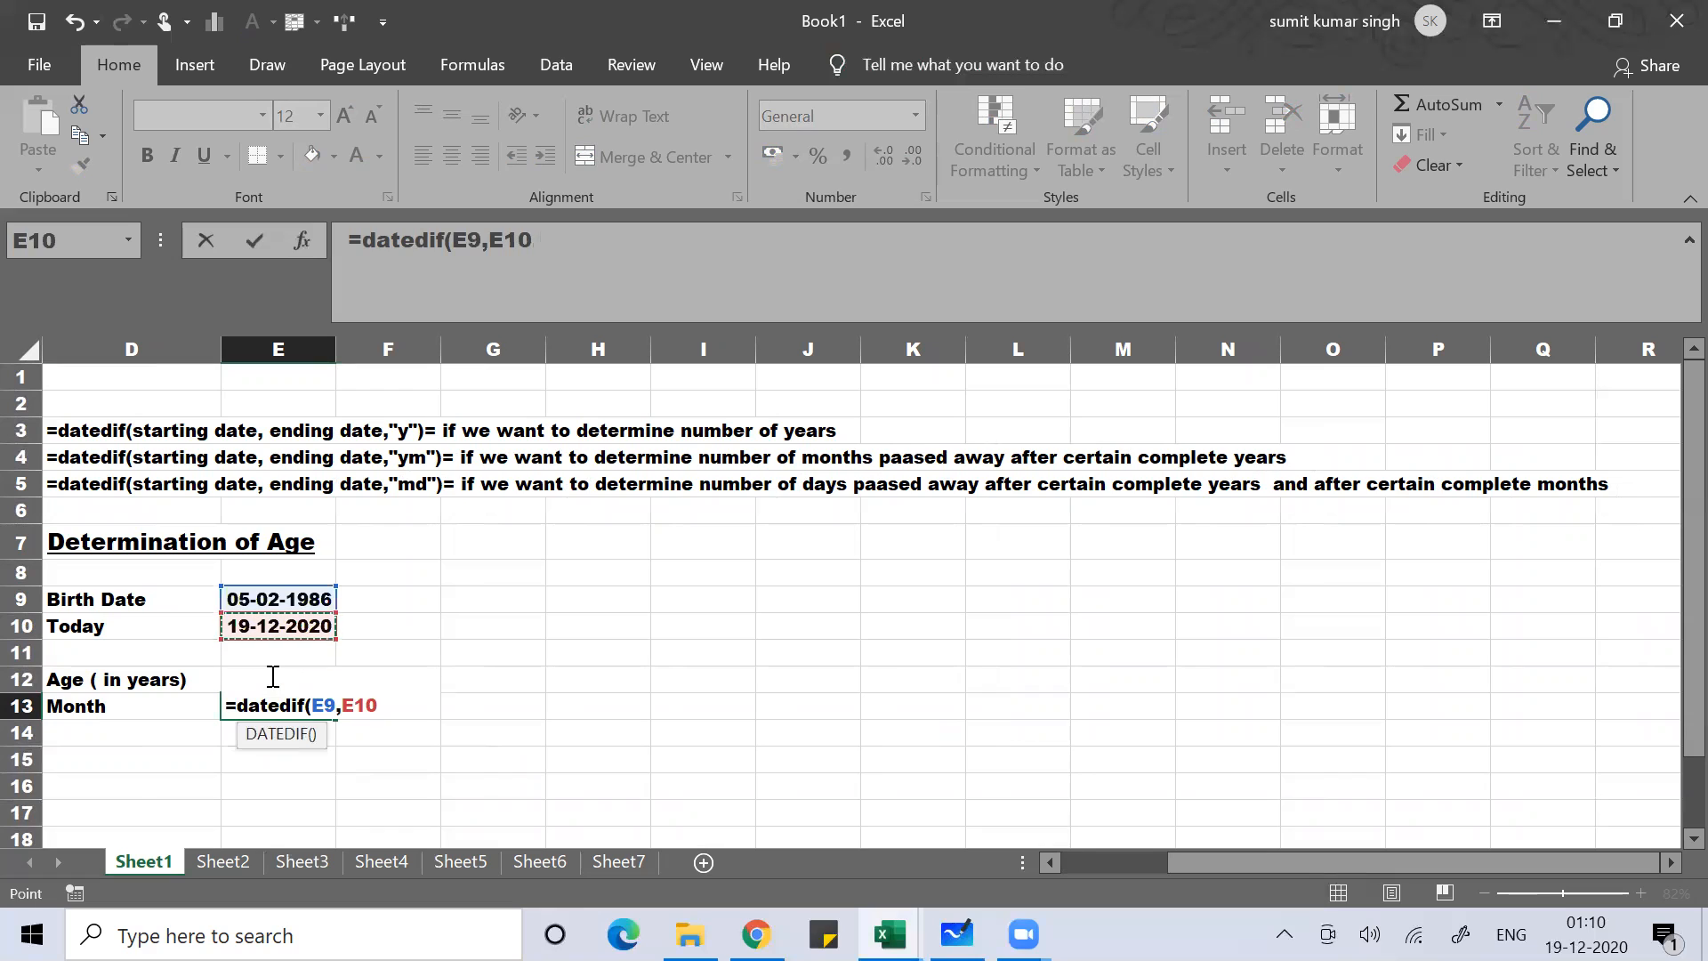
{"action": "type", "text": ",\"ym\")"}
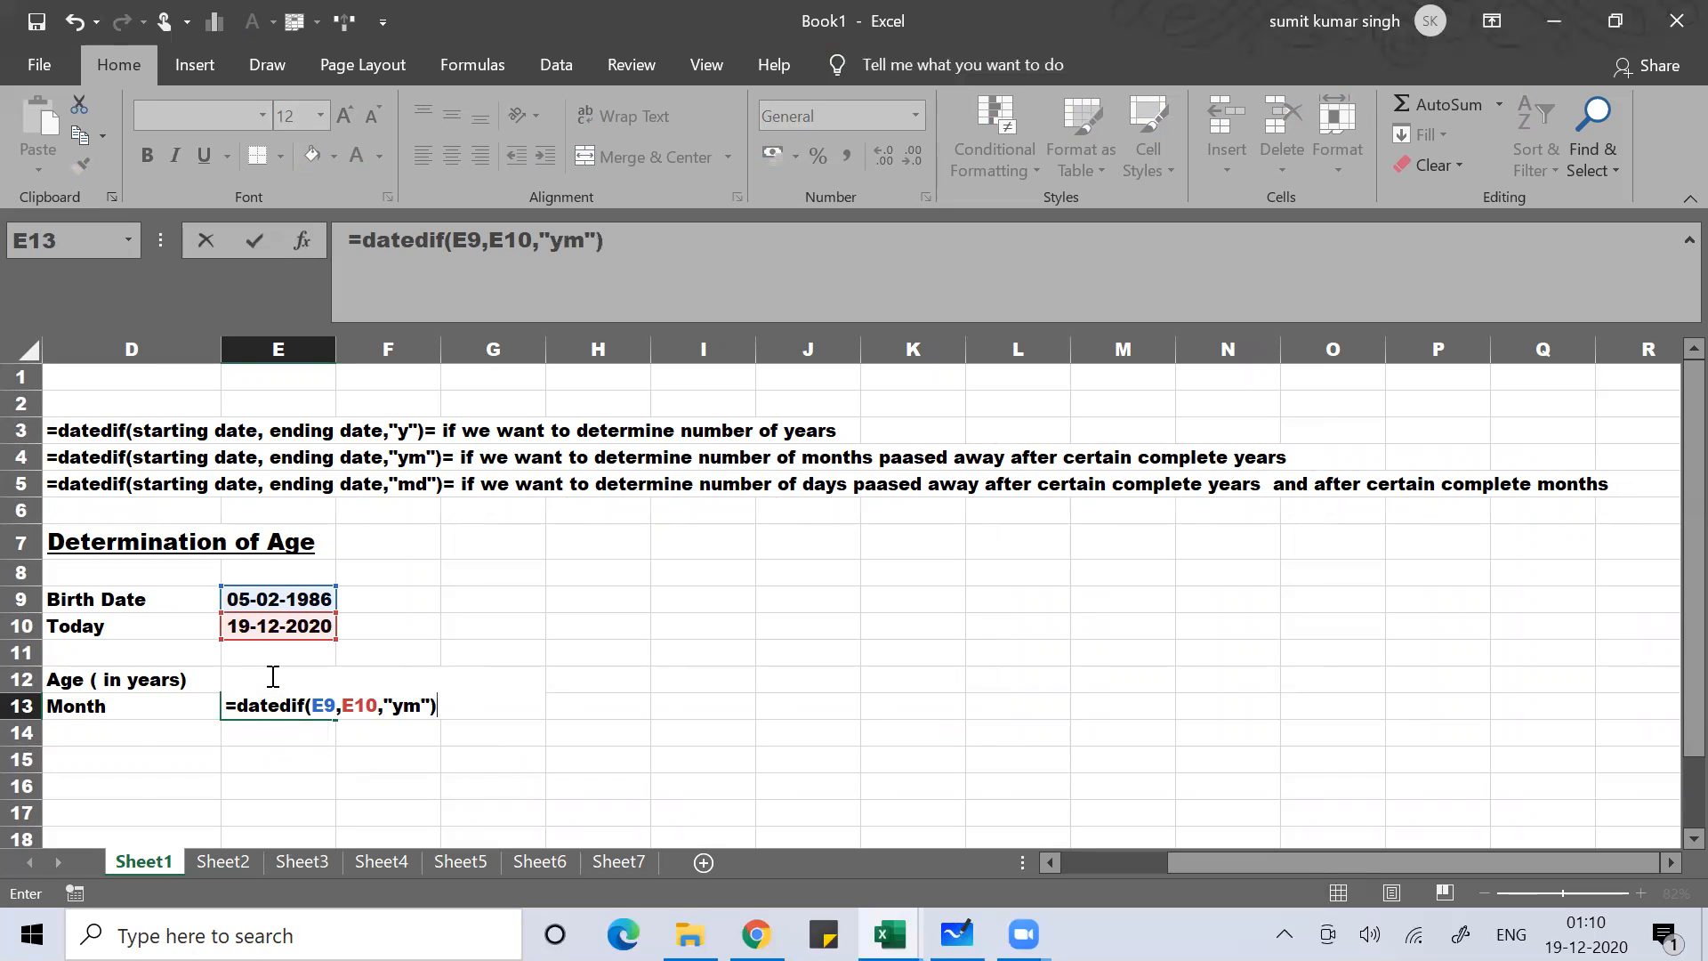
{"action": "key", "text": "Return"}
Enter the unit text "Months" in F13 on the month row.
{"action": "key", "text": "Up"}
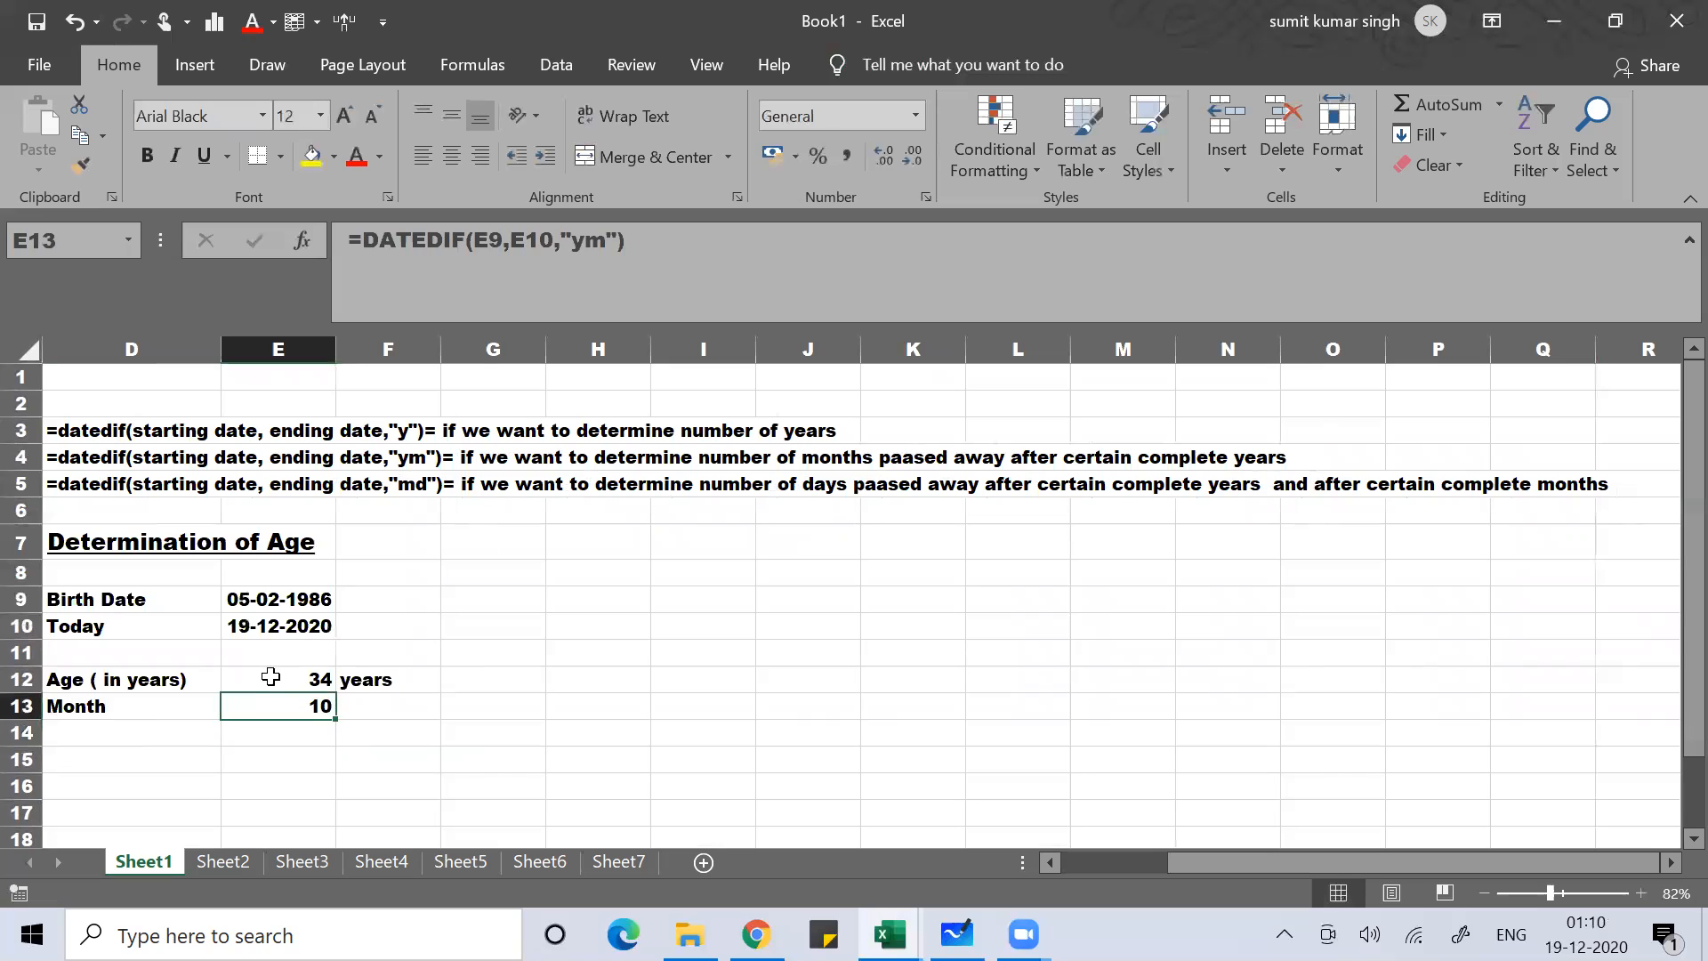
{"action": "key", "text": "Right"}
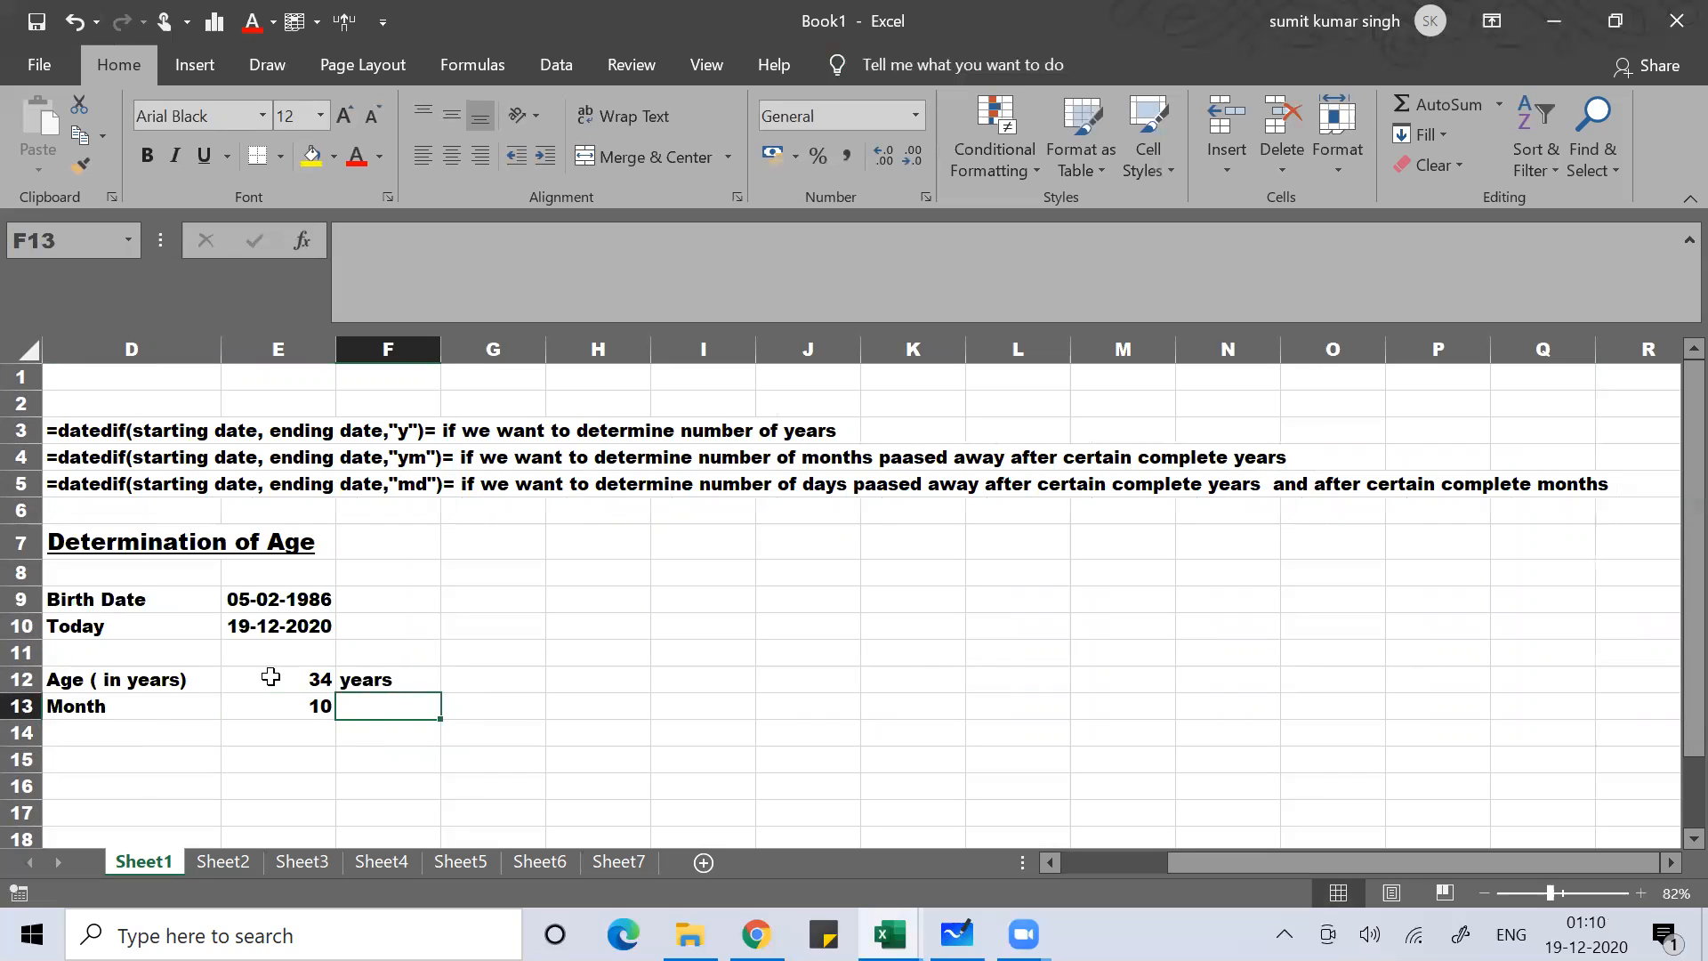
{"action": "type", "text": "Months"}
{"action": "key", "text": "Return"}
Enter "Days" in D14 and "days old" in F14, and begin a formula in E14.
{"action": "key", "text": "Left"}
{"action": "key", "text": "Left"}
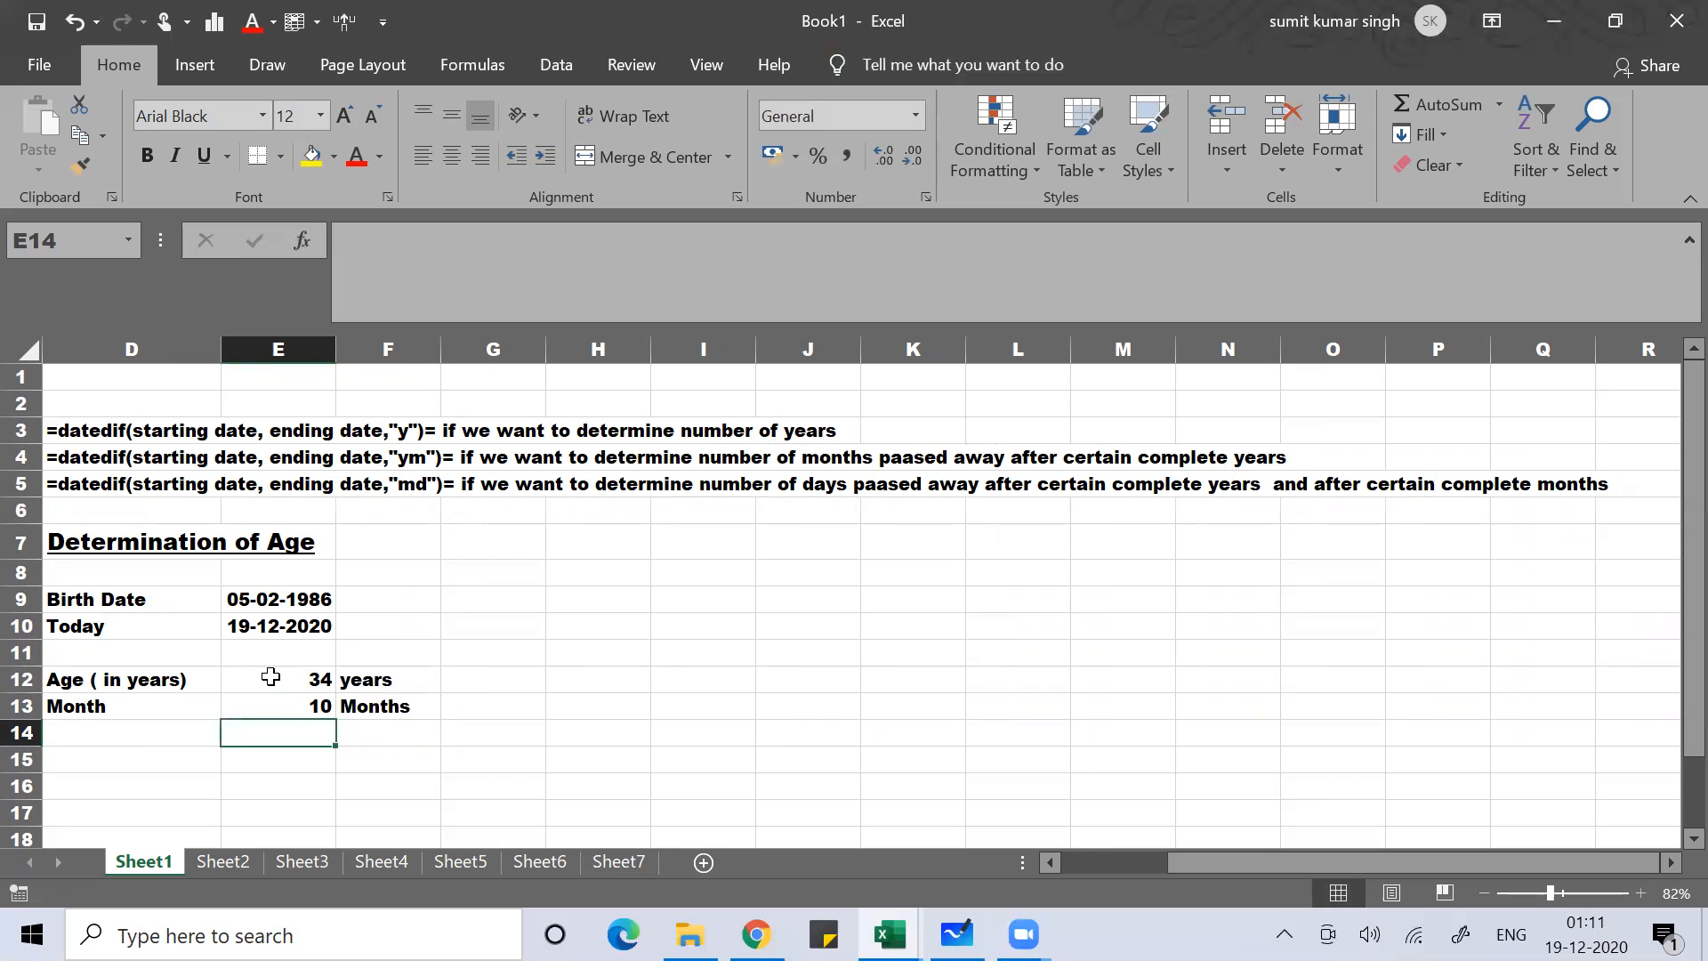
{"action": "type", "text": "Days"}
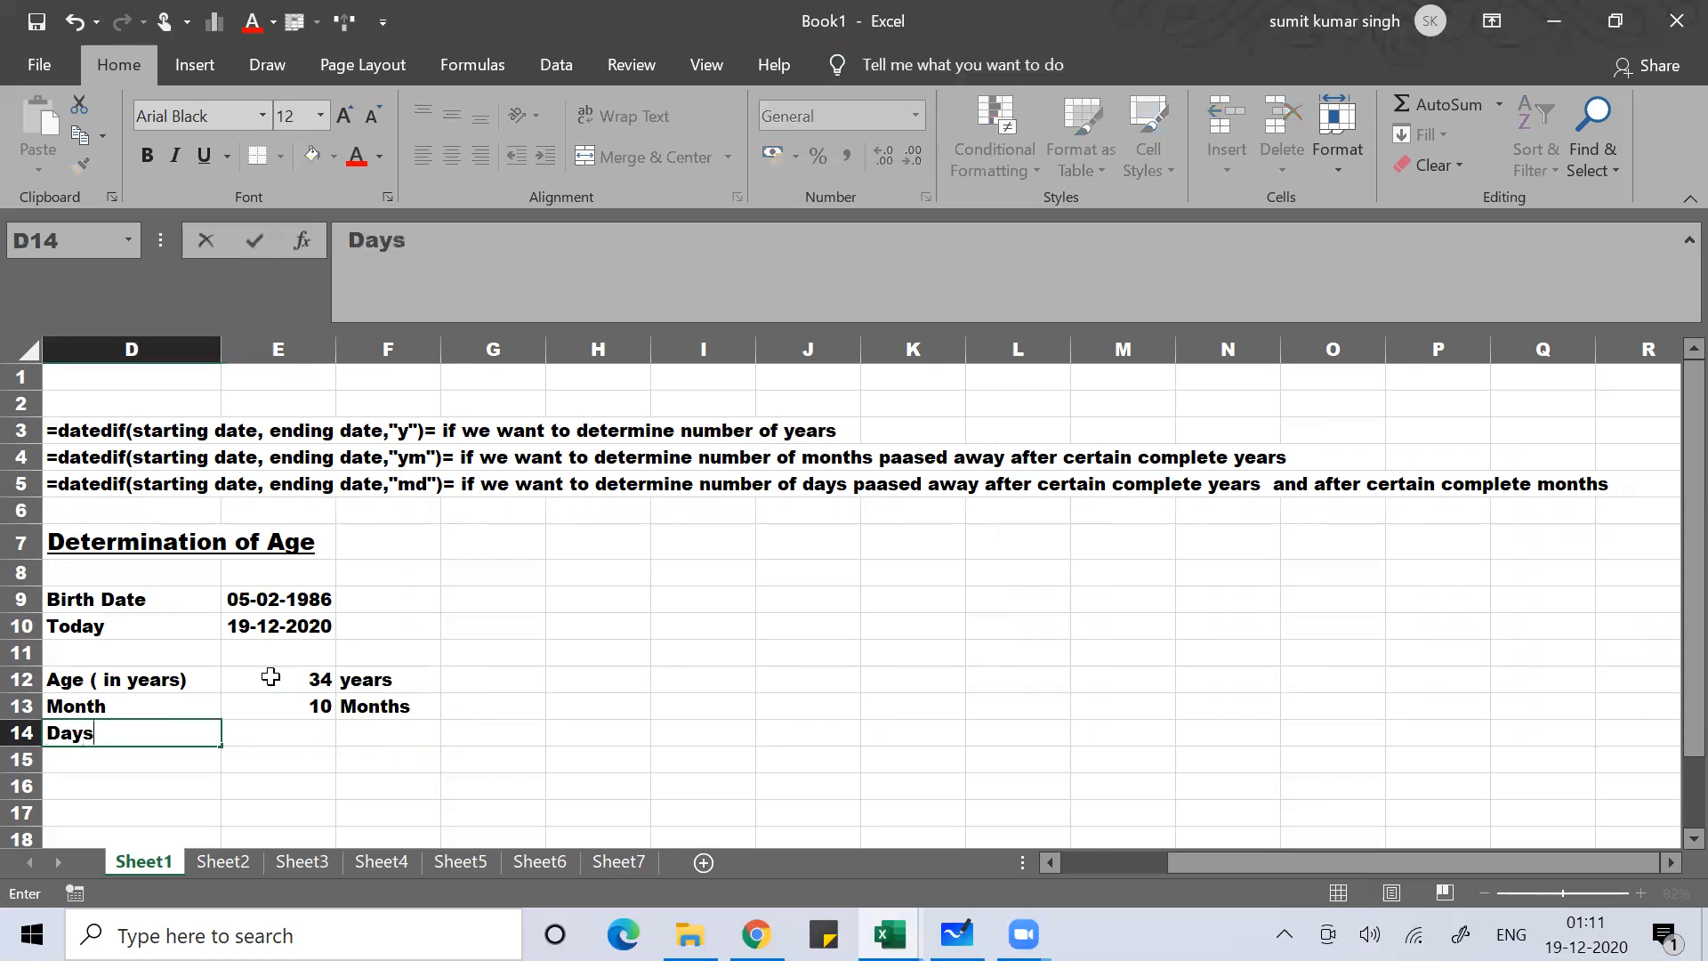
{"action": "key", "text": "Right"}
{"action": "key", "text": "Right"}
{"action": "type", "text": "days"}
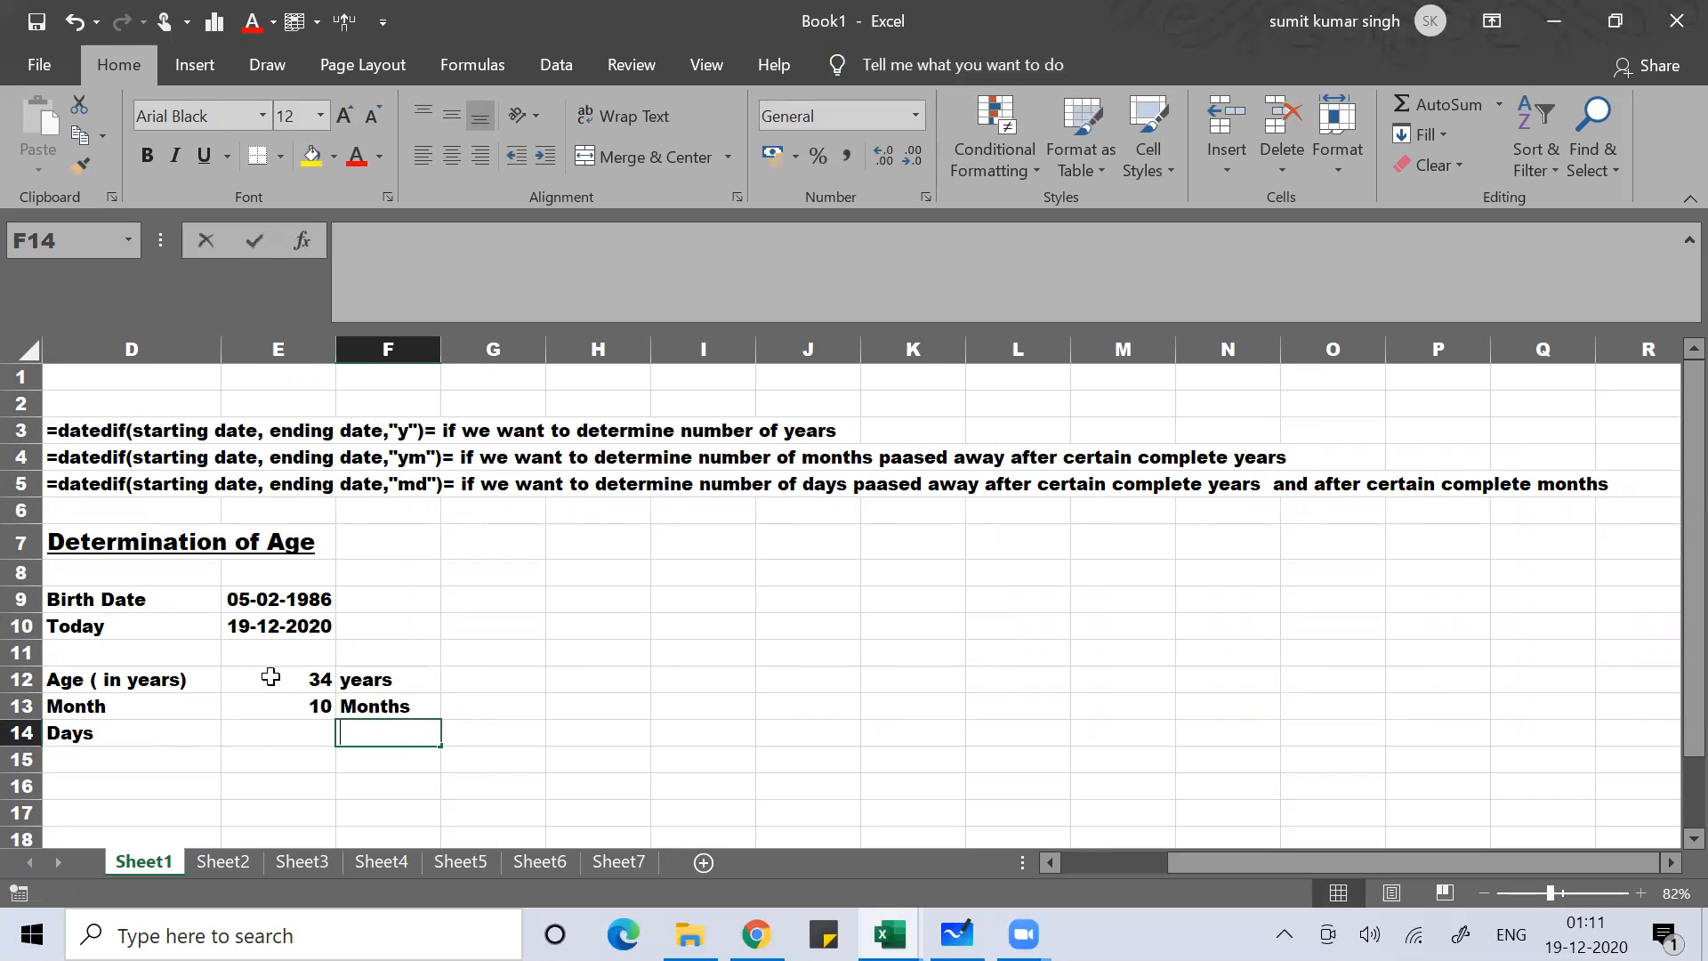
{"action": "type", "text": " old"}
{"action": "key", "text": "Return"}
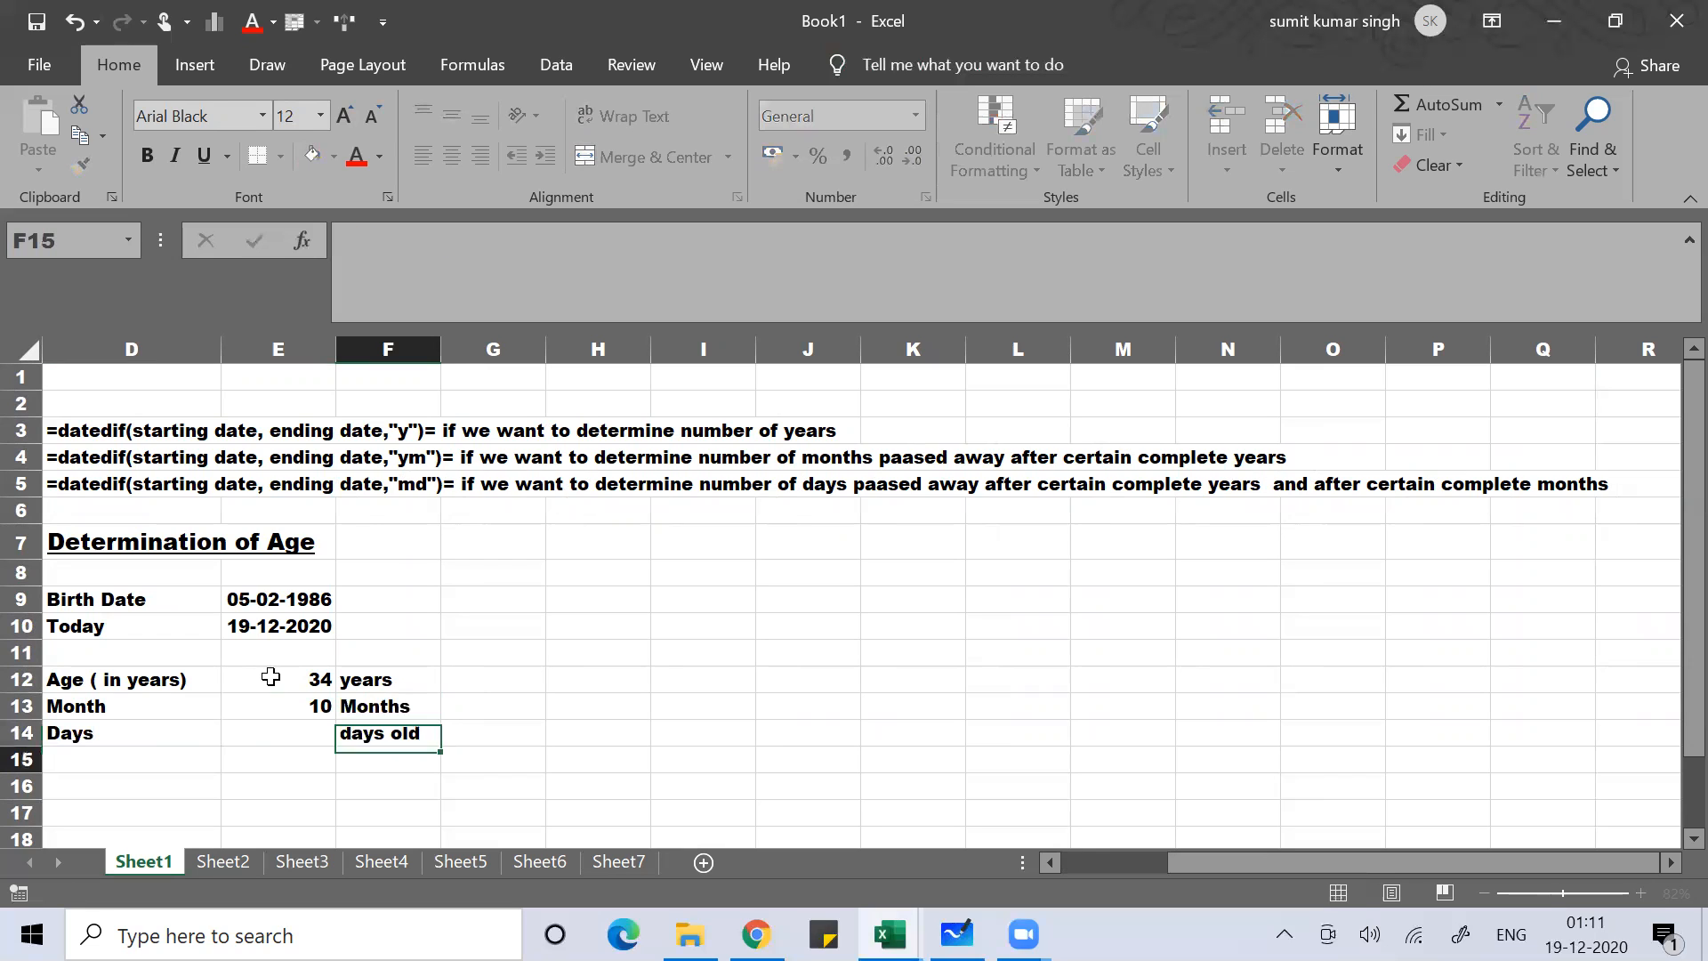
{"action": "key", "text": "Left"}
{"action": "key", "text": "Up"}
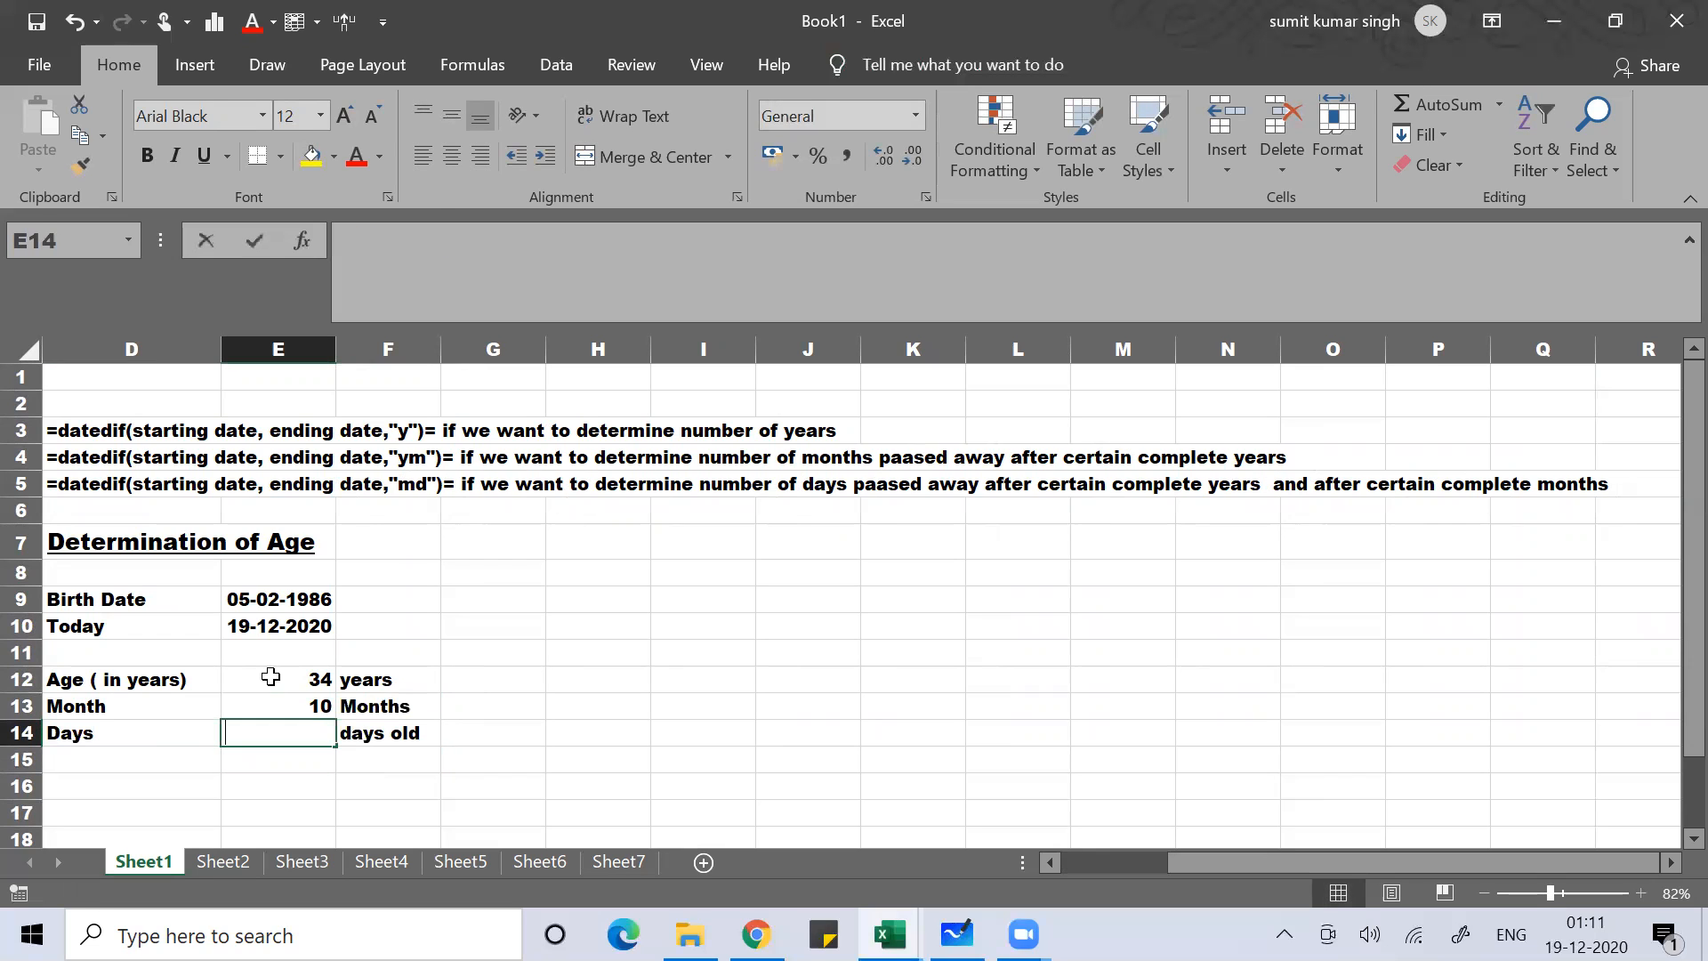
{"action": "type", "text": "="}
{"action": "key", "text": "Up"}
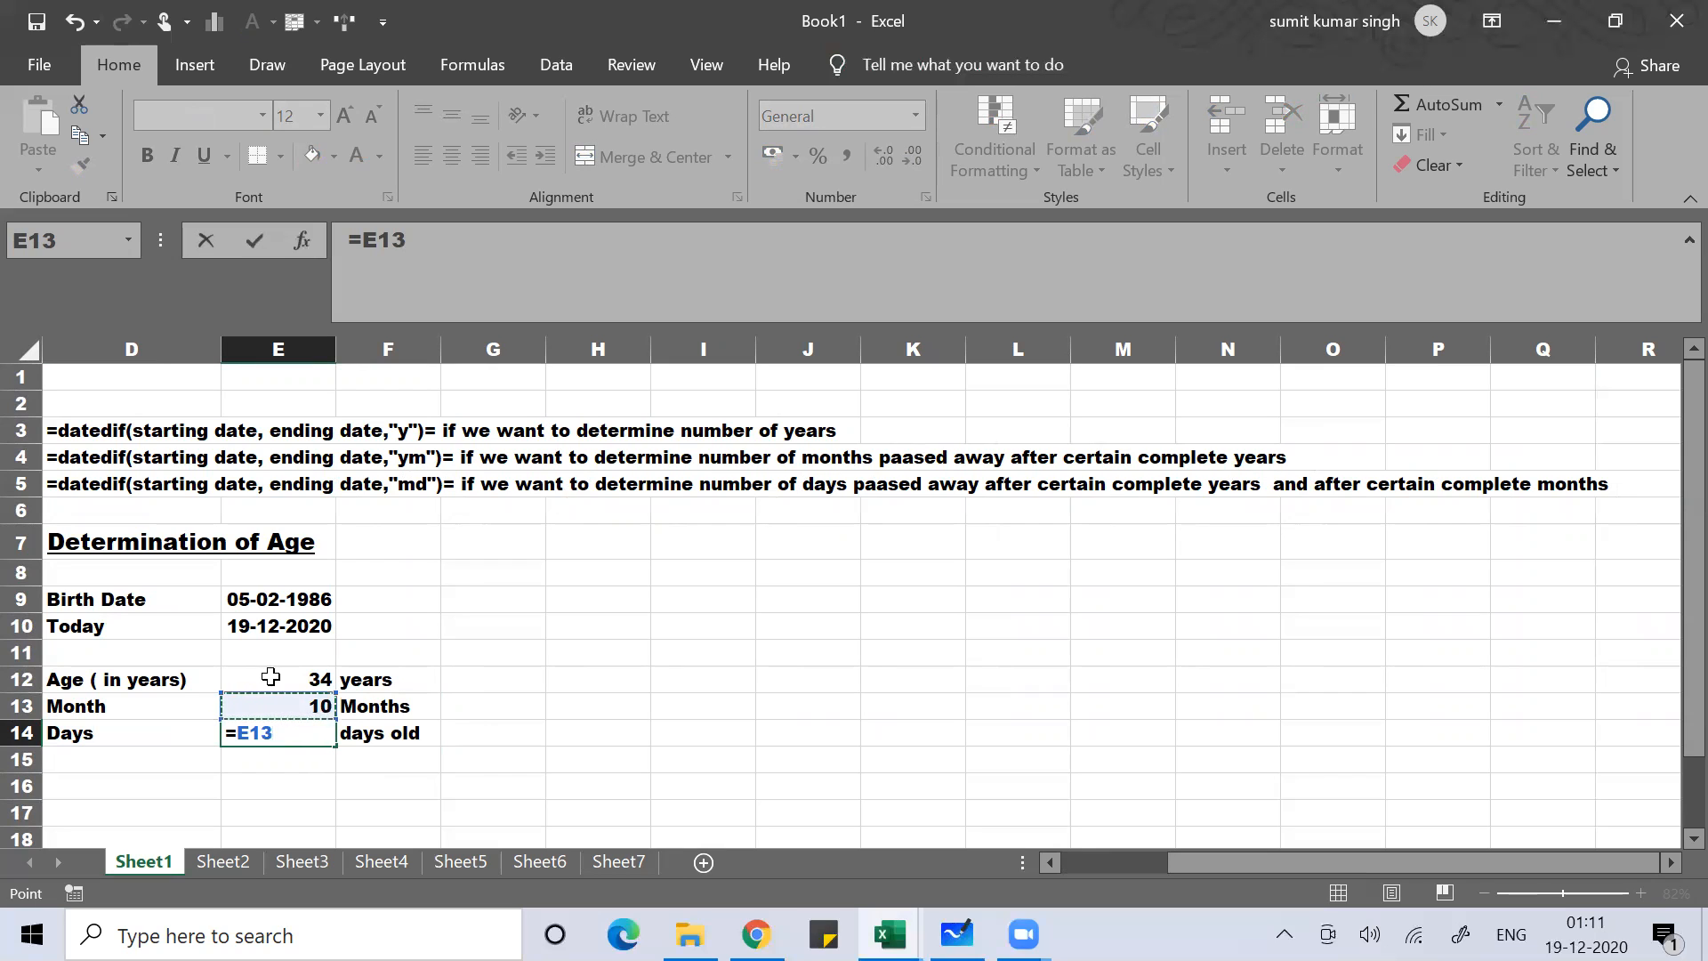
{"action": "key", "text": "Up"}
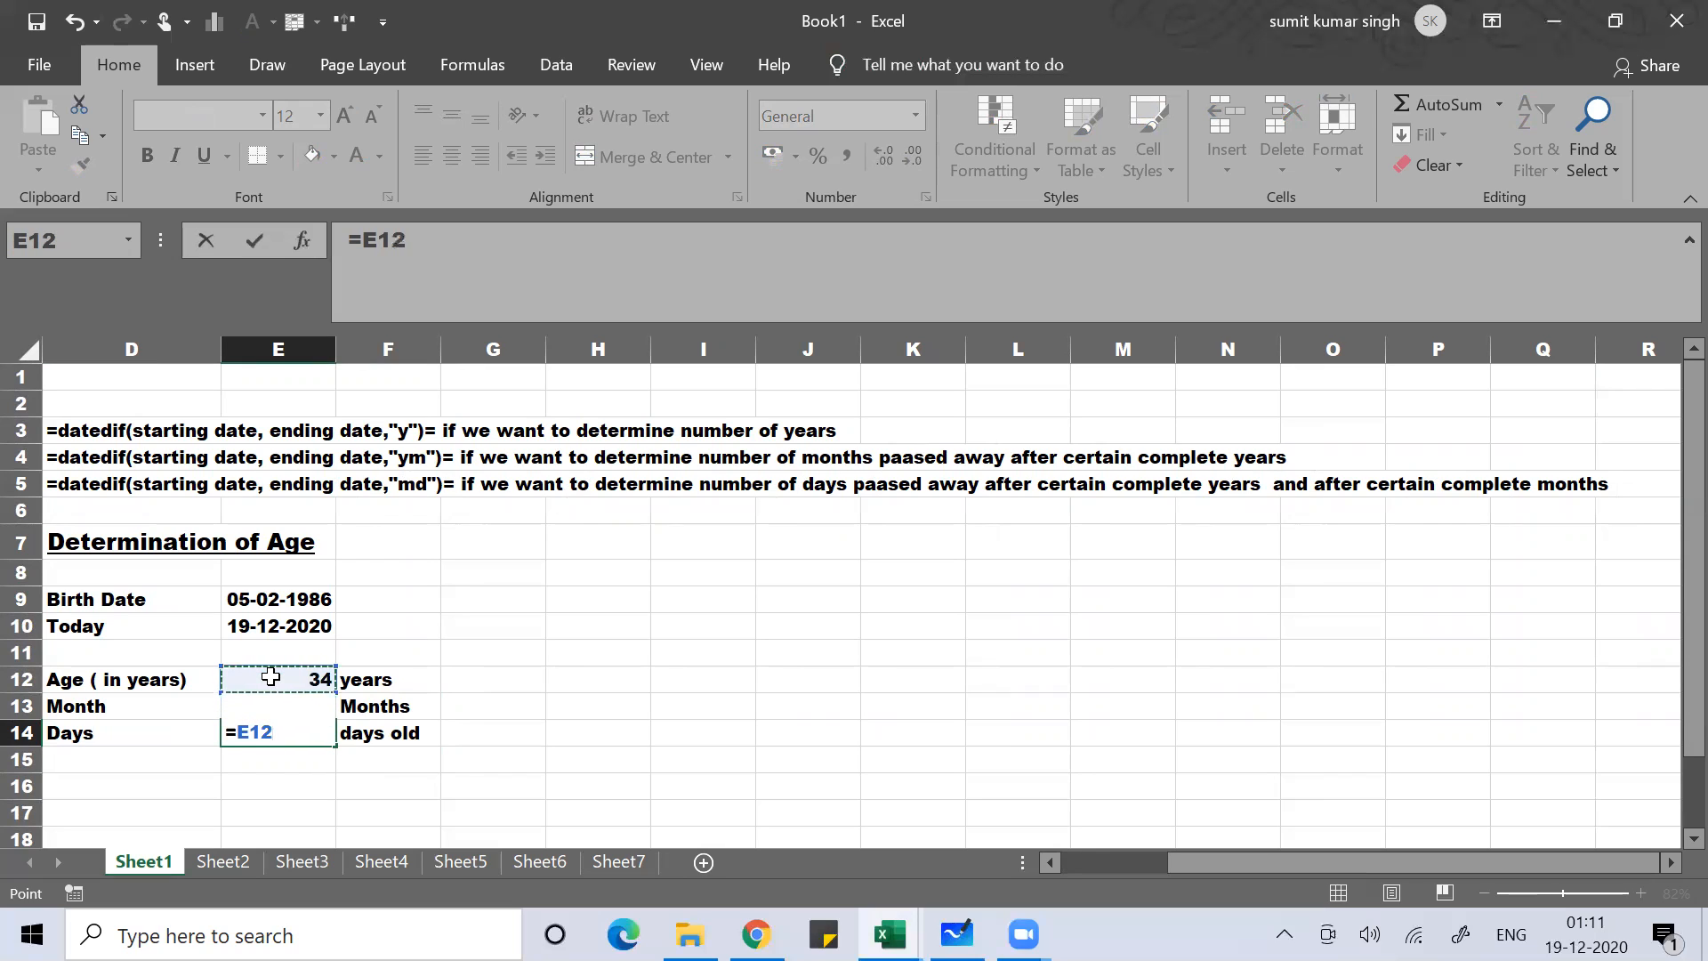
{"action": "key", "text": "Down"}
{"action": "key", "text": "Down"}
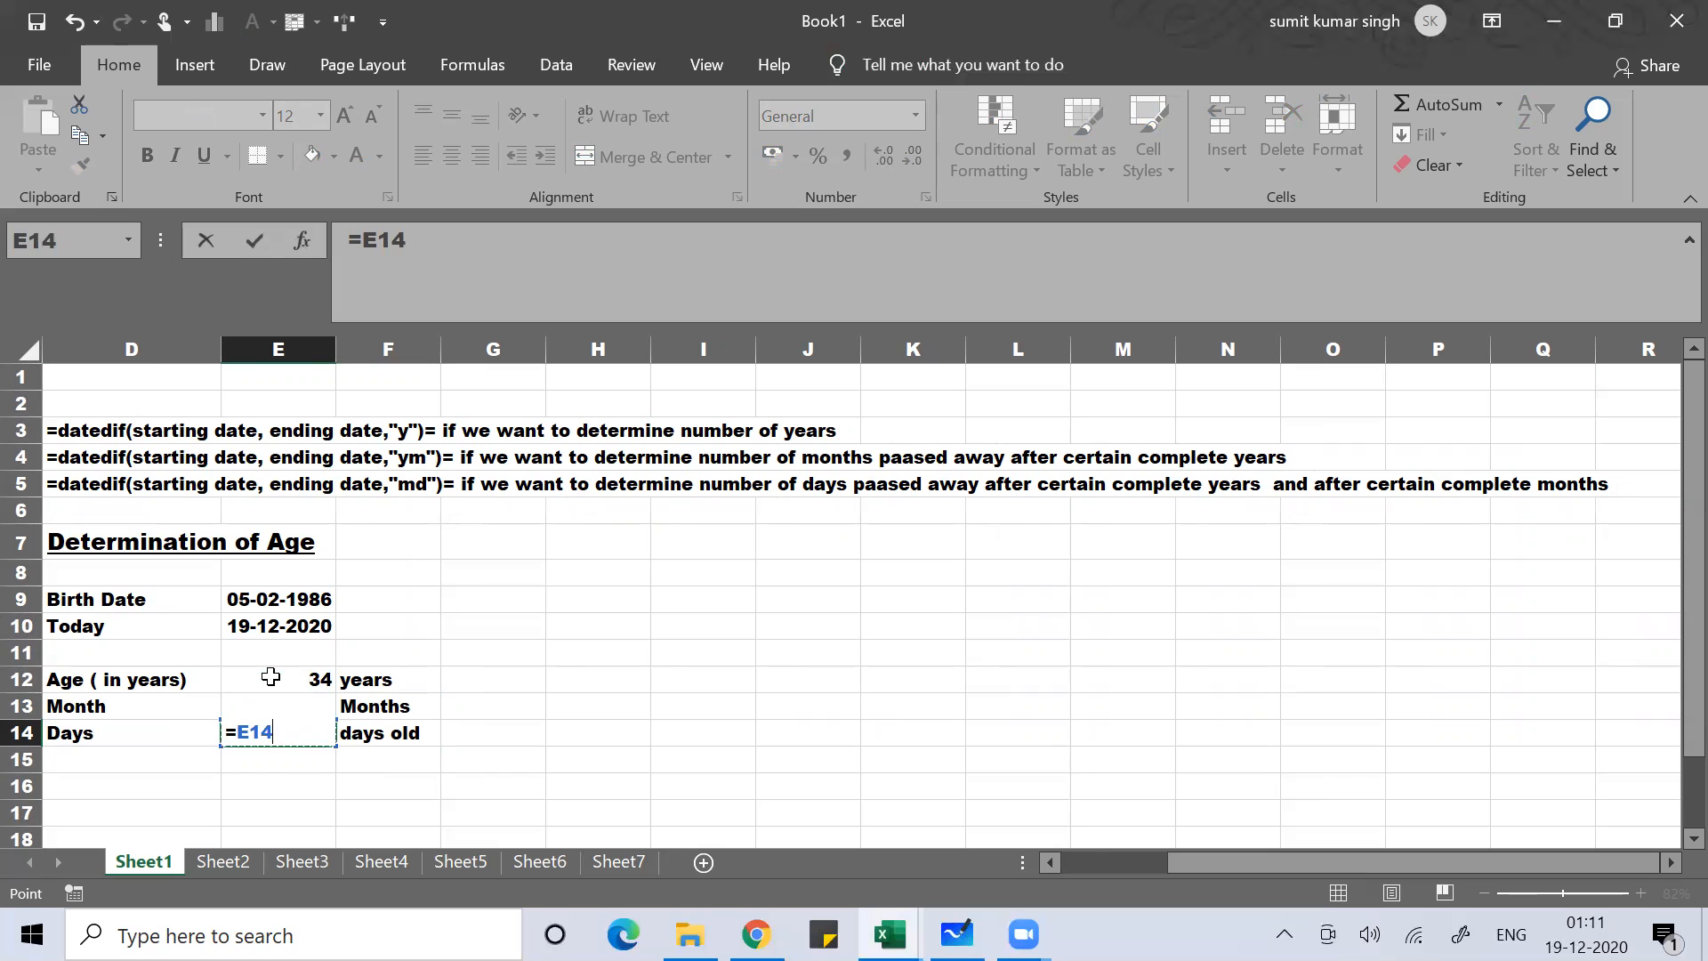
{"action": "key", "text": "BackSpace"}
{"action": "key", "text": "BackSpace"}
{"action": "key", "text": "BackSpace"}
Calculate the days beyond the completed months in E14 with =datedif(E9,E10,"md").
{"action": "type", "text": "datedif("}
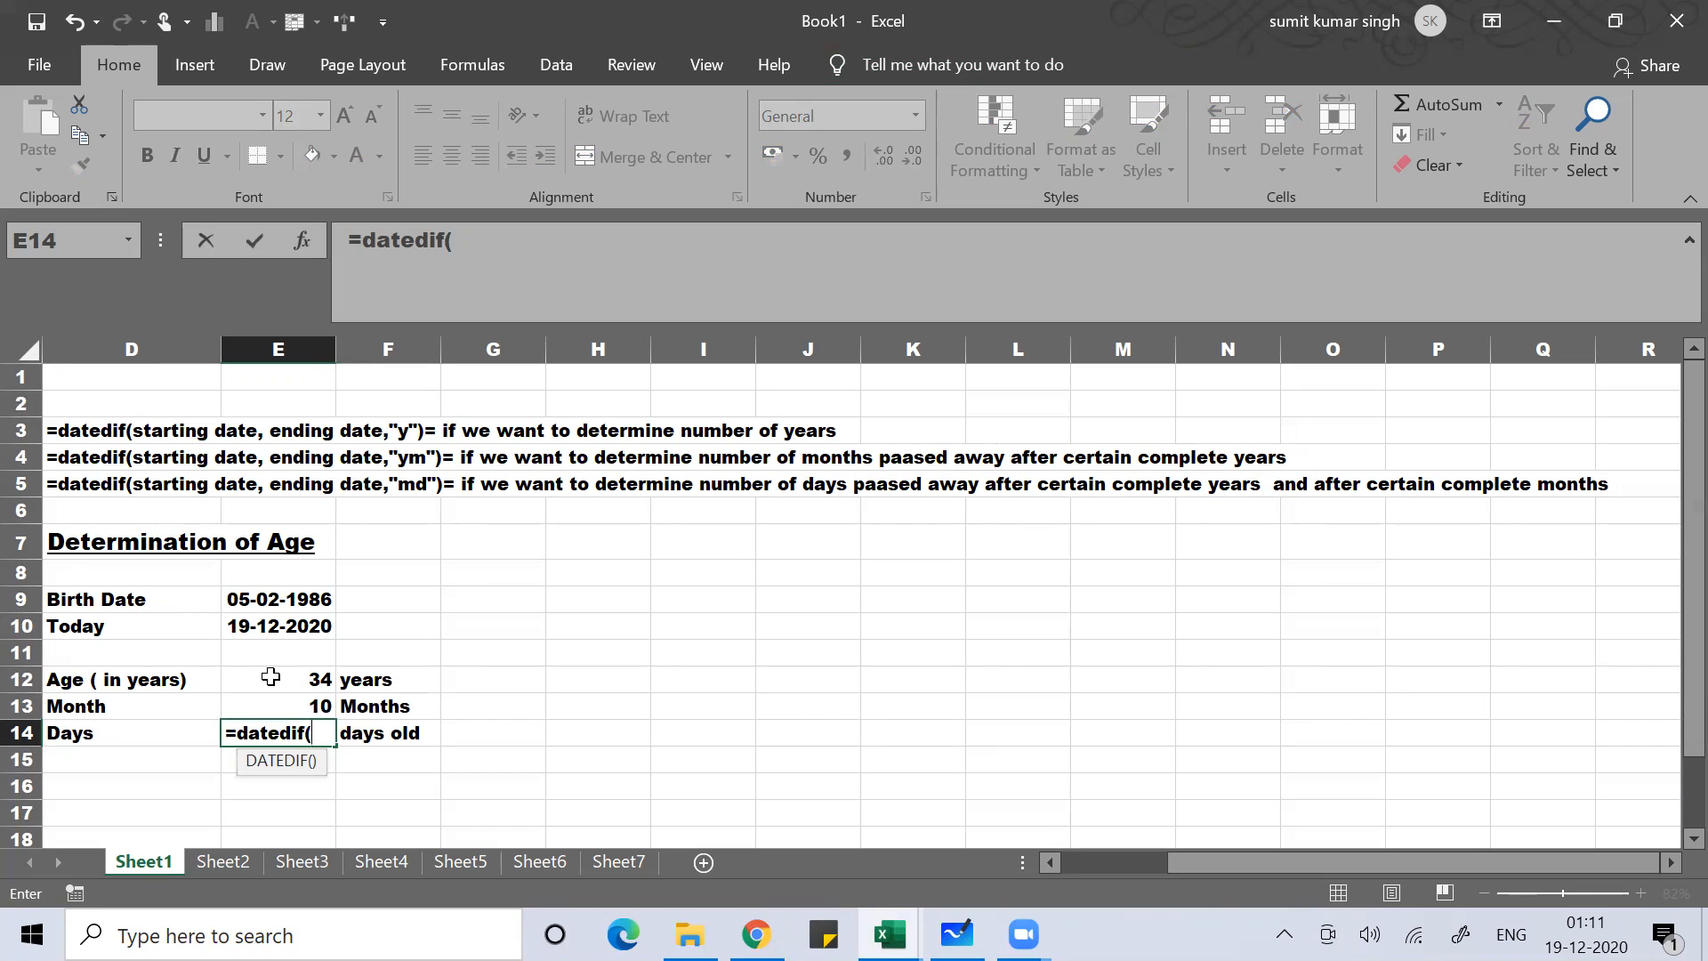
{"action": "key", "text": "Up"}
{"action": "key", "text": "Up"}
{"action": "key", "text": "Up"}
{"action": "key", "text": "Up"}
{"action": "key", "text": "Up"}
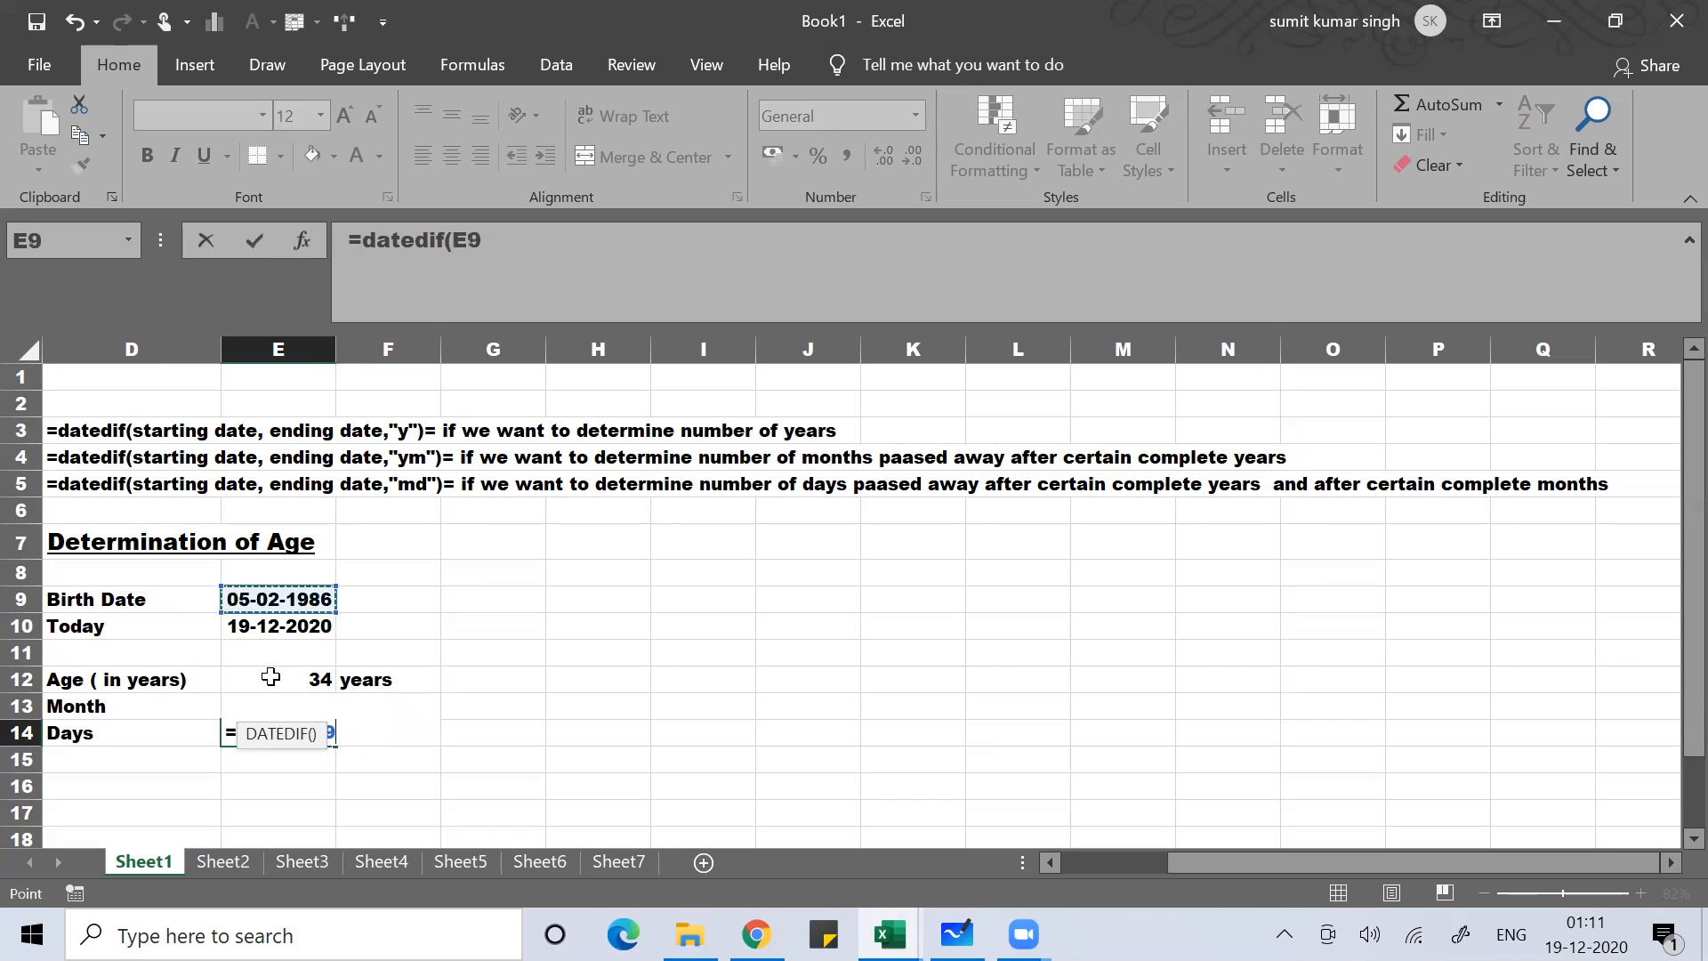
{"action": "type", "text": ","}
{"action": "key", "text": "Up"}
{"action": "key", "text": "Up"}
{"action": "key", "text": "Up"}
{"action": "key", "text": "Up"}
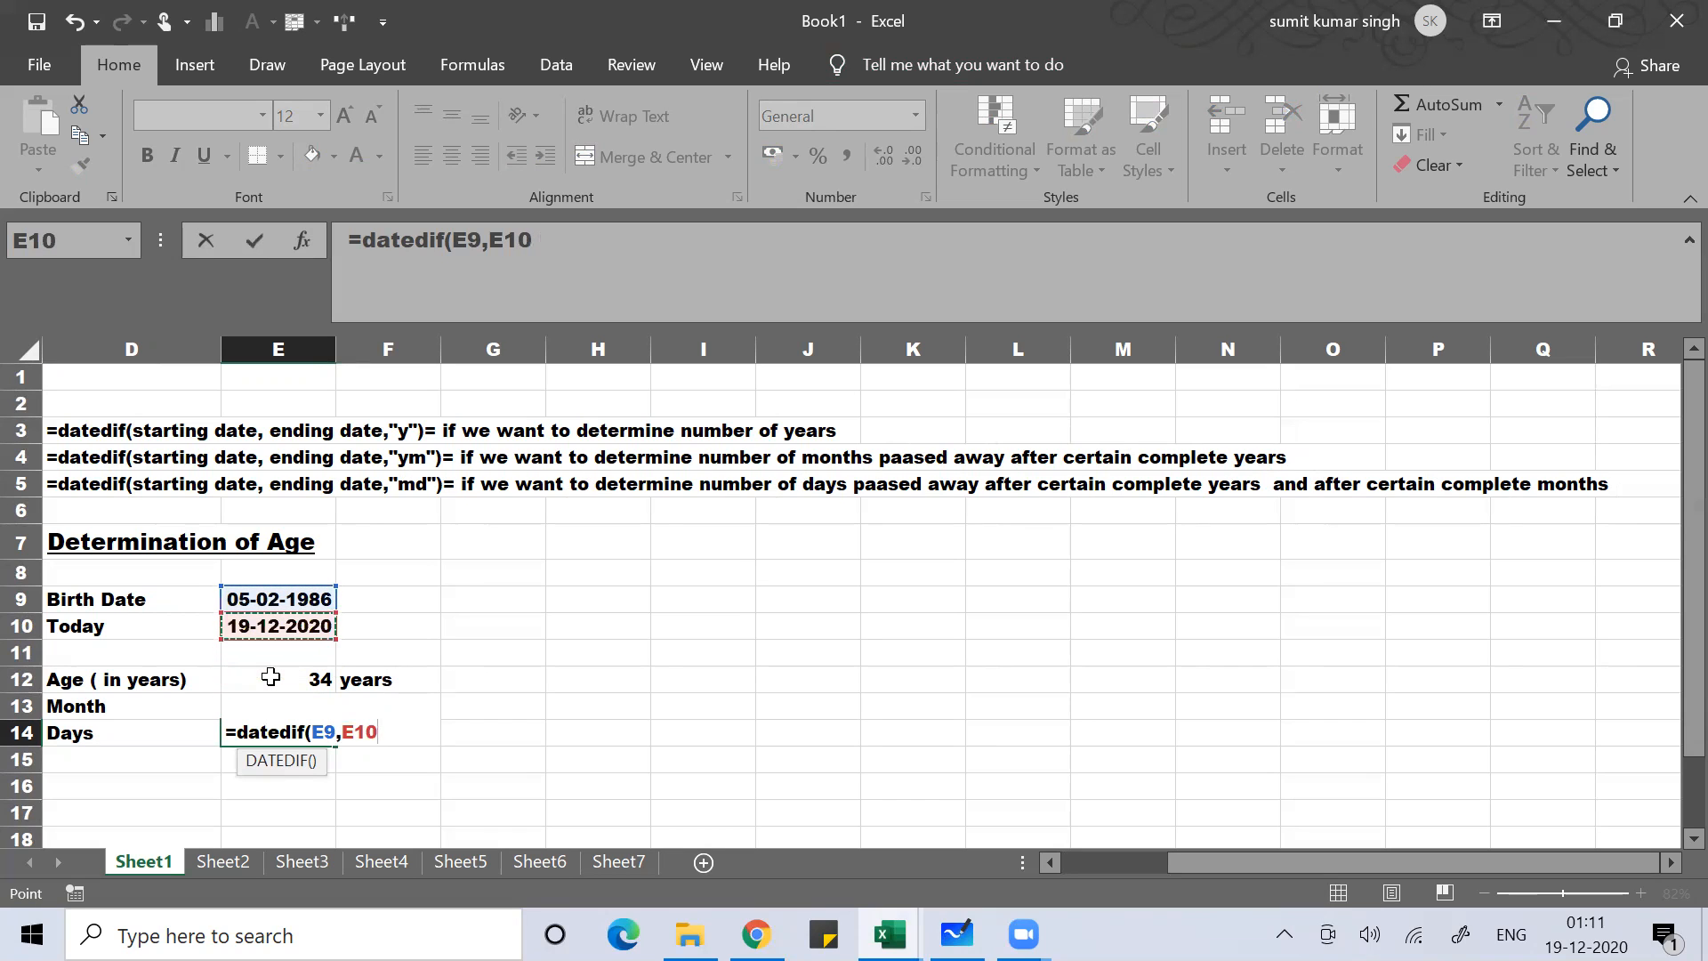
{"action": "type", "text": ",\"md"}
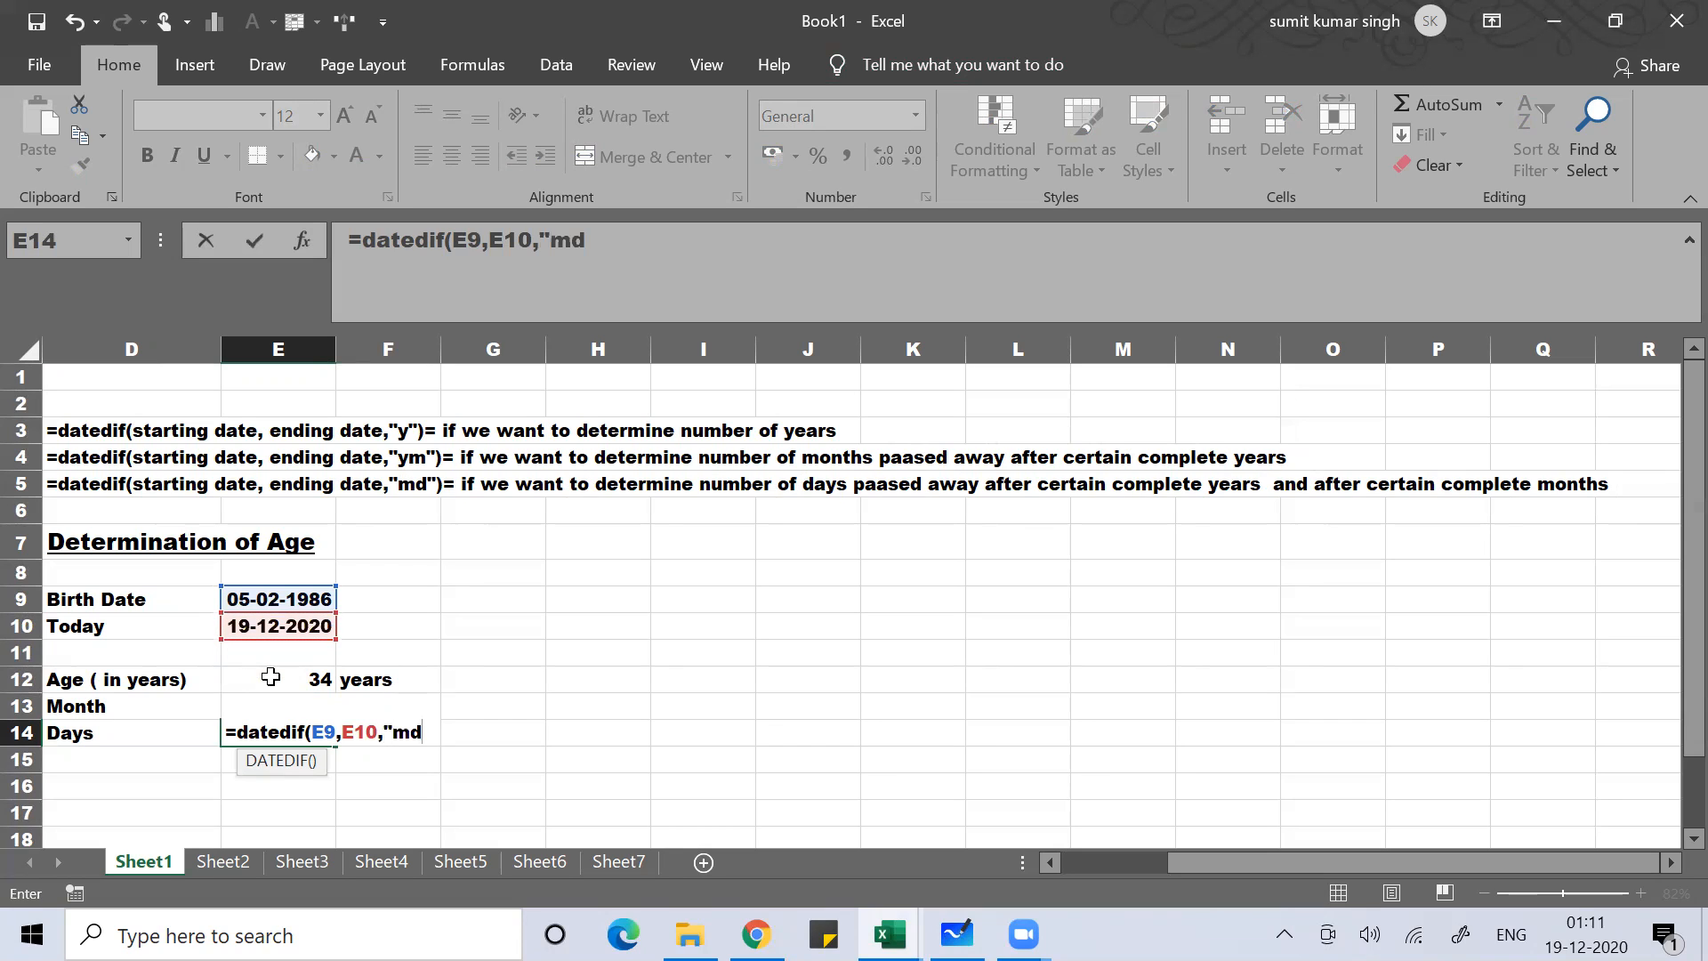
{"action": "type", "text": "\")"}
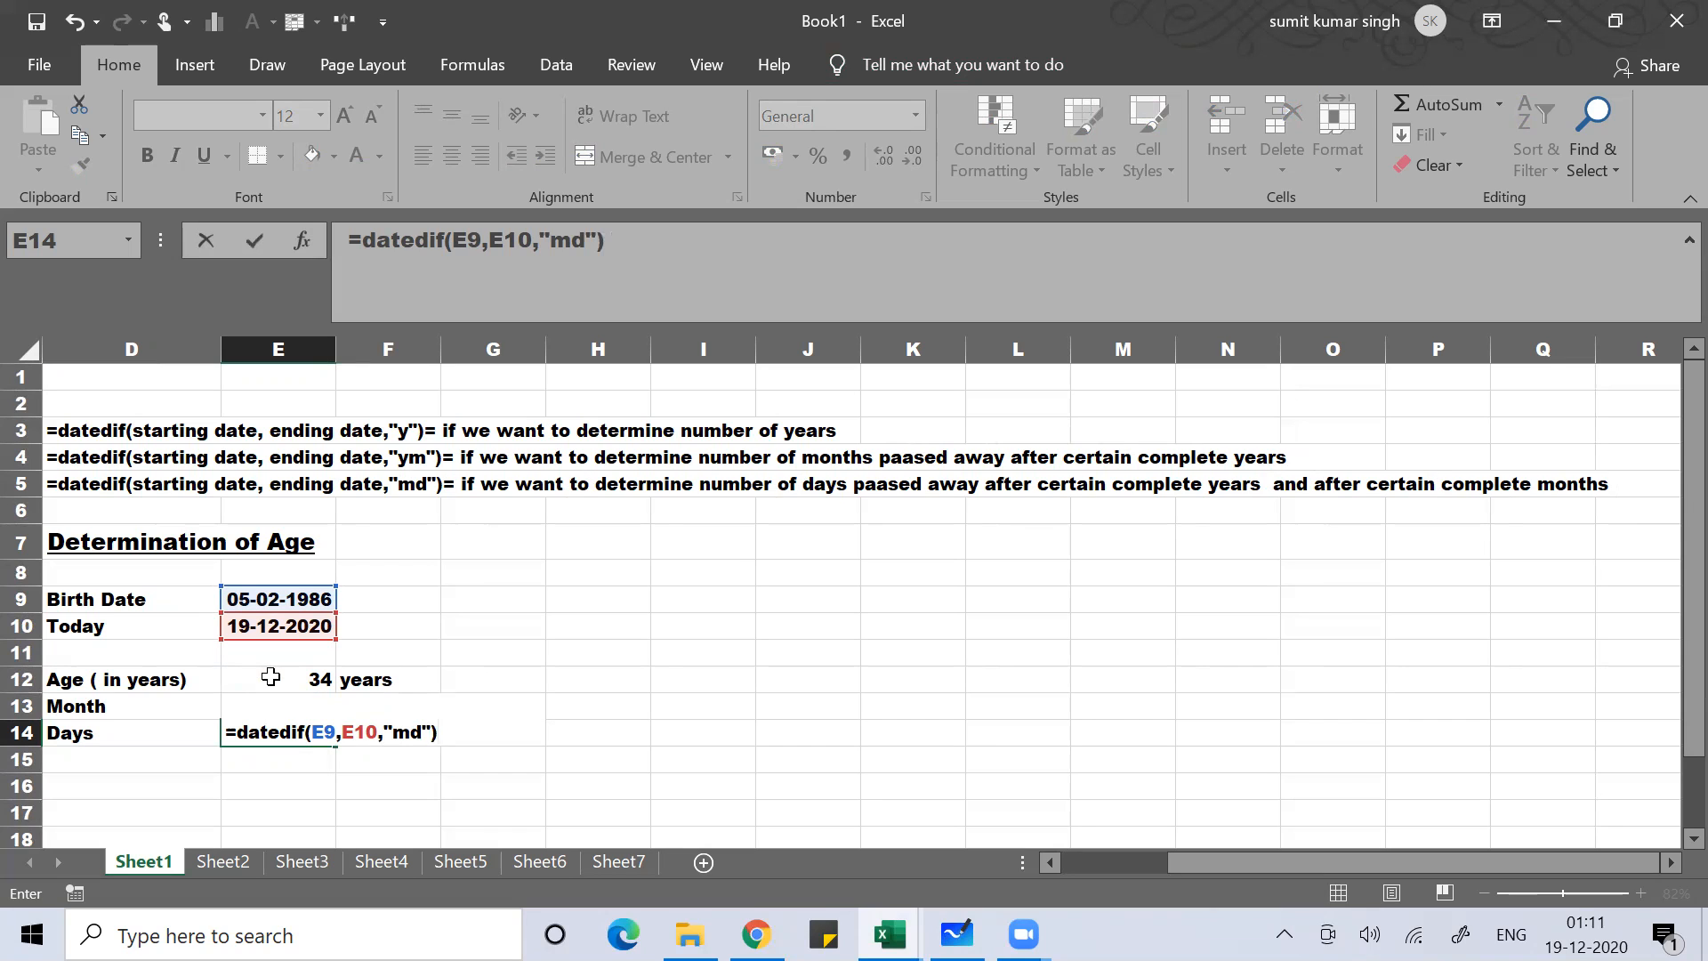
{"action": "key", "text": "Return"}
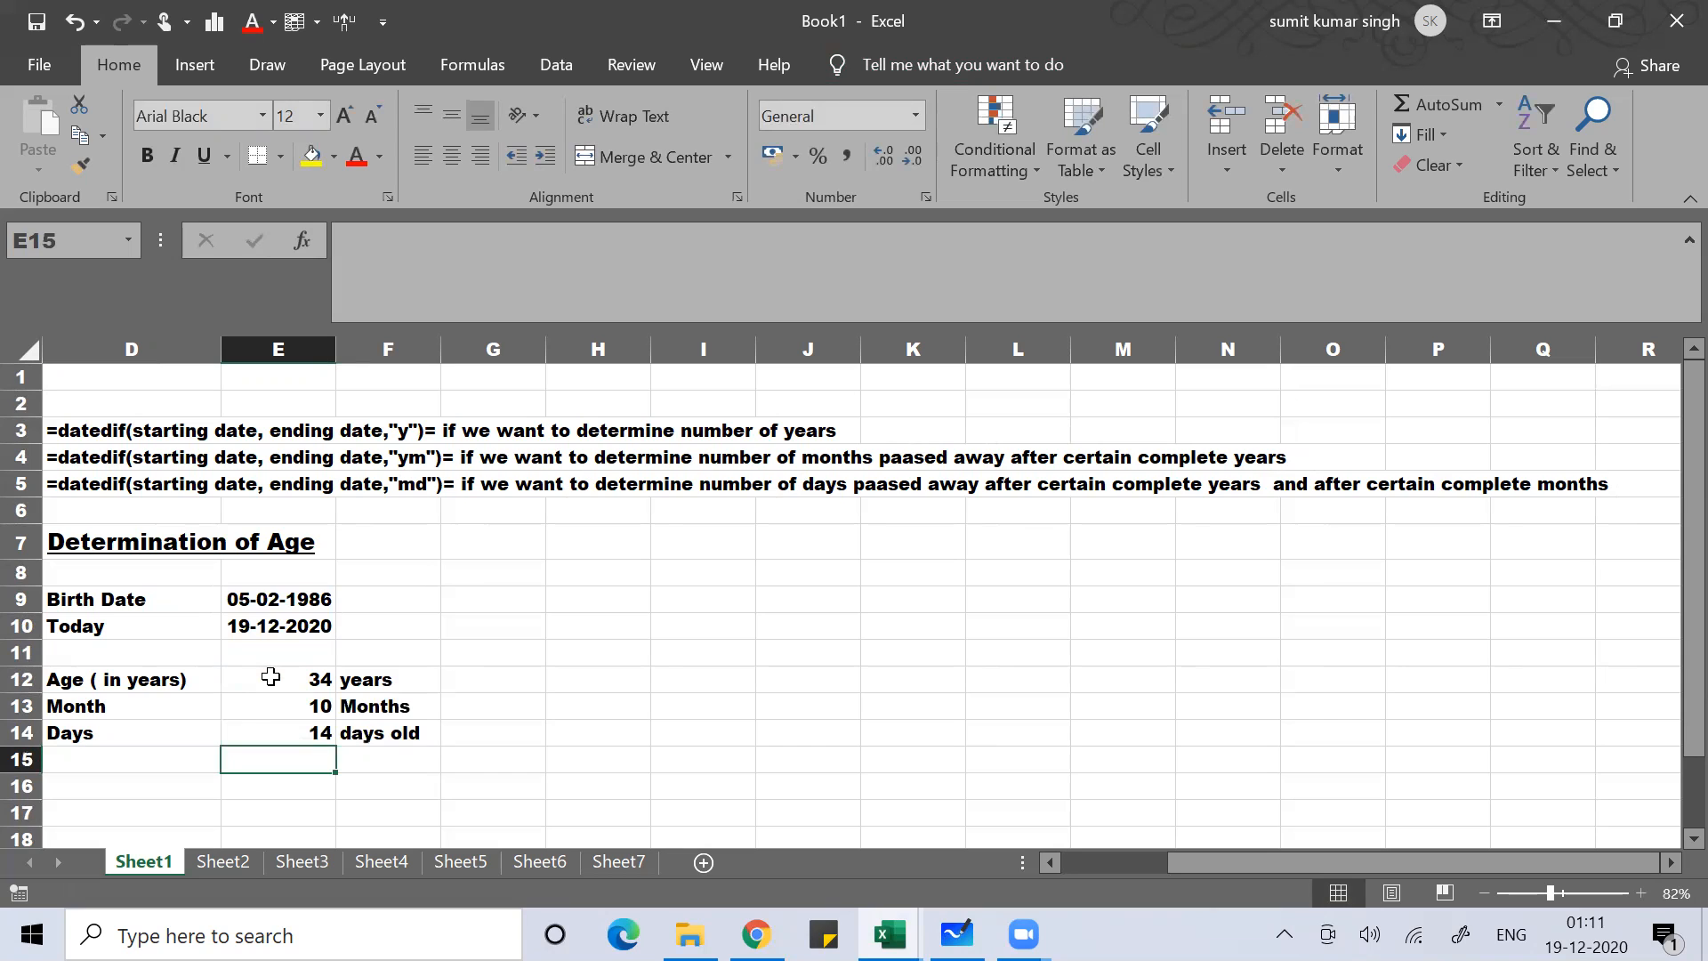
Apply All Borders and Thick Outside Borders to the age result range D12:F14.
{"action": "left_click_drag", "start_coordinate": [147, 673], "coordinate": [396, 736]}
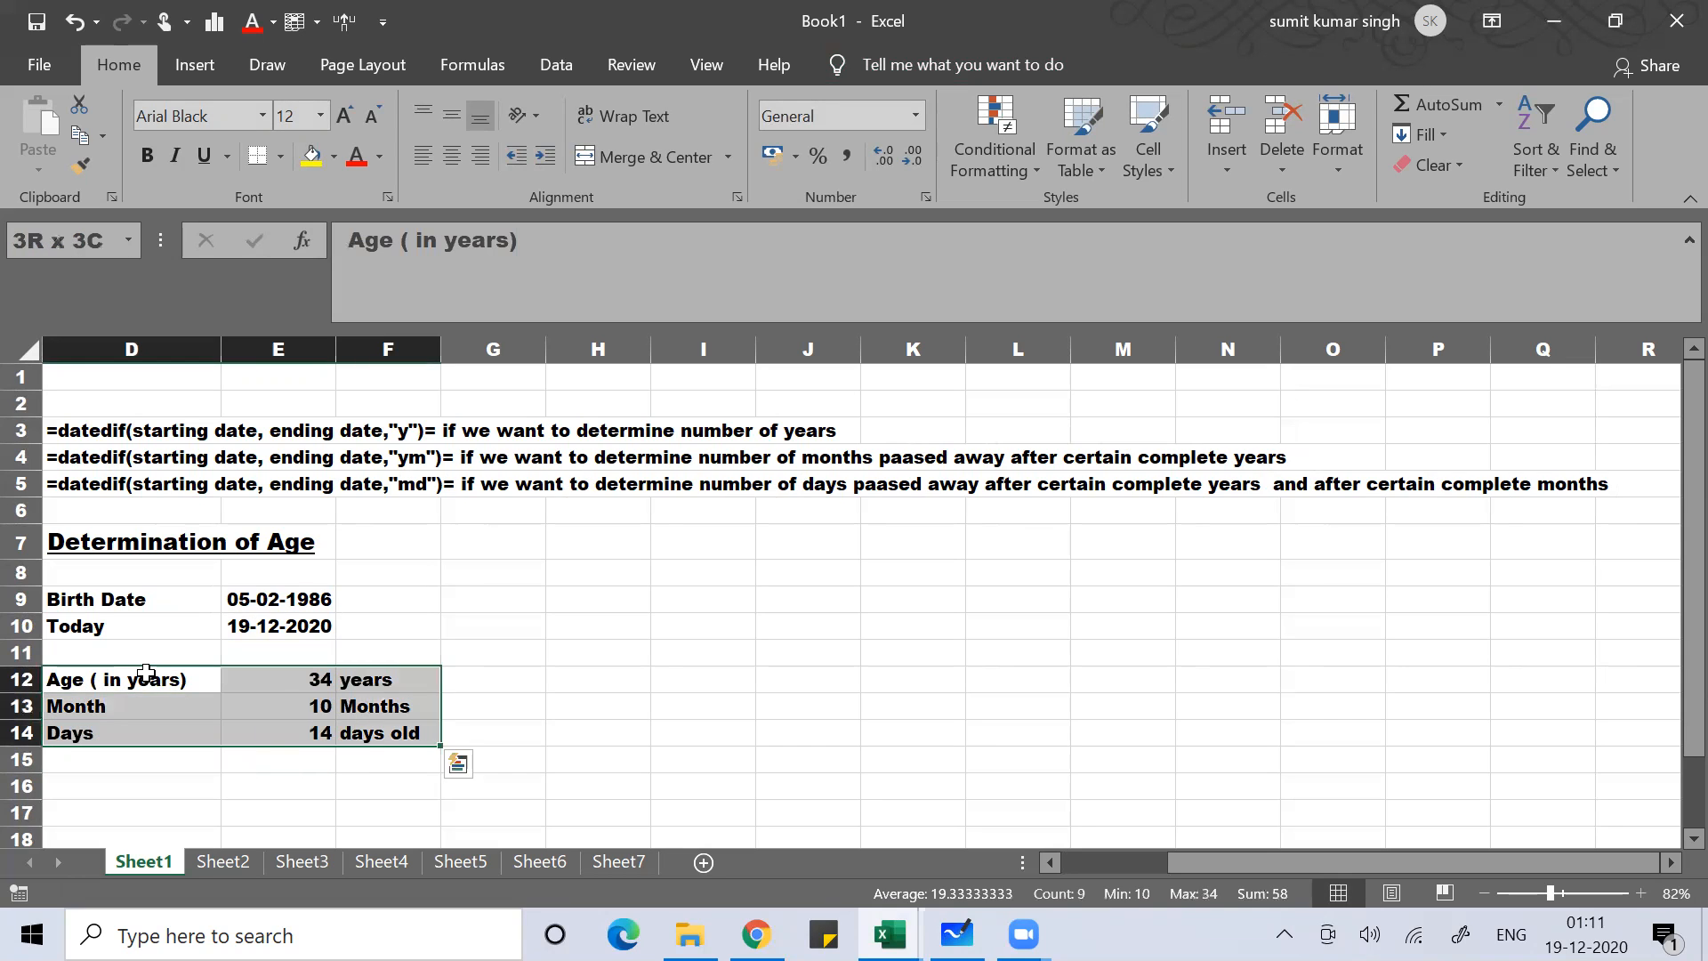
{"action": "left_click", "coordinate": [280, 156]}
{"action": "left_click", "coordinate": [266, 394]}
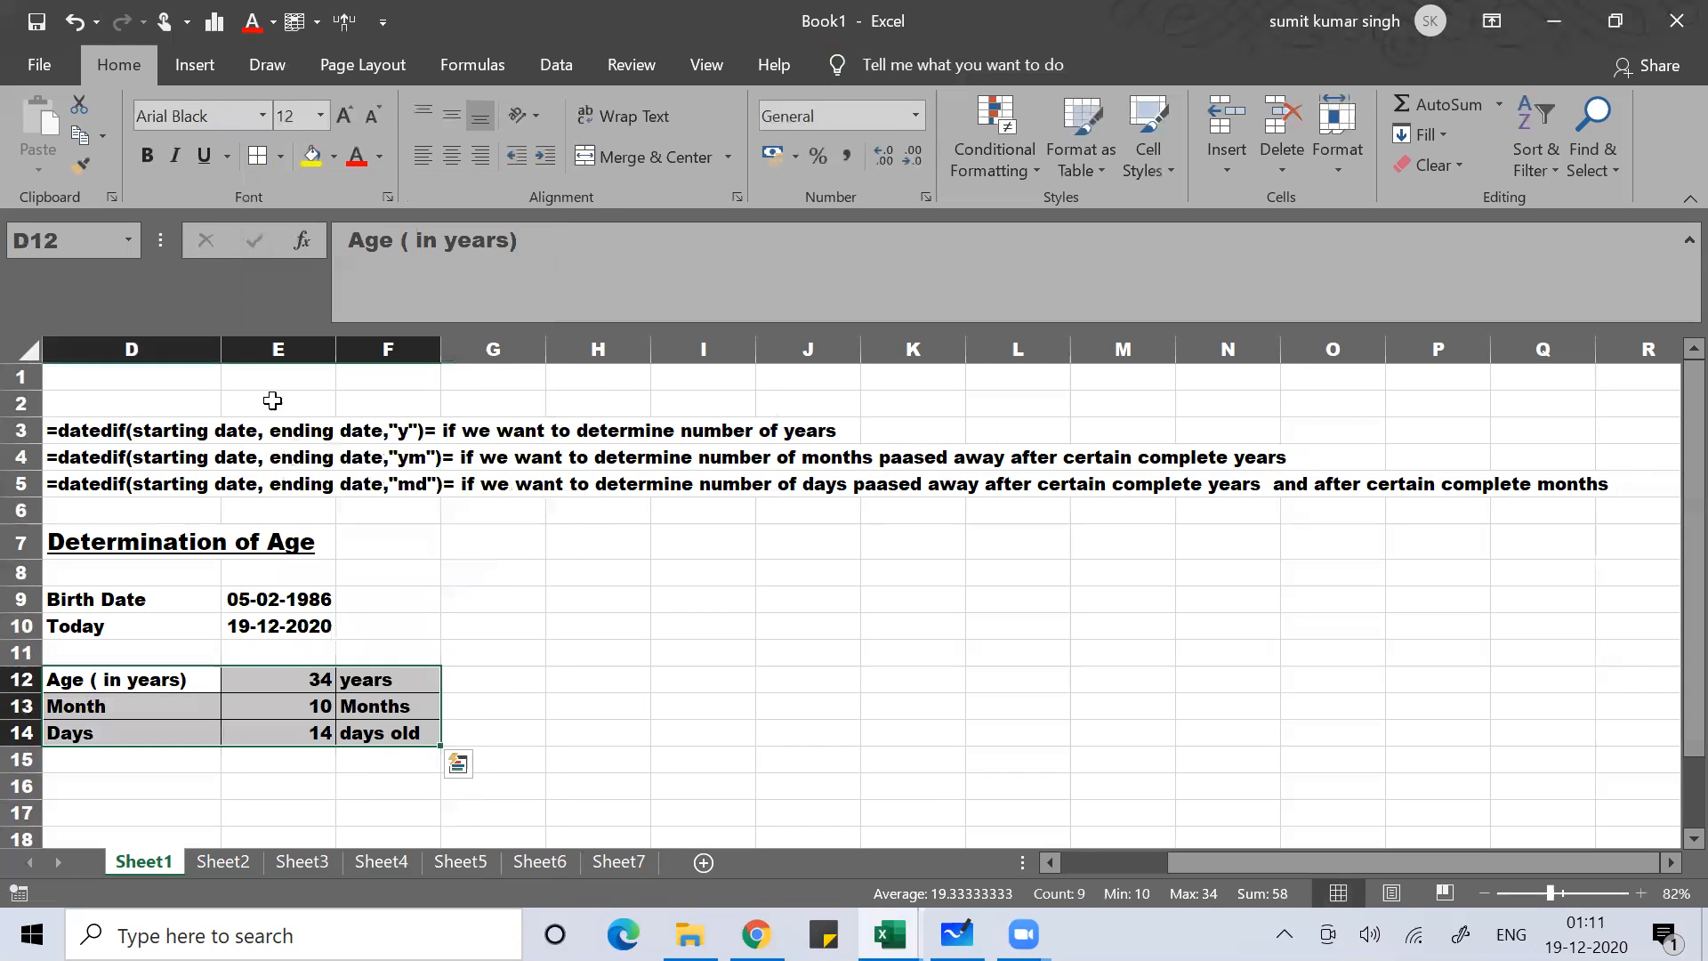
{"action": "left_click", "coordinate": [280, 157]}
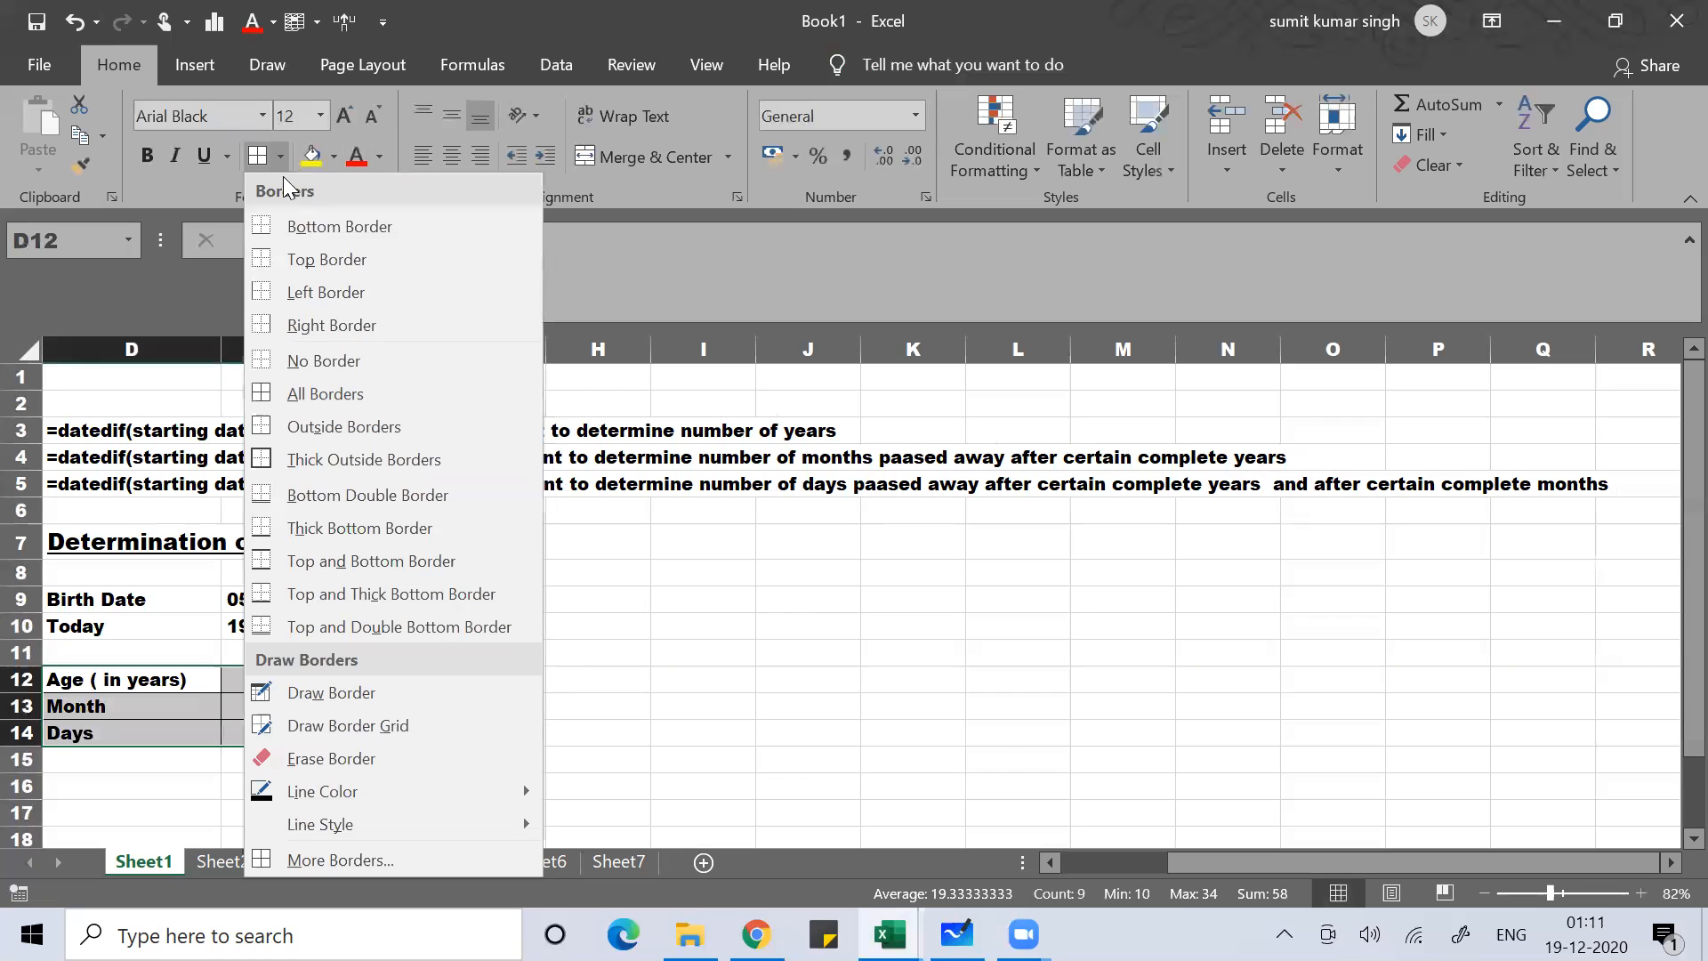
{"action": "left_click", "coordinate": [320, 457]}
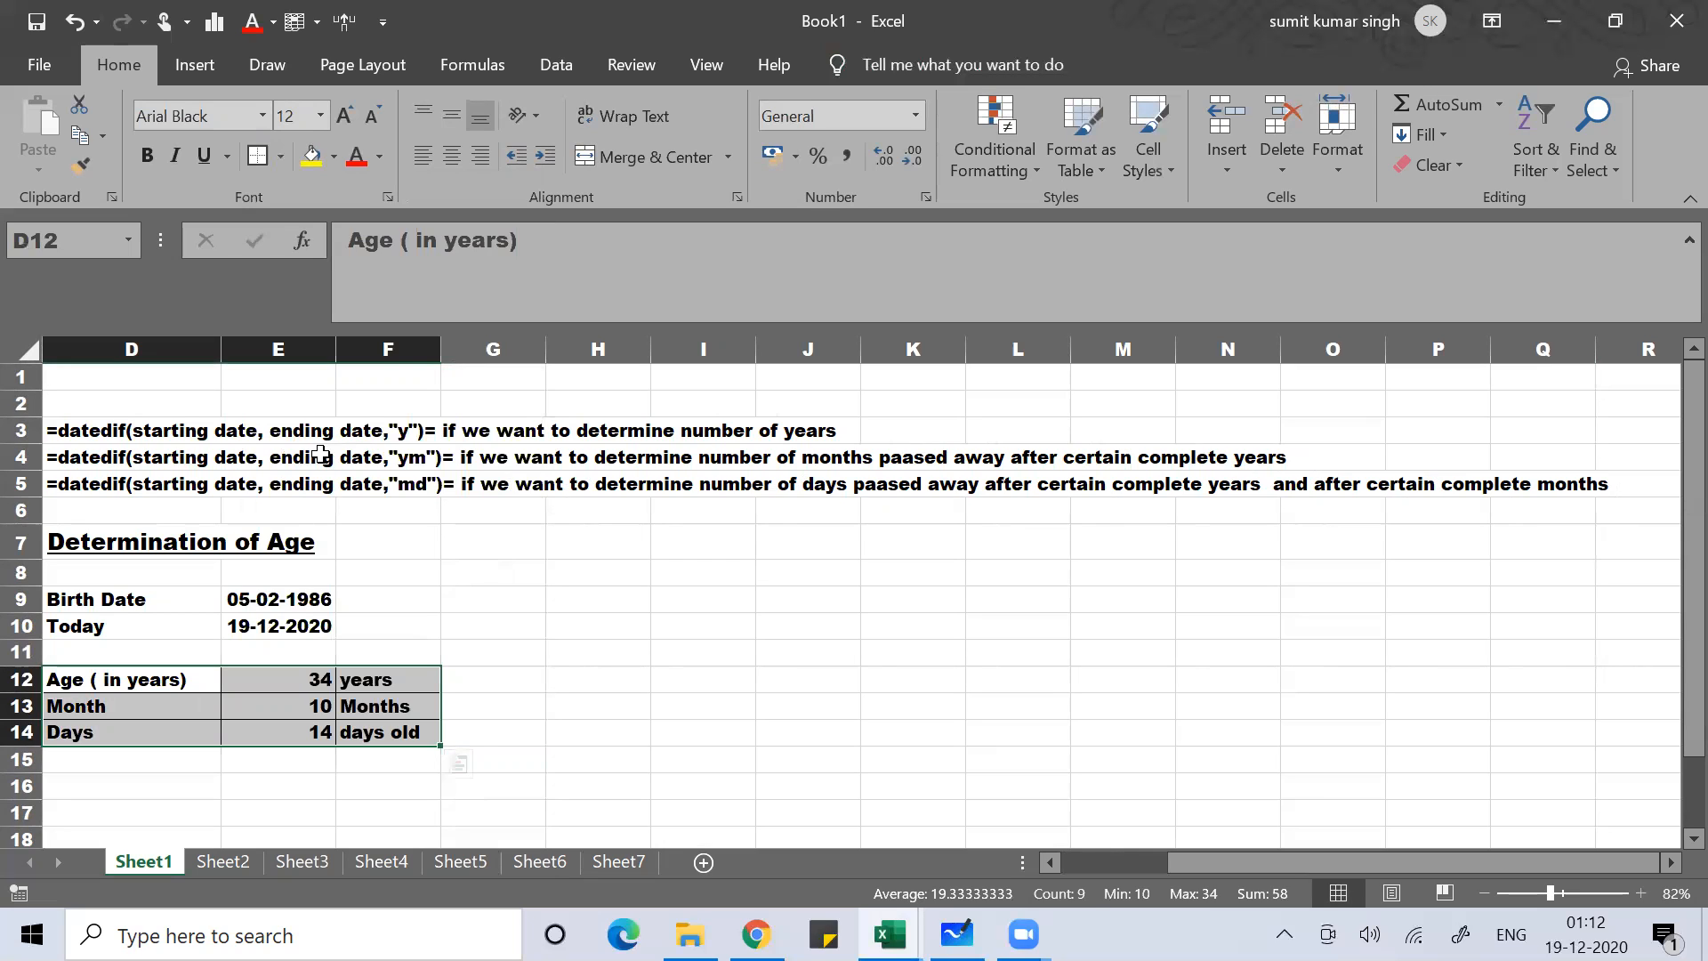
{"action": "left_click", "coordinate": [475, 635]}
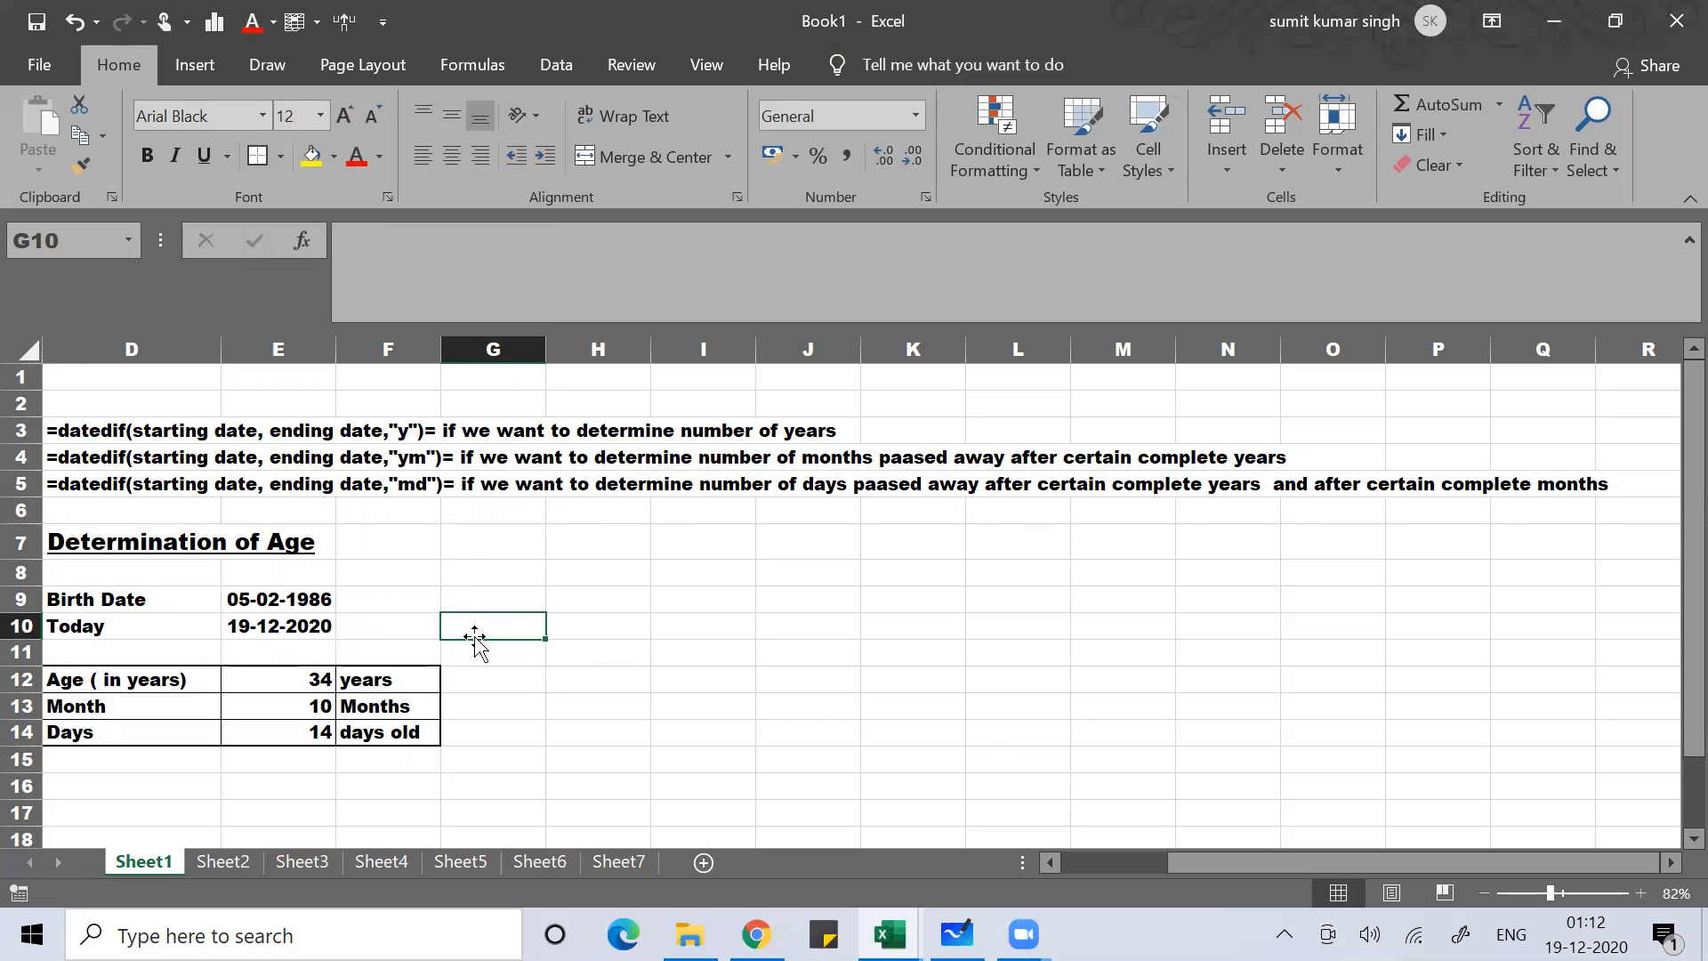
Enter the label "Statement" in D16 and move on to E16.
{"action": "key", "text": "Down"}
{"action": "key", "text": "Down"}
{"action": "key", "text": "Down"}
{"action": "key", "text": "Down"}
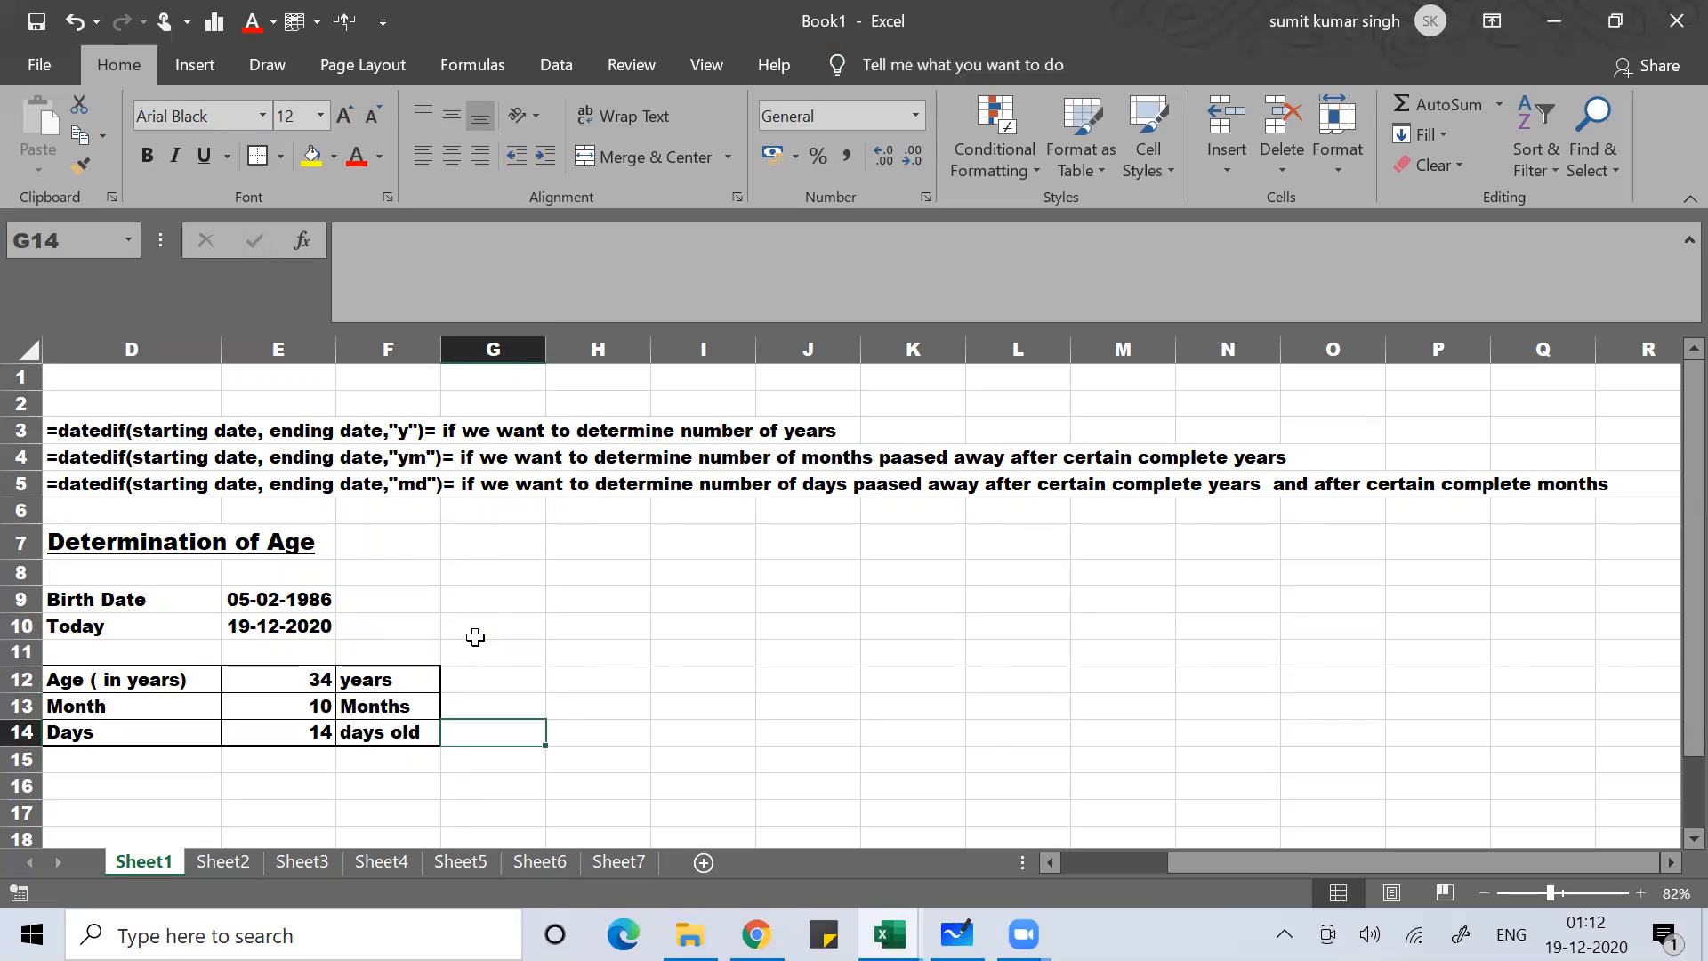
{"action": "key", "text": "Down"}
{"action": "key", "text": "Left"}
{"action": "key", "text": "Left"}
{"action": "key", "text": "Left"}
{"action": "key", "text": "Left"}
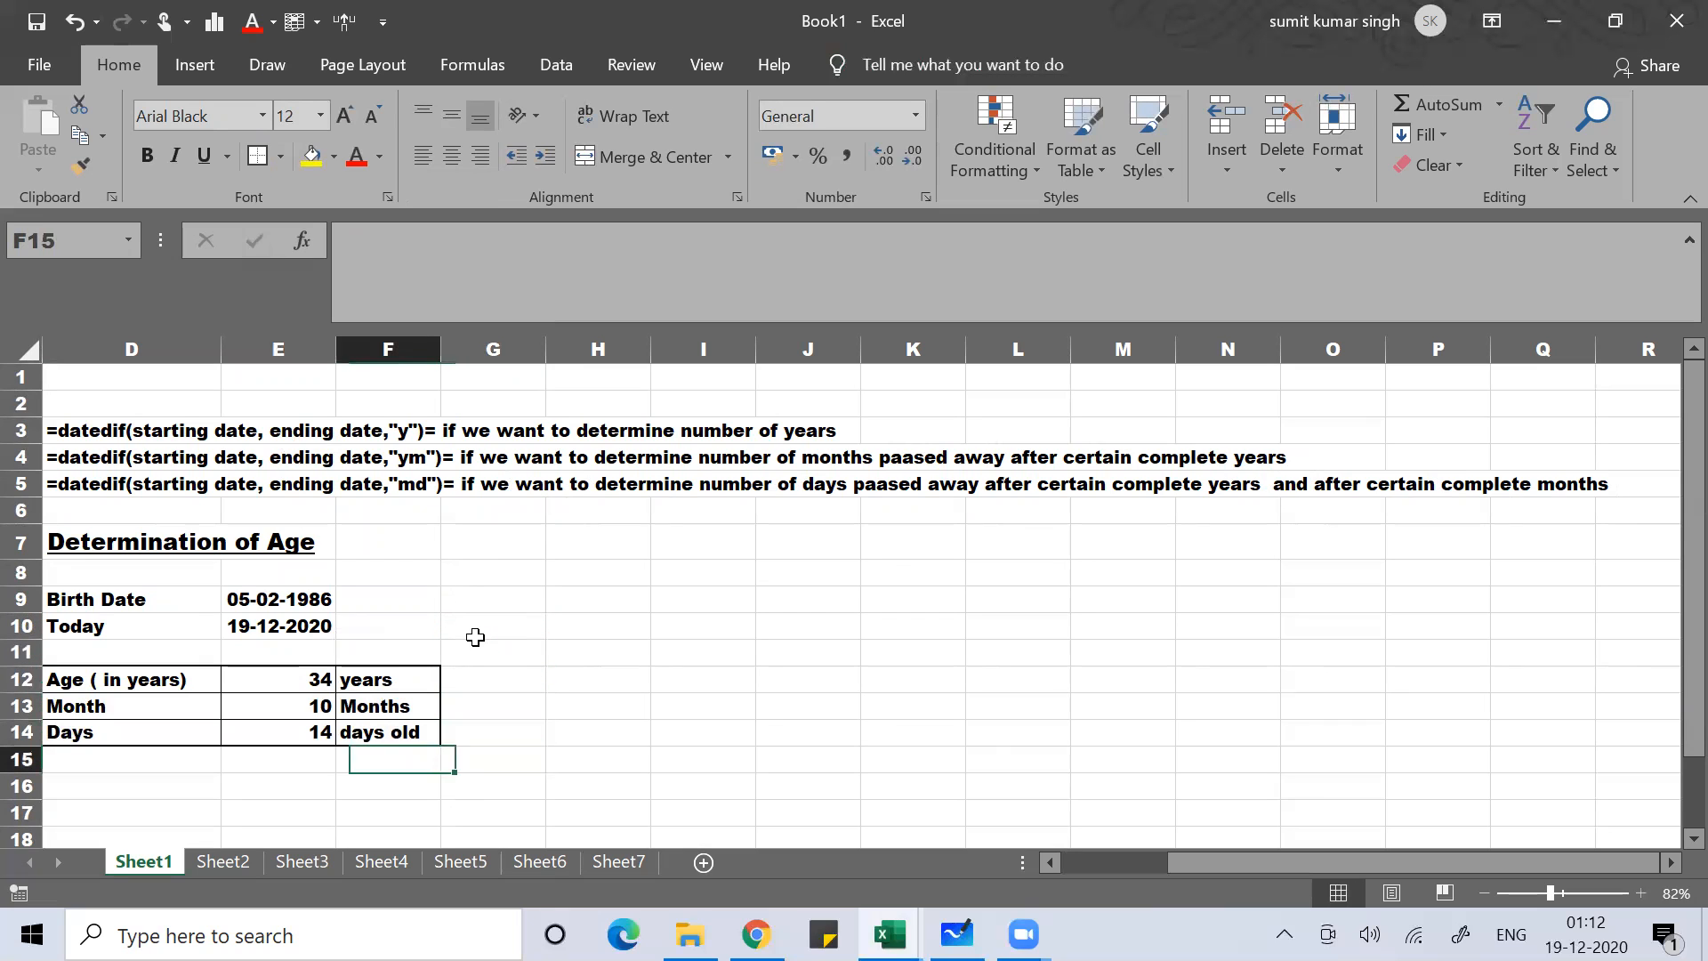
{"action": "key", "text": "Right"}
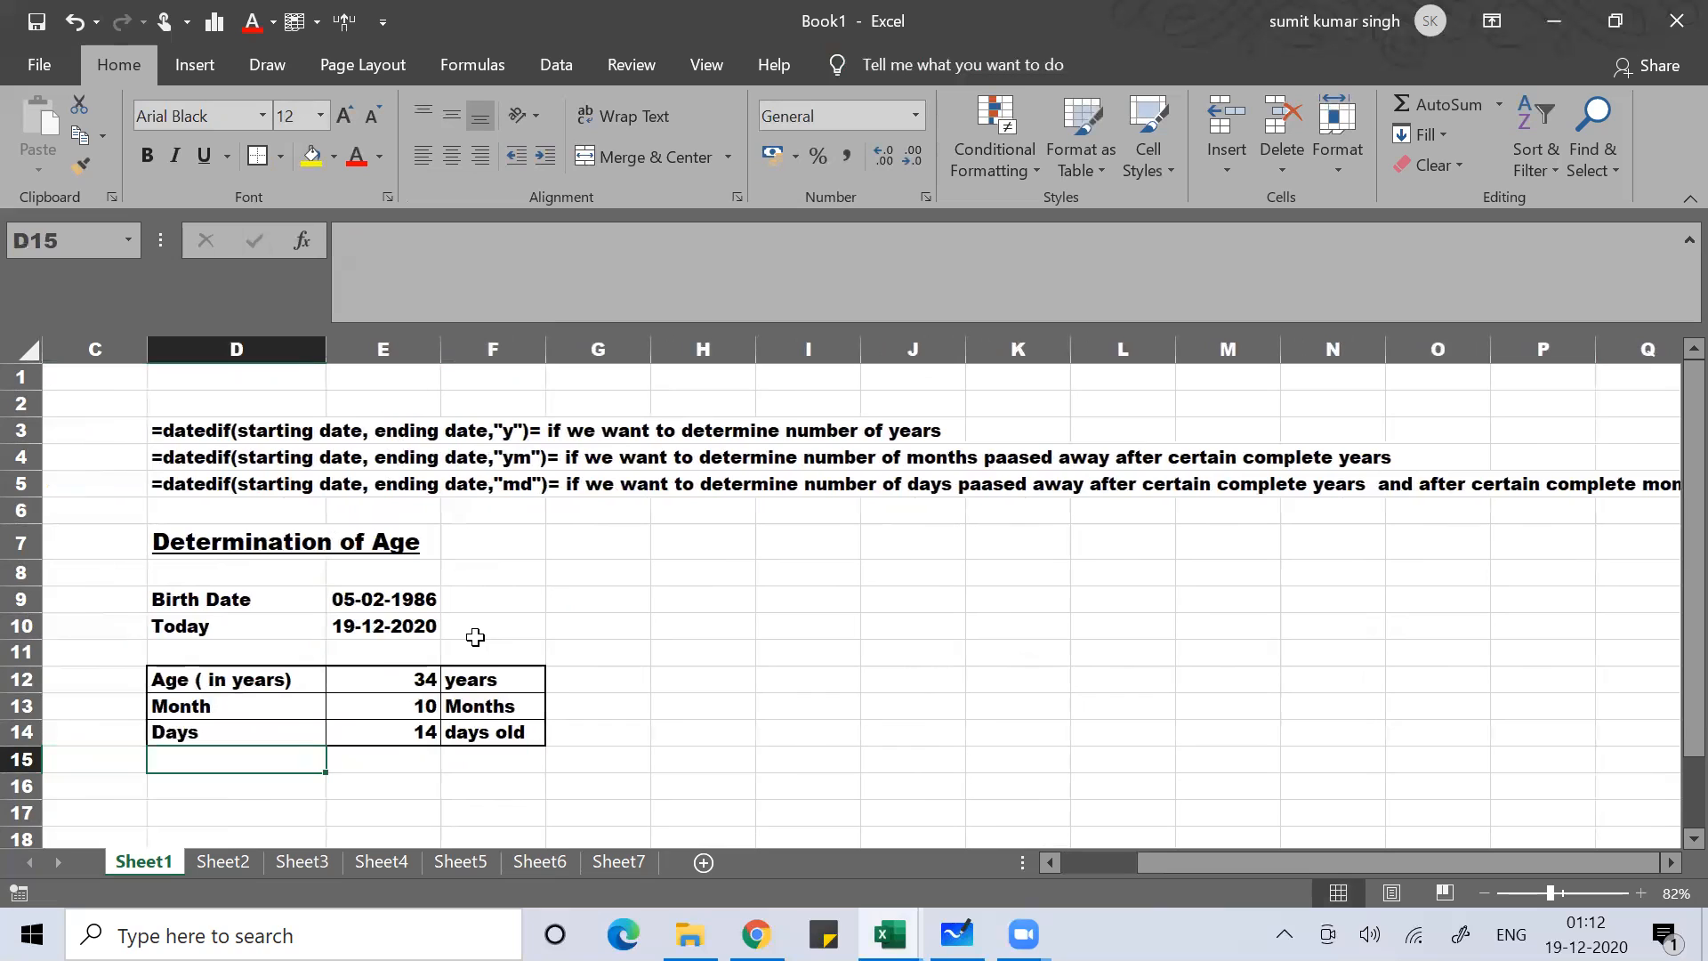
{"action": "key", "text": "Down"}
{"action": "type", "text": "A"}
{"action": "key", "text": "BackSpace"}
{"action": "type", "text": "Sta"}
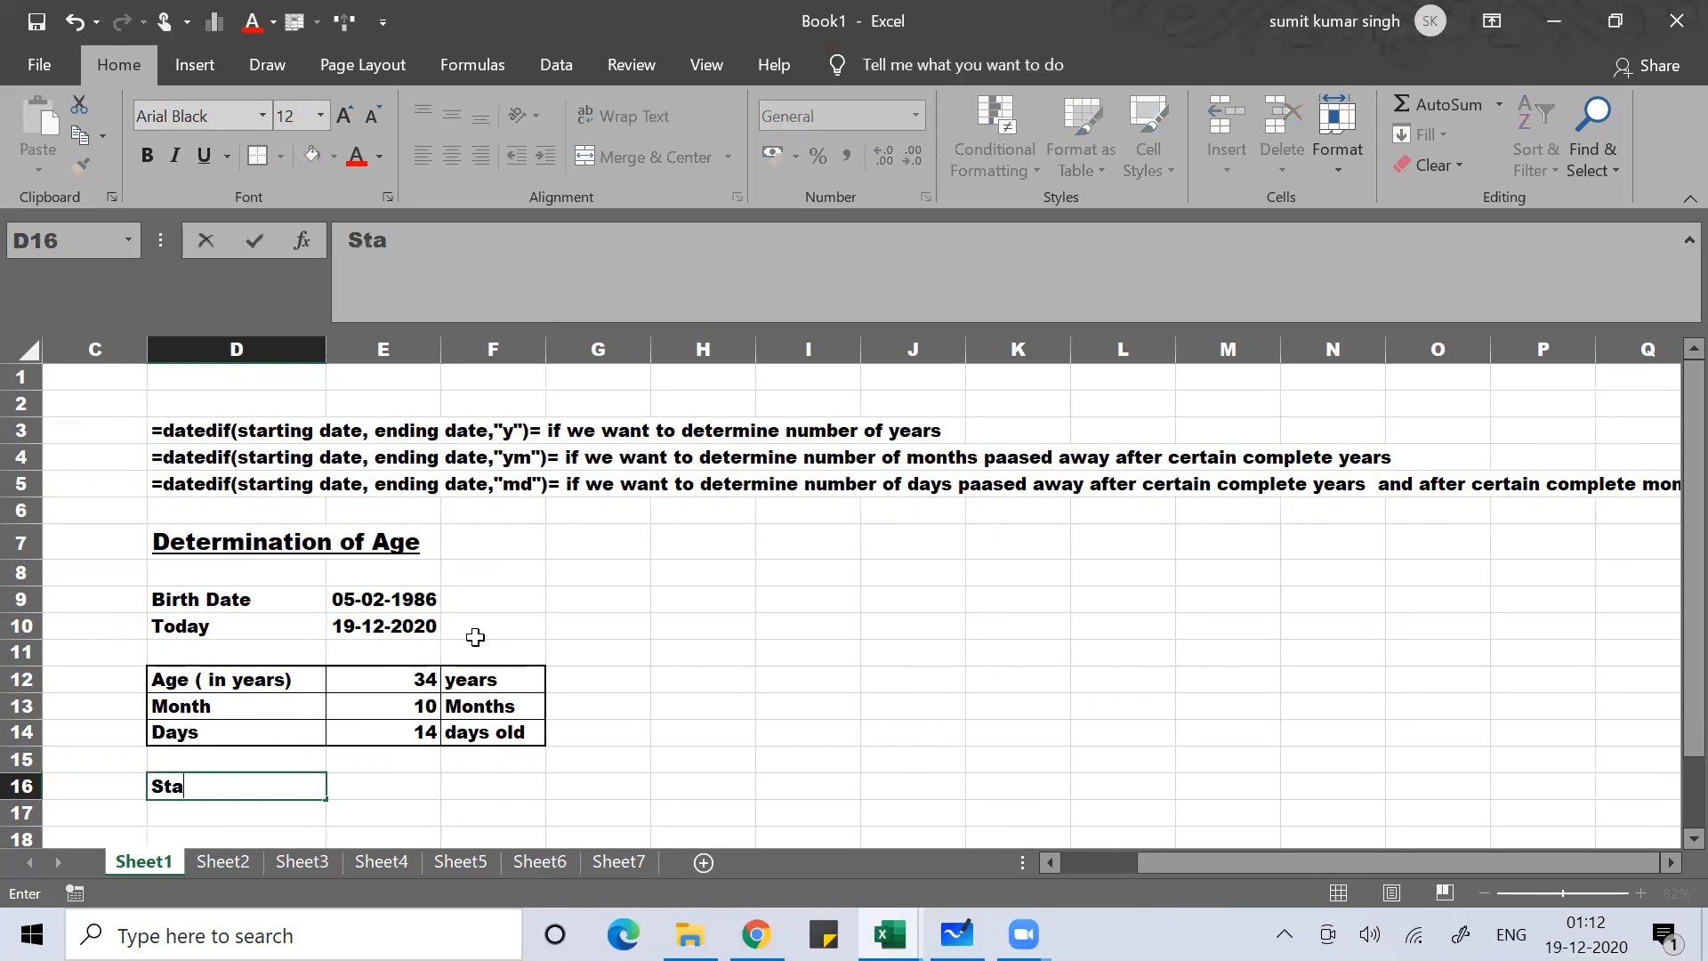
{"action": "type", "text": "tement"}
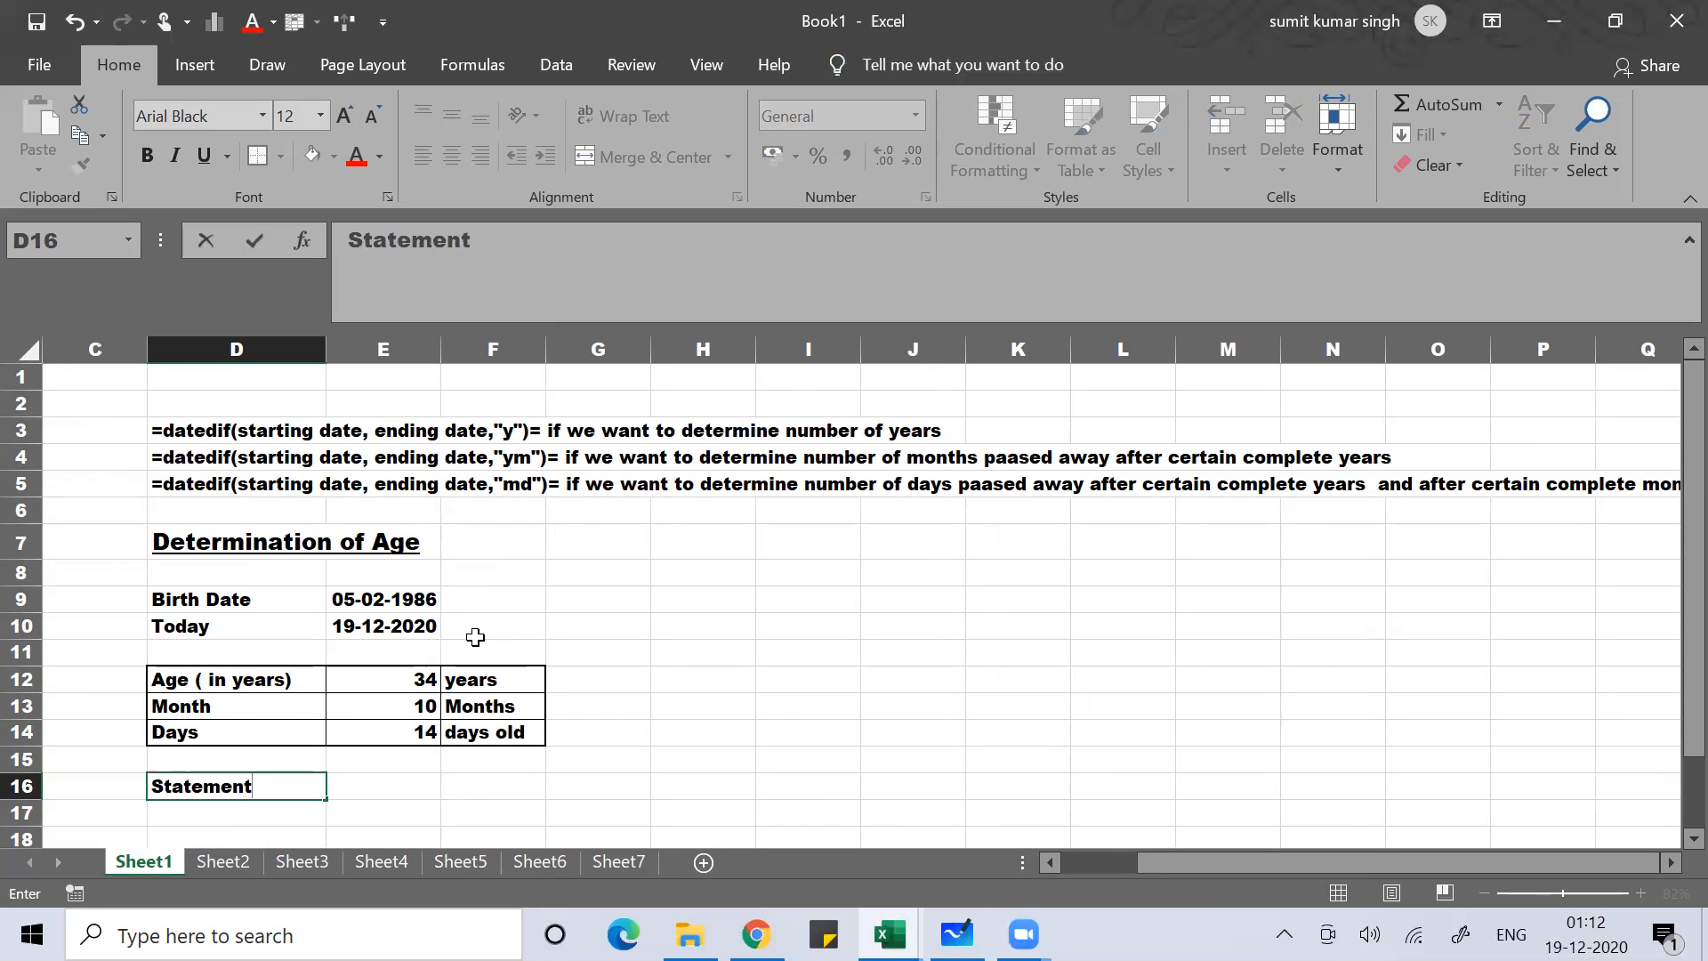
{"action": "key", "text": "Tab"}
Write the first part of the statement formula in E16: ="My age is"&" "&datedif(E9,E10,"y")&" "&"years"&" "&.
{"action": "type", "text": "="}
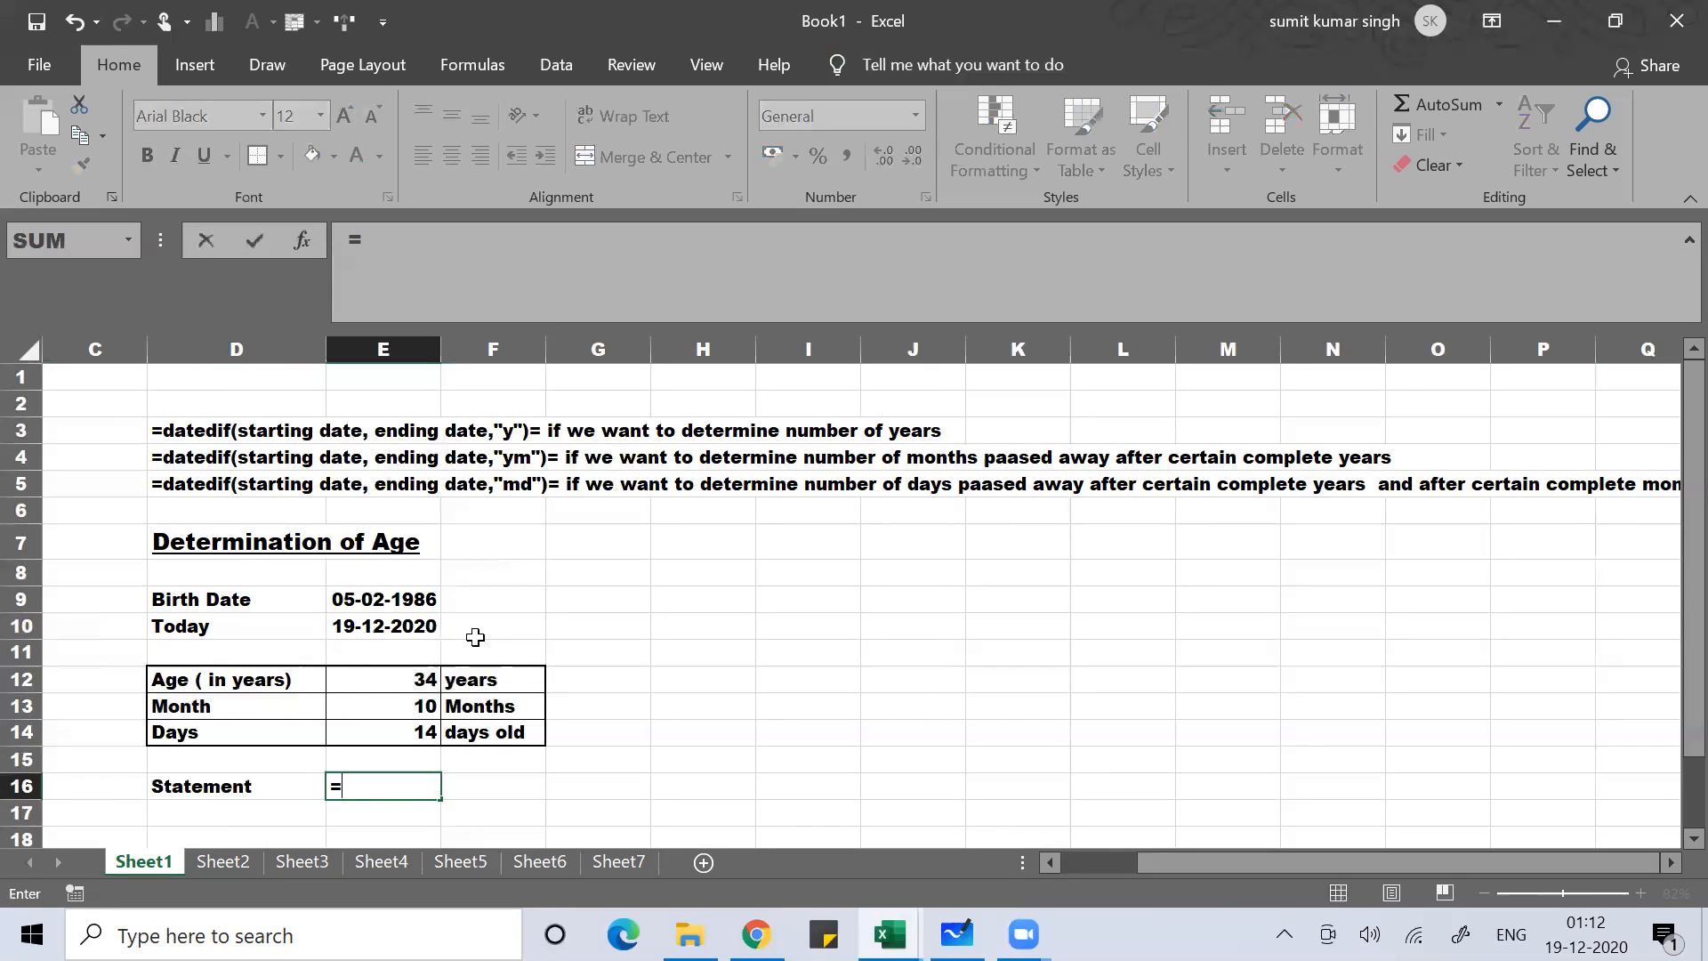
{"action": "type", "text": "\"My age"}
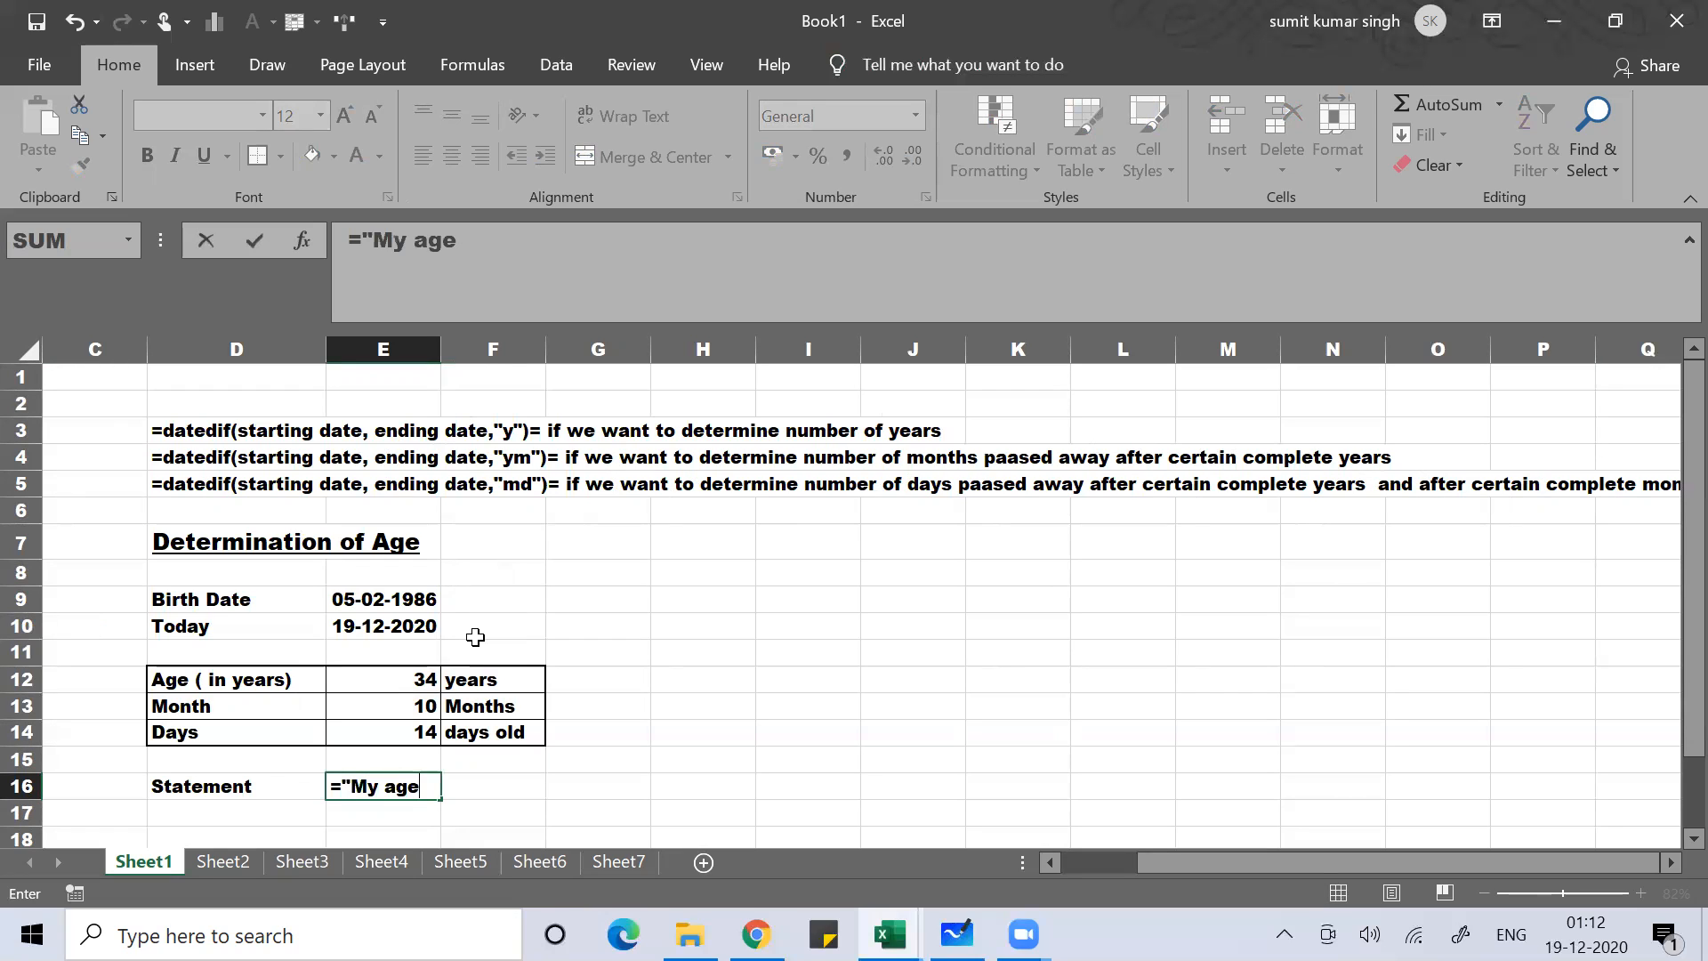
{"action": "type", "text": " is\"&\" \"&"}
{"action": "type", "text": "date"}
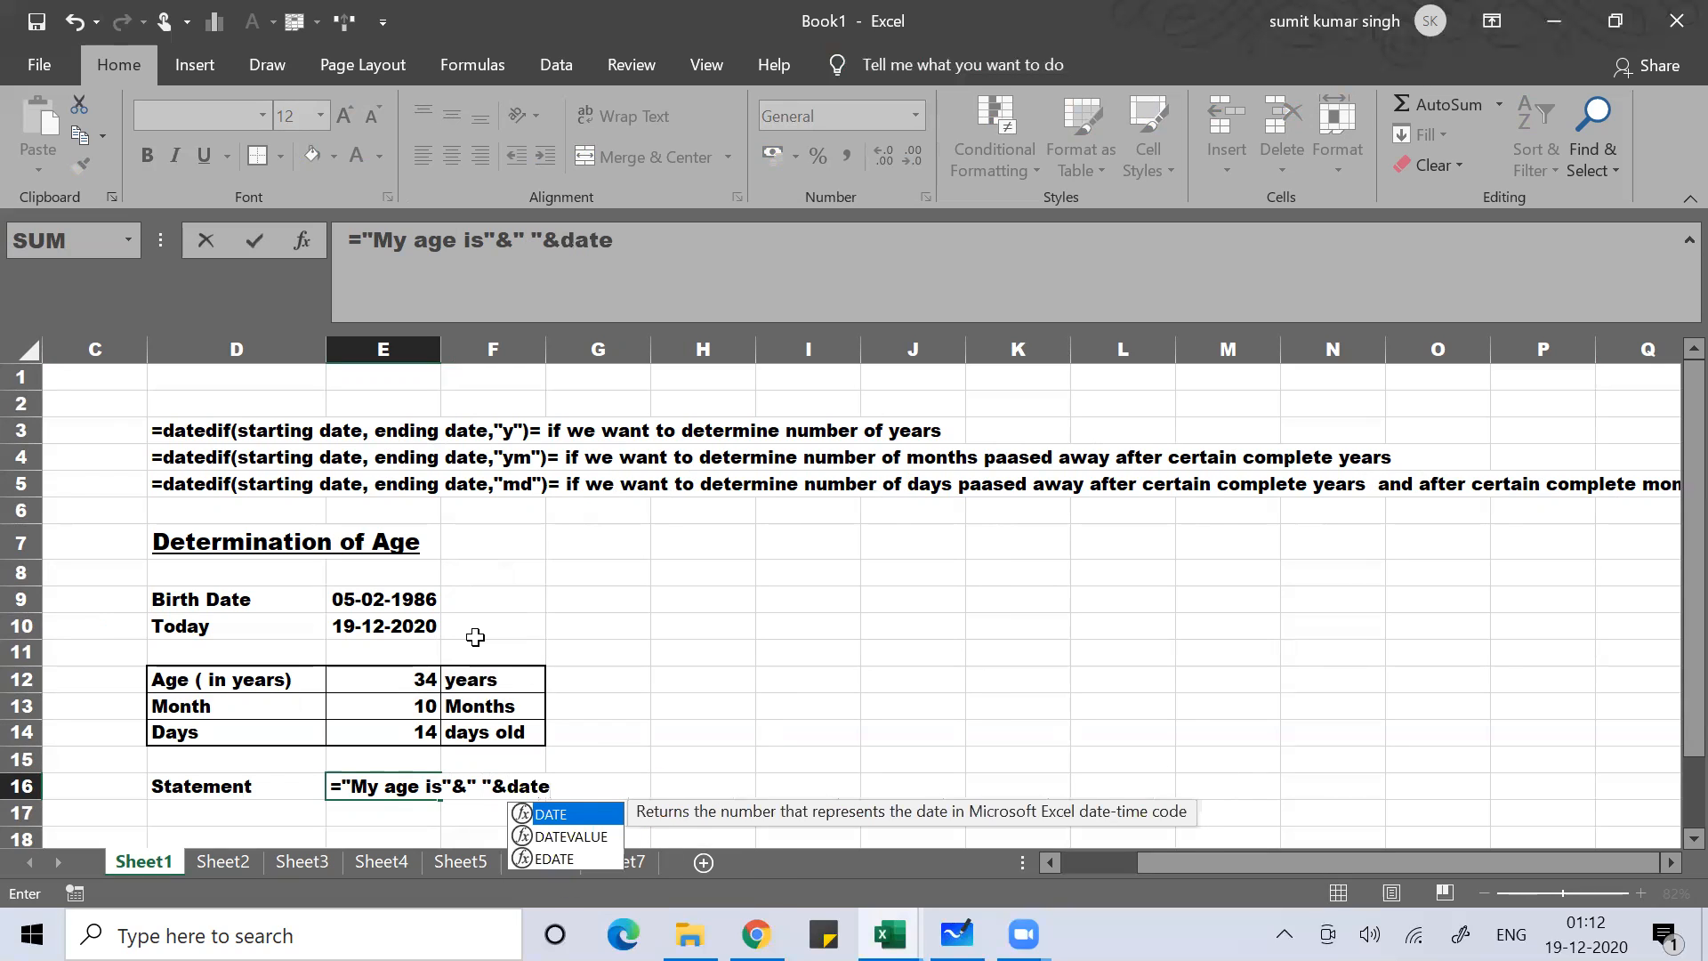
{"action": "type", "text": "dif"}
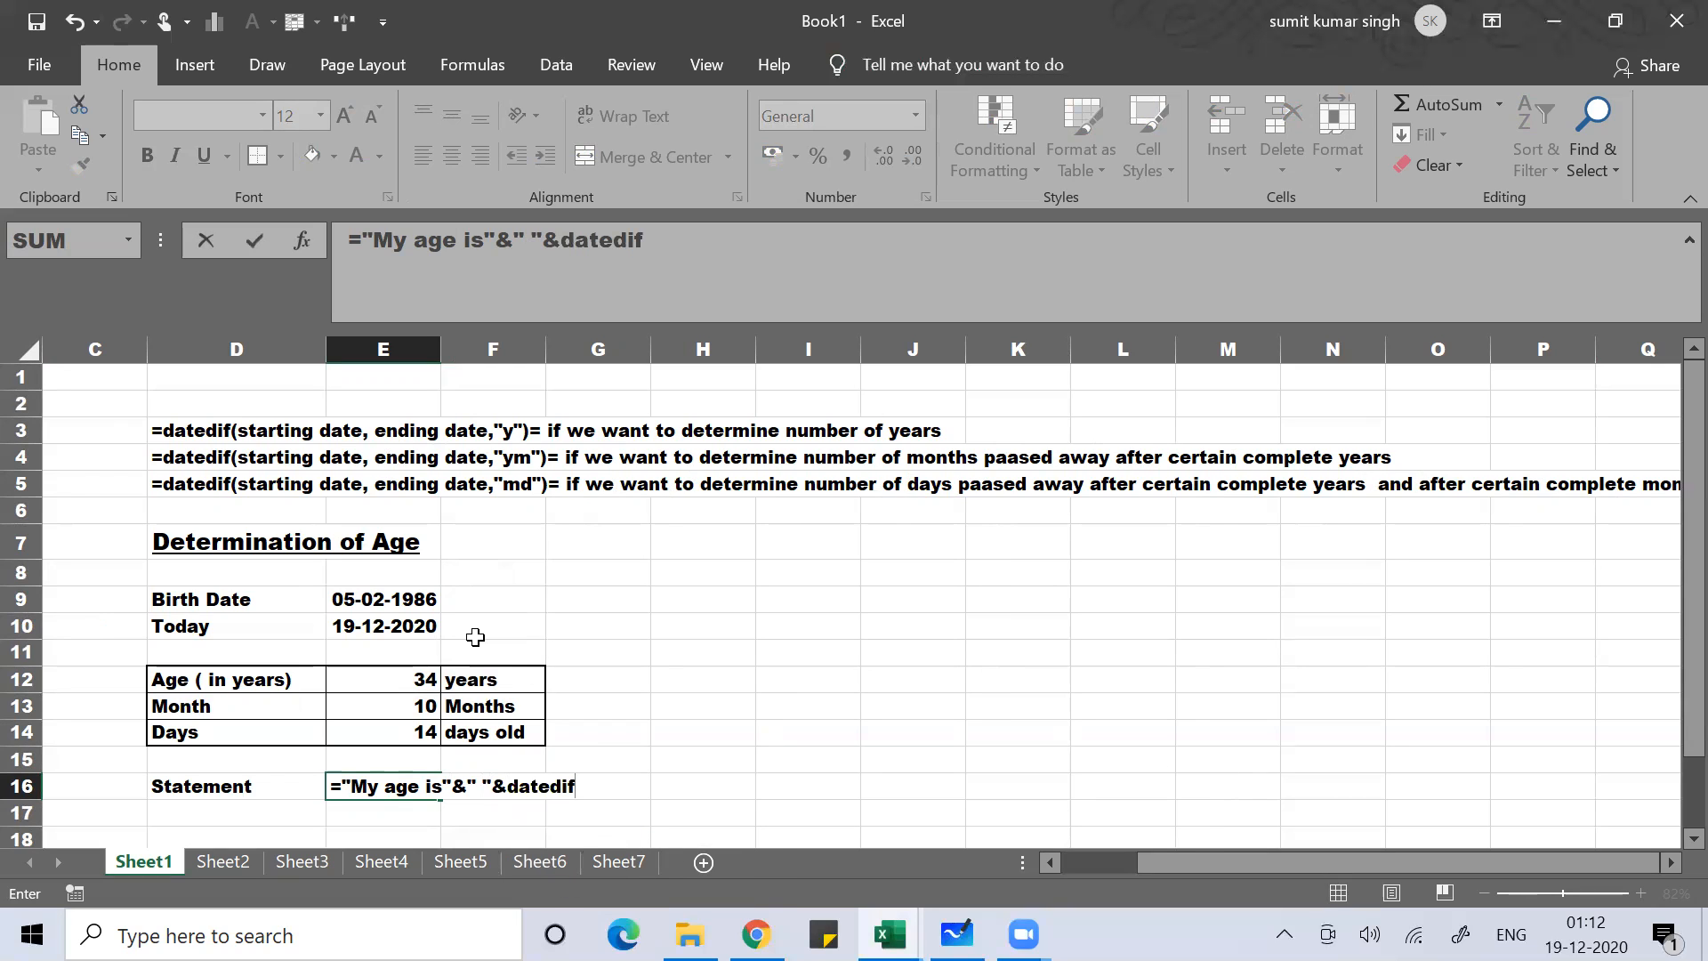
{"action": "type", "text": "("}
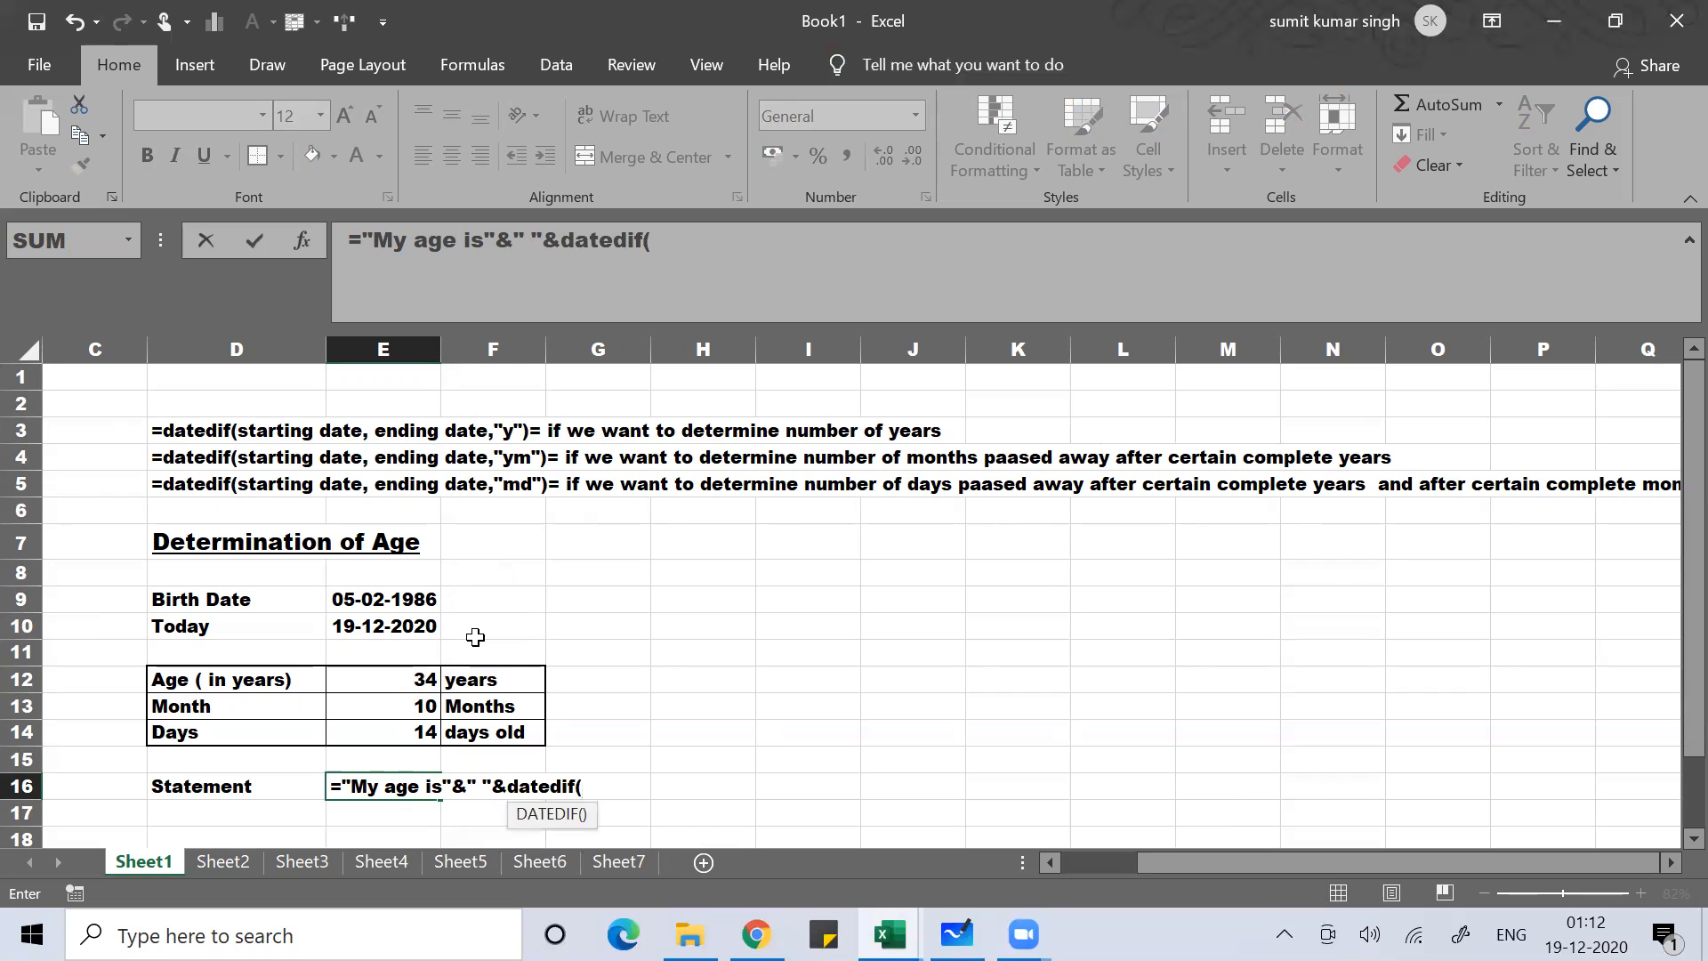
{"action": "left_click", "coordinate": [394, 602]}
{"action": "type", "text": ","}
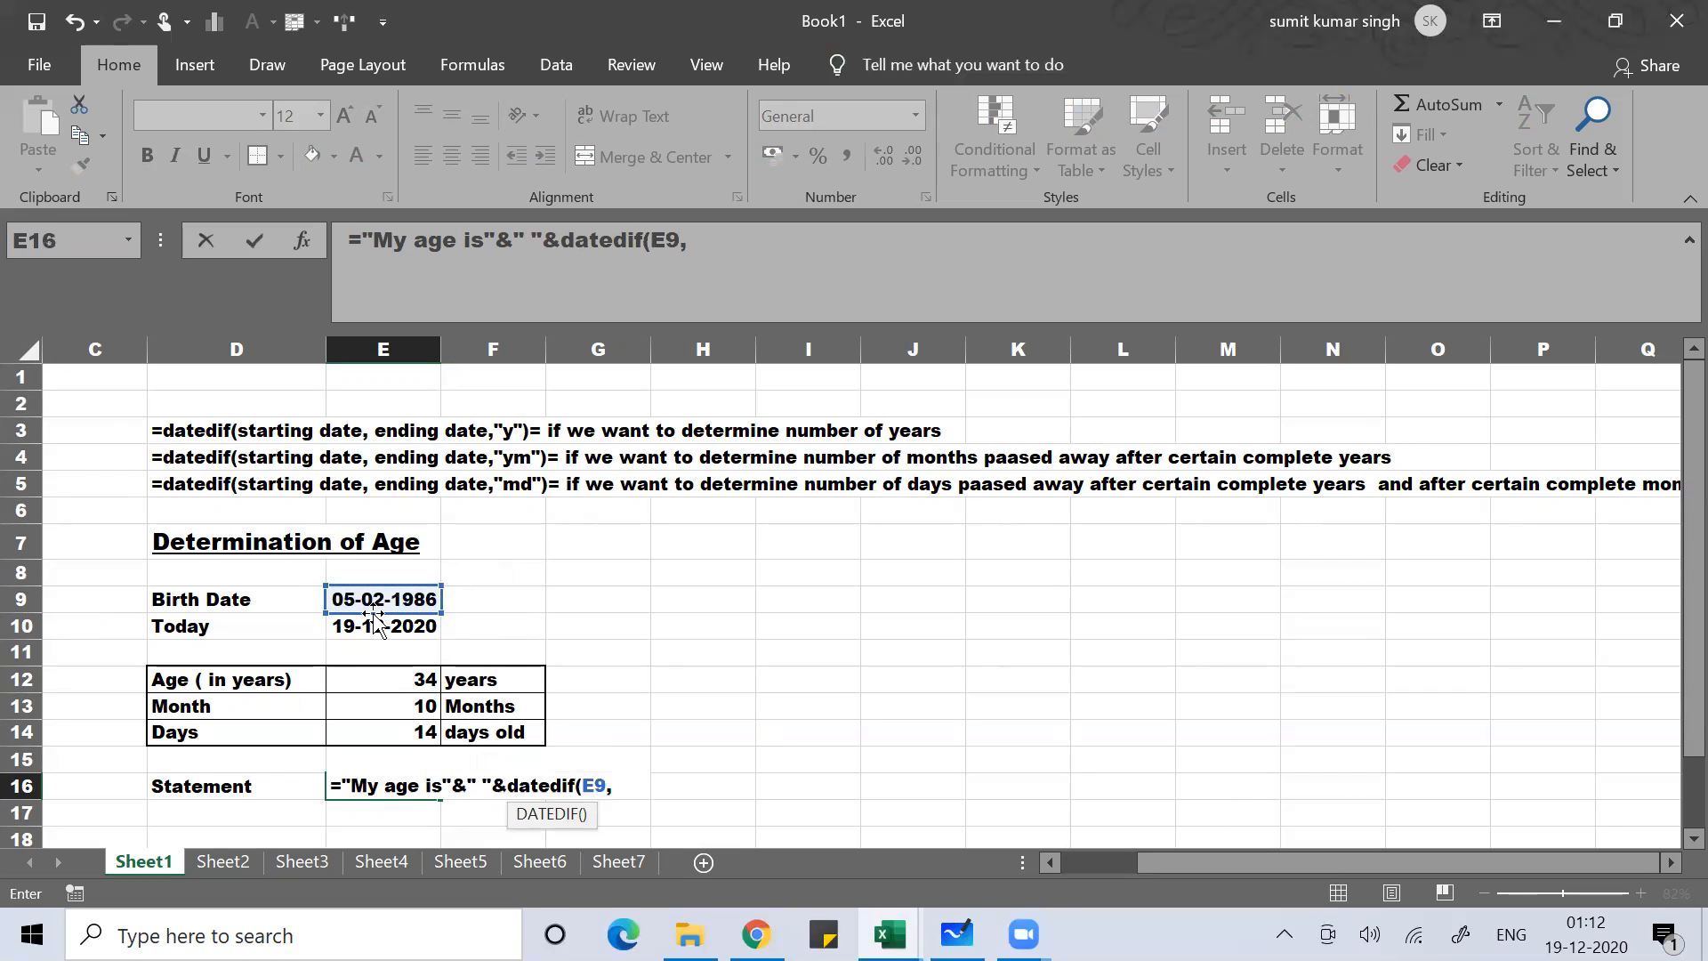
{"action": "left_click", "coordinate": [343, 632]}
{"action": "type", "text": ",\"y"}
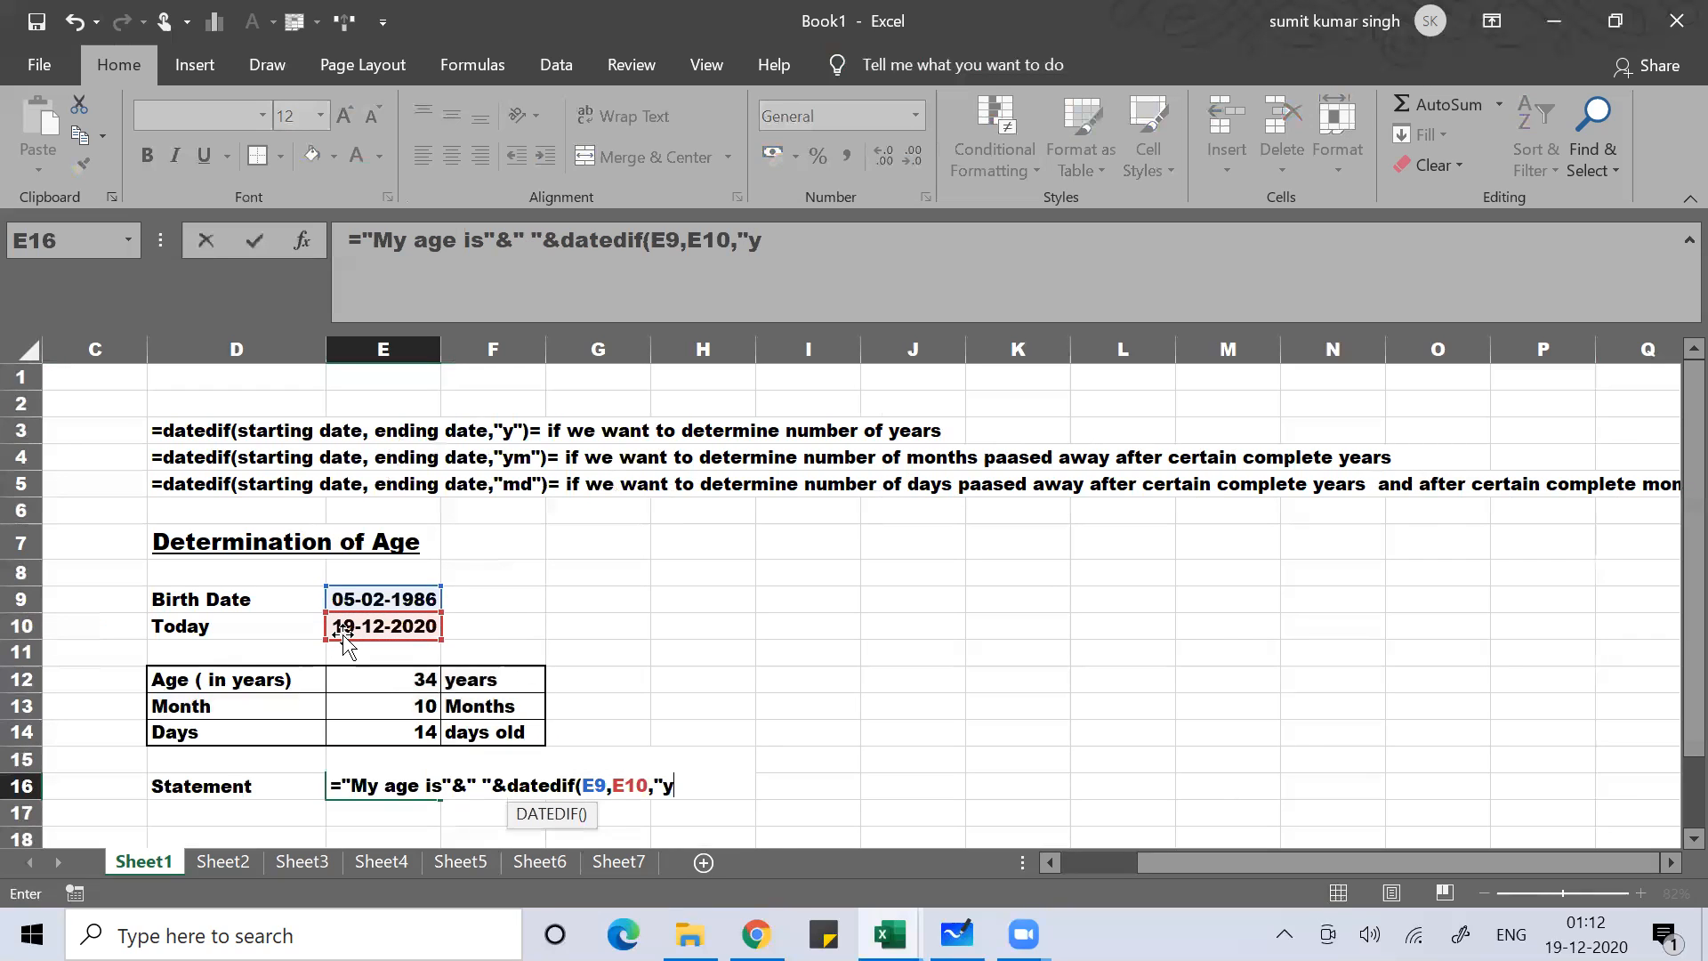
{"action": "type", "text": "\")"}
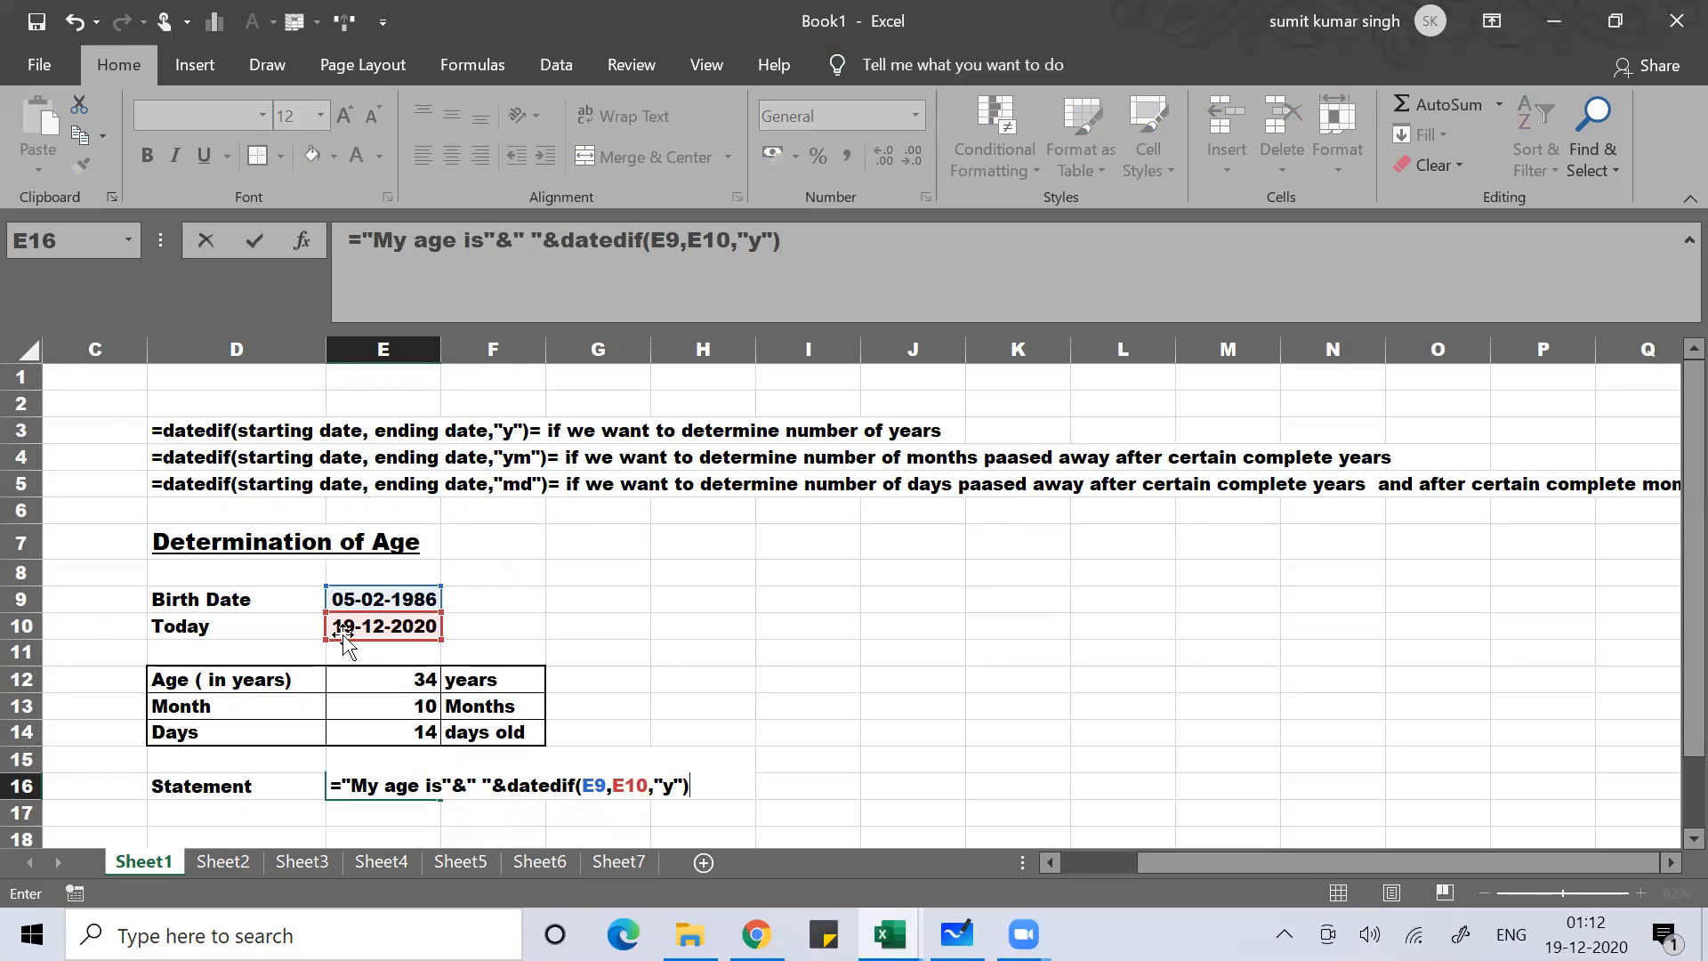
{"action": "type", "text": "&\" \"&\"years\""}
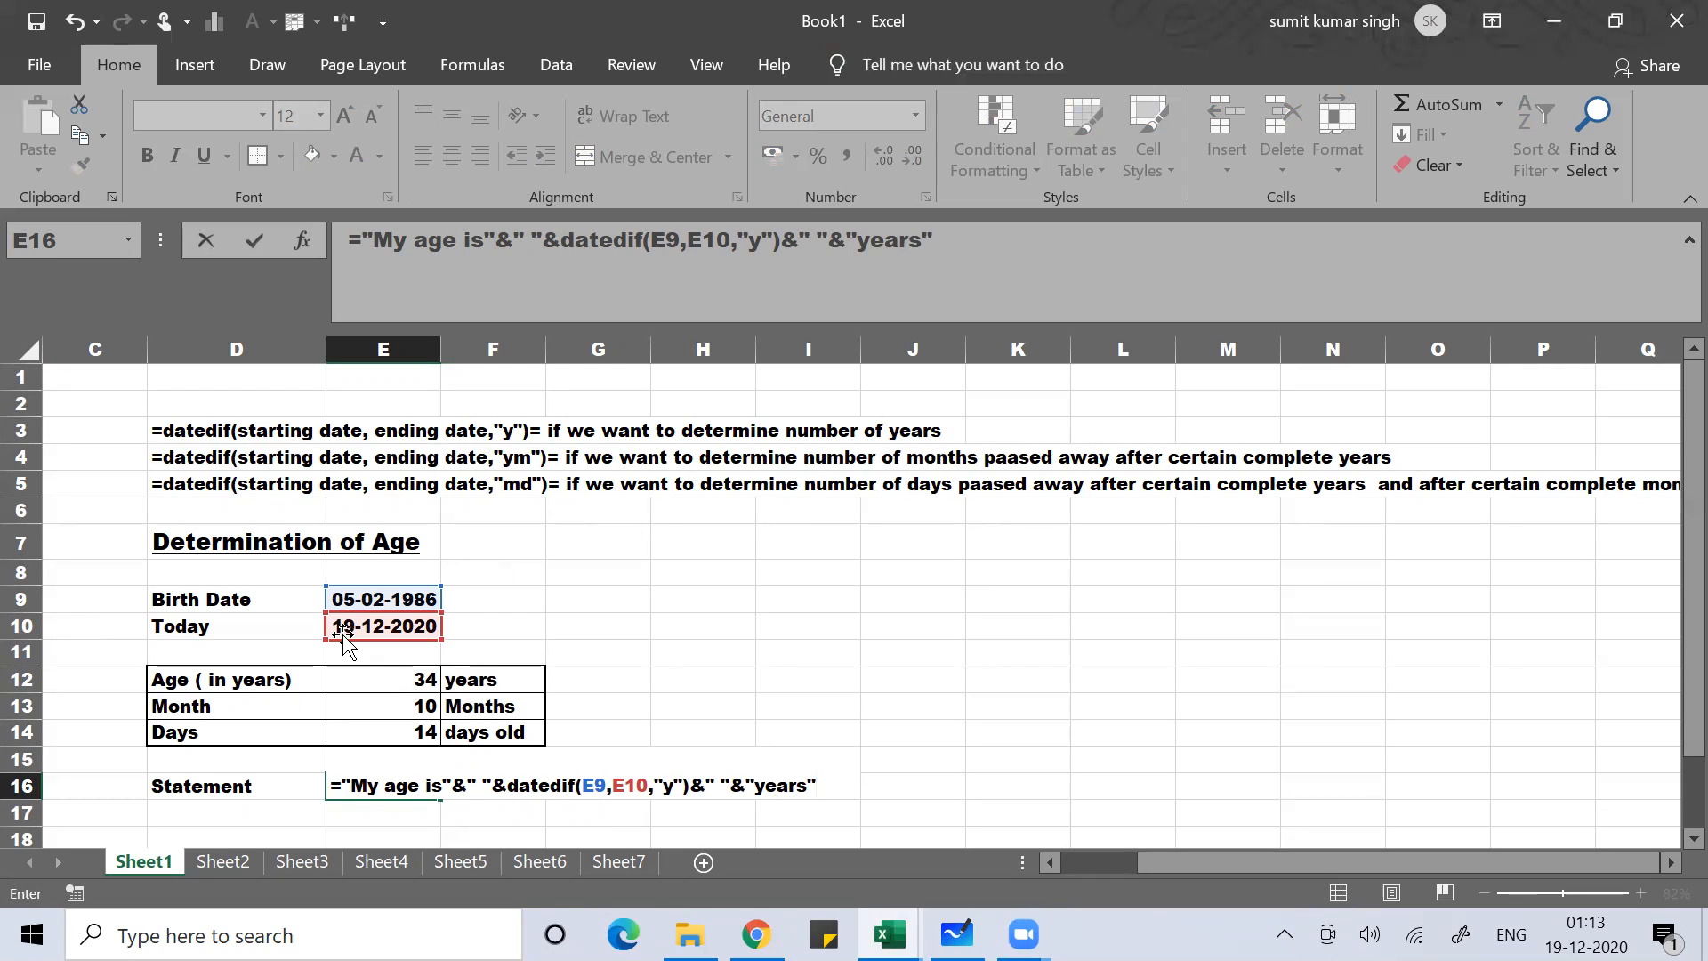
{"action": "type", "text": "&\" \"&"}
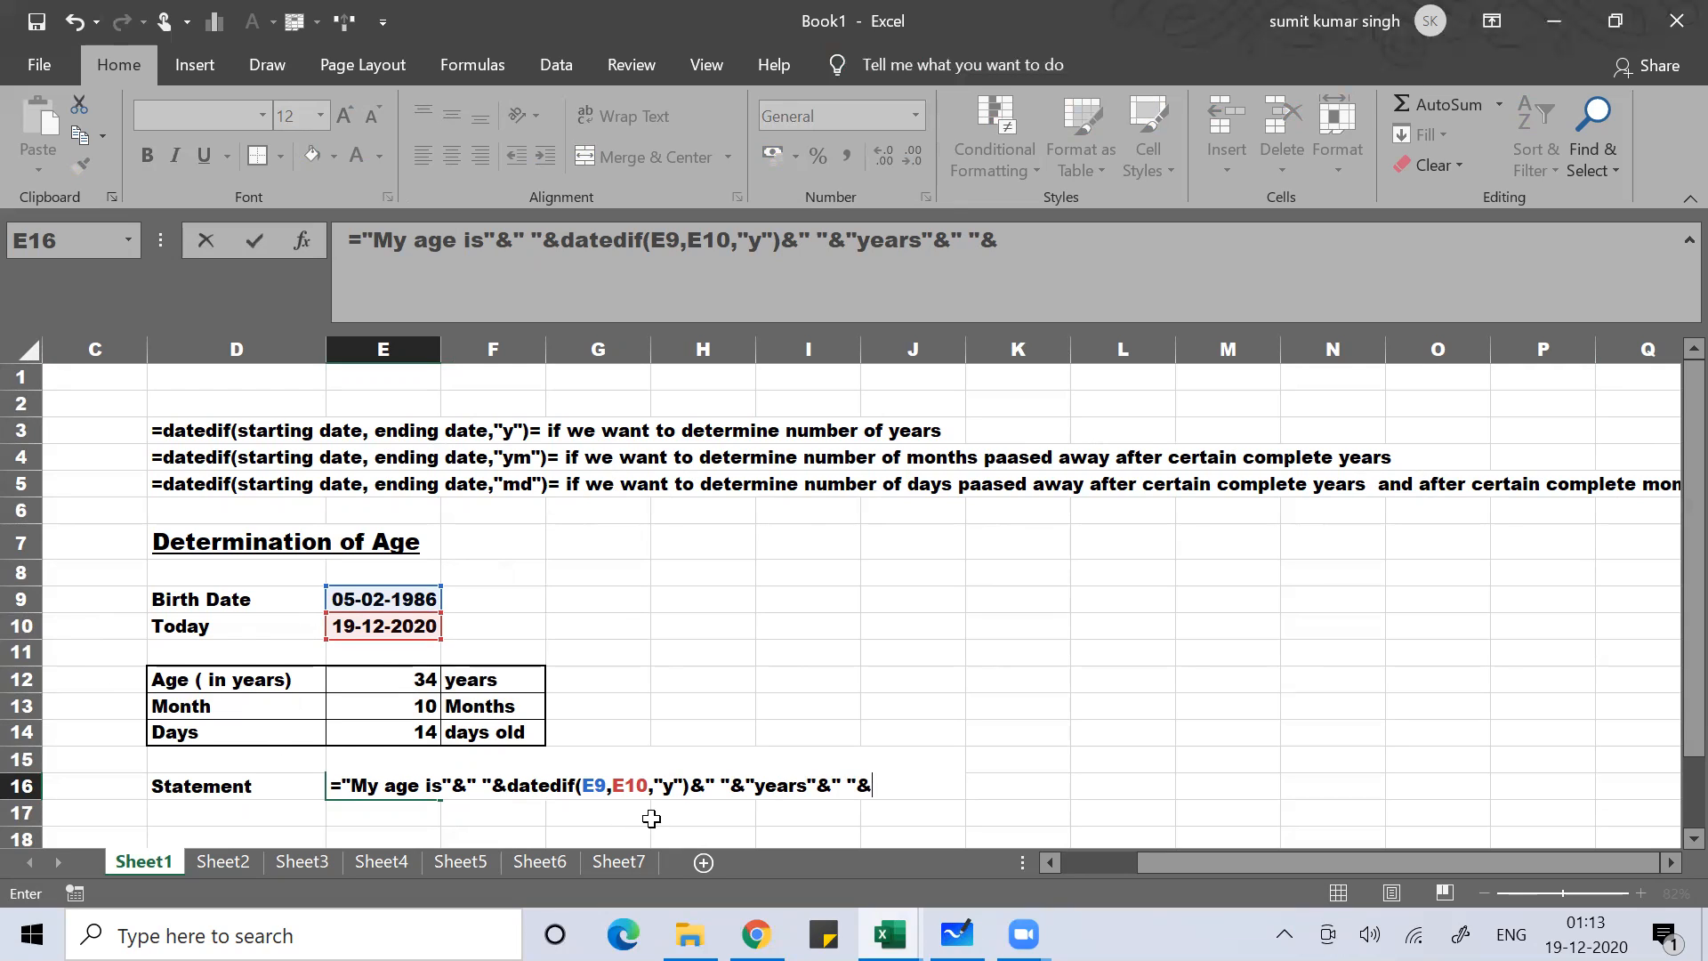
Copy datedif(E9,E10,"y") within the E16 statement formula and paste it at the formula's end.
{"action": "left_click", "coordinate": [688, 786]}
{"action": "key", "text": "shift+Left"}
{"action": "key", "text": "shift+Left"}
{"action": "key", "text": "shift+Left"}
{"action": "key", "text": "shift+Left"}
{"action": "key", "text": "shift+Left"}
{"action": "key", "text": "shift+Left"}
{"action": "key", "text": "shift+Left"}
{"action": "key", "text": "shift+Left"}
{"action": "key", "text": "shift+Left"}
{"action": "key", "text": "shift+Left"}
{"action": "key", "text": "shift+Left"}
{"action": "key", "text": "shift+Left"}
{"action": "key", "text": "shift+Left"}
{"action": "key", "text": "shift+Left"}
{"action": "key", "text": "shift+Left"}
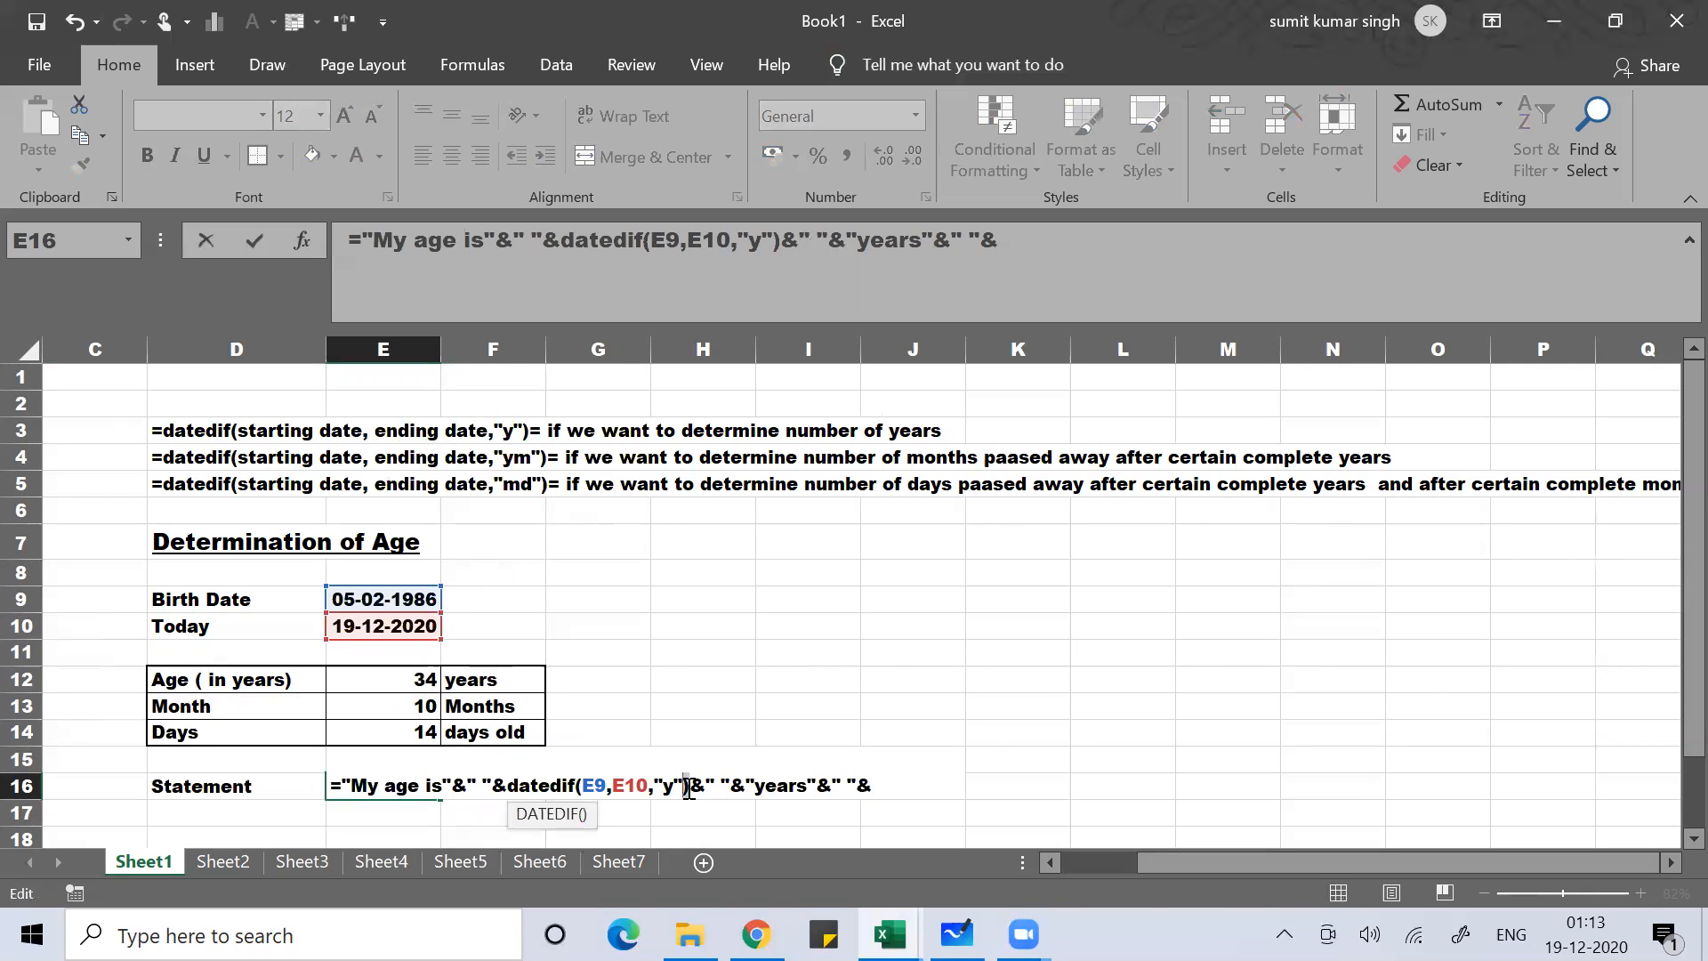
{"action": "key", "text": "shift+Left"}
{"action": "key", "text": "shift+Left"}
{"action": "key", "text": "shift+Left"}
{"action": "key", "text": "shift+Left"}
{"action": "key", "text": "ctrl+c"}
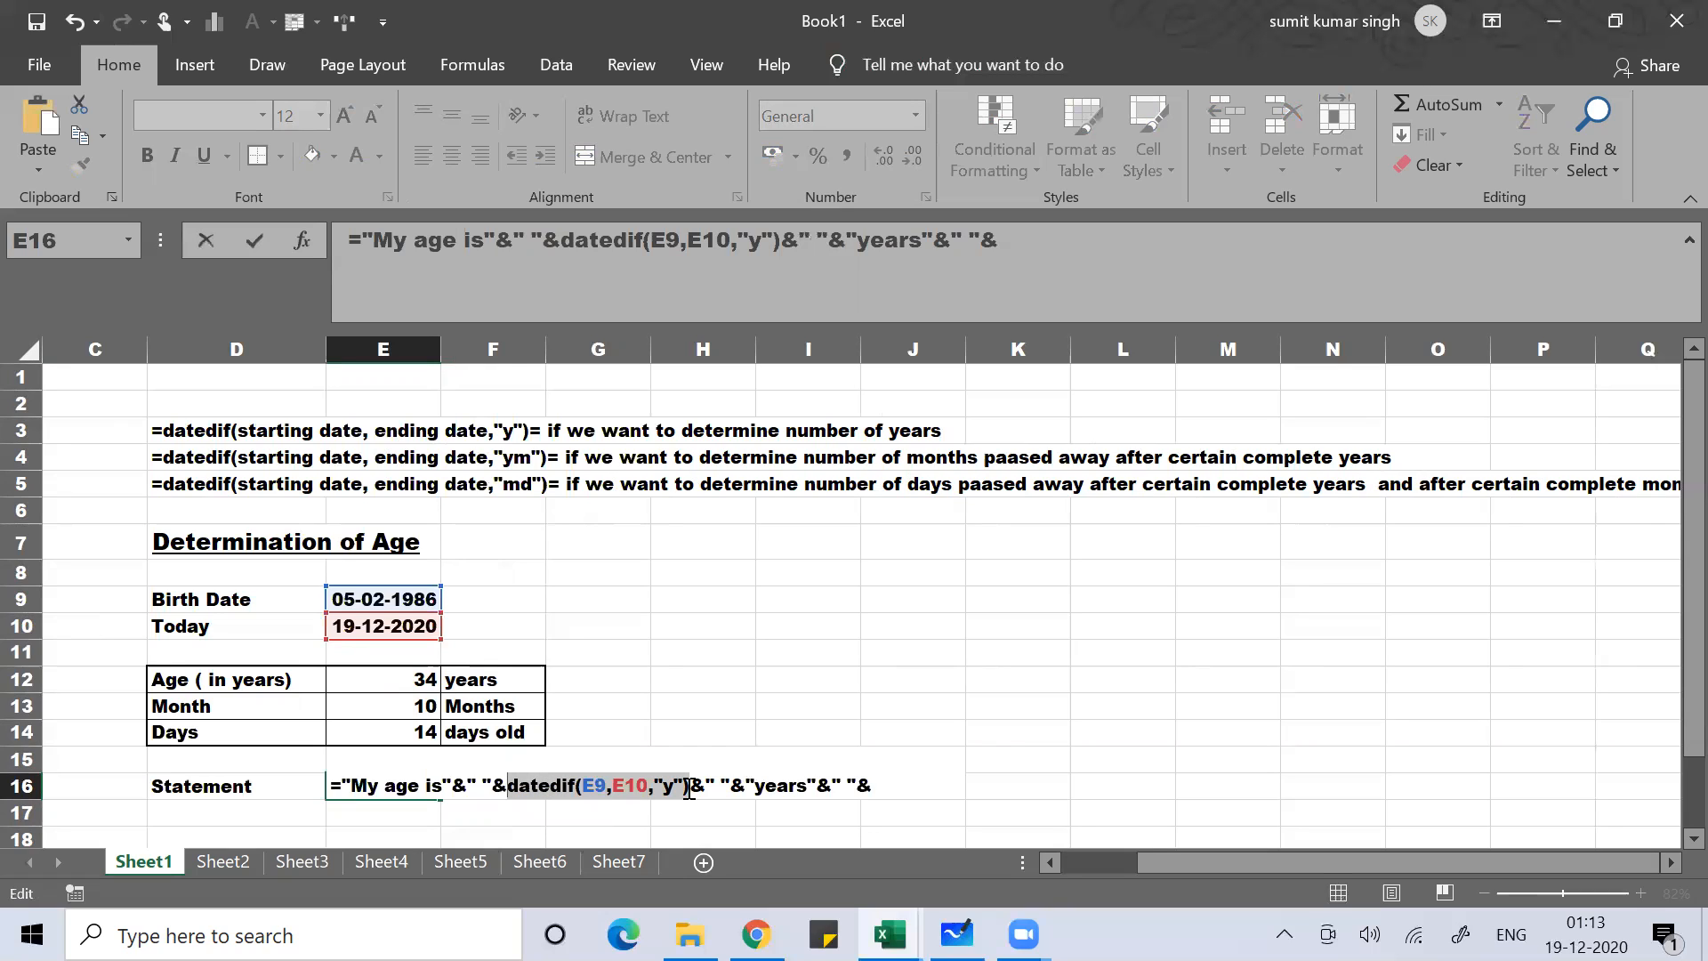
{"action": "left_click", "coordinate": [893, 782]}
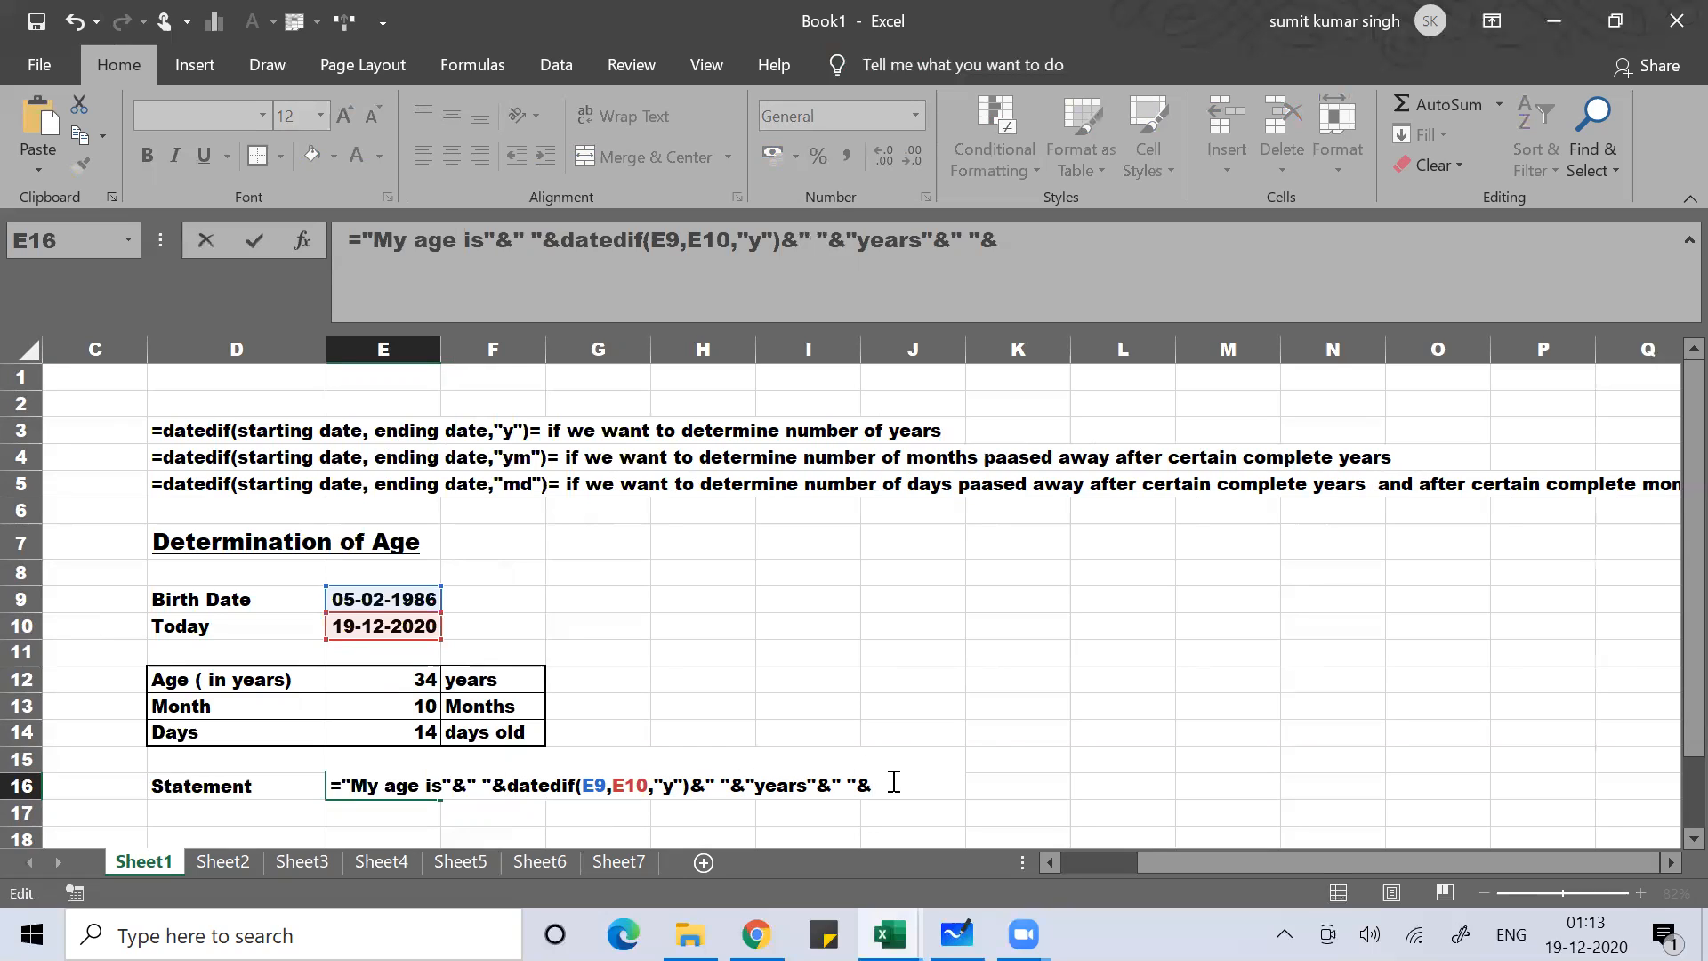
{"action": "key", "text": "ctrl+v"}
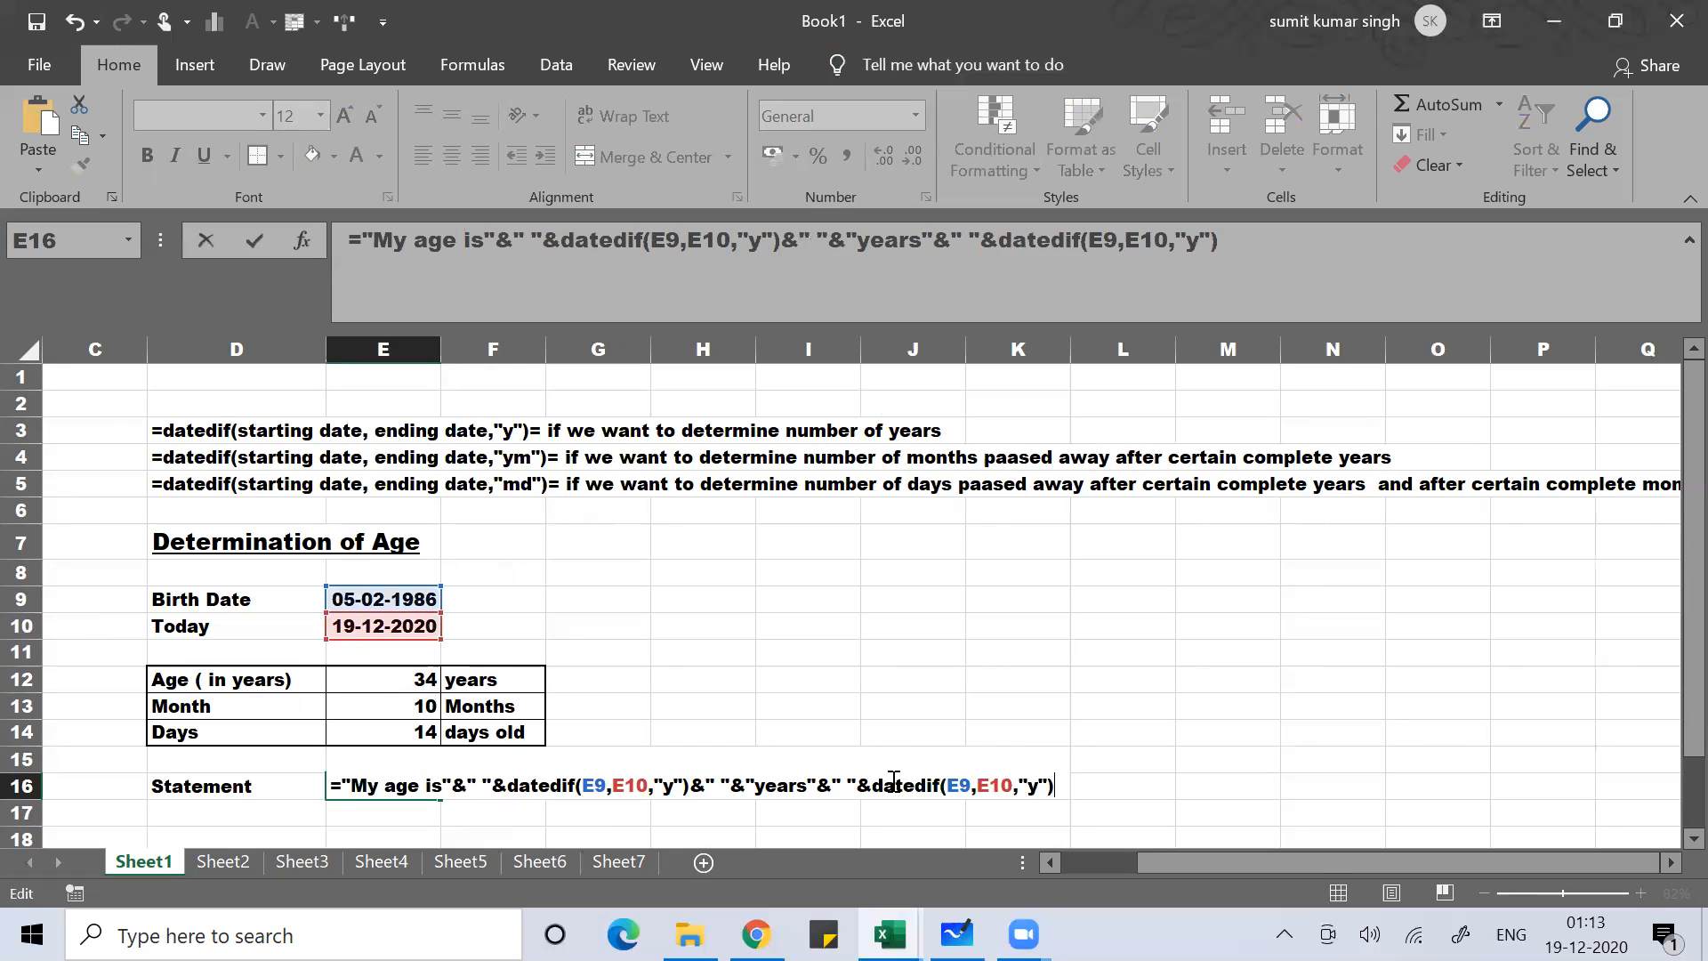
Change the unit of the pasted datedif in E16 to "ym" and append &" "&"months and"&" "& to the formula.
{"action": "left_click", "coordinate": [1041, 788]}
{"action": "type", "text": "m"}
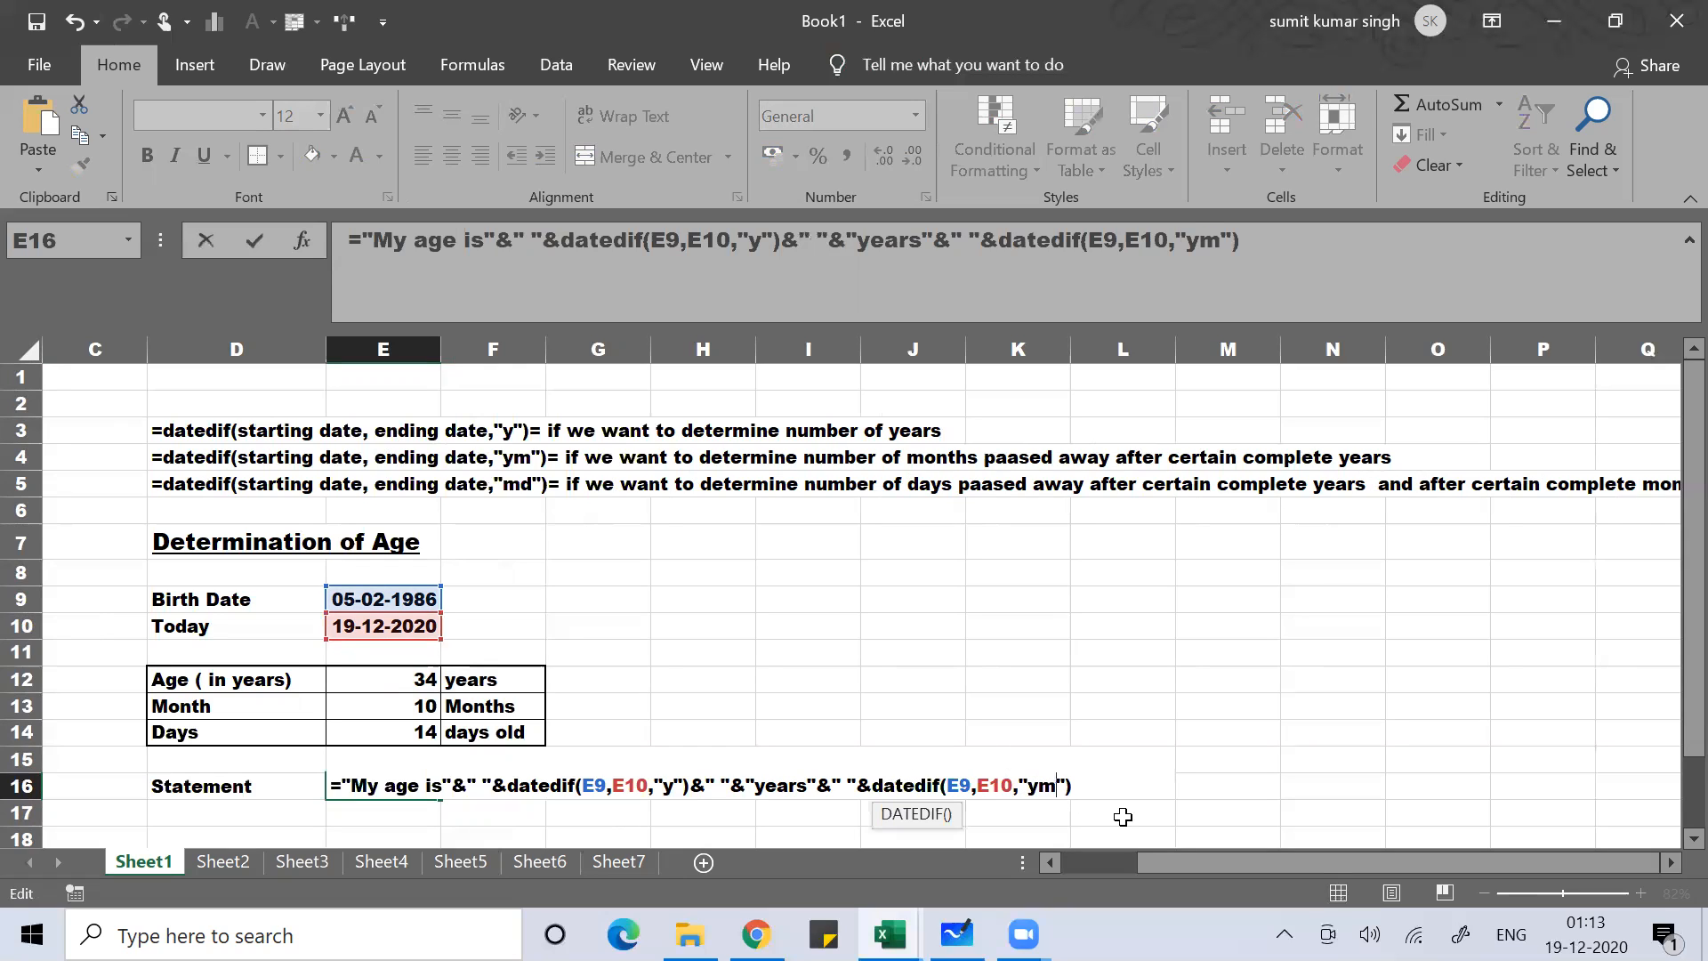
{"action": "key", "text": "End"}
{"action": "type", "text": "&\" \""}
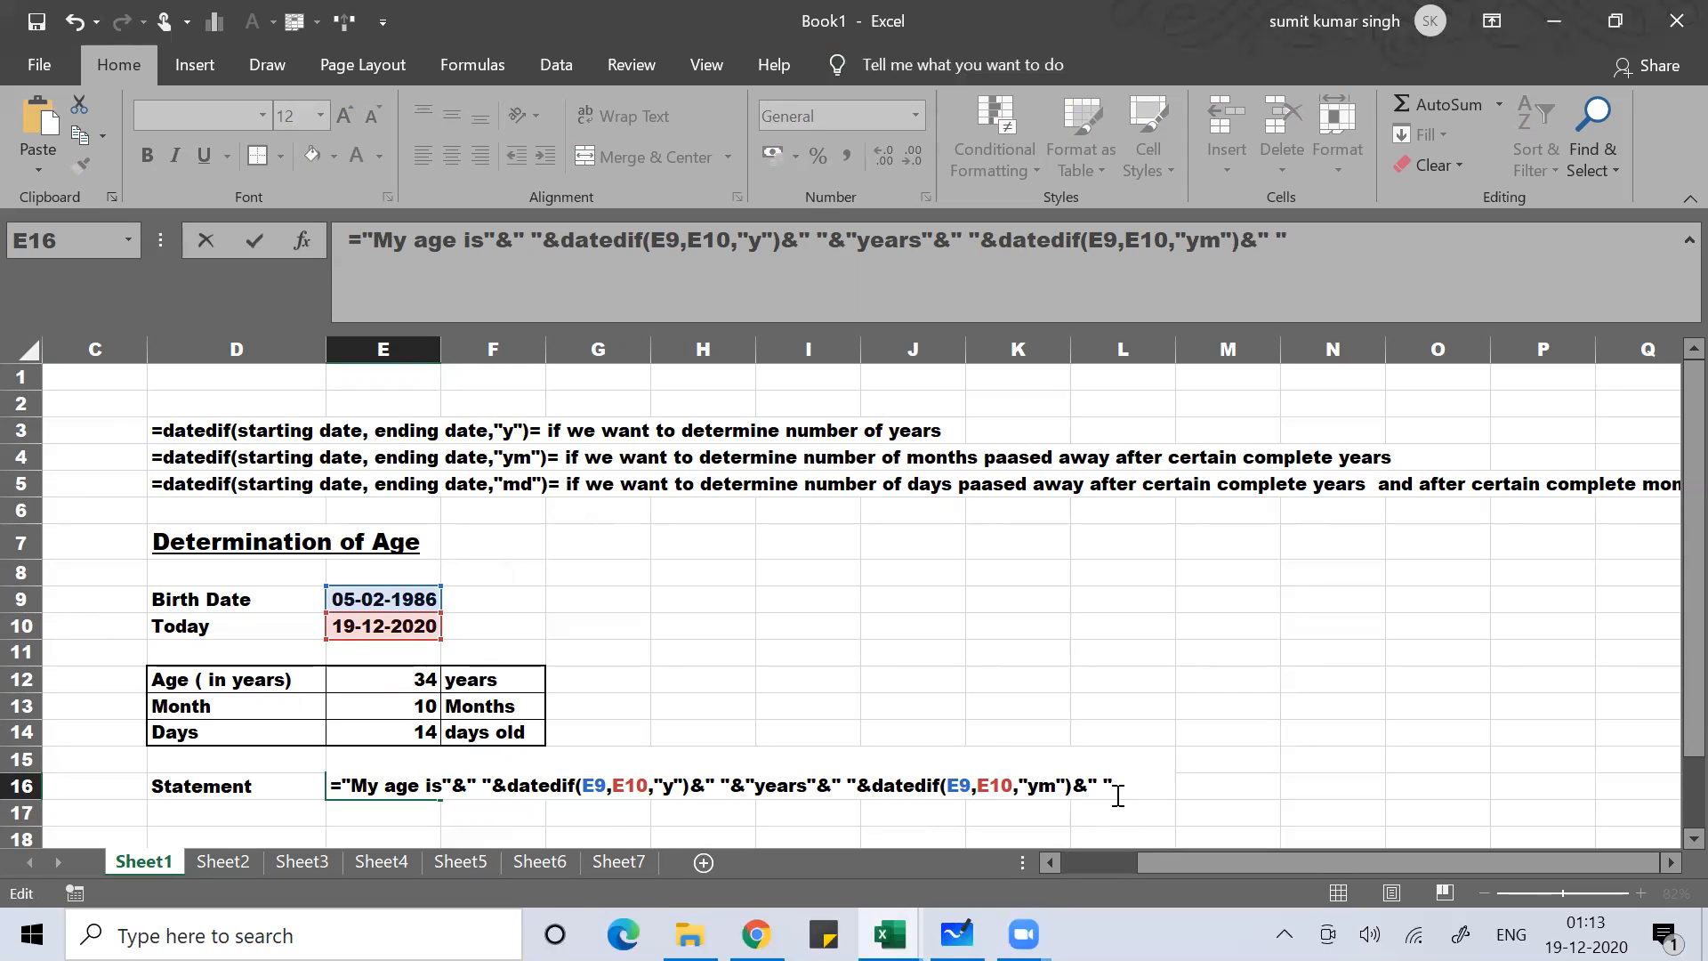
{"action": "type", "text": "&\"months"}
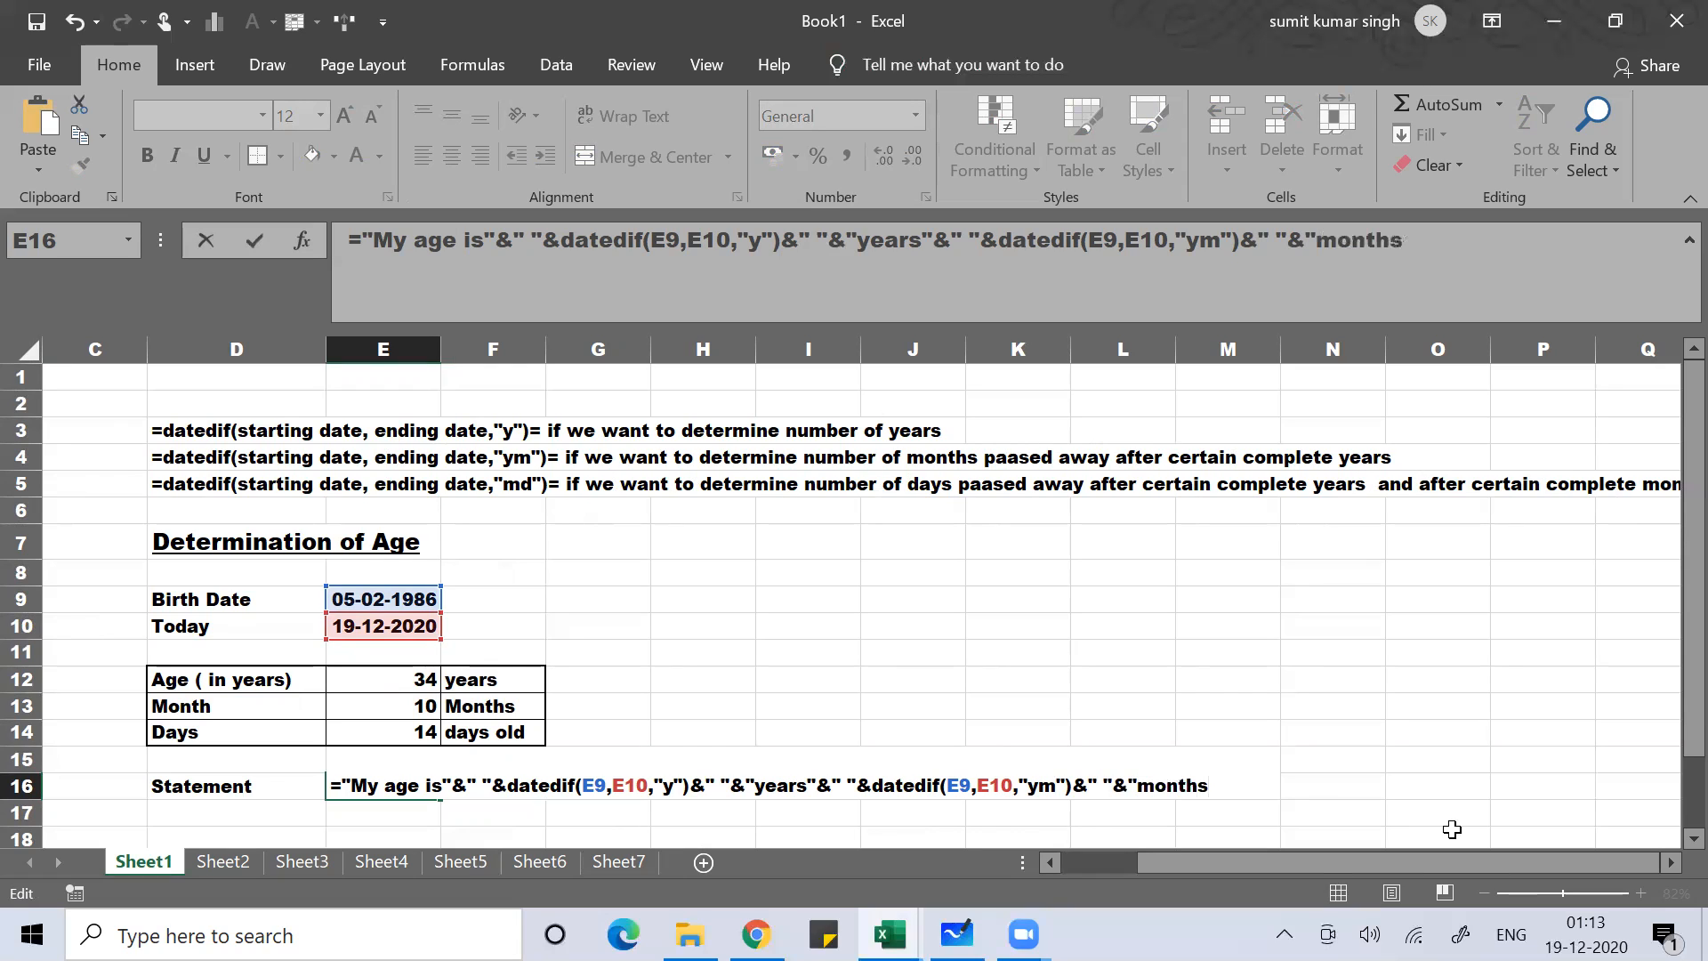
{"action": "type", "text": "\""}
{"action": "key", "text": "BackSpace"}
{"action": "type", "text": "and\"&\" \"&"}
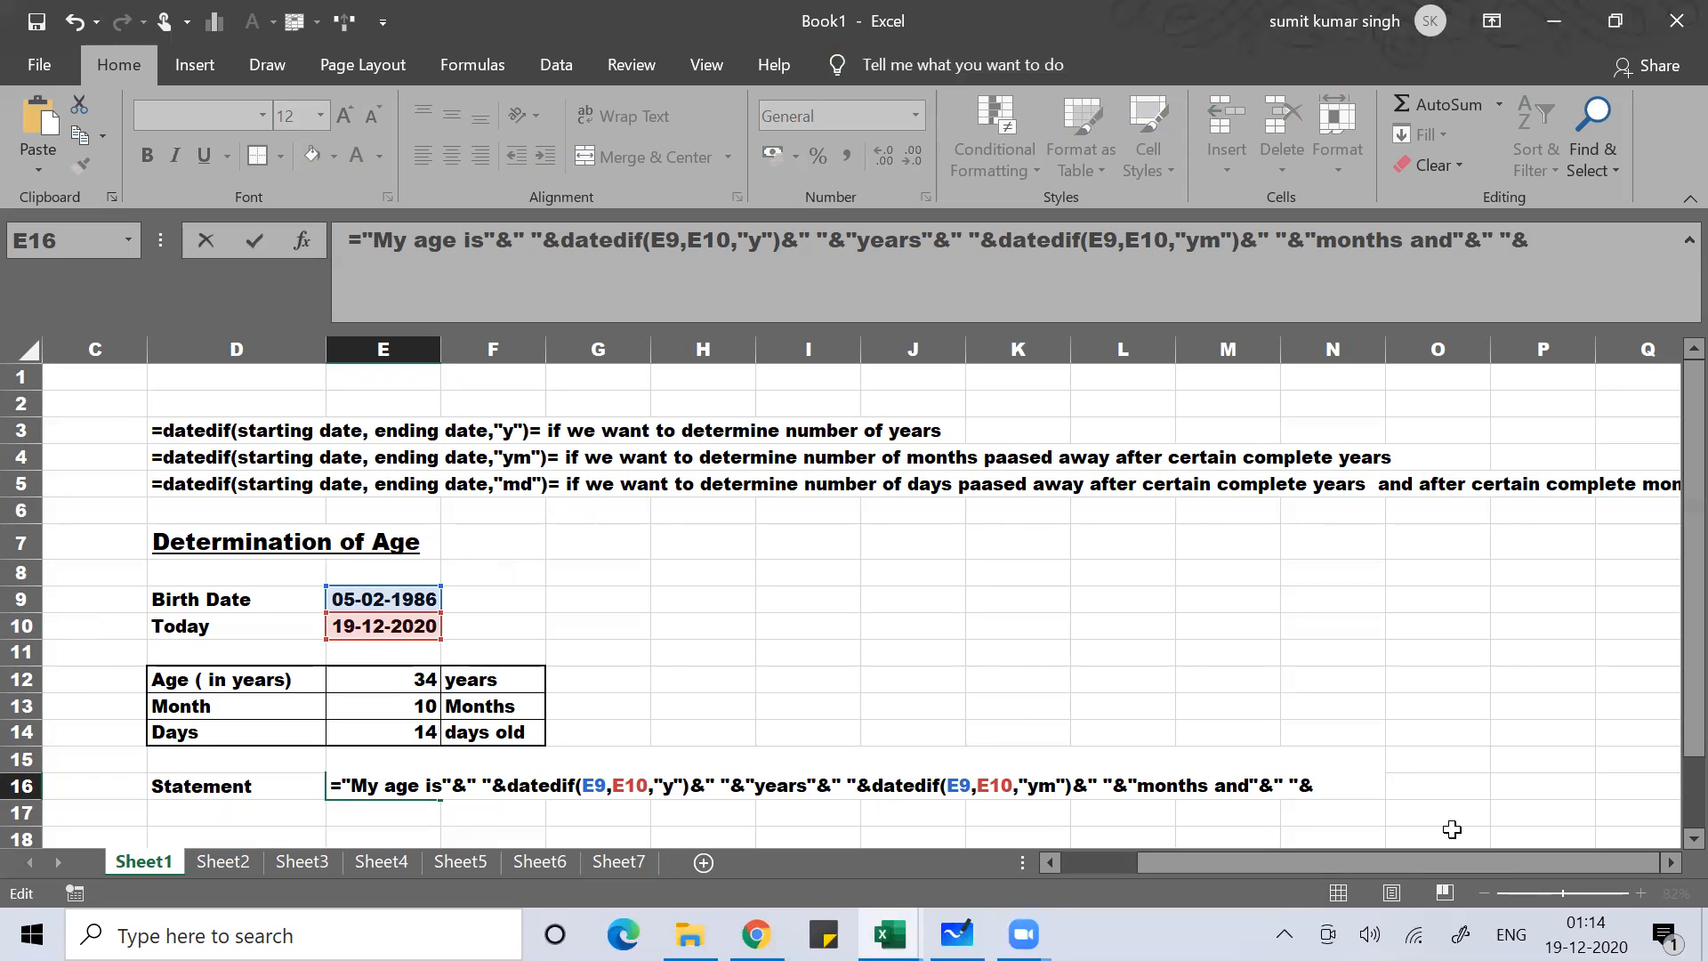
Complete the E16 formula with datedif(E9,E10,"md")&" "&"days", commit it and review the finished formula.
{"action": "key", "text": "ctrl+v"}
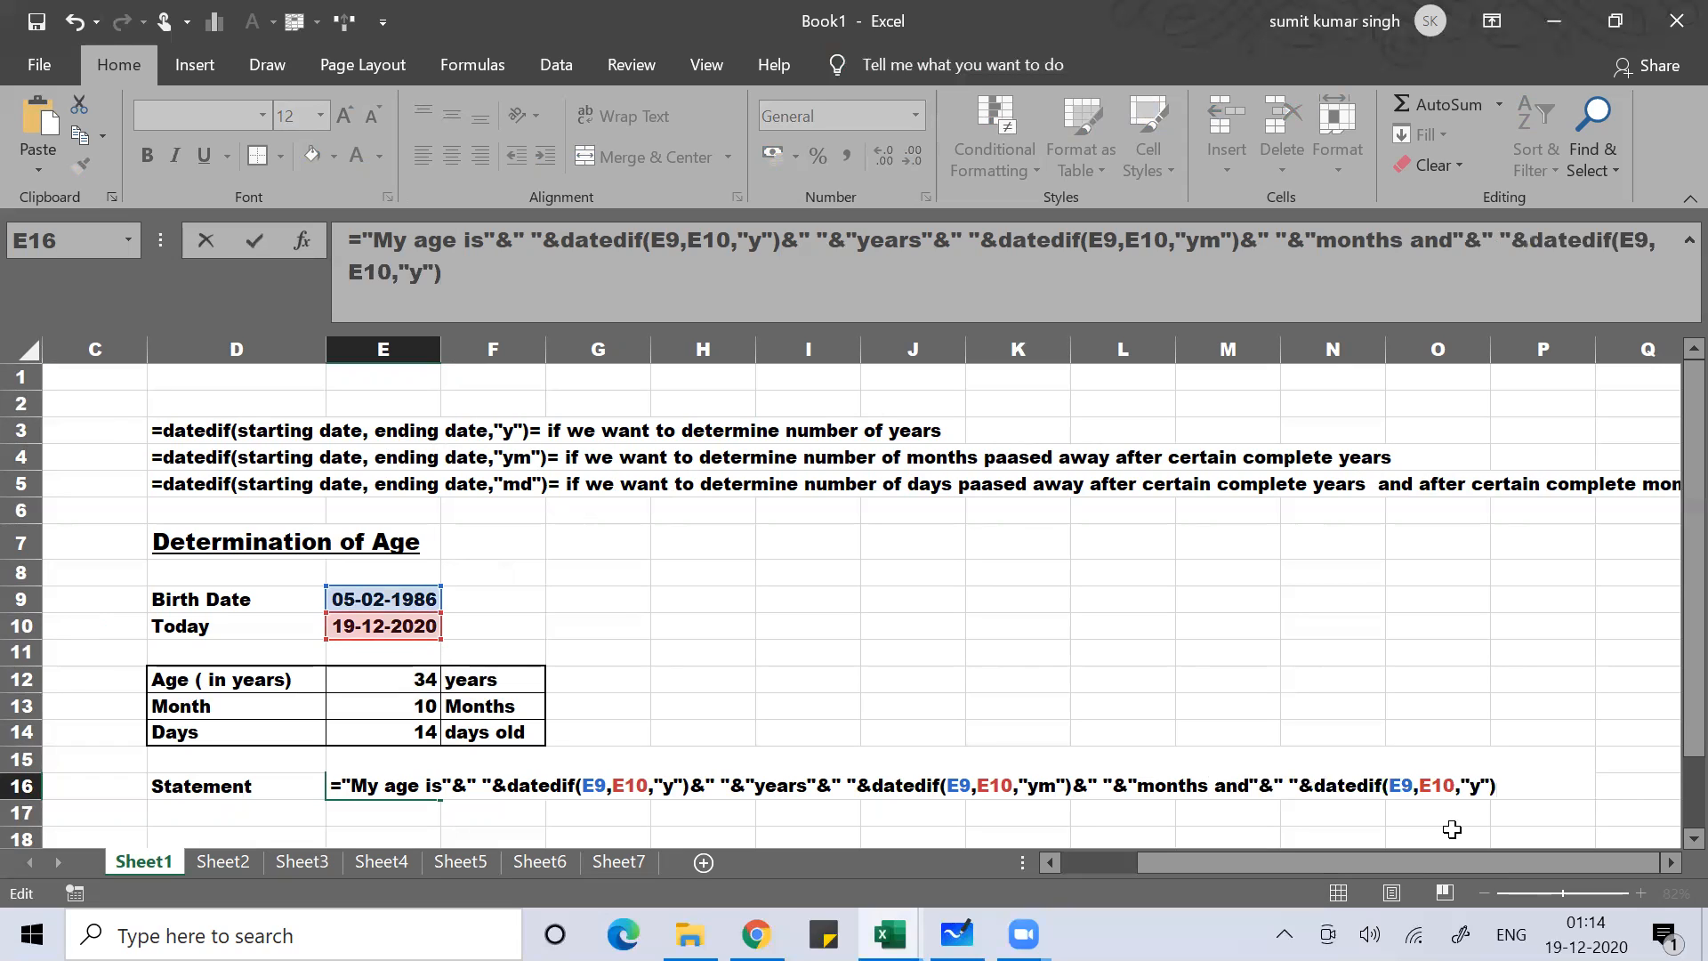
{"action": "key", "text": "BackSpace"}
{"action": "key", "text": "BackSpace"}
{"action": "key", "text": "BackSpace"}
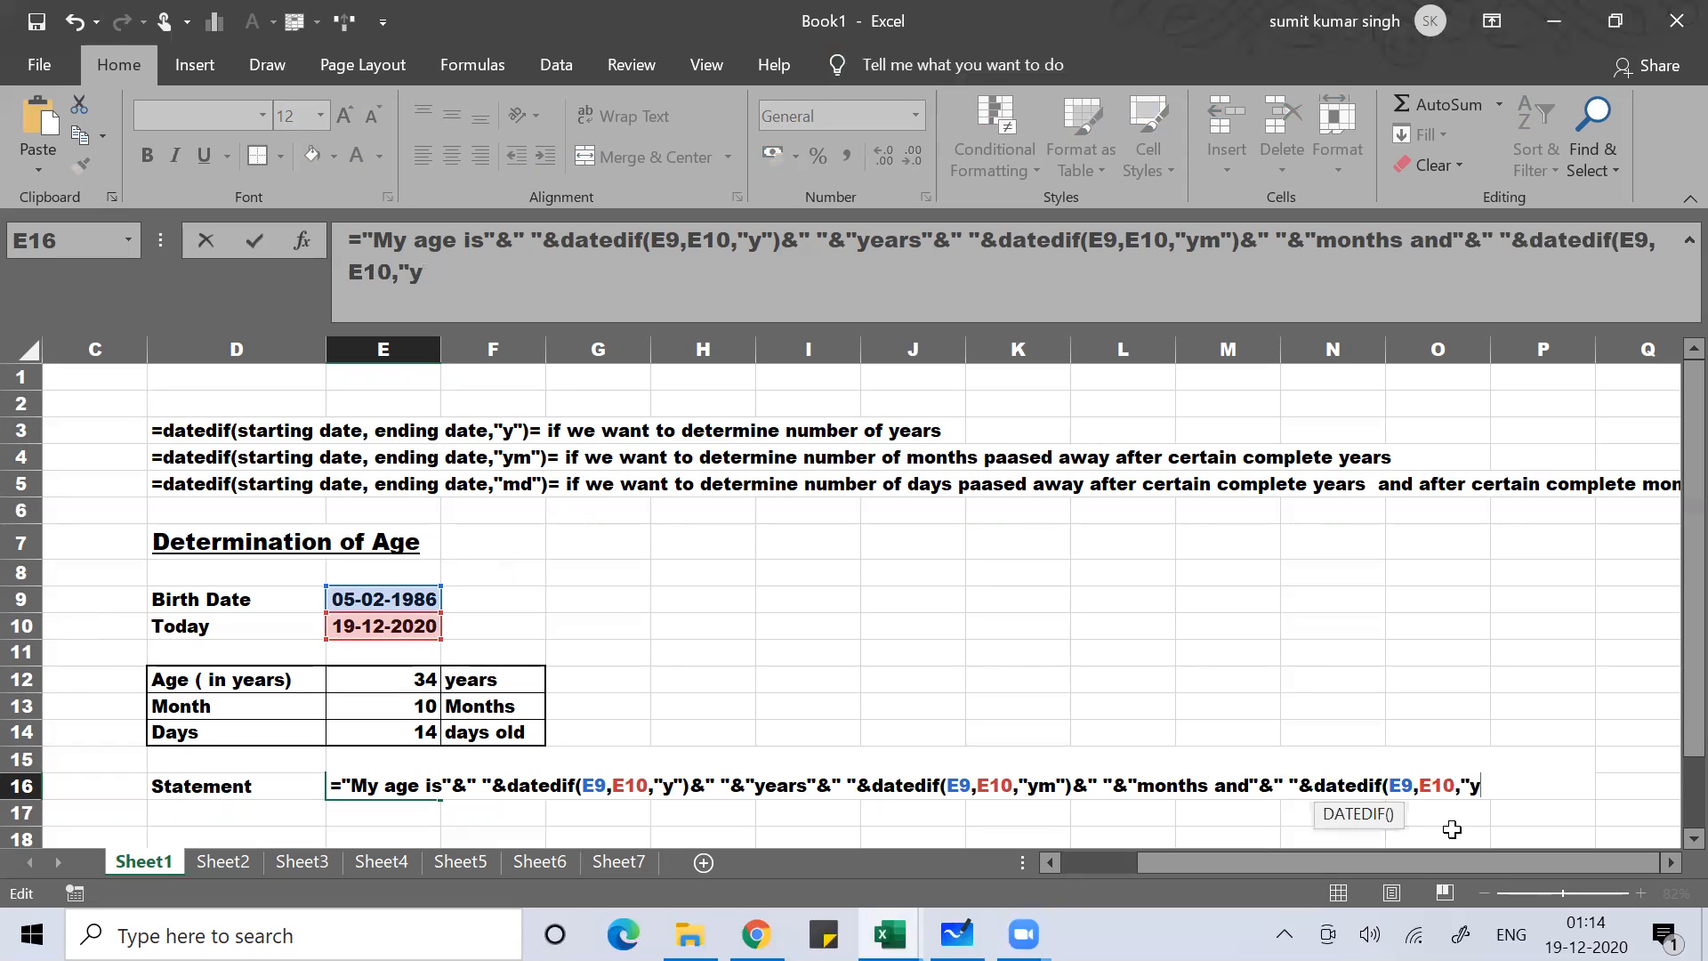
{"action": "type", "text": "md\")&\""}
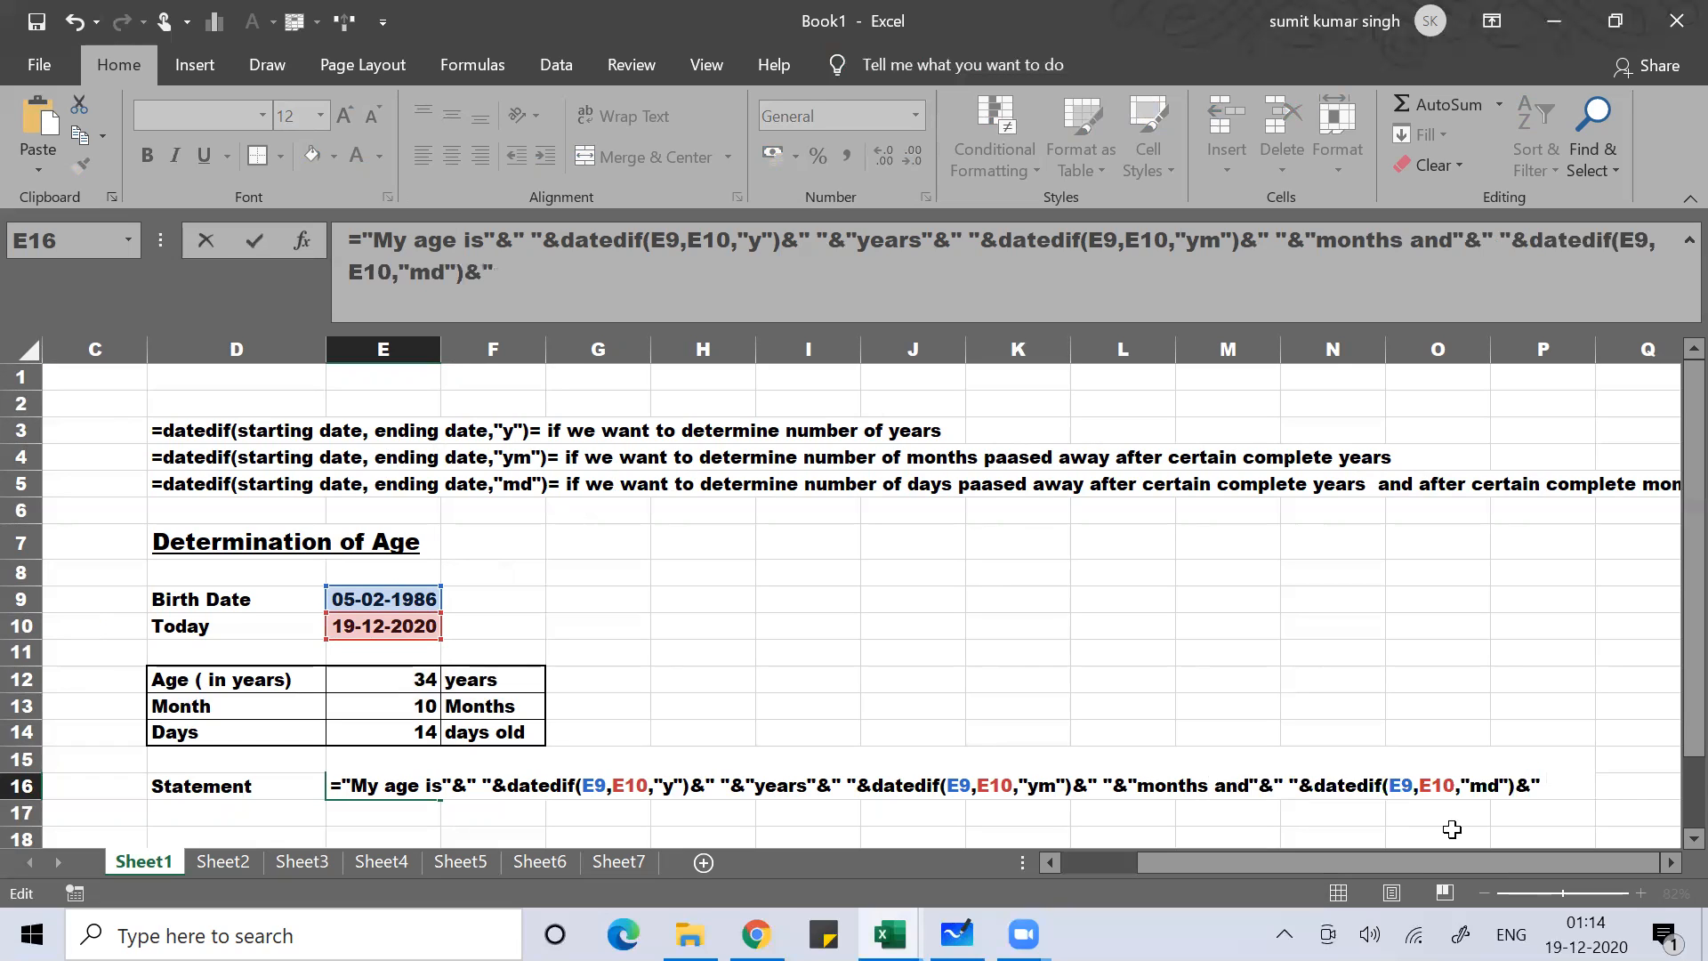
{"action": "type", "text": " \"&\"days\""}
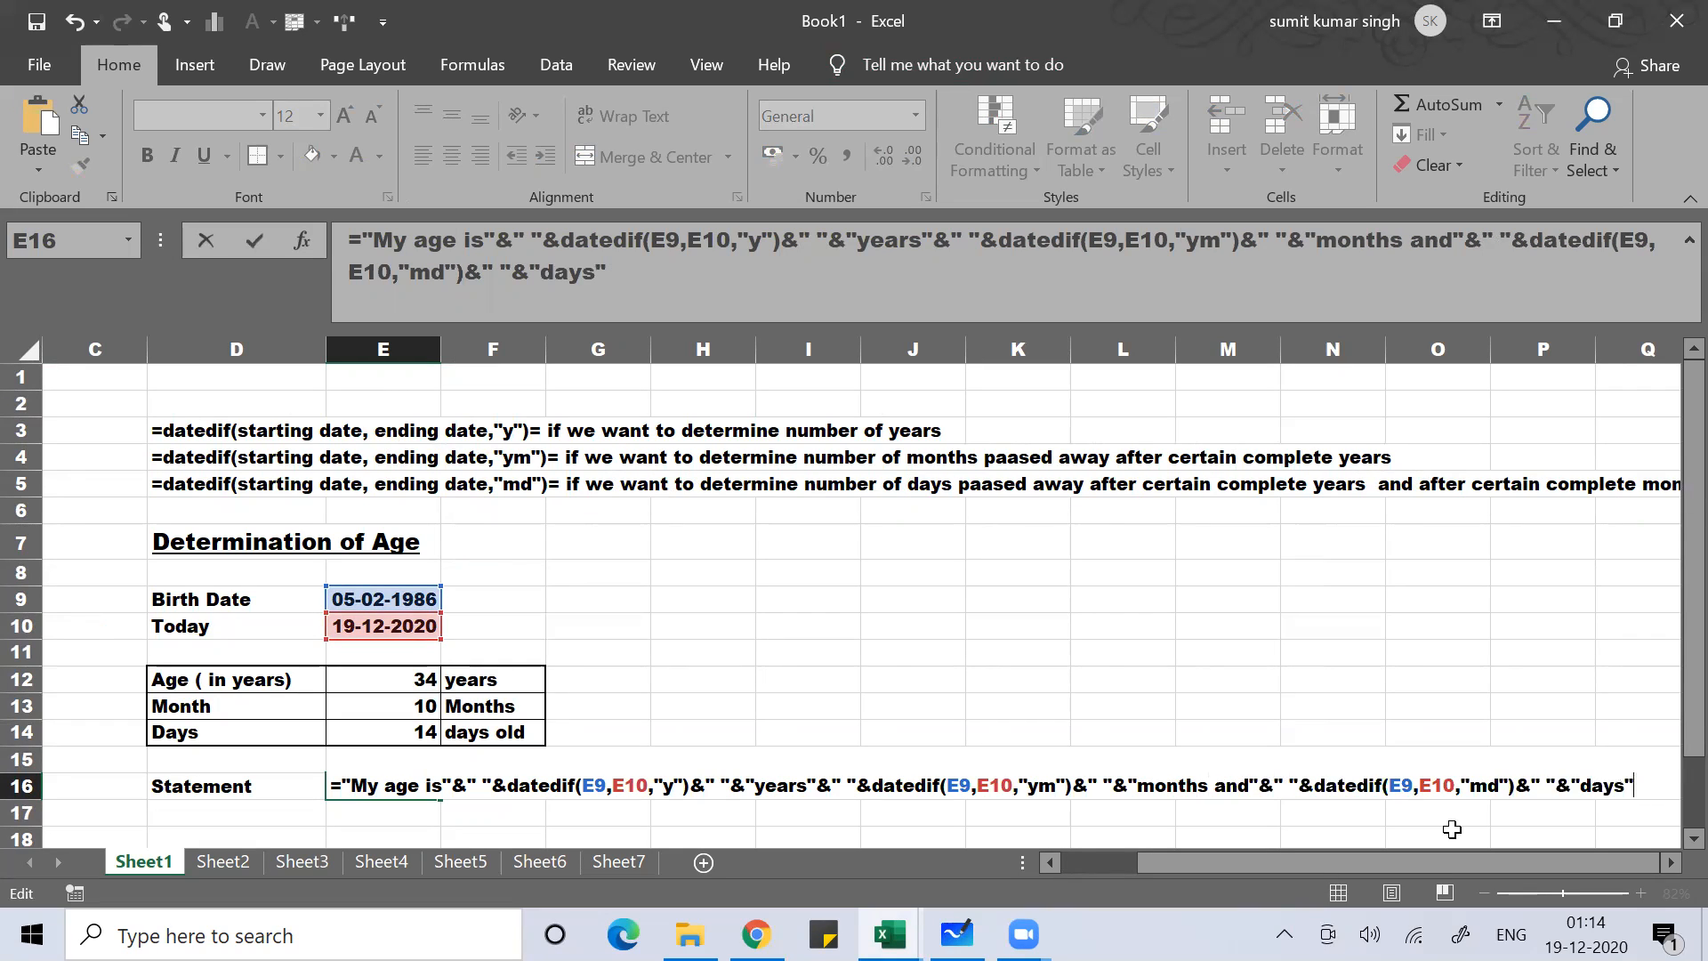
{"action": "key", "text": "Return"}
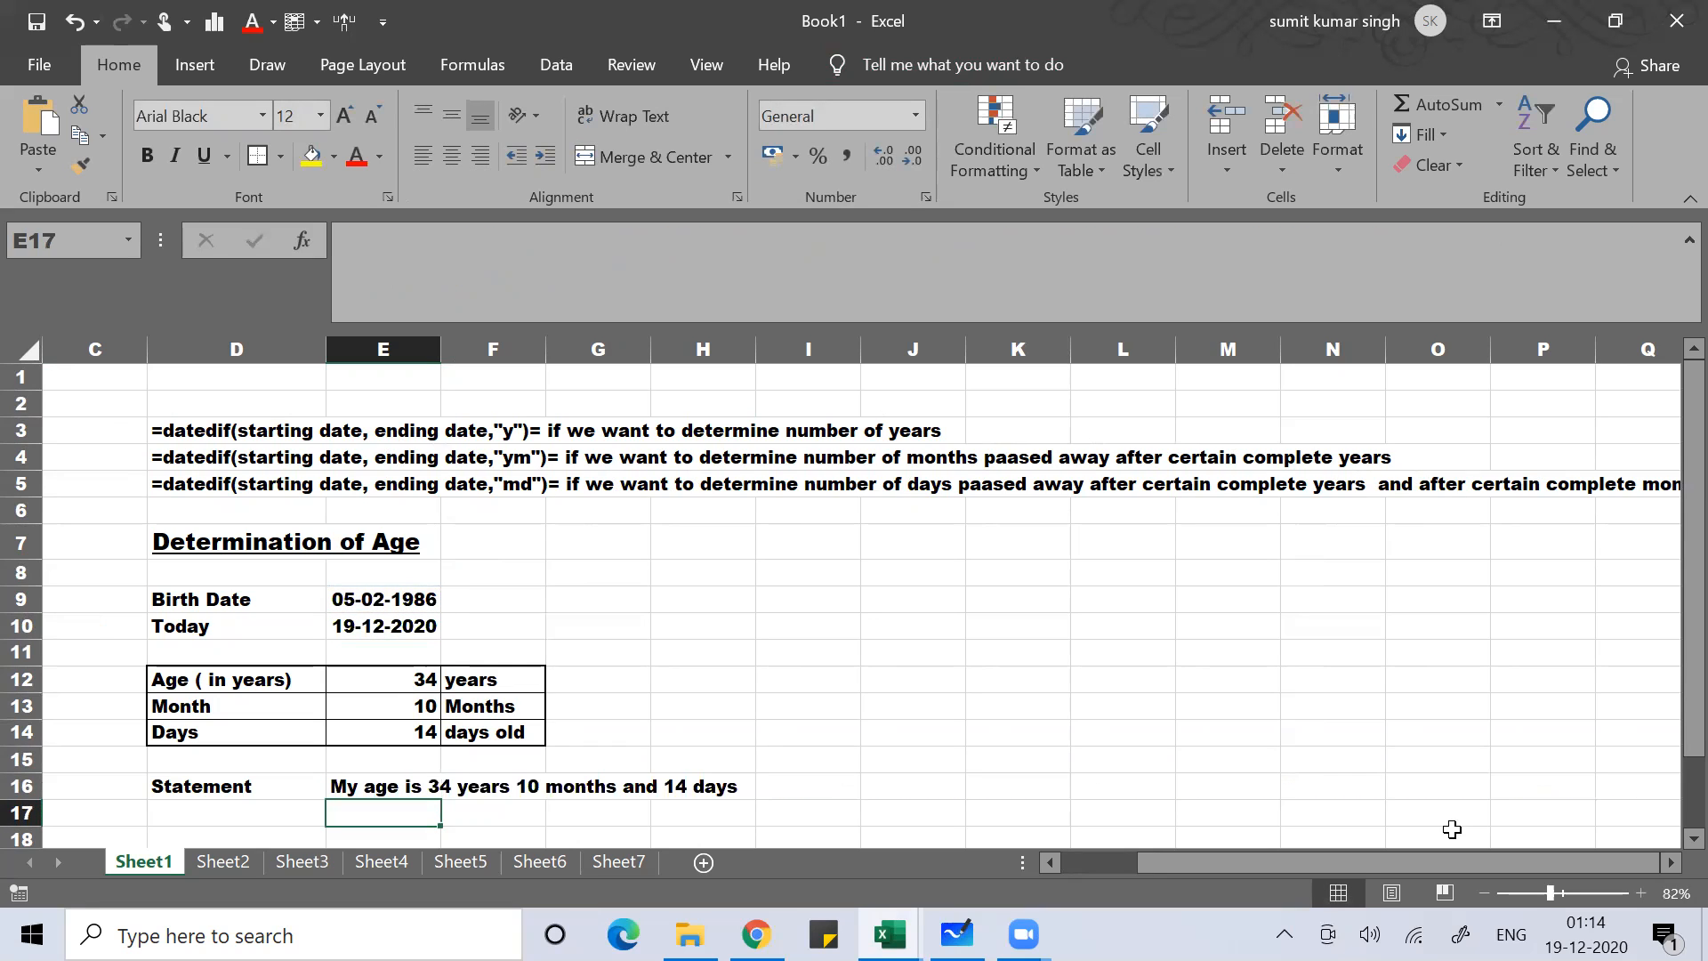
{"action": "key", "text": "Up"}
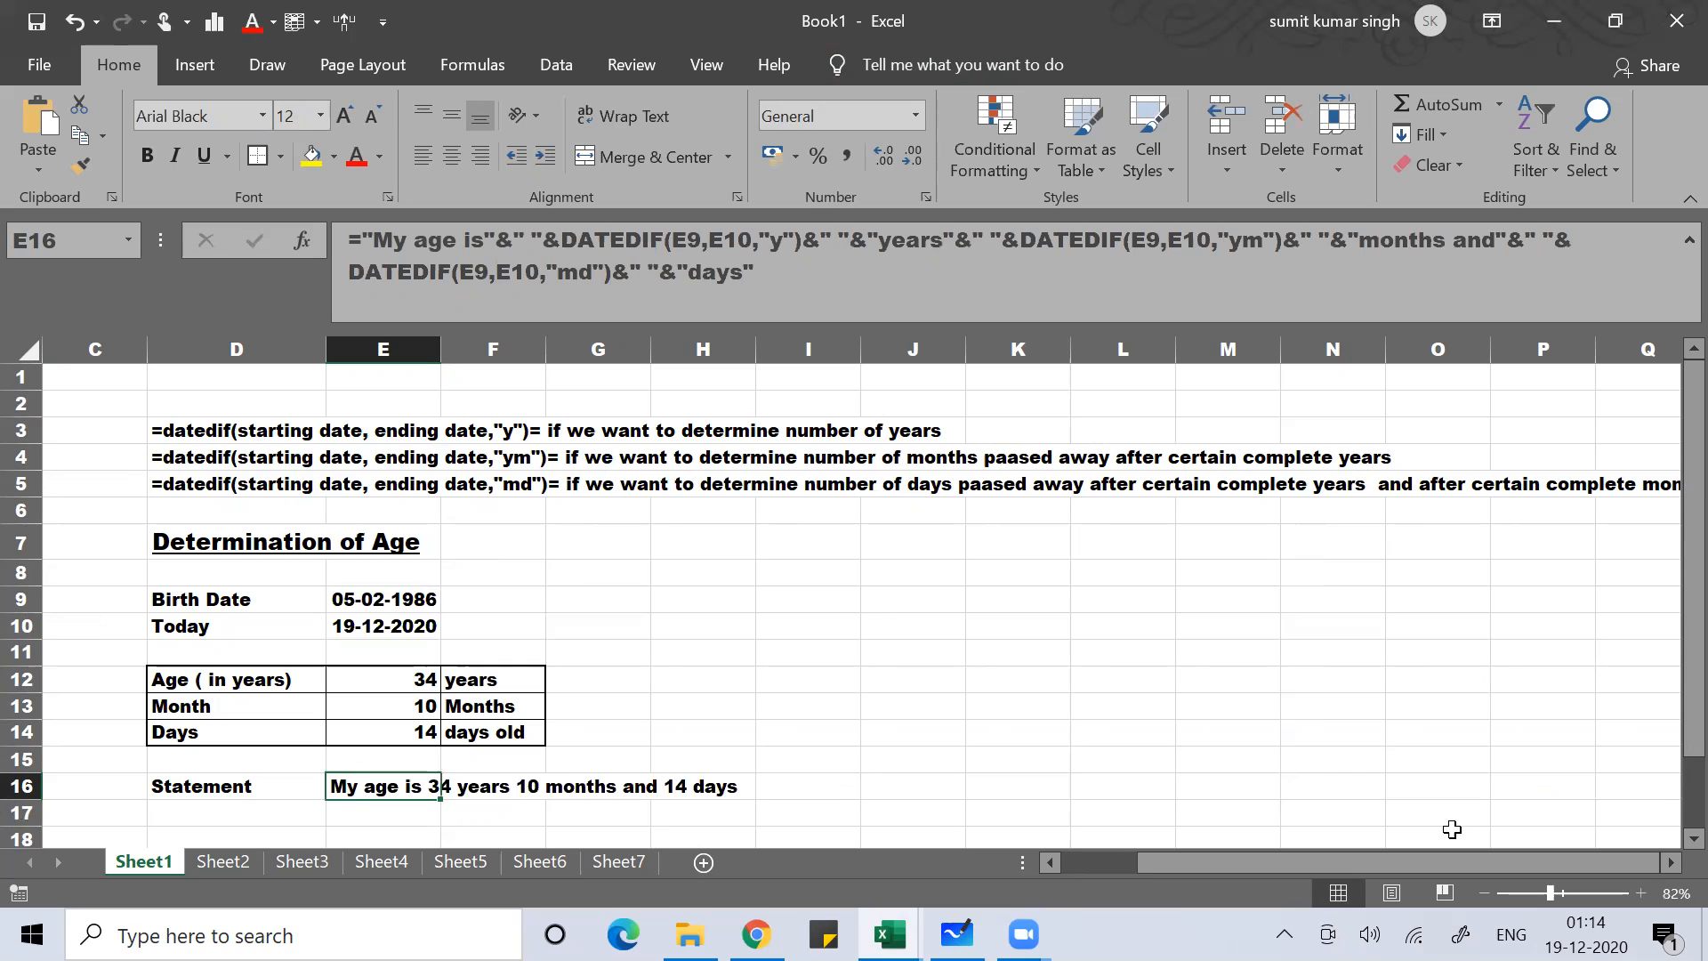
{"action": "key", "text": "F2"}
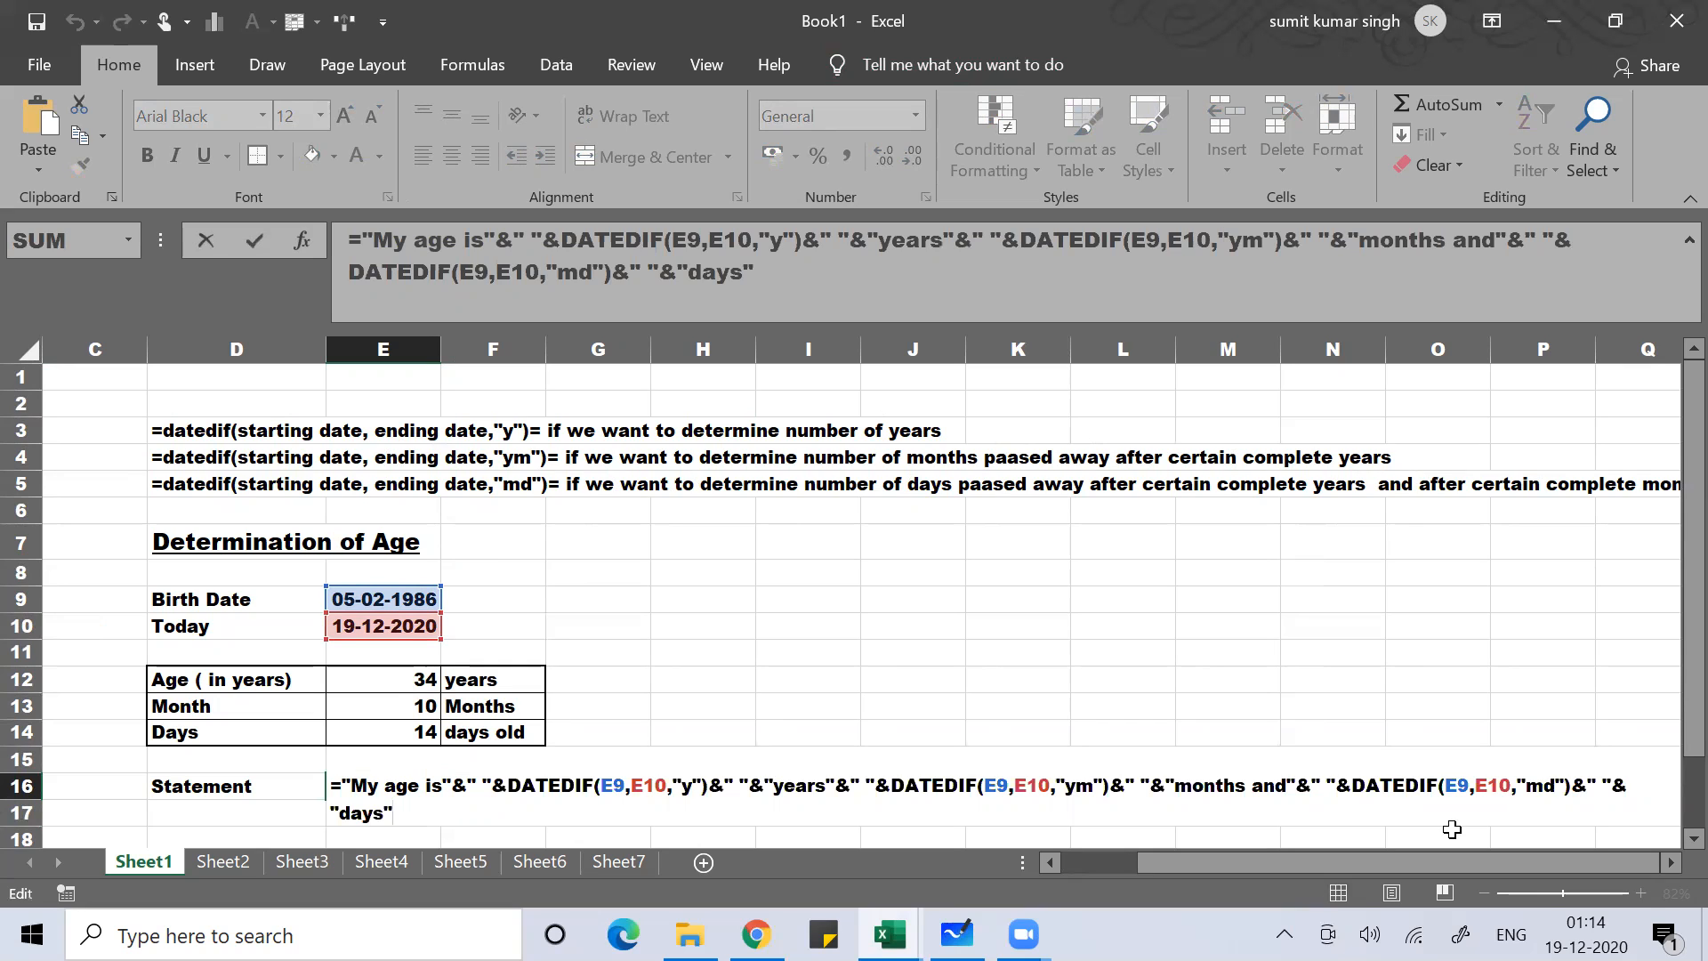
{"action": "key", "text": "Return"}
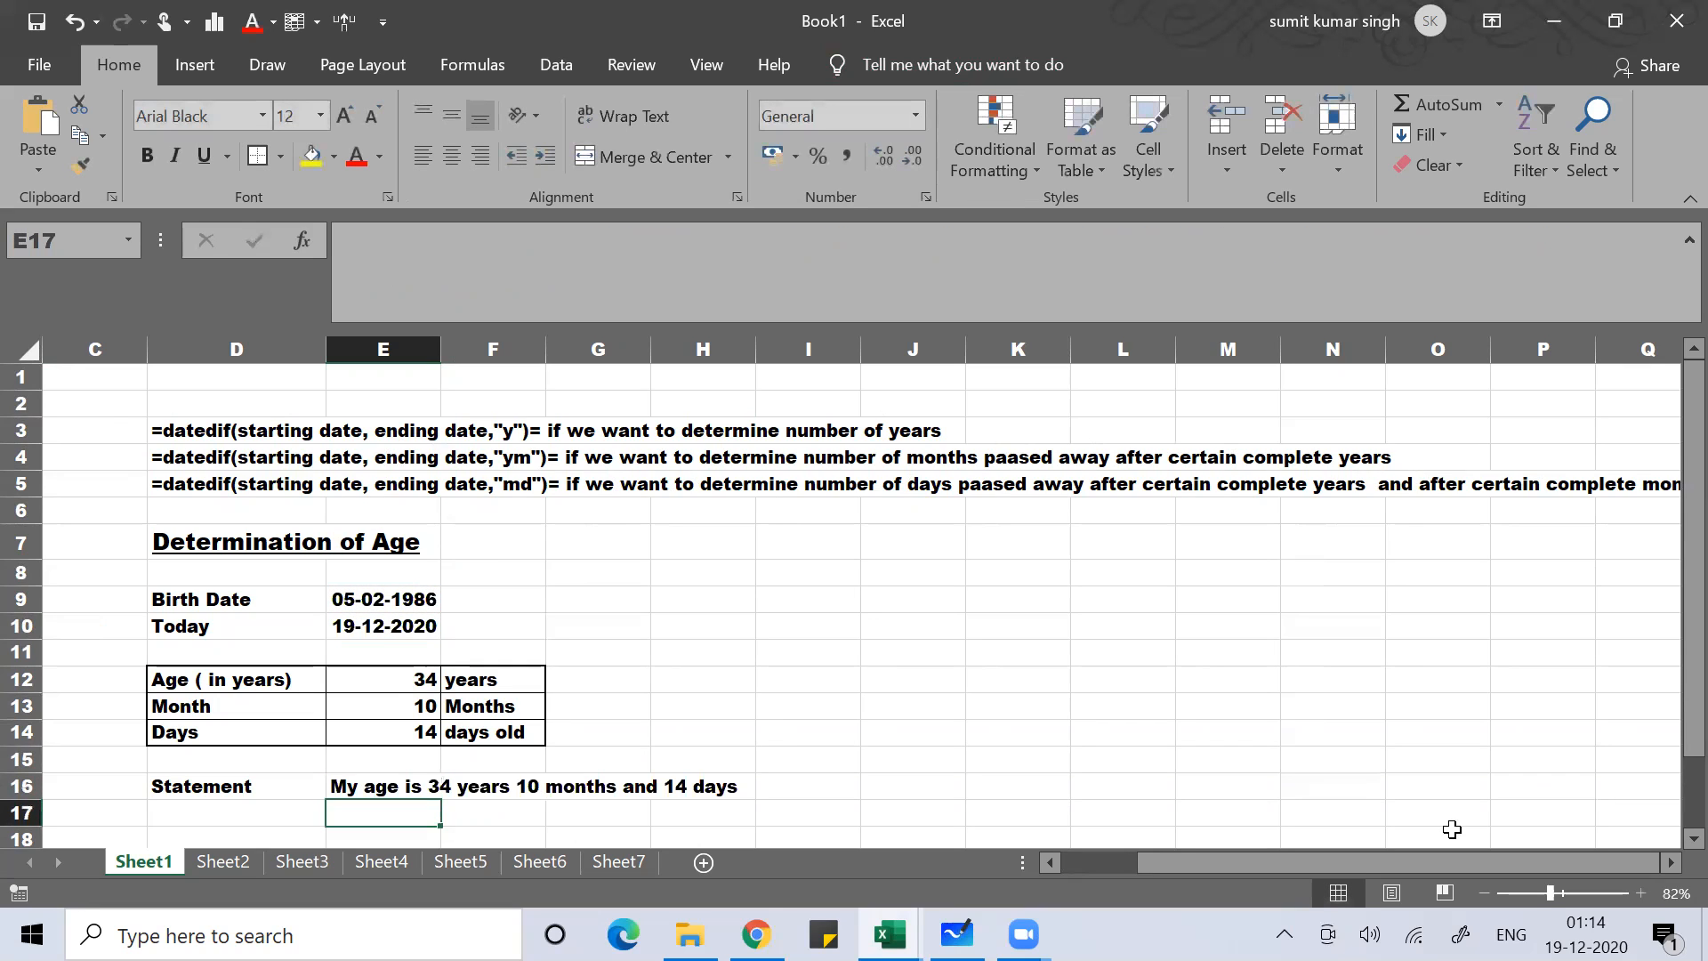
Enter the note "( Using Ambersand Function)" in I16 beside the statement.
{"action": "key", "text": "Up"}
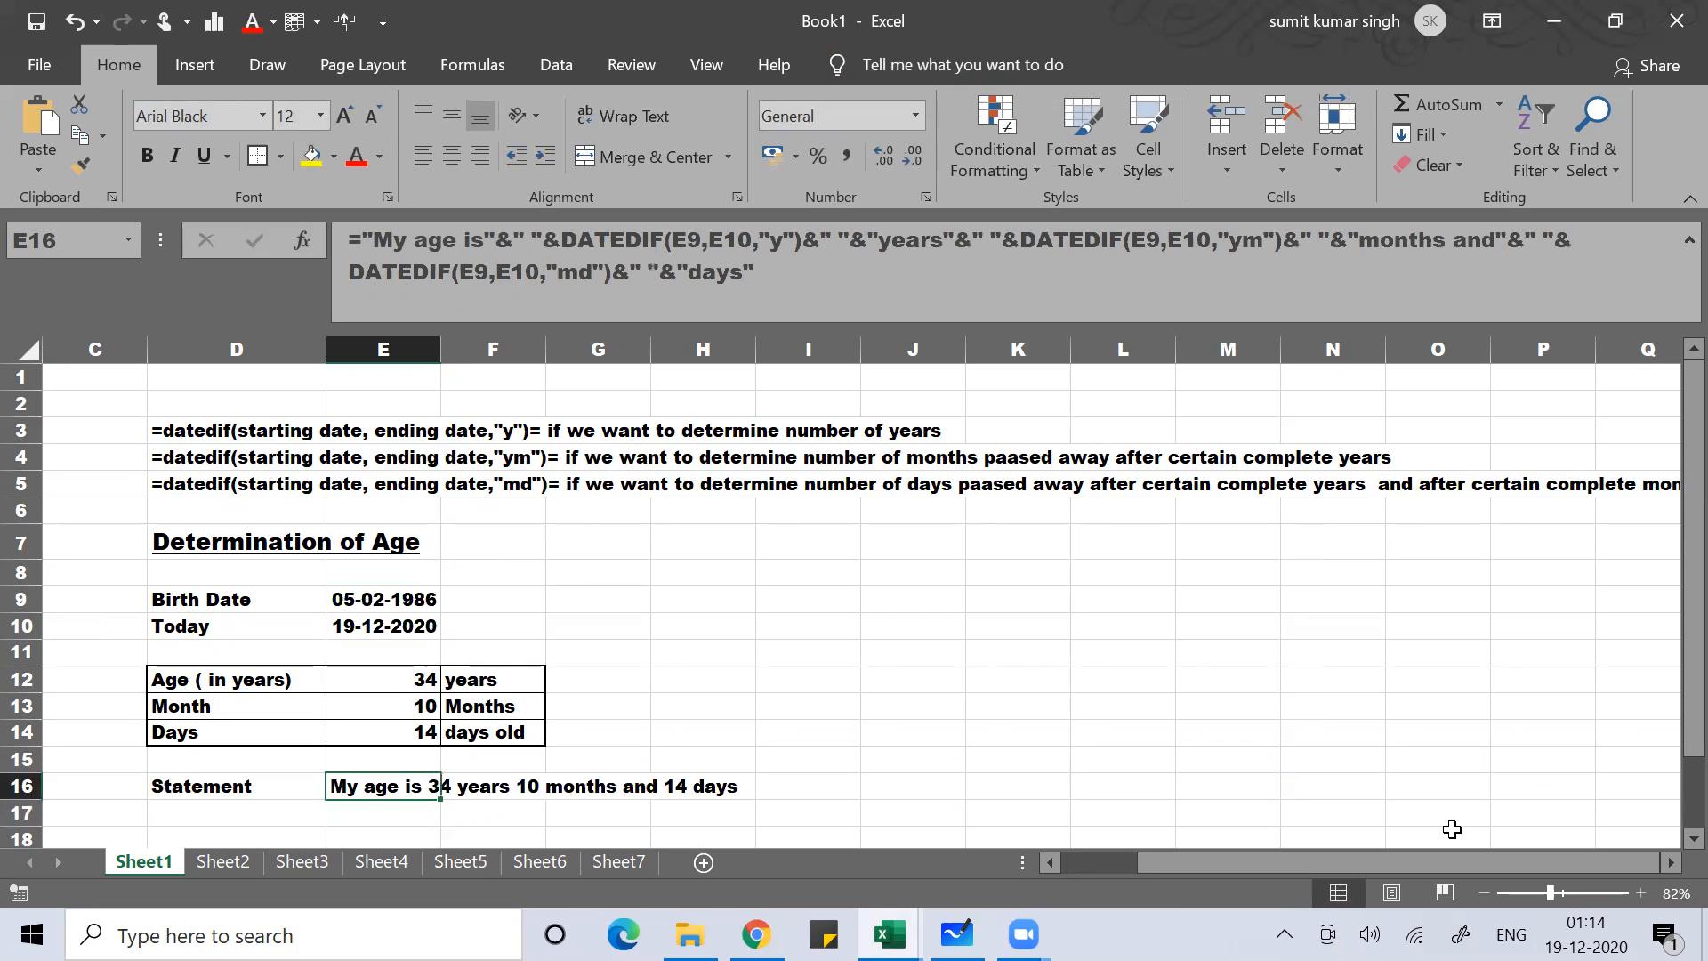
{"action": "key", "text": "Right"}
{"action": "key", "text": "Right"}
{"action": "key", "text": "Right"}
{"action": "key", "text": "Right"}
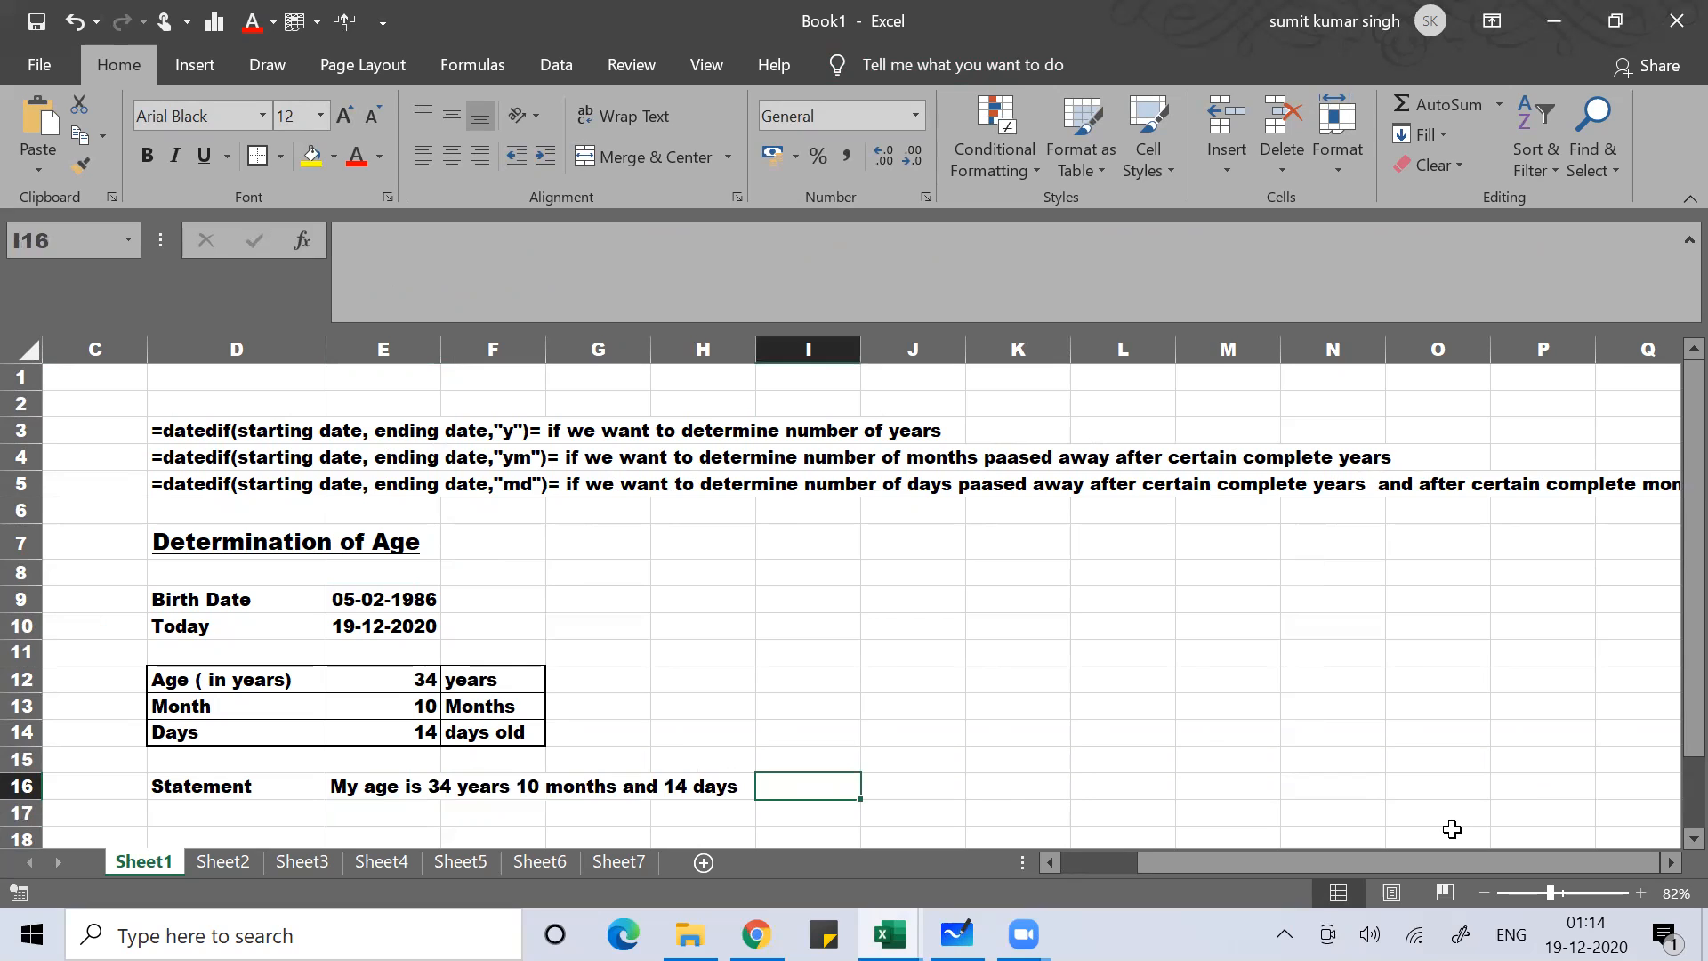
{"action": "type", "text": "( Using Ambersand Function)"}
{"action": "key", "text": "Return"}
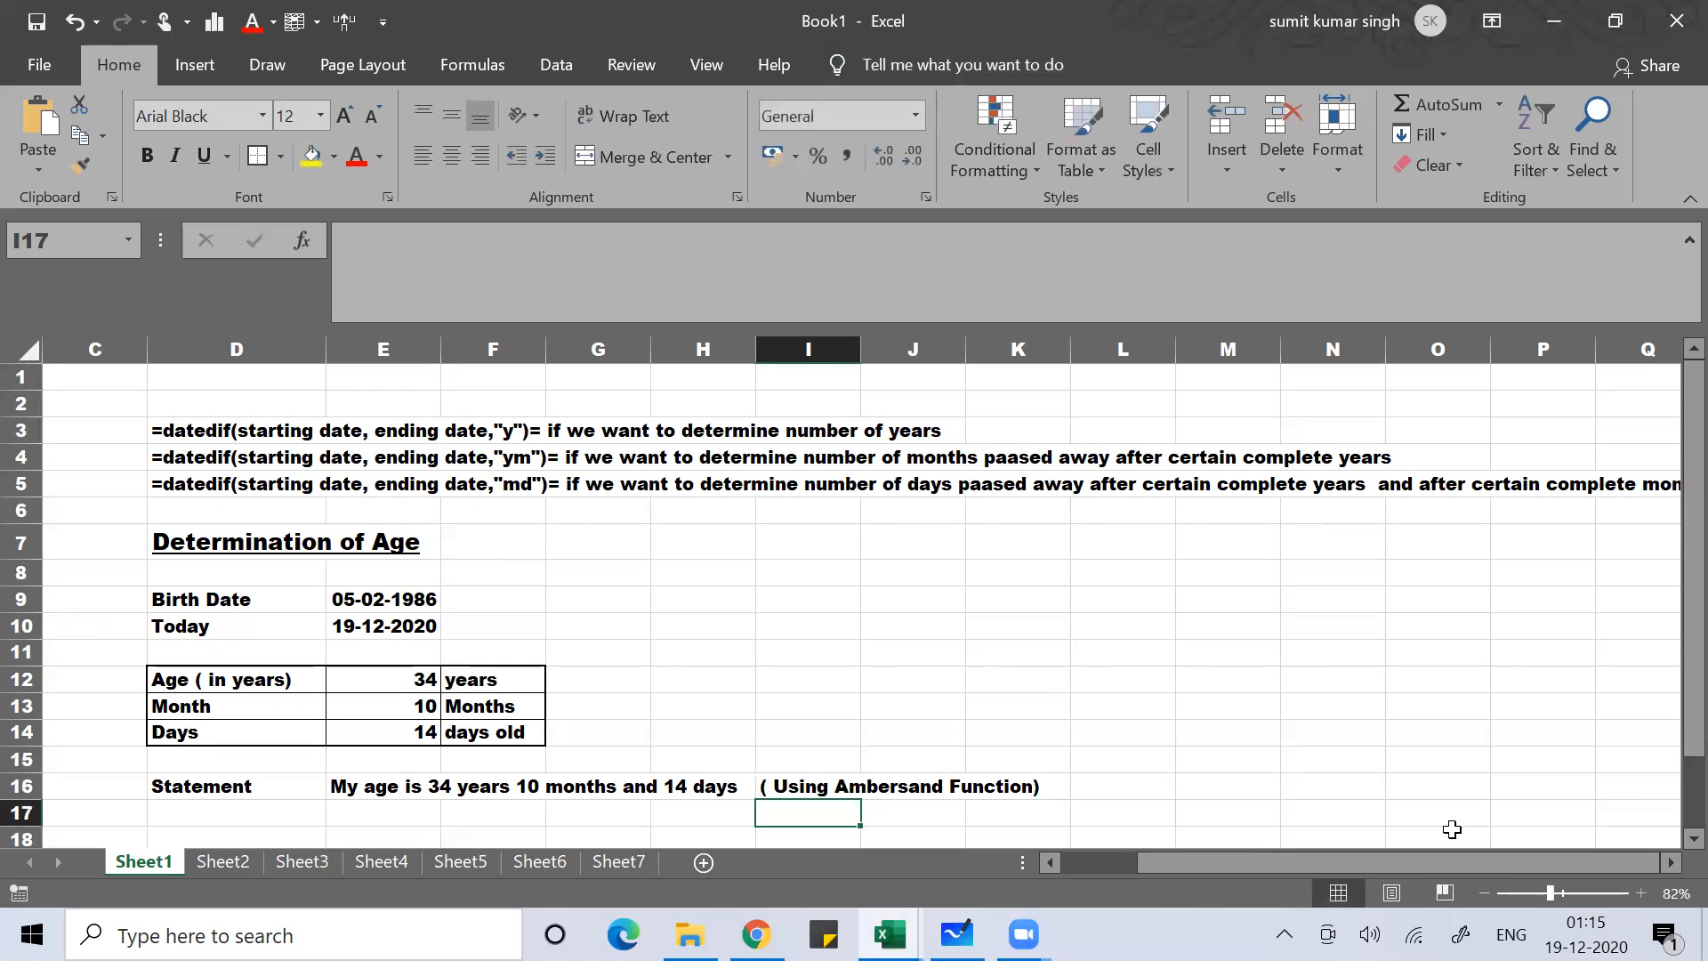
Copy the "Statement" label from D16 into D17.
{"action": "key", "text": "Left"}
{"action": "key", "text": "Left"}
{"action": "key", "text": "Left"}
{"action": "key", "text": "Left"}
{"action": "key", "text": "Left"}
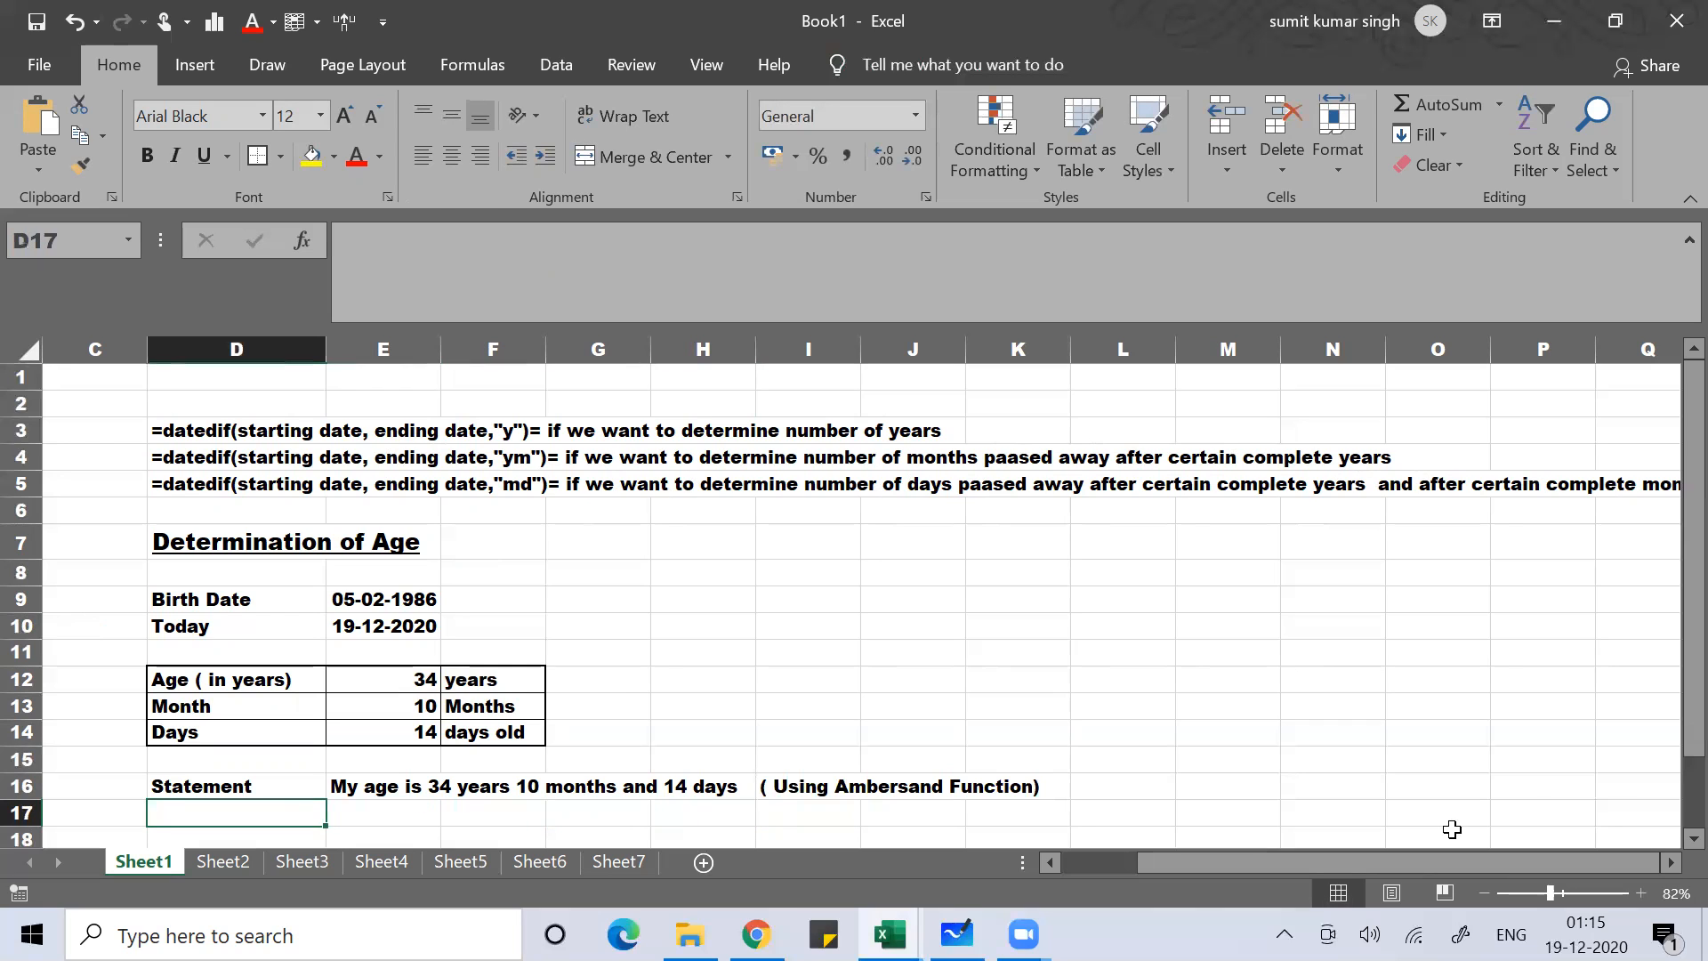
{"action": "key", "text": "Up"}
{"action": "key", "text": "ctrl+c"}
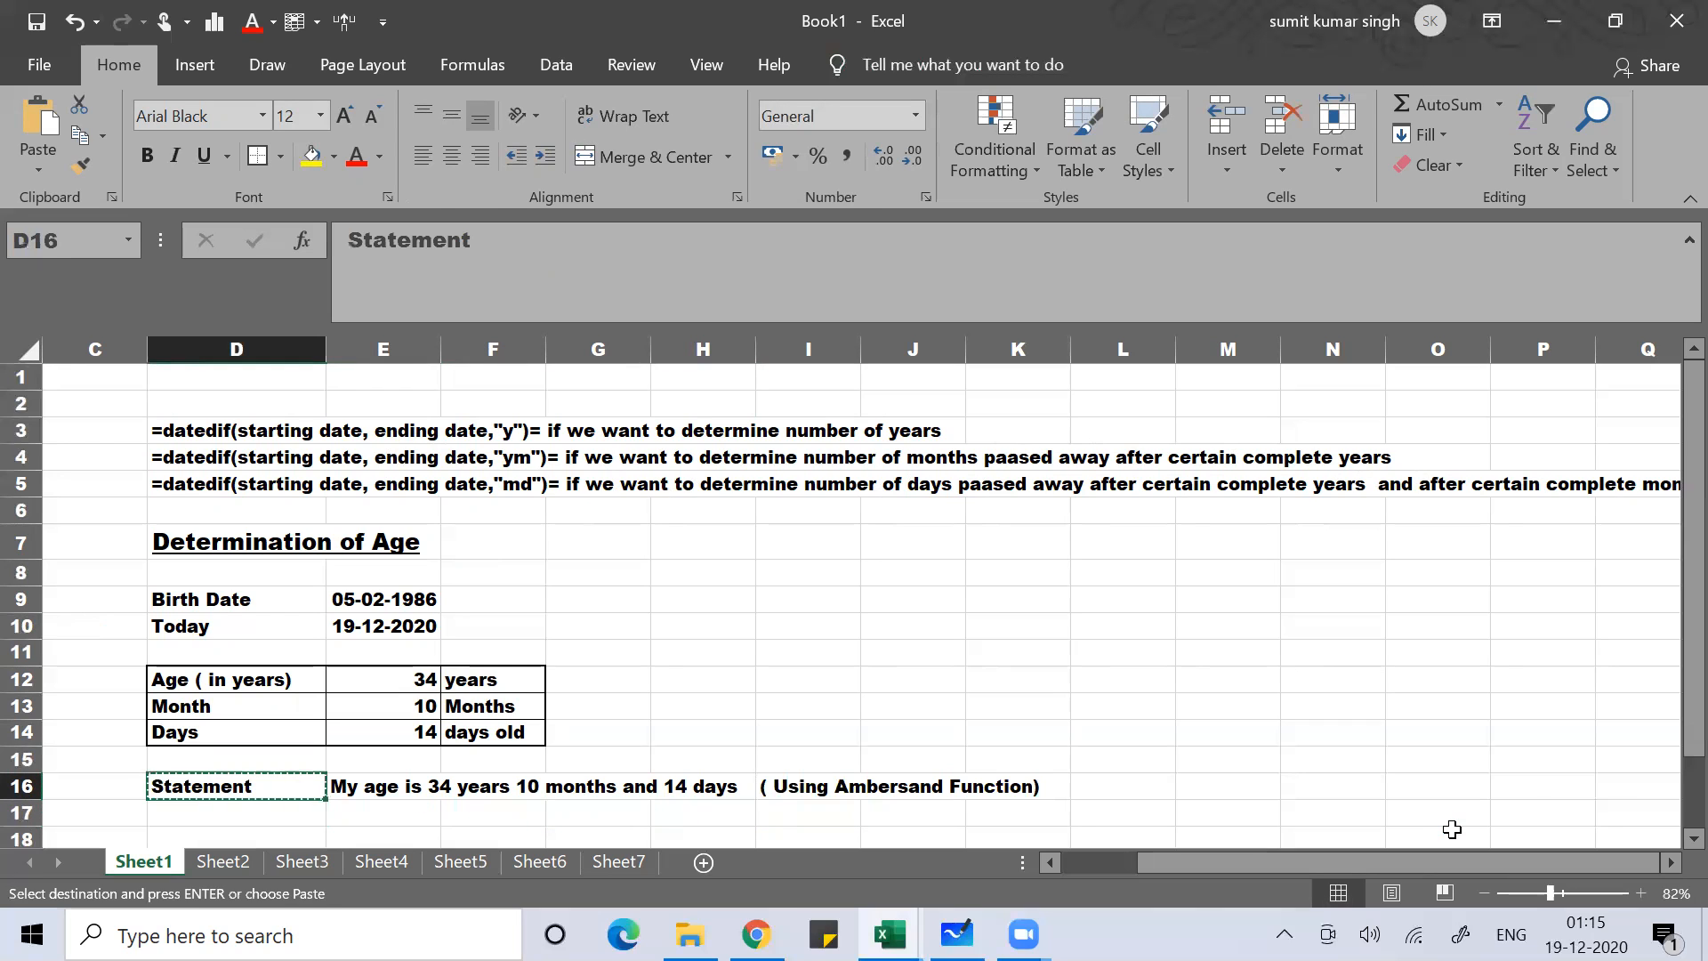
{"action": "key", "text": "Down"}
{"action": "key", "text": "ctrl+v"}
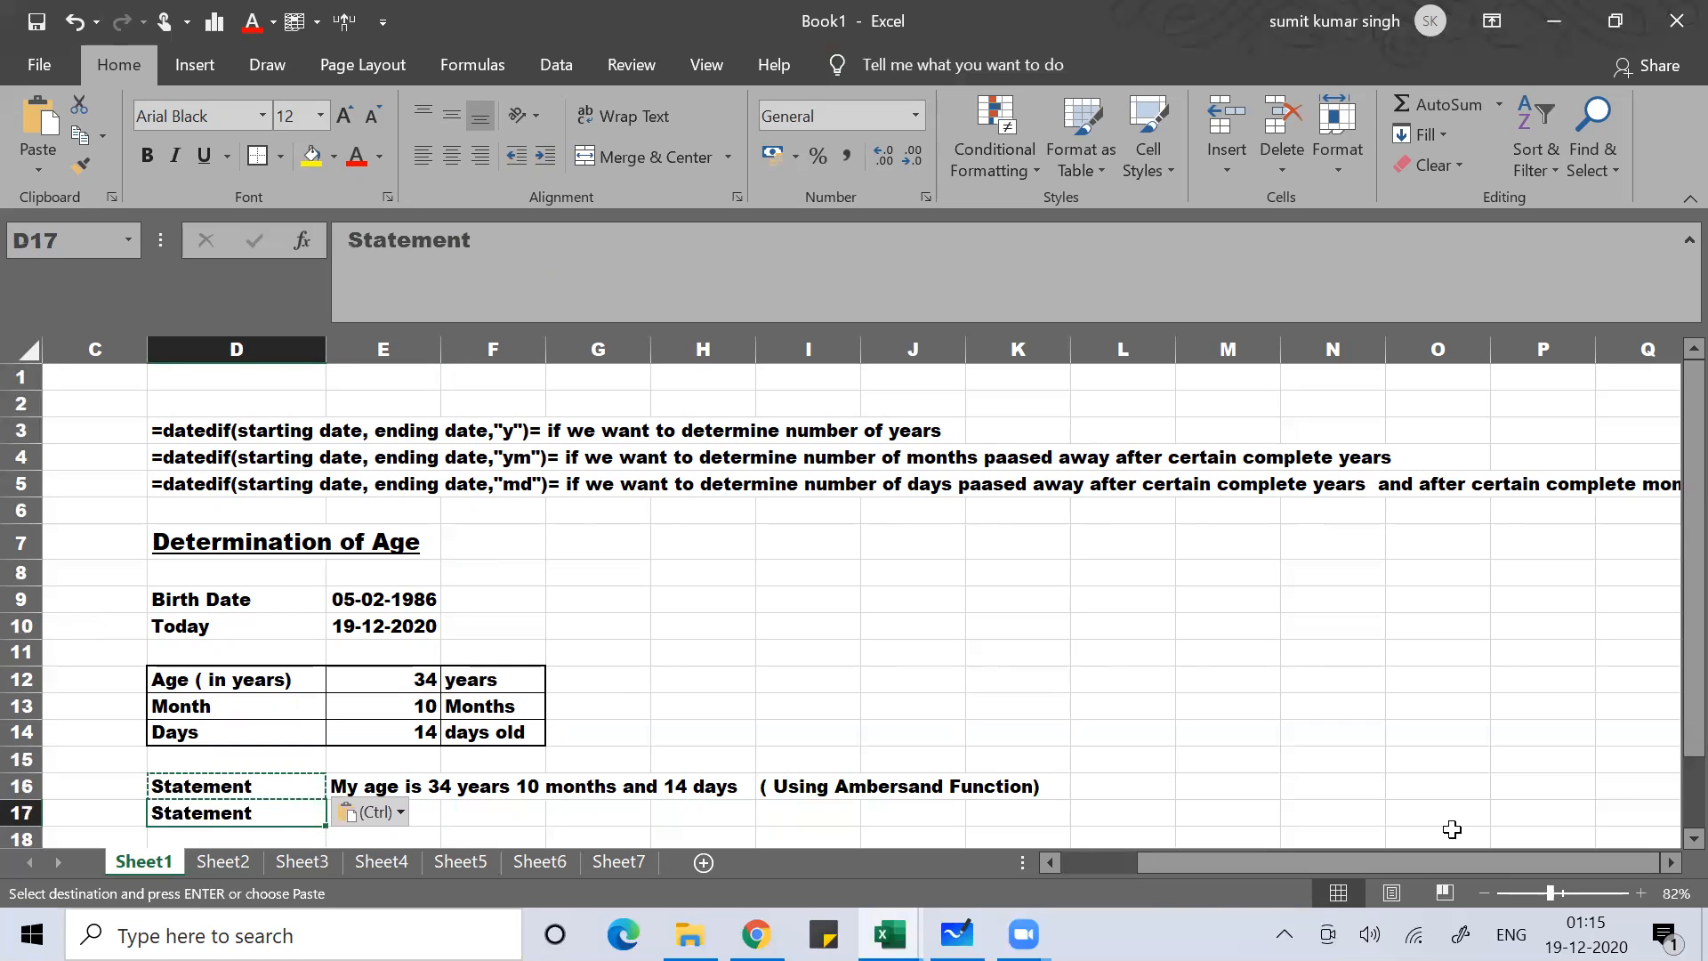
Start a CONCATENATE formula in E17 with the text "My age is" and a " " separator as its first arguments.
{"action": "key", "text": "Right"}
{"action": "type", "text": "=con"}
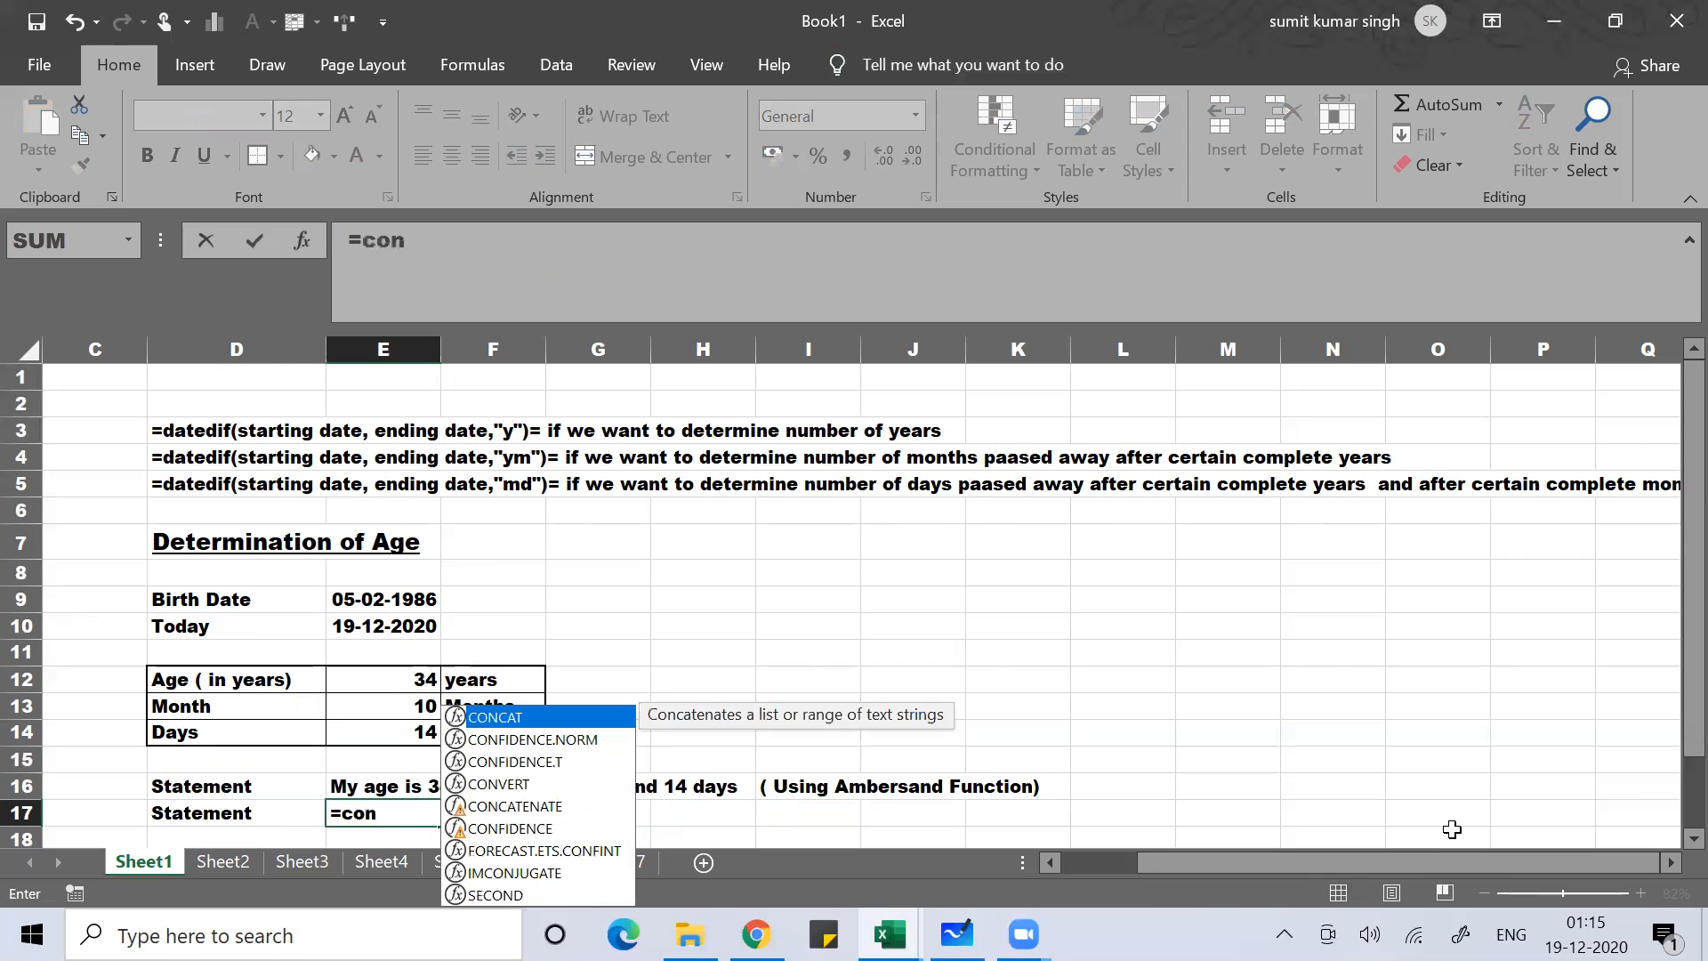
{"action": "double_click", "coordinate": [537, 812]}
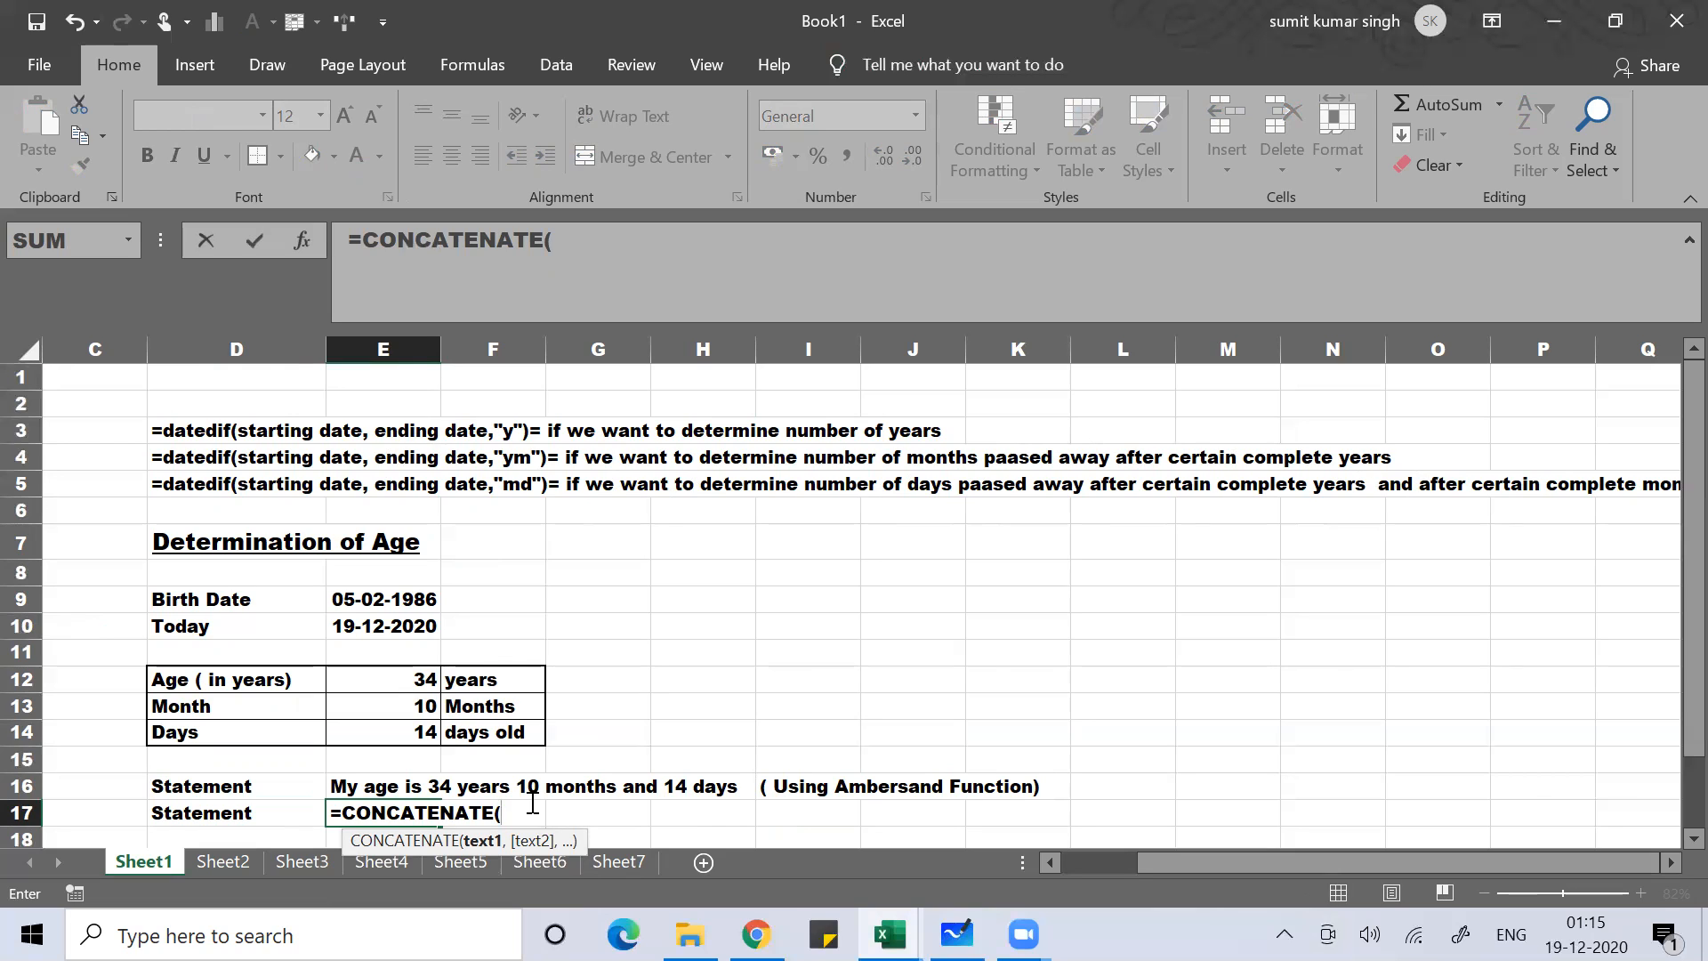
{"action": "type", "text": "\"My age is\","}
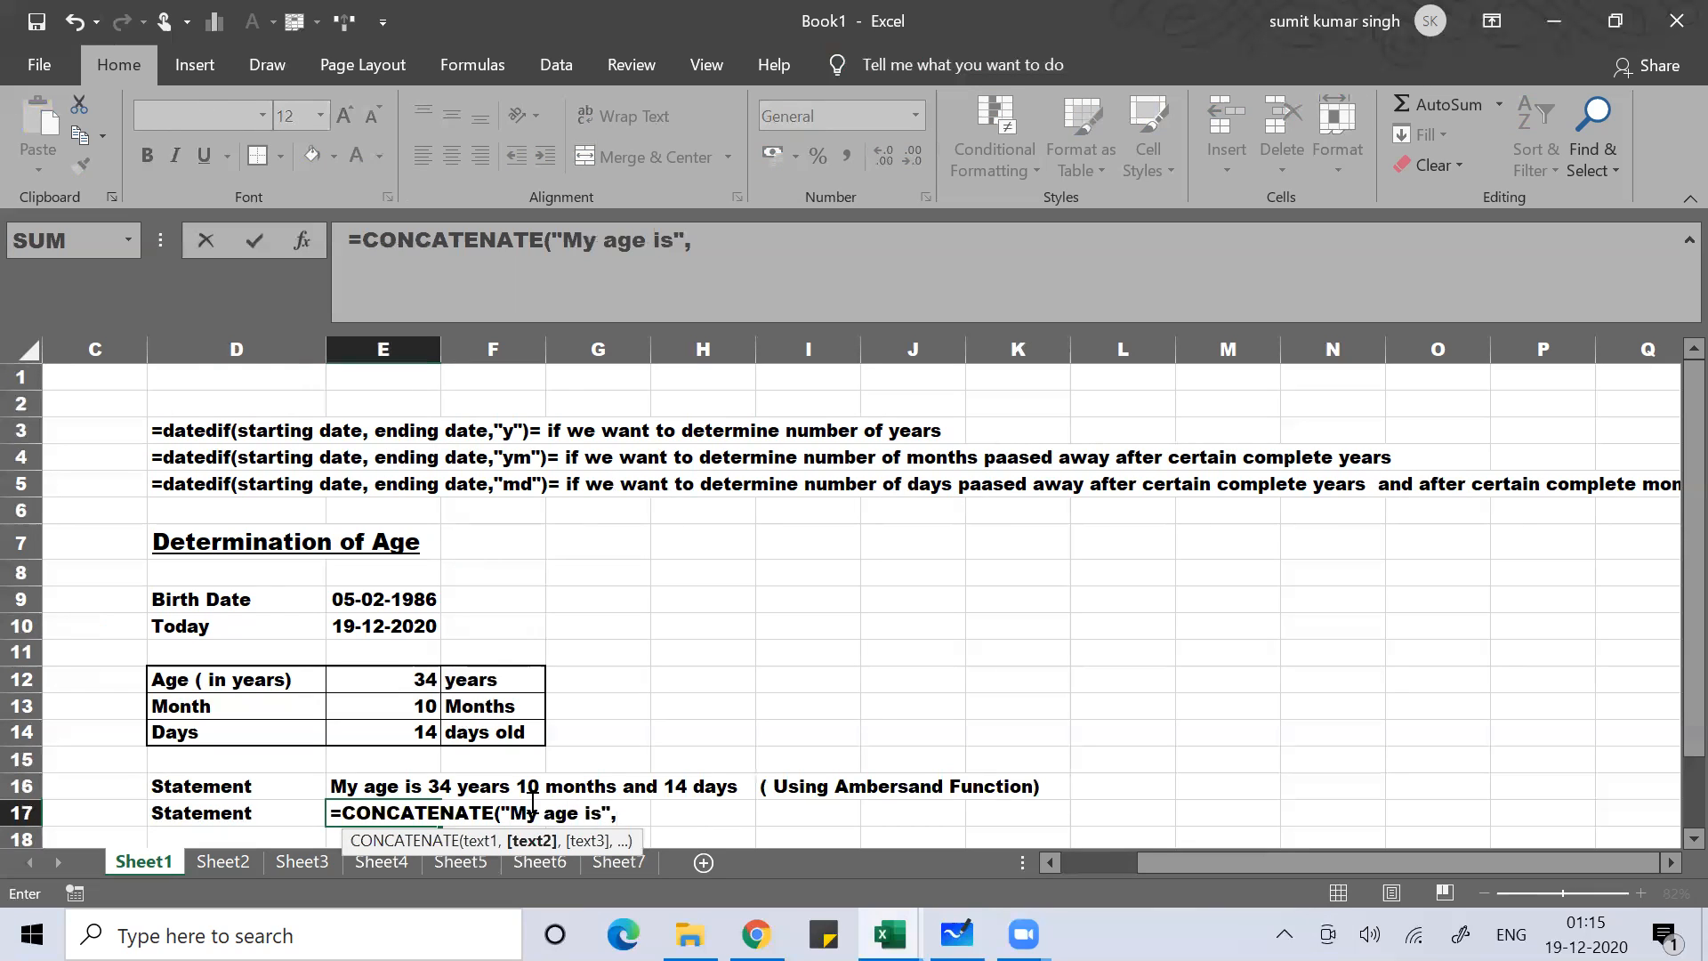
{"action": "type", "text": "\" \","}
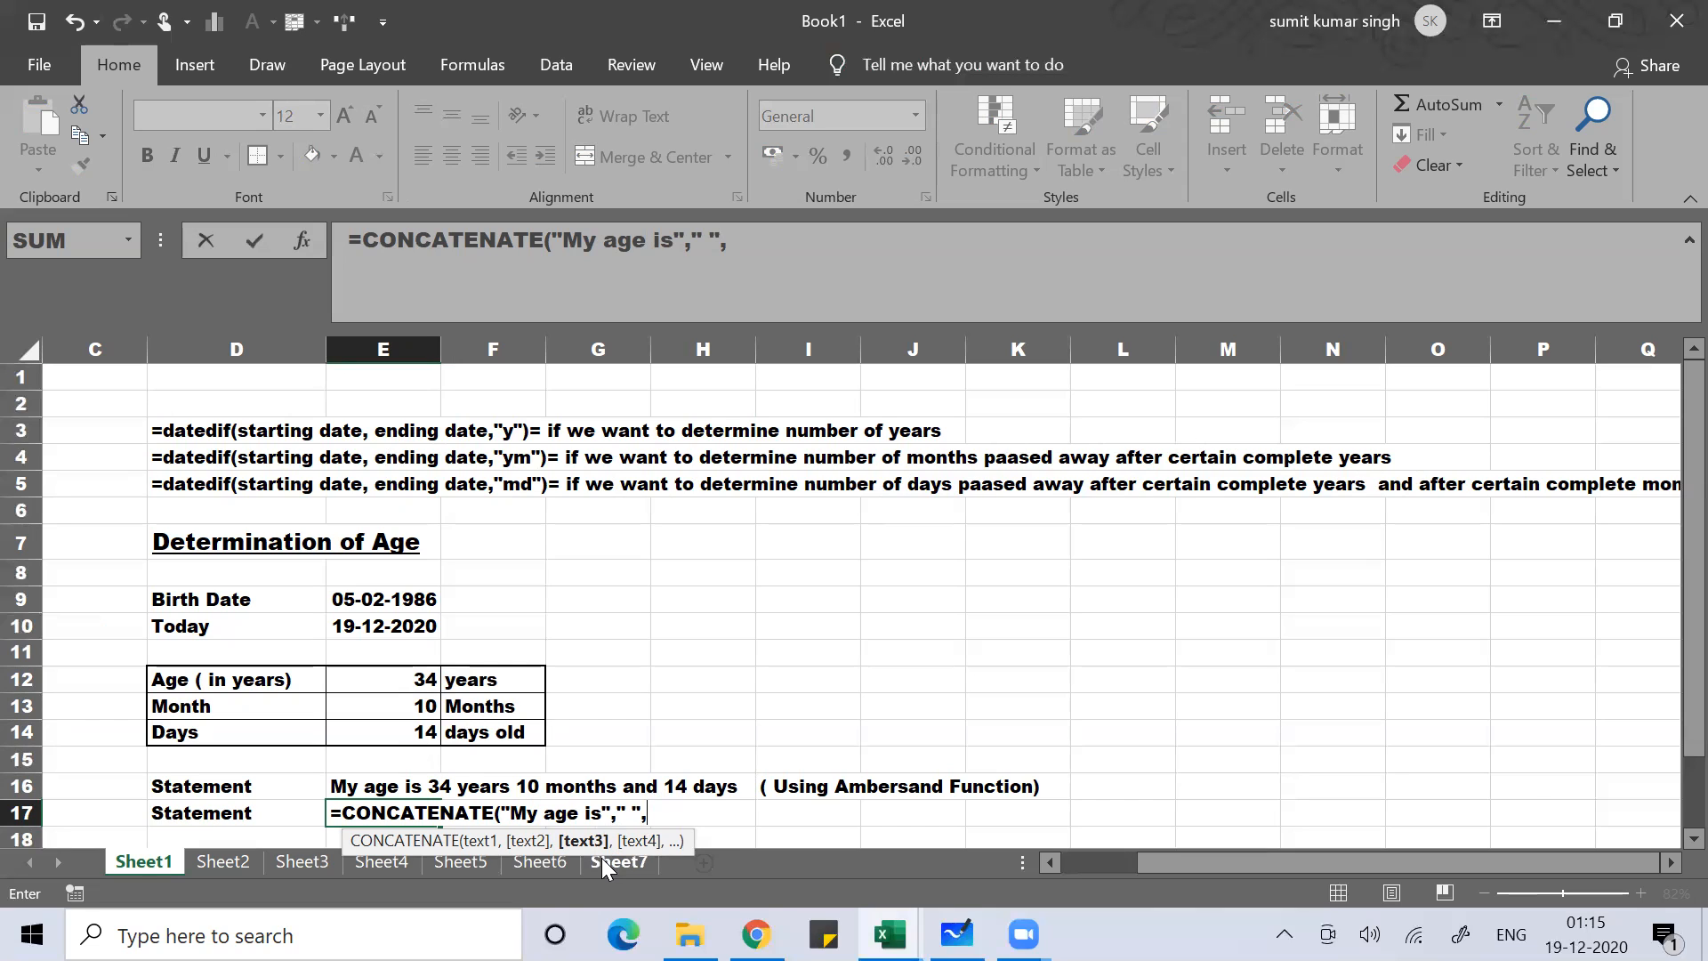
Add datedif(E9,E10,"y") as the next argument of the CONCATENATE formula in E17.
{"action": "type", "text": "d"}
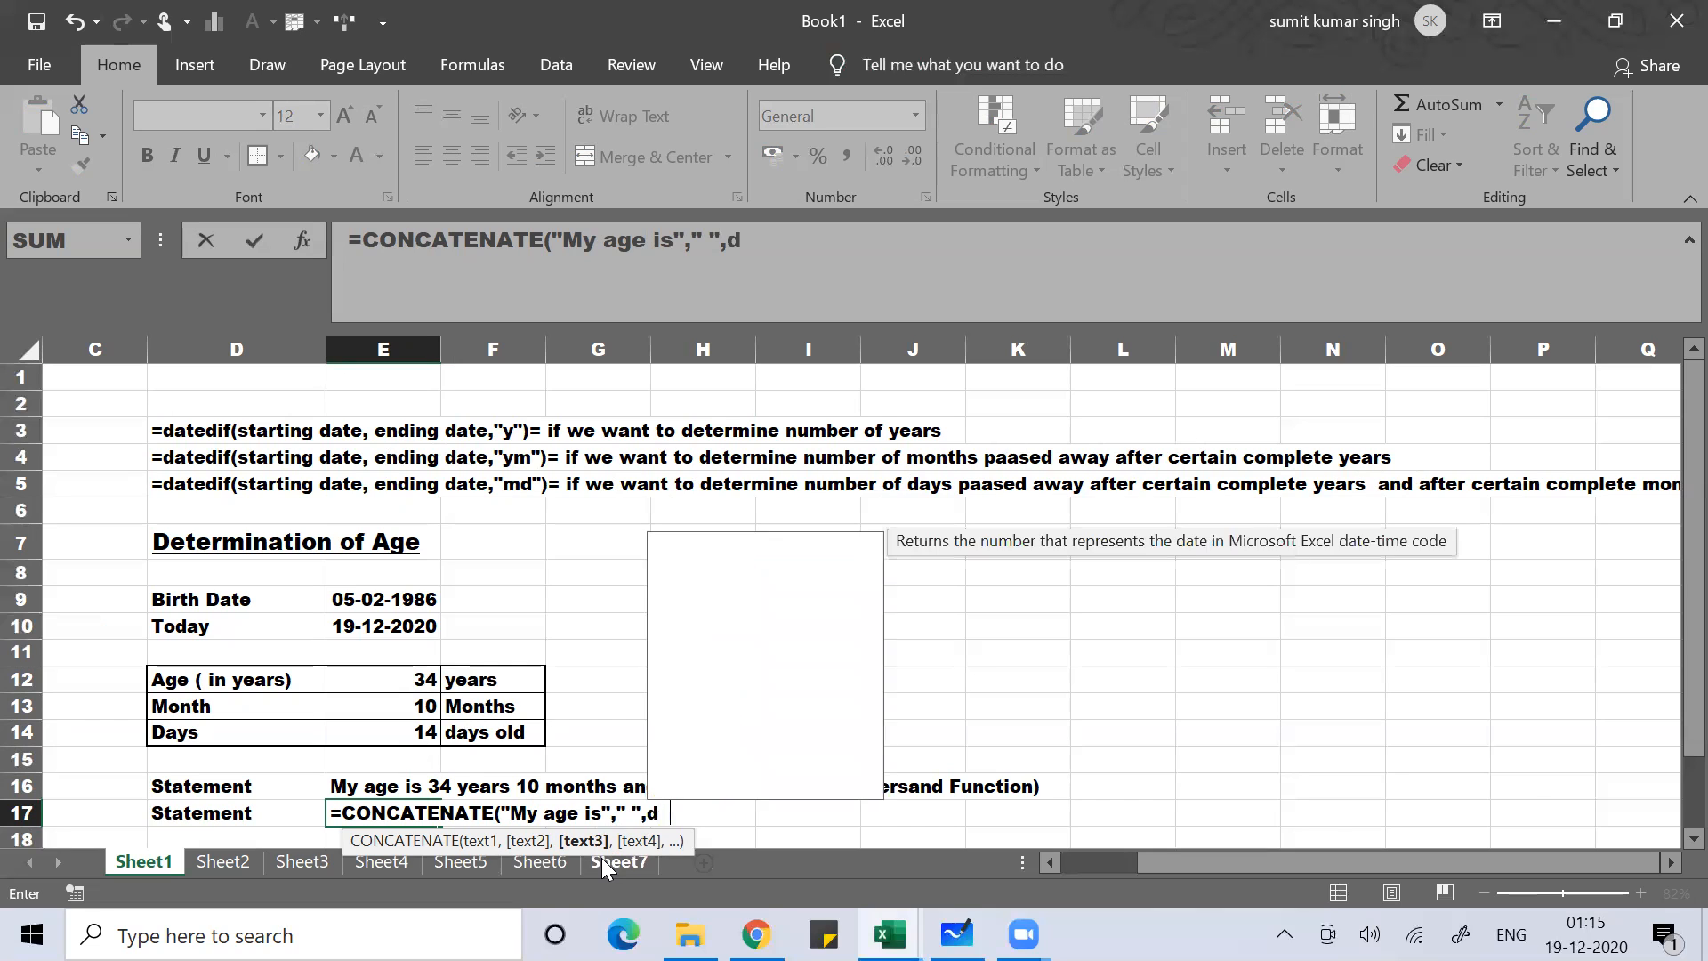
{"action": "type", "text": "atedif("}
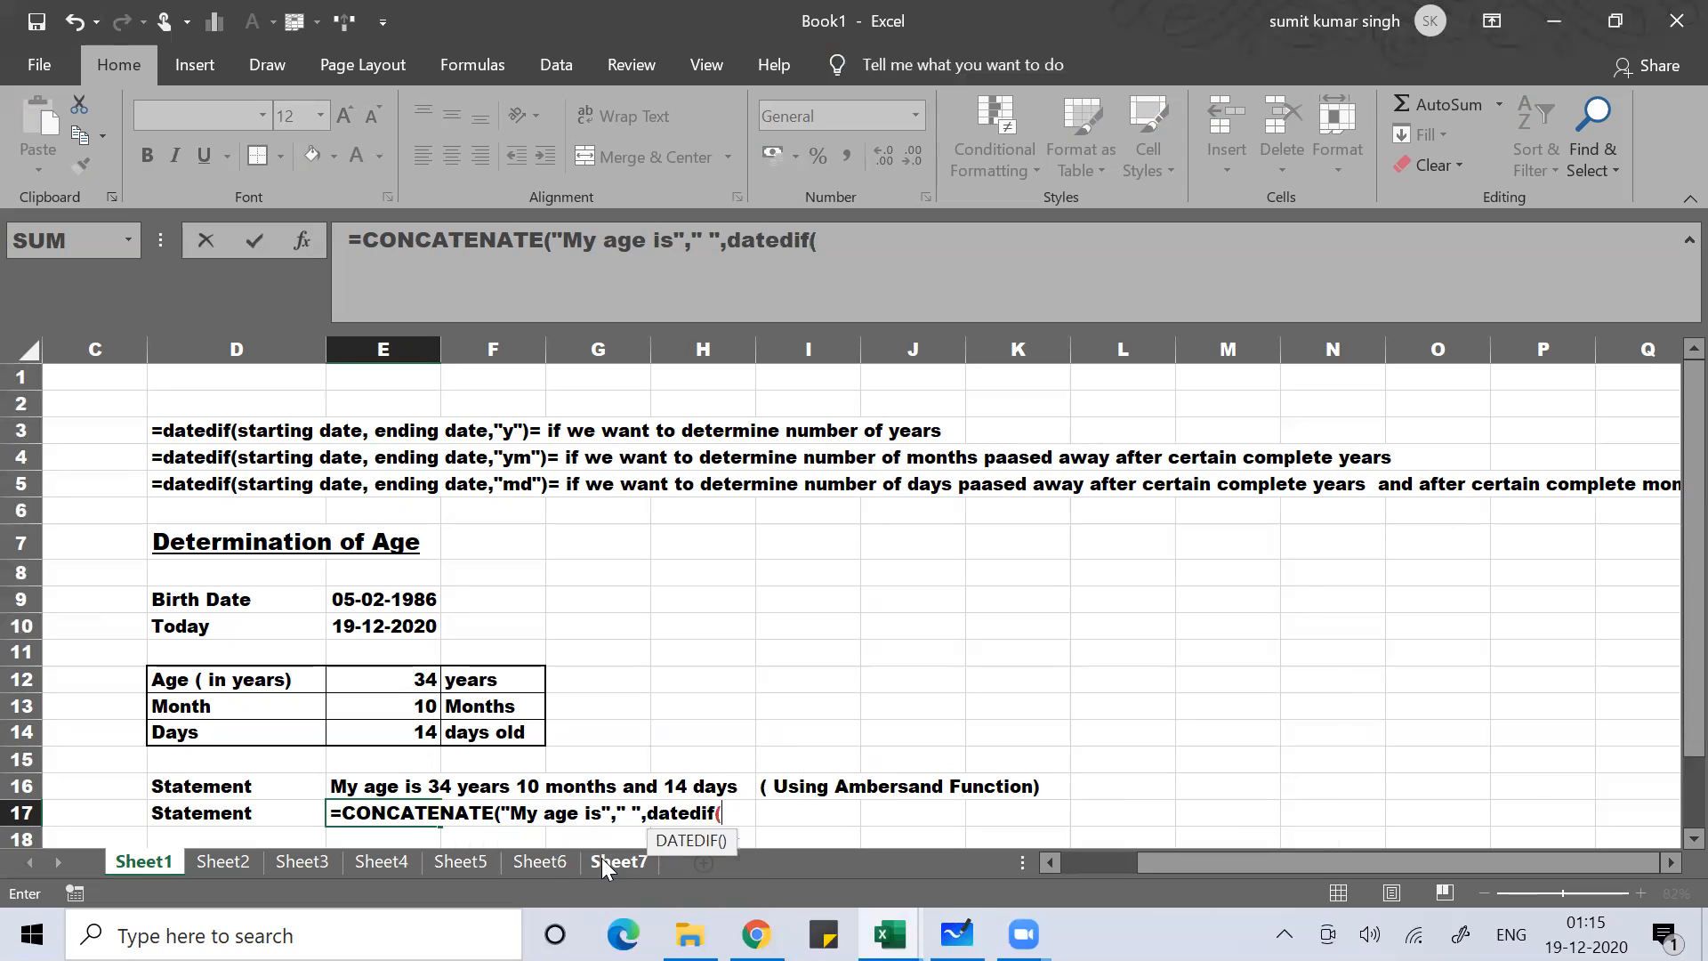
{"action": "left_click", "coordinate": [378, 597]}
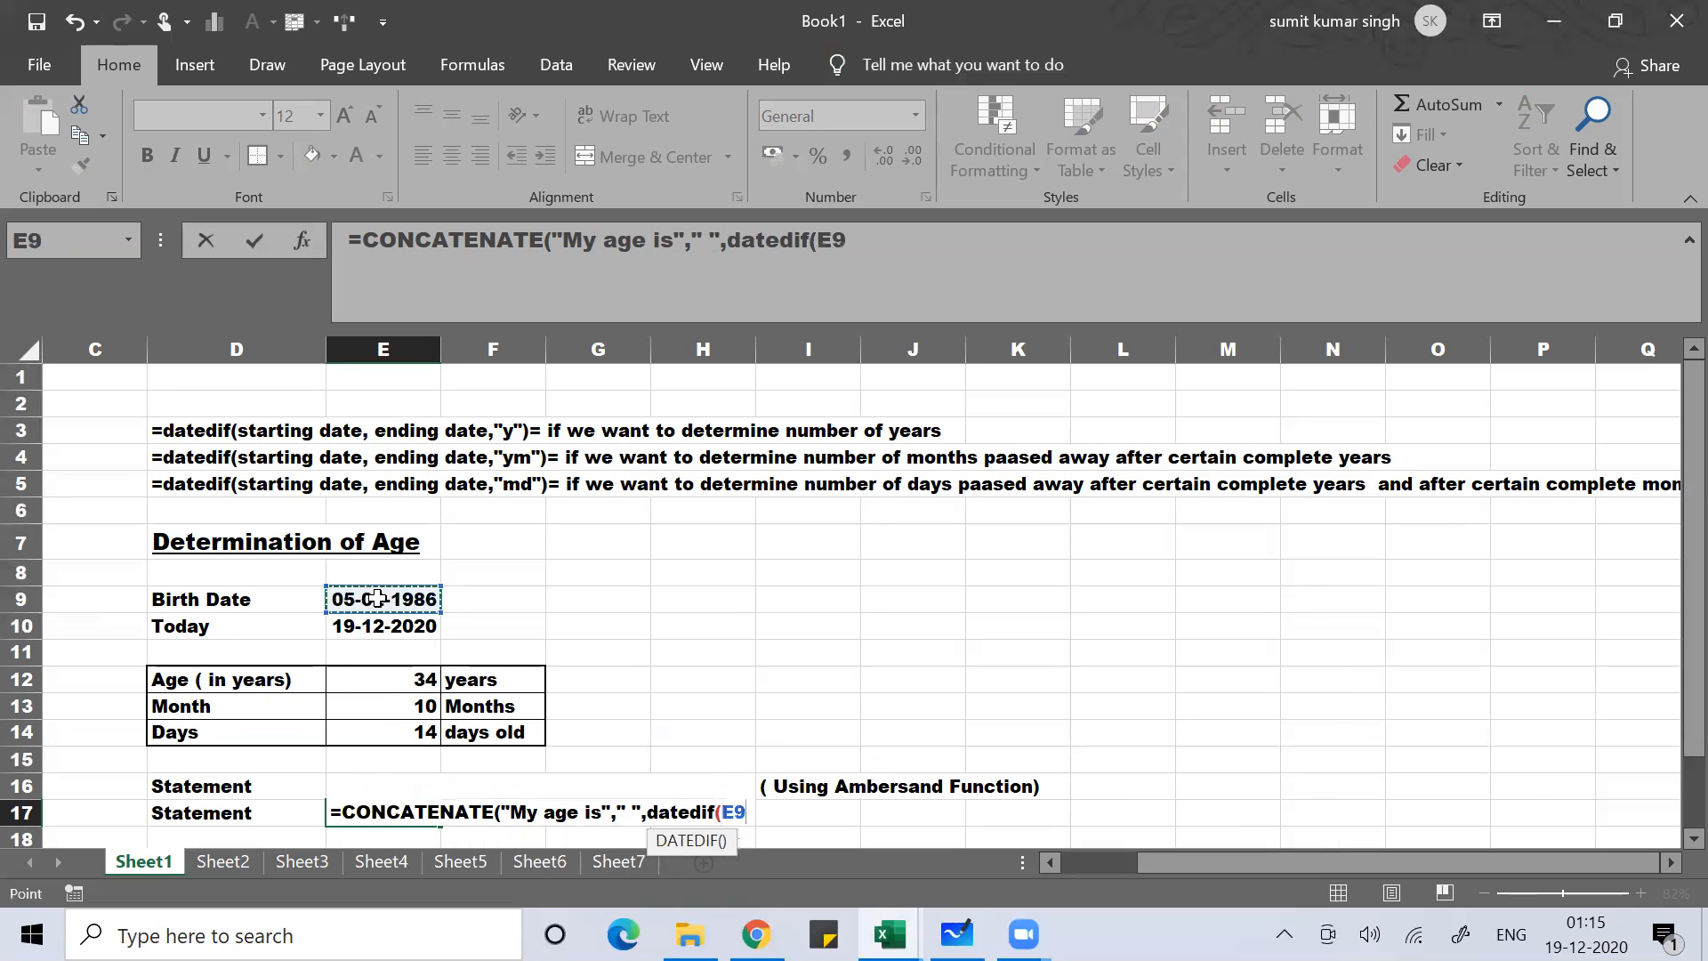
{"action": "type", "text": ","}
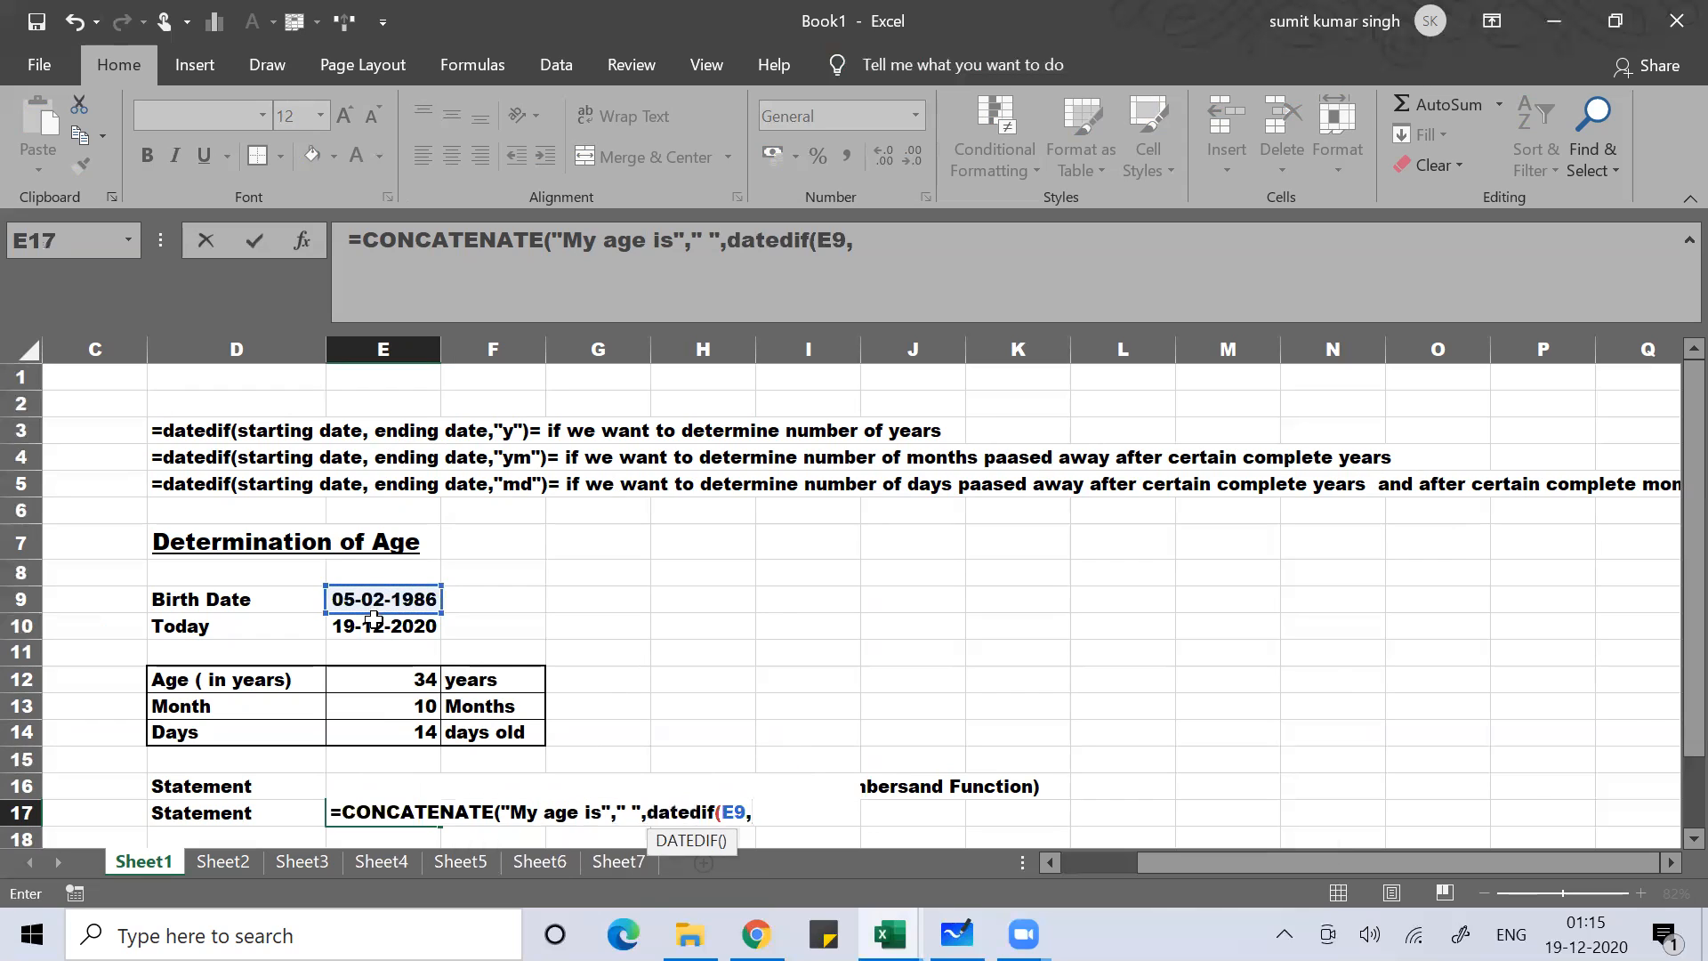
{"action": "left_click", "coordinate": [372, 622]}
{"action": "type", "text": ",\"y\""}
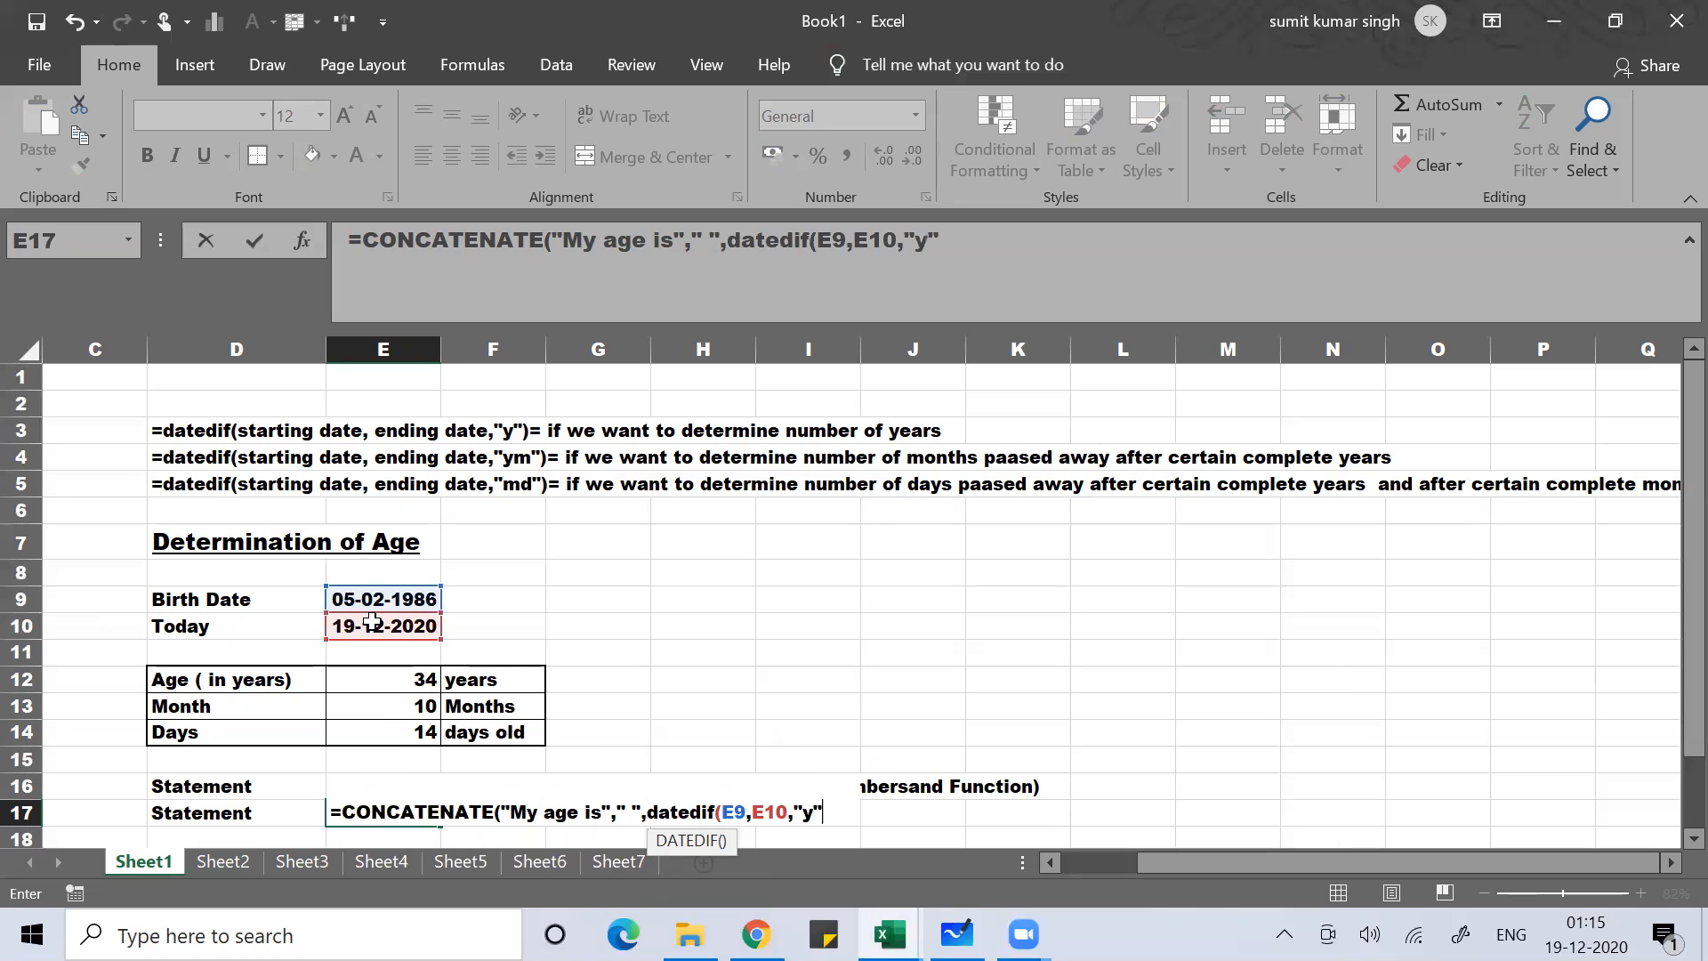
{"action": "type", "text": ")"}
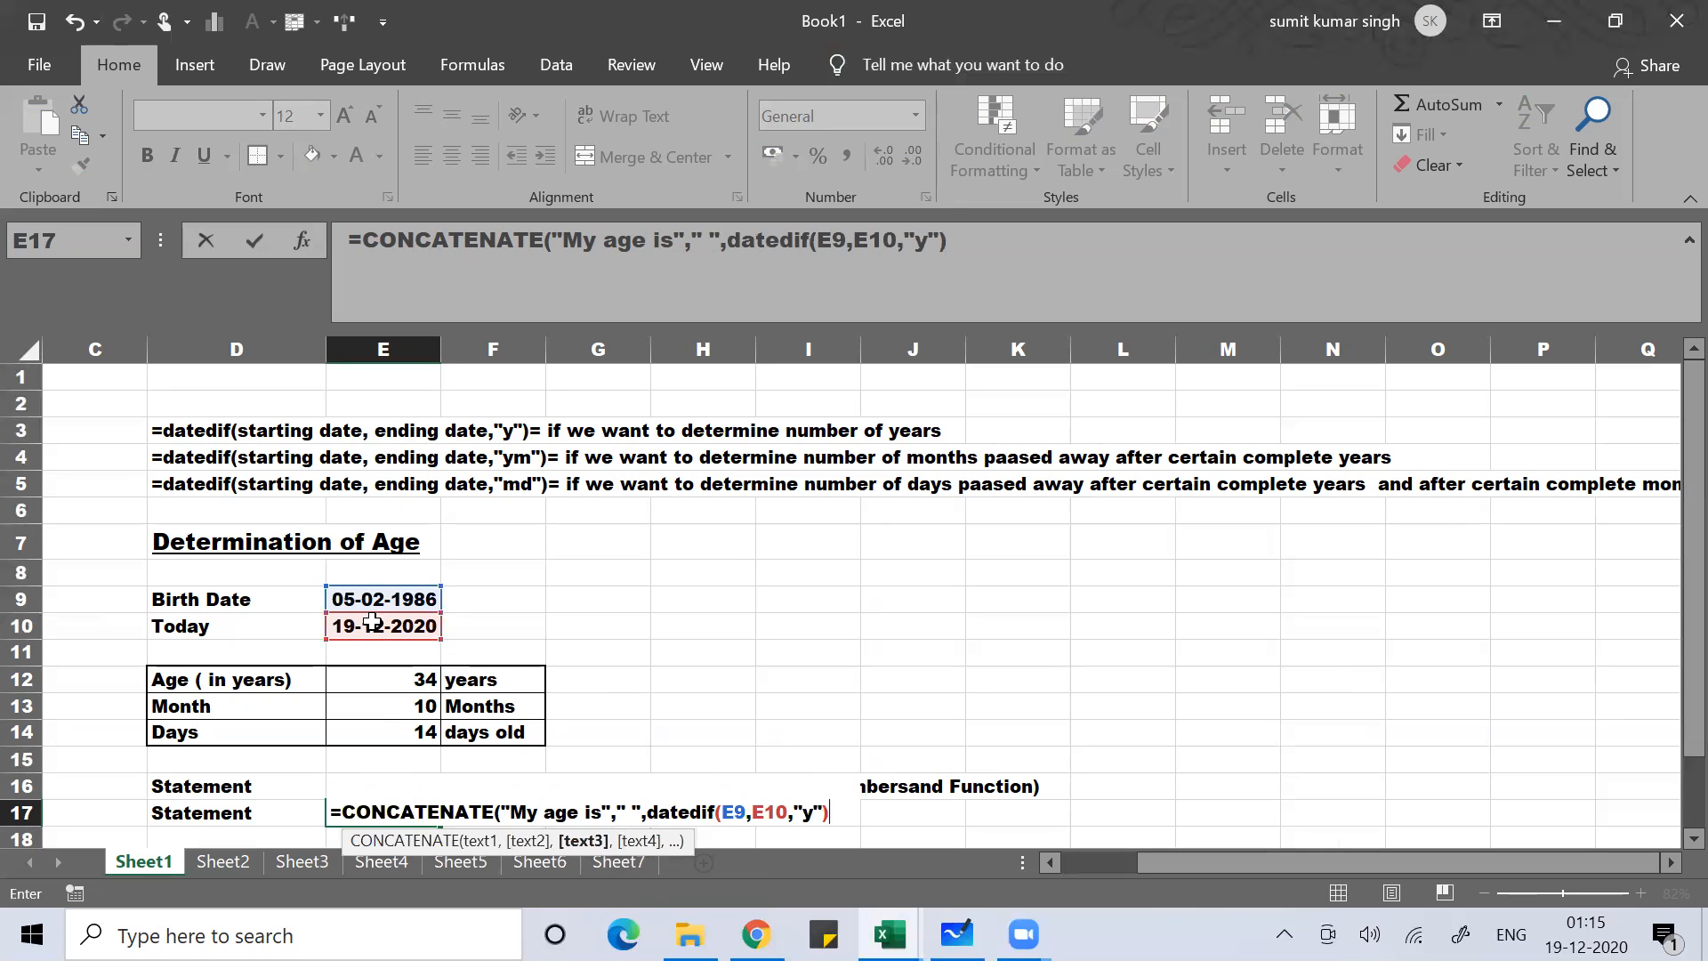
{"action": "type", "text": ","}
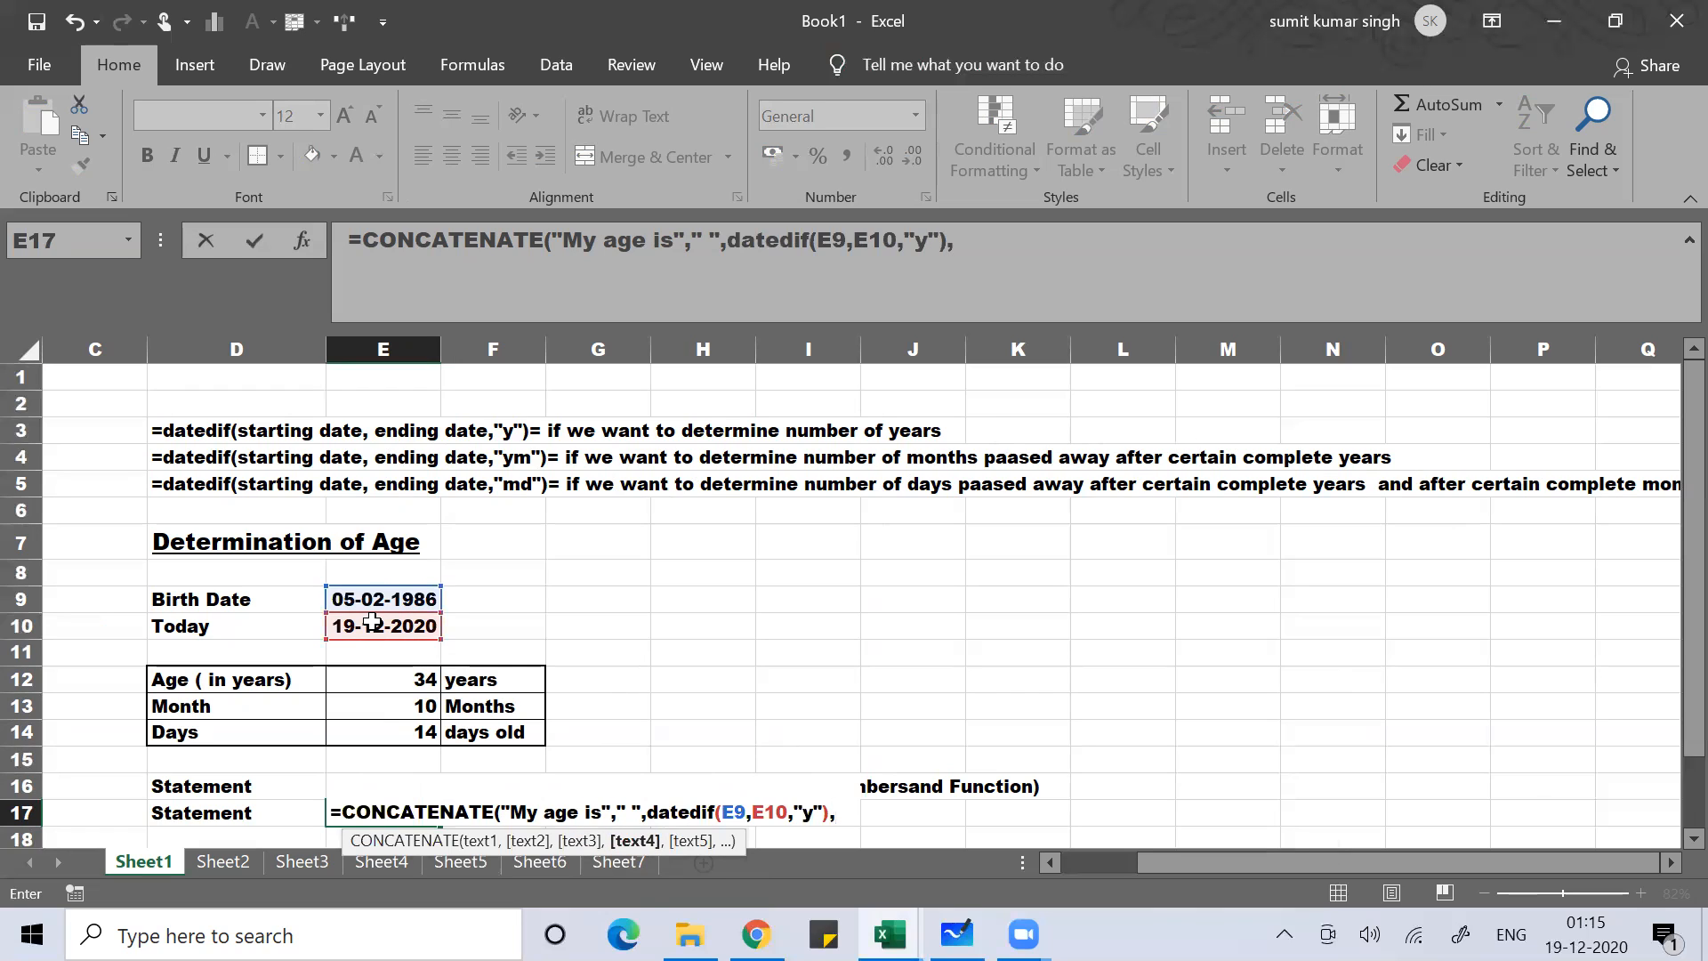
Append a " " separator, the text "years" and another " " separator as further CONCATENATE arguments.
{"action": "type", "text": "\" \"<"}
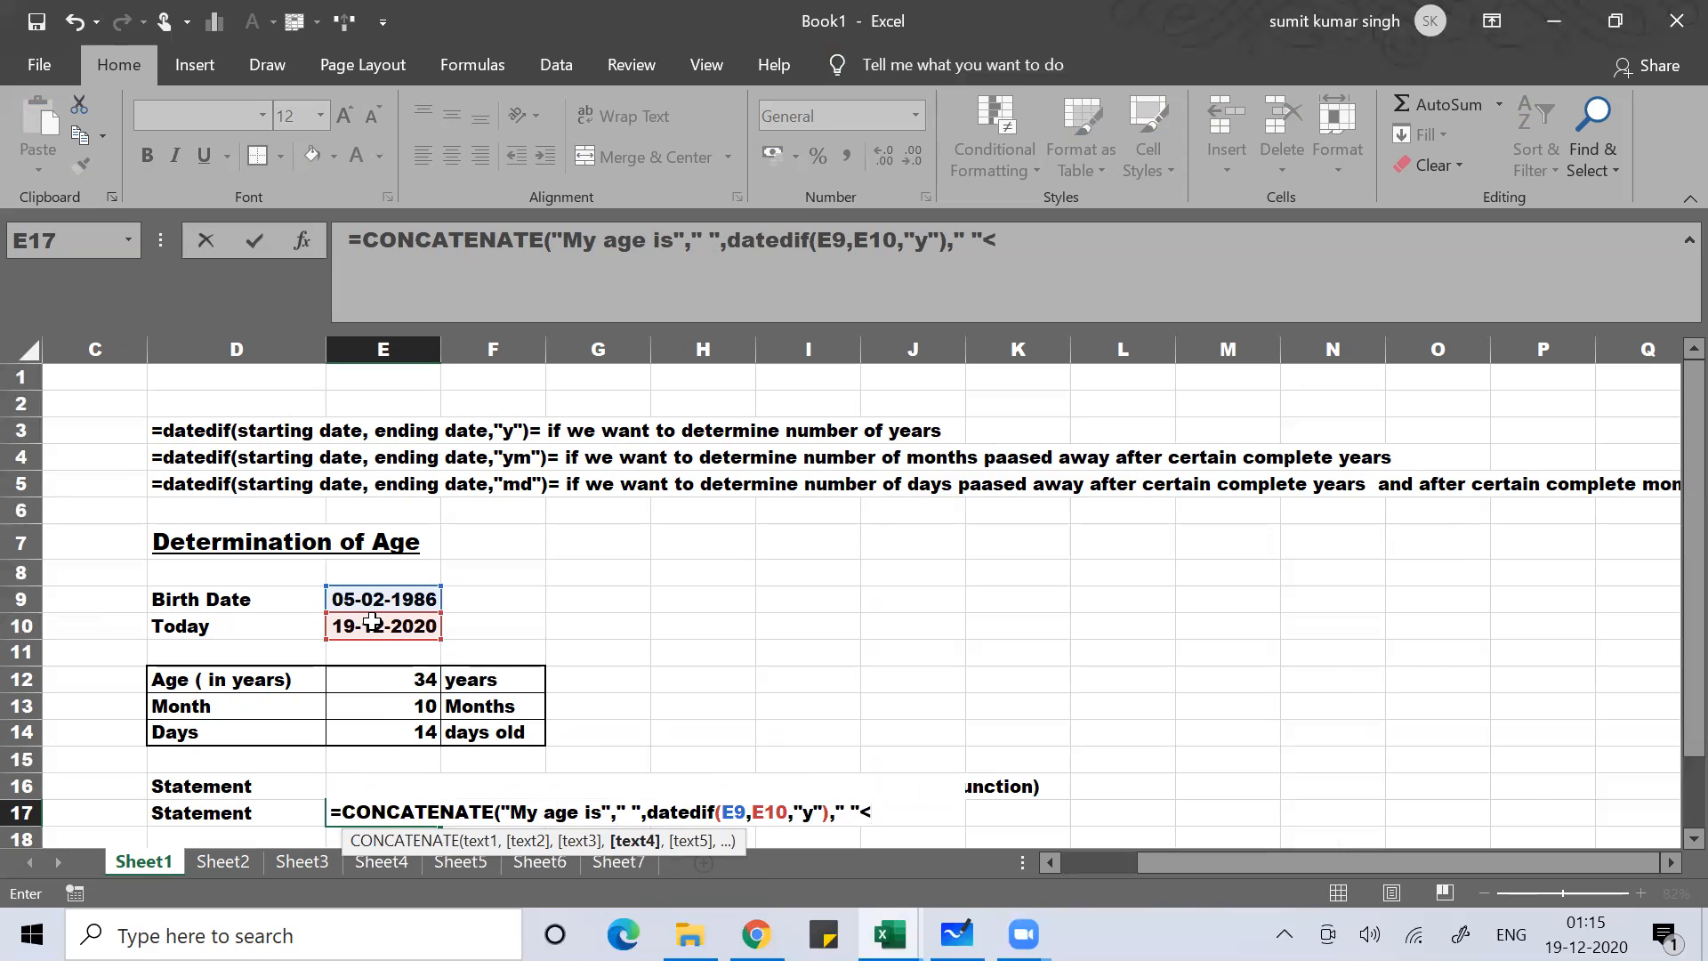
{"action": "key", "text": "BackSpace"}
{"action": "type", "text": ","}
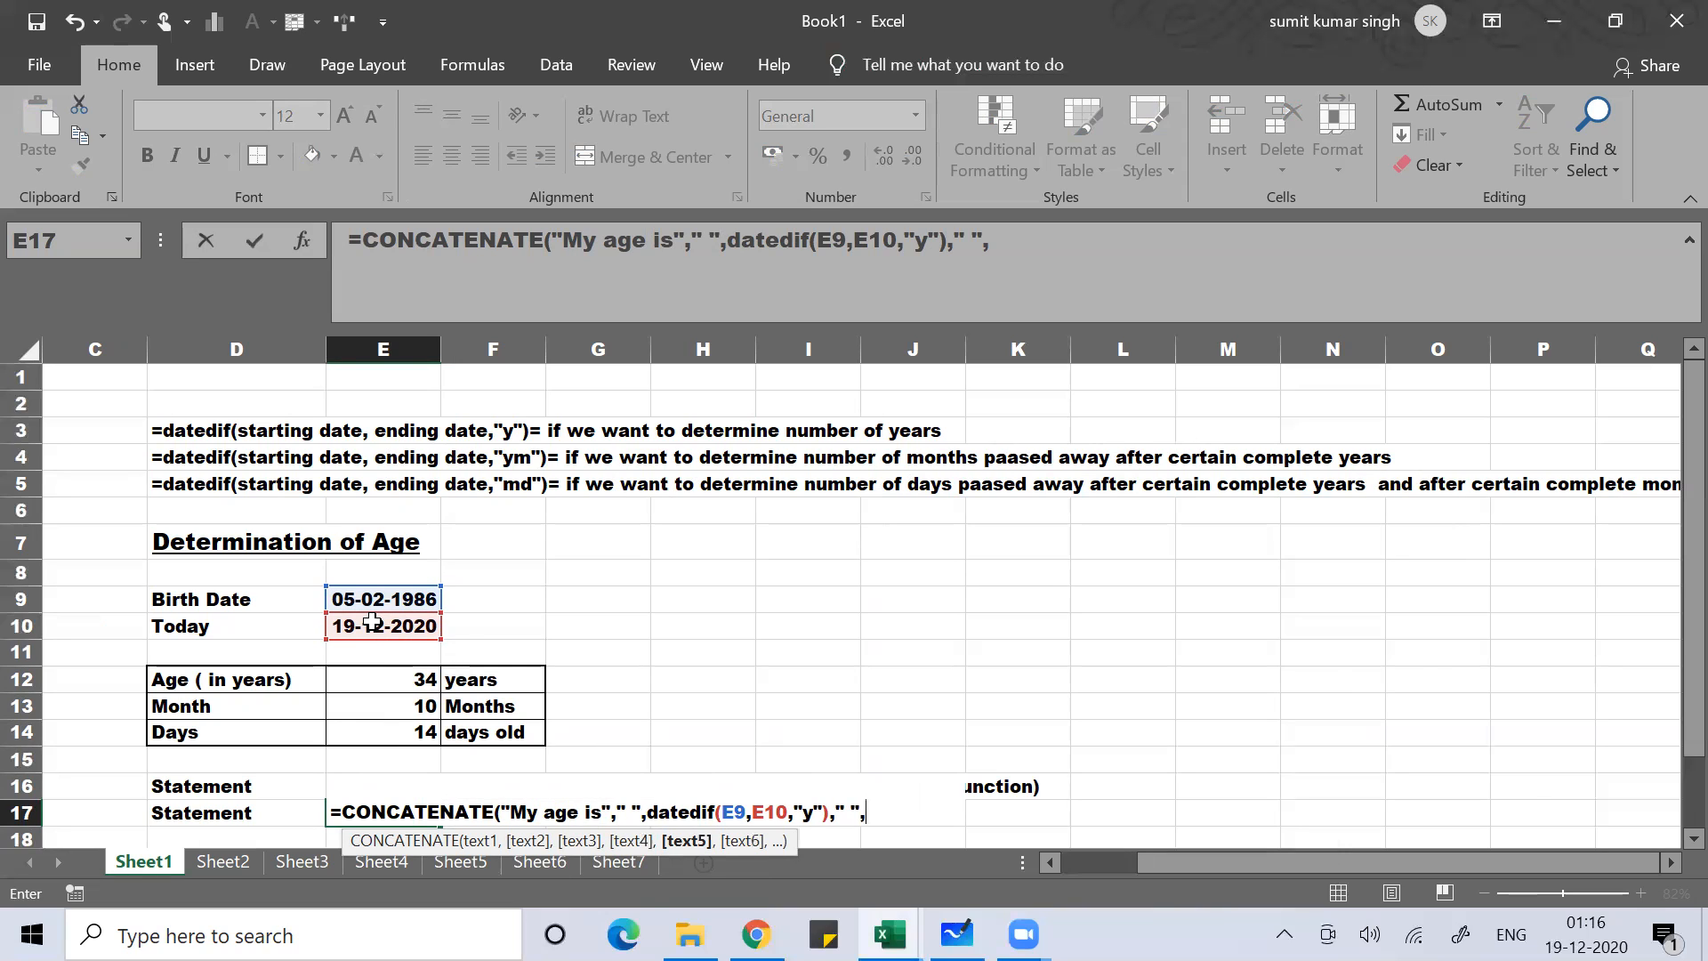
{"action": "type", "text": "\"years\","}
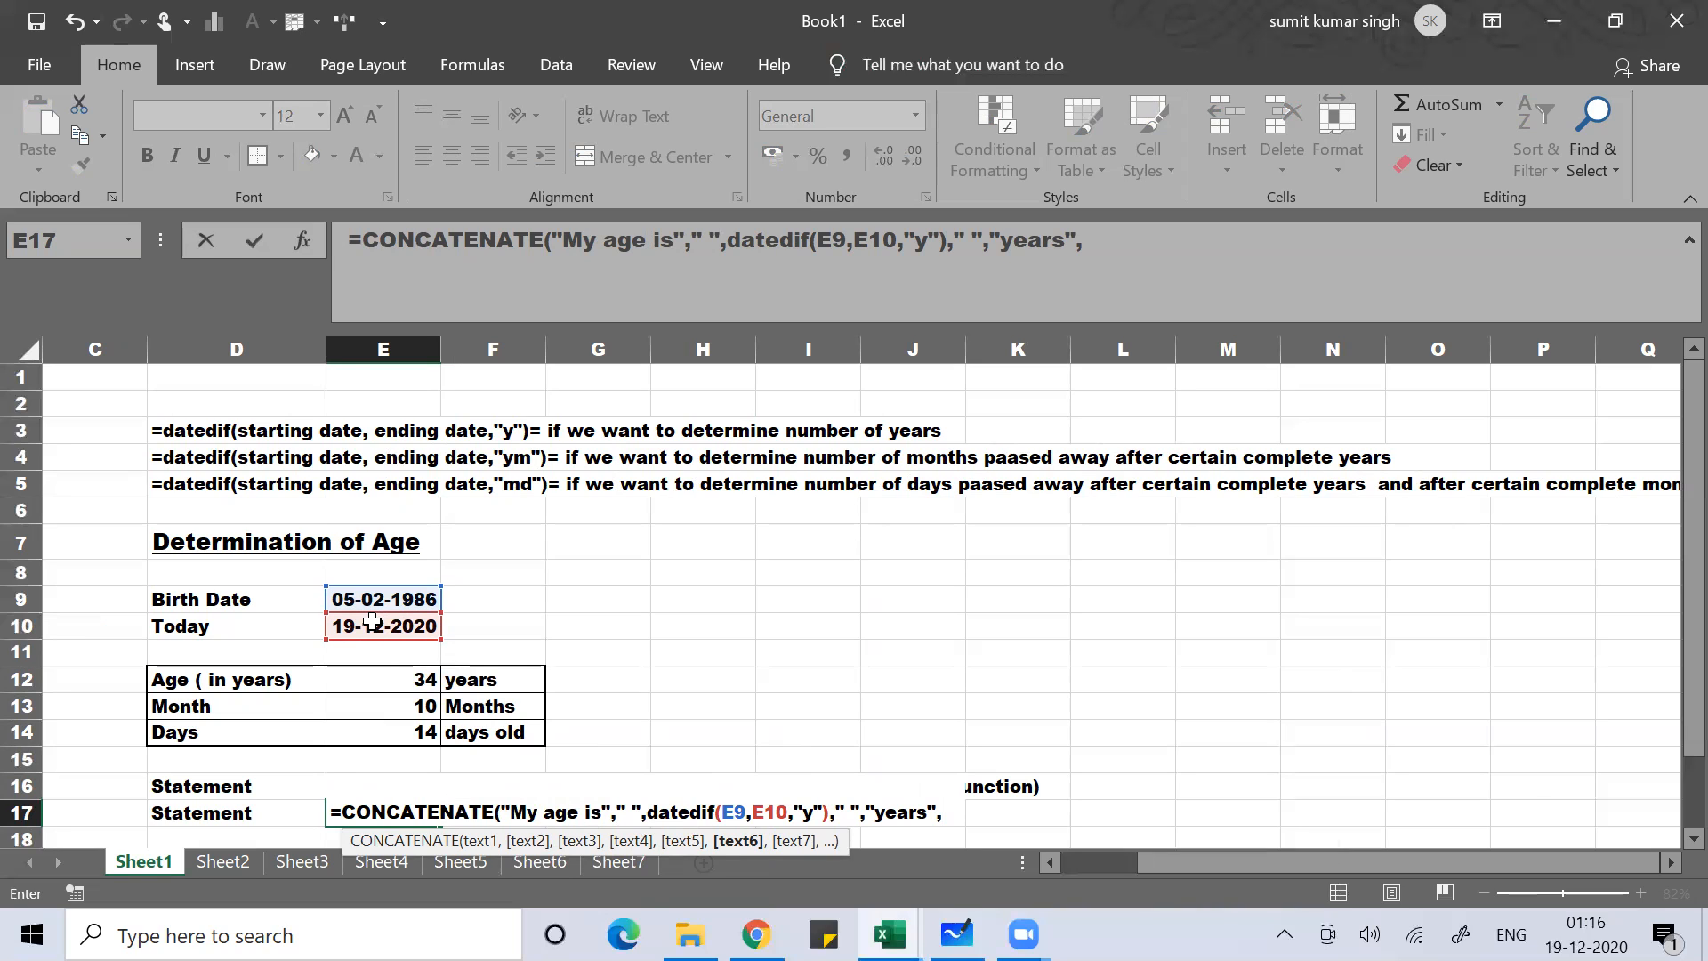
{"action": "type", "text": "\" \","}
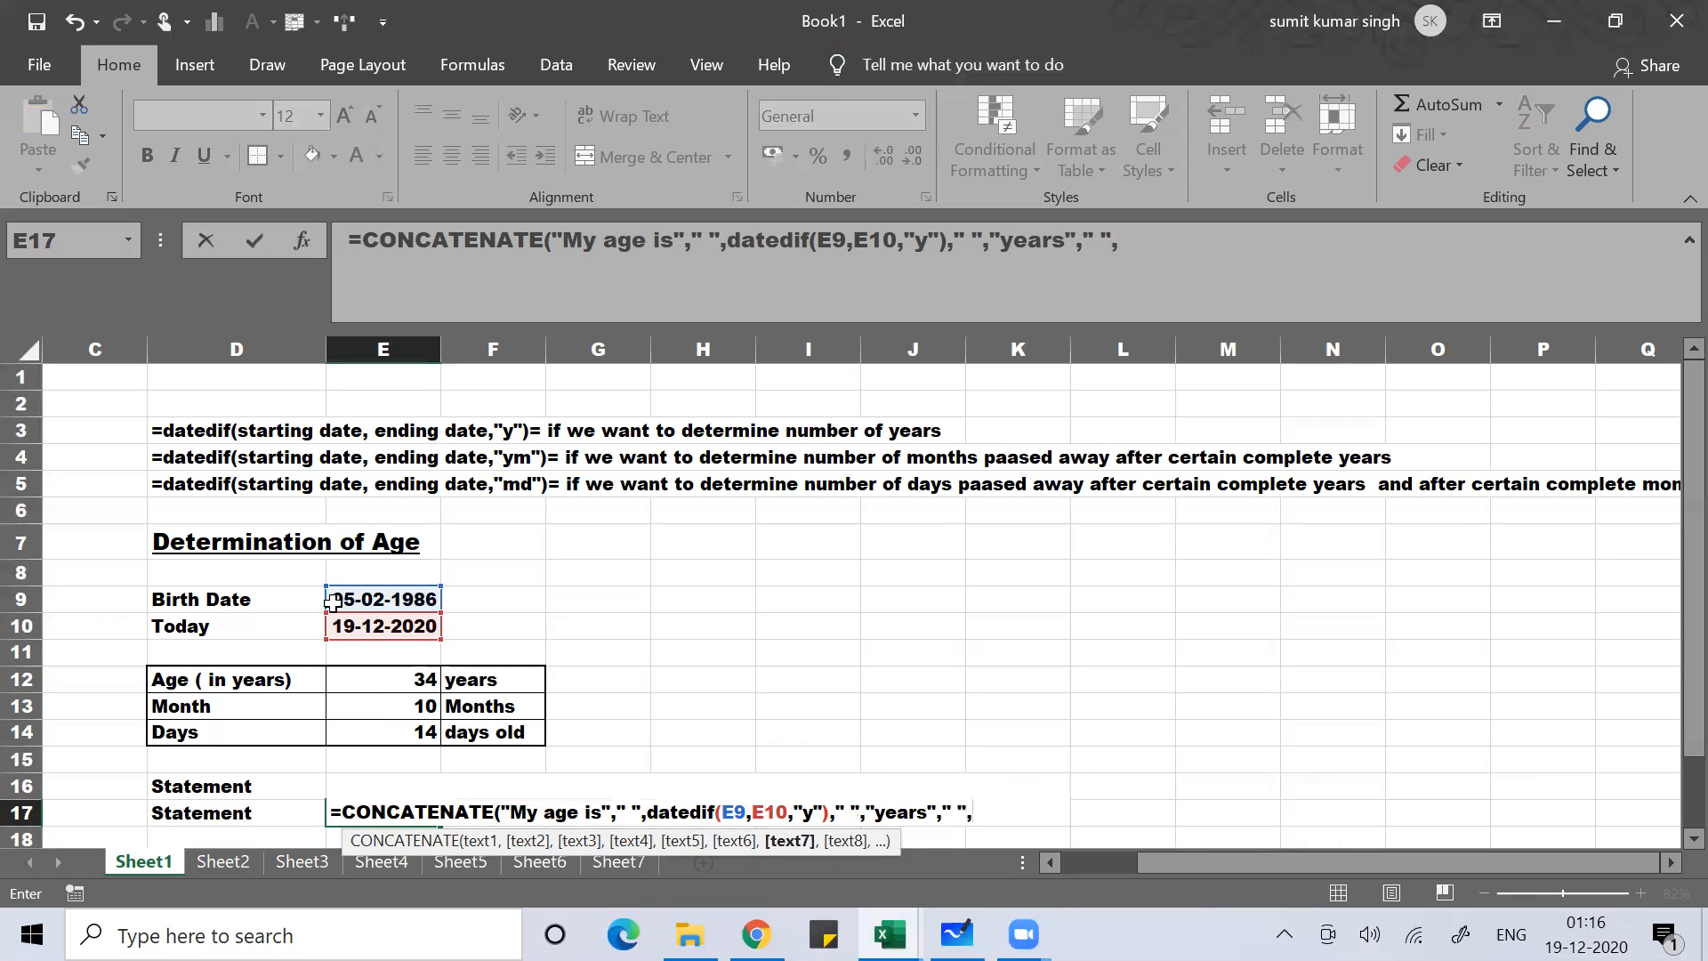
Copy the datedif(E9,E10,"y") term to the end of the E17 formula and change the copy's unit to "ym".
{"action": "left_click", "coordinate": [831, 817]}
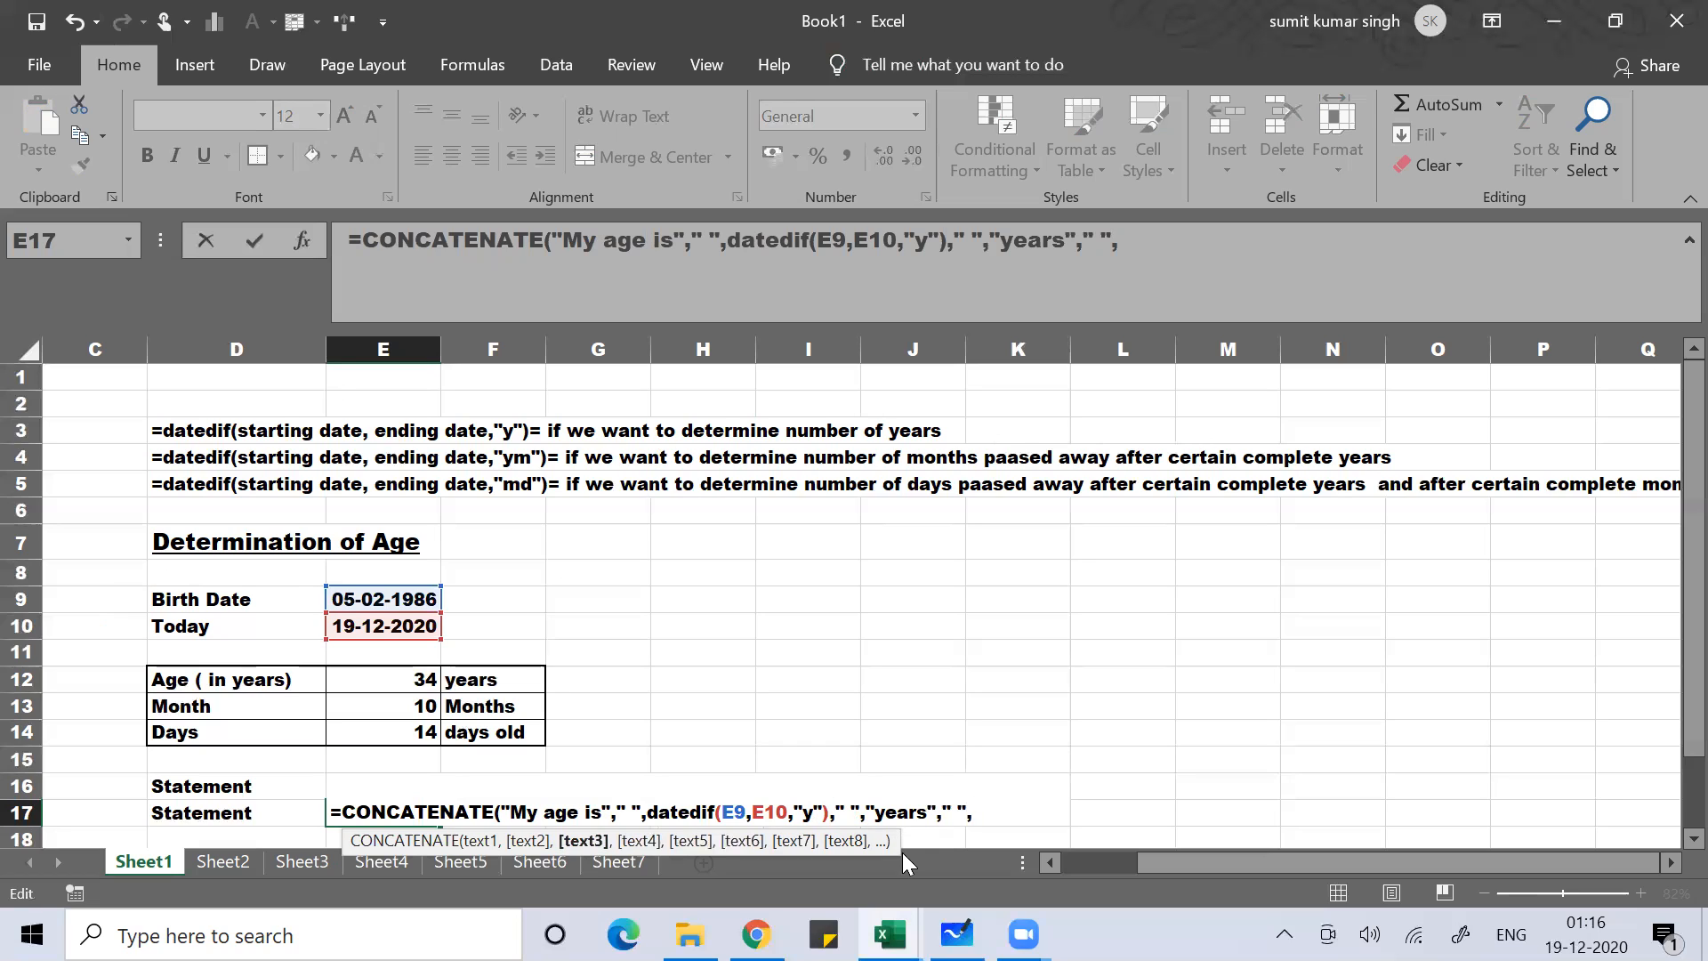
{"action": "key", "text": "shift+Left"}
{"action": "key", "text": "shift+Left"}
{"action": "key", "text": "shift+Left"}
{"action": "key", "text": "shift+Left"}
{"action": "key", "text": "shift+Left"}
{"action": "key", "text": "shift+Left"}
{"action": "key", "text": "shift+Left"}
{"action": "key", "text": "shift+Left"}
{"action": "key", "text": "shift+Left"}
{"action": "key", "text": "shift+Left"}
{"action": "key", "text": "shift+Left"}
{"action": "key", "text": "shift+Left"}
{"action": "key", "text": "shift+Left"}
{"action": "key", "text": "shift+Left"}
{"action": "key", "text": "shift+Left"}
{"action": "key", "text": "shift+Left"}
{"action": "key", "text": "shift+Left"}
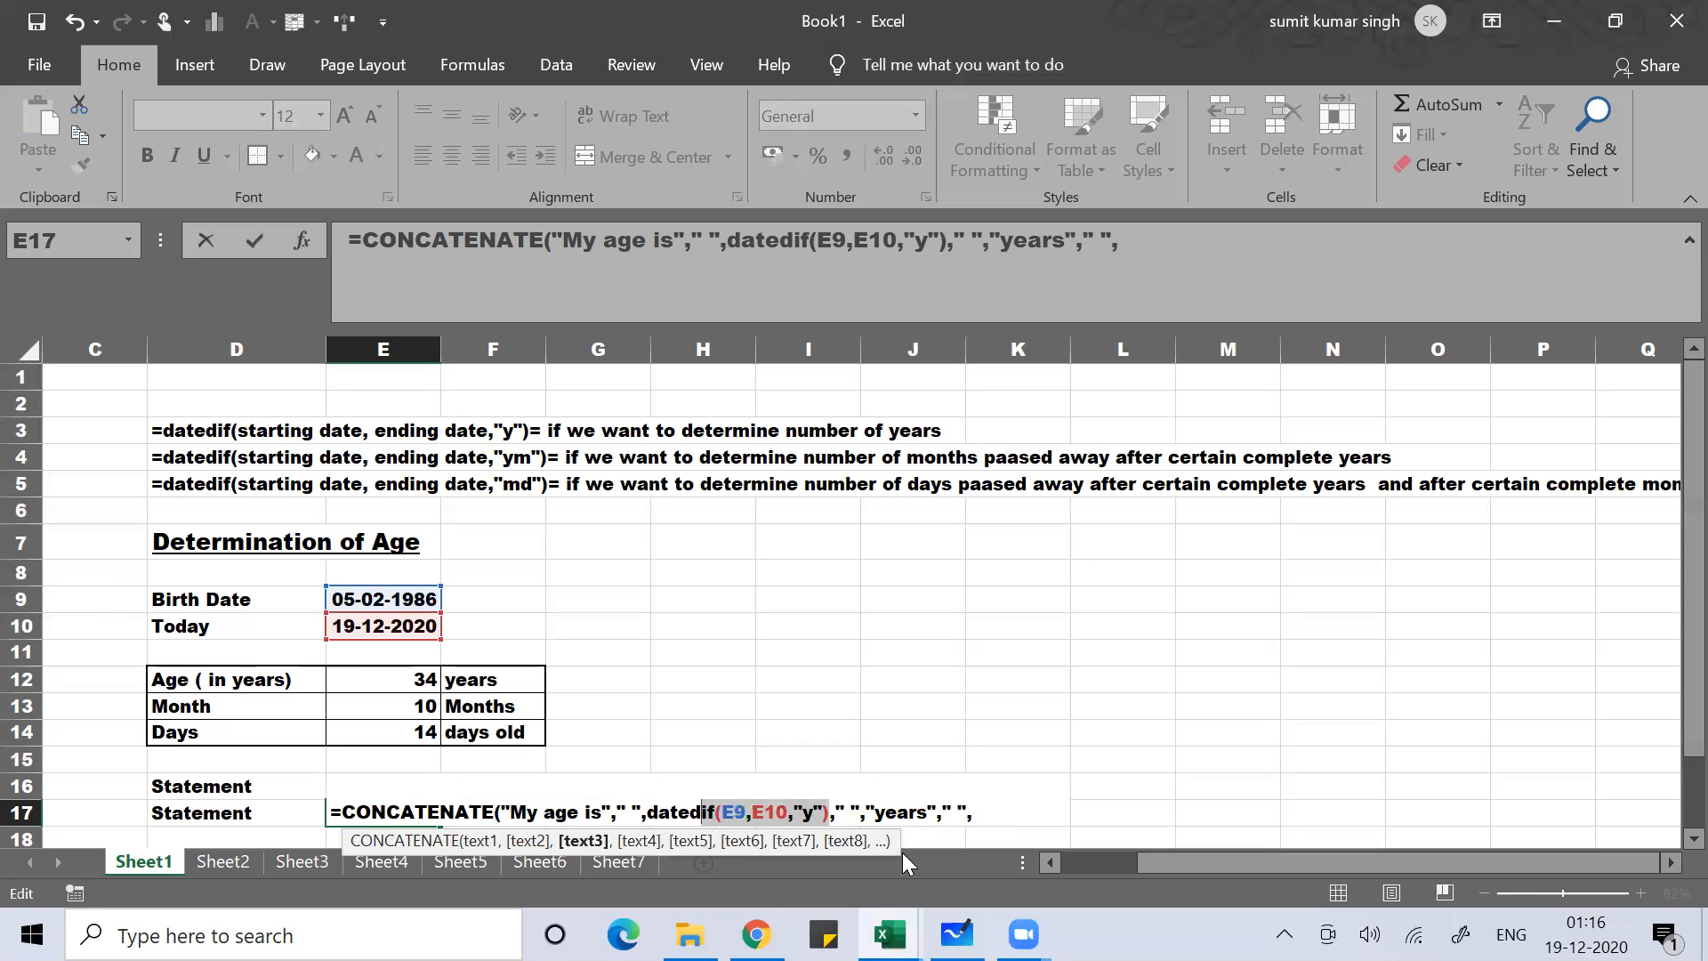
{"action": "key", "text": "shift+Left"}
{"action": "key", "text": "shift+Left"}
{"action": "key", "text": "ctrl+c"}
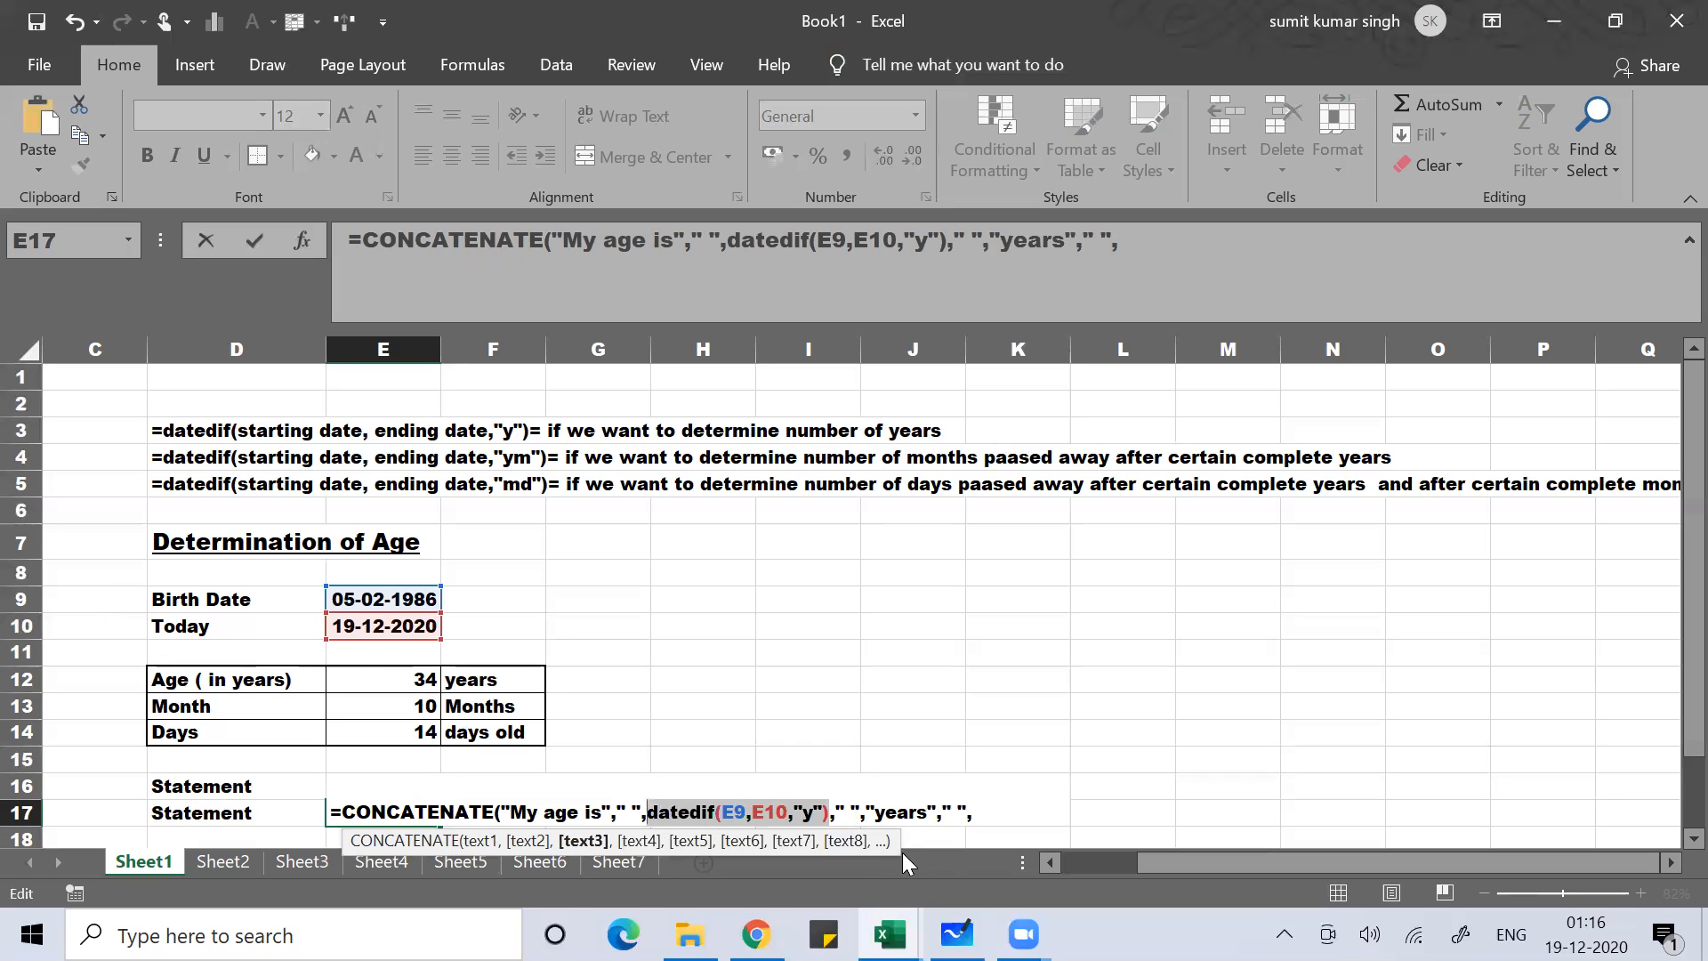
{"action": "left_click", "coordinate": [1000, 816]}
{"action": "key", "text": "ctrl+v"}
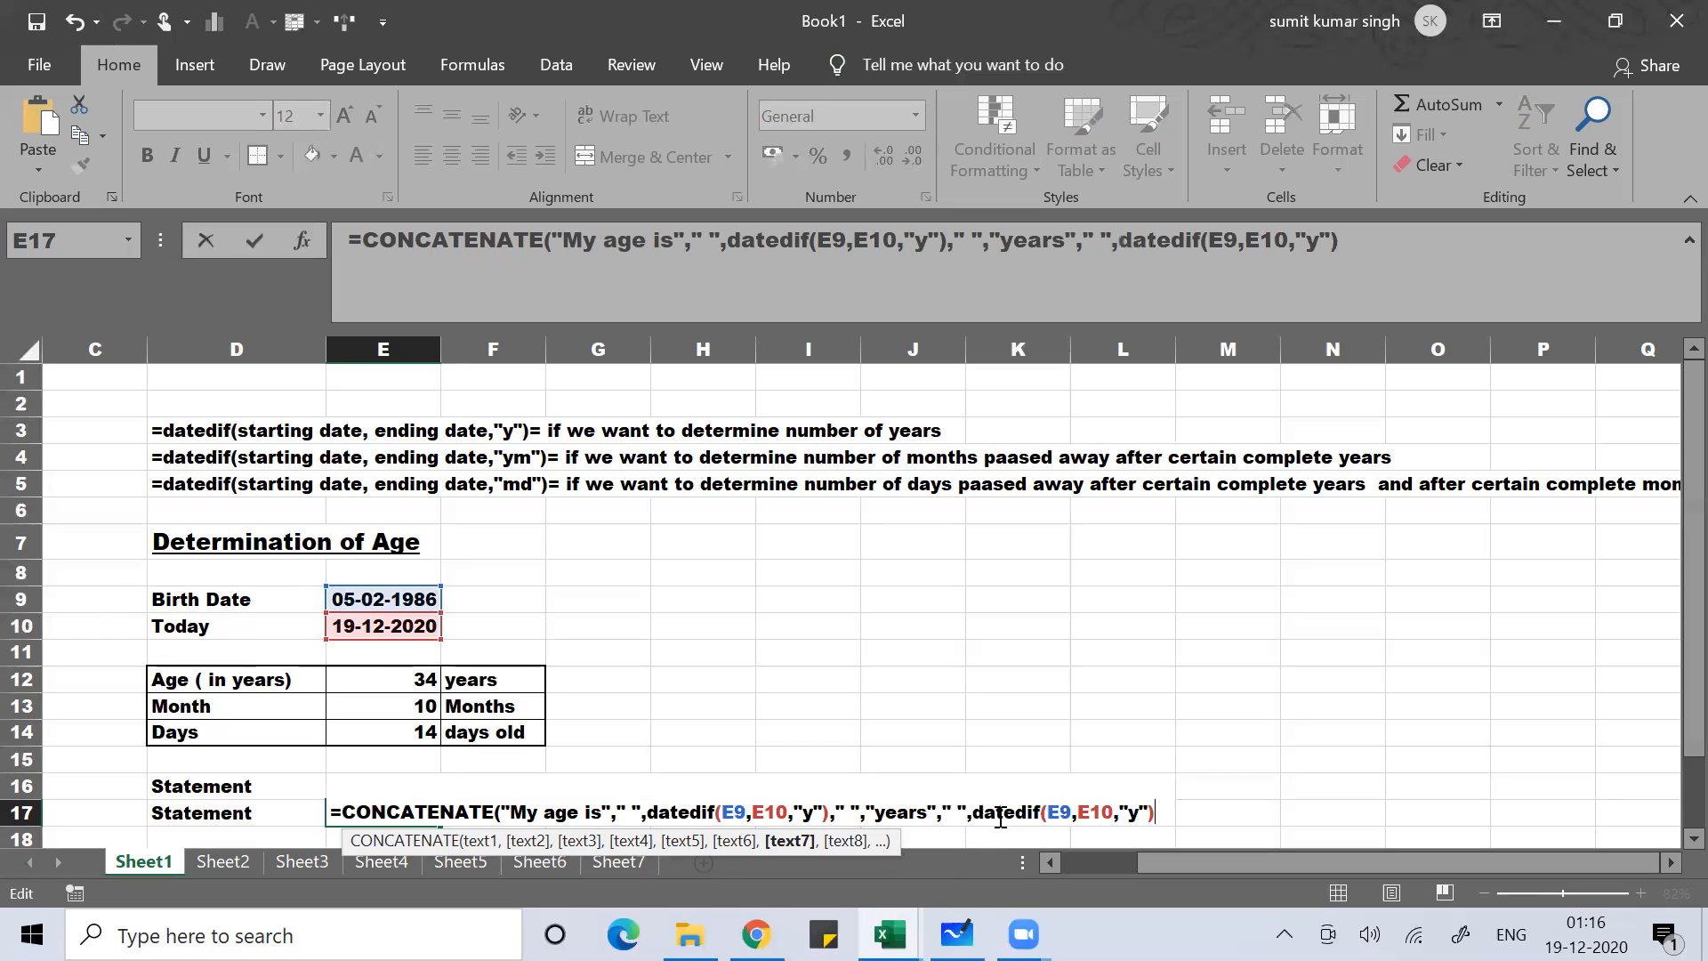
{"action": "key", "text": "BackSpace"}
{"action": "key", "text": "BackSpace"}
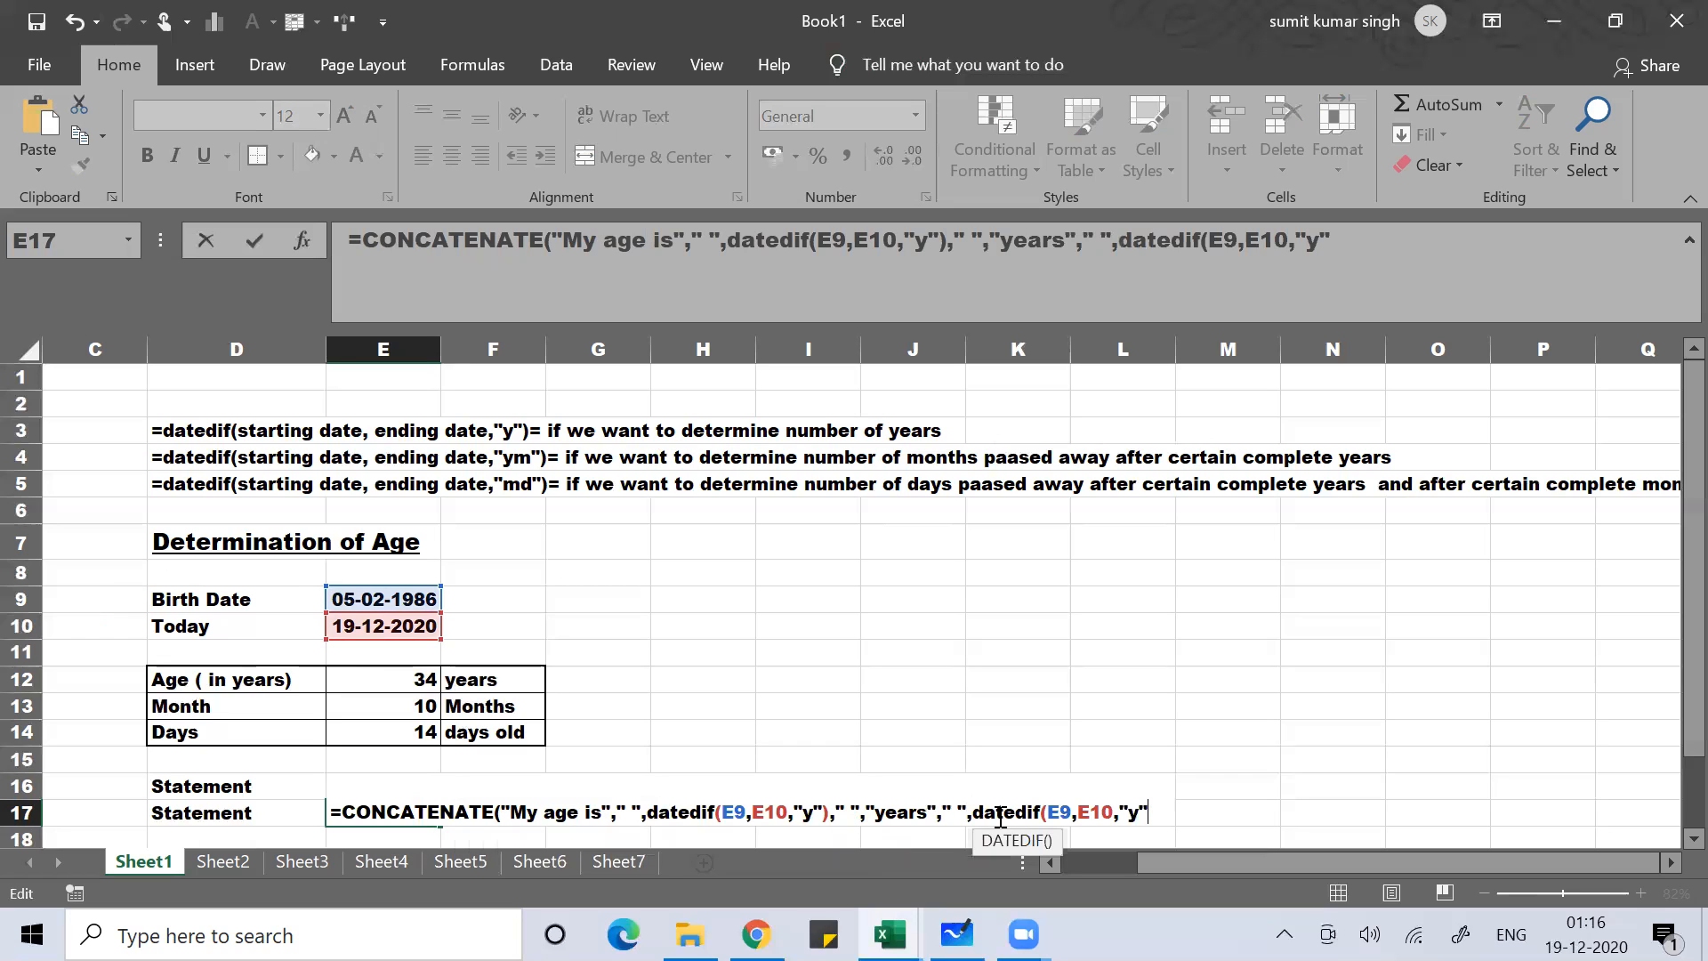
{"action": "type", "text": "m\")"}
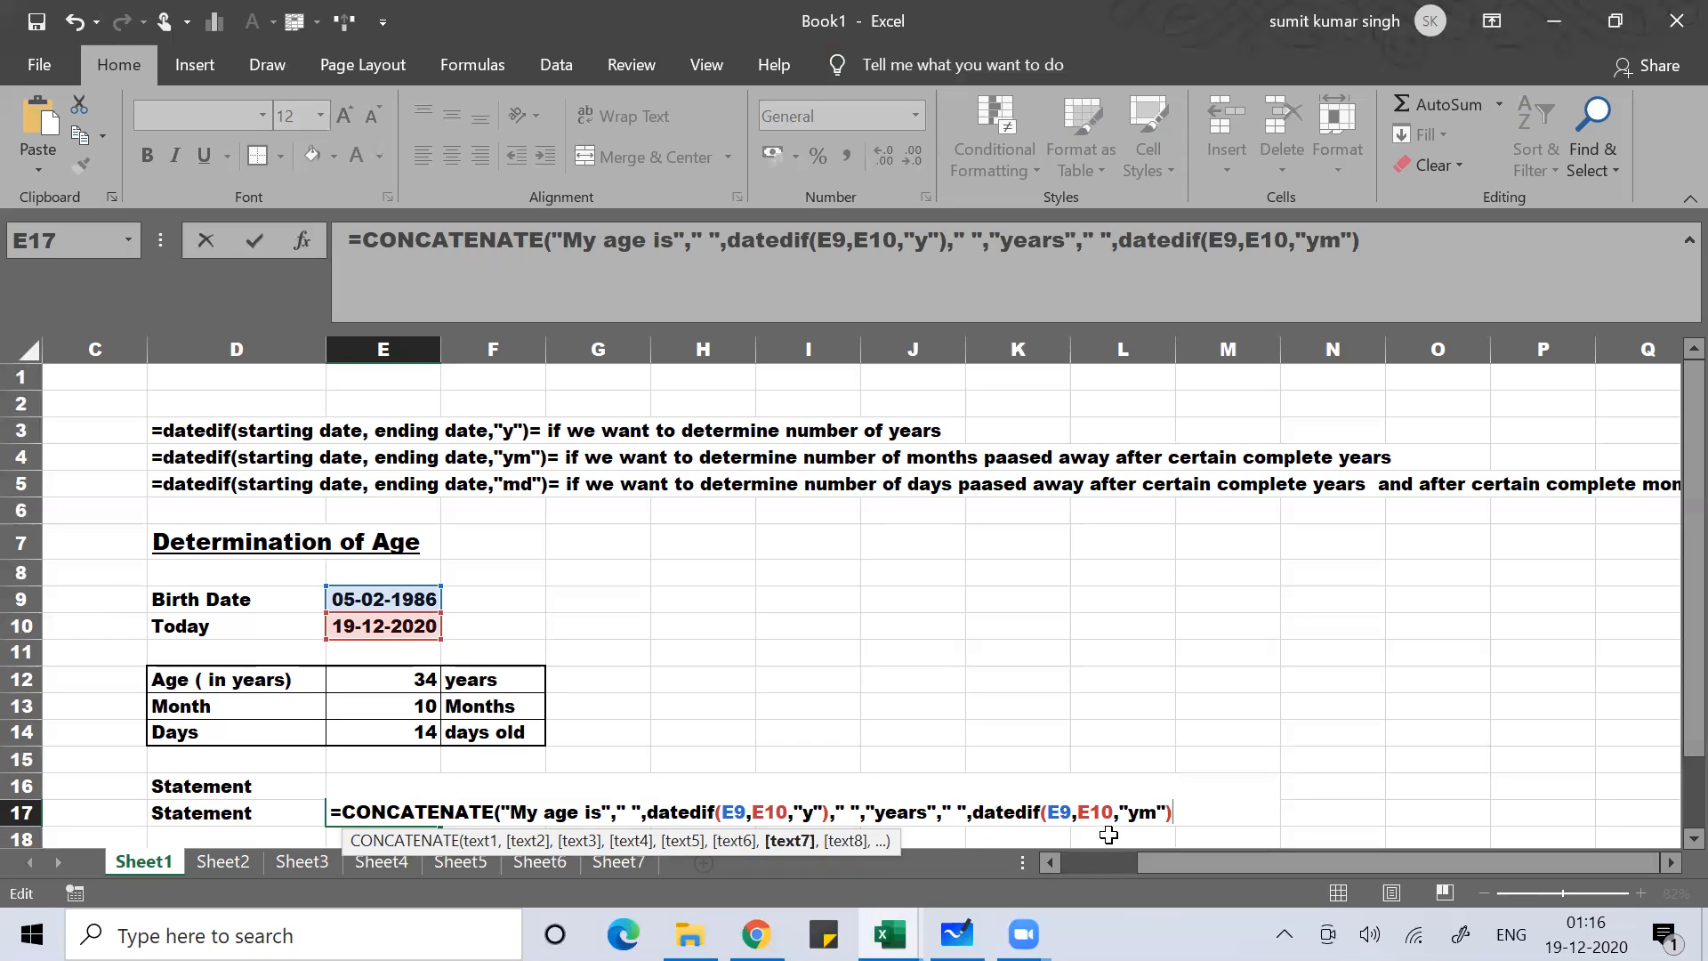
Append a " " separator and another pasted copy of the datedif term, with its unit set to "md".
{"action": "type", "text": ","}
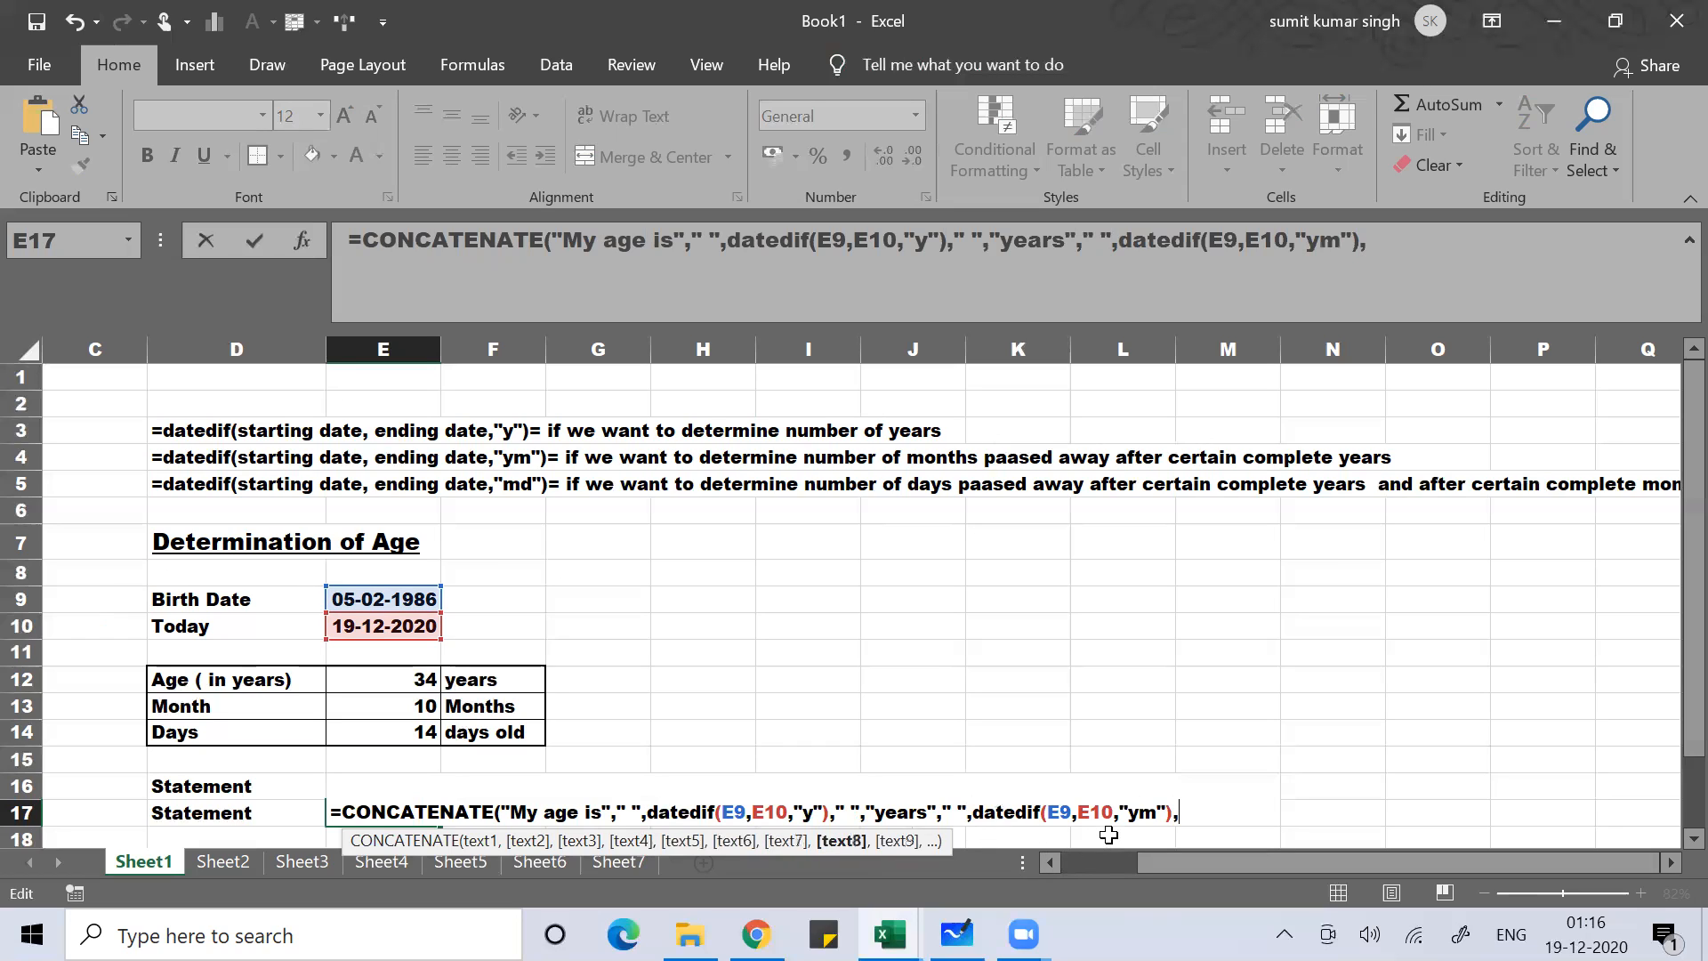
{"action": "type", "text": "&"}
{"action": "key", "text": "BackSpace"}
{"action": "type", "text": "\" \","}
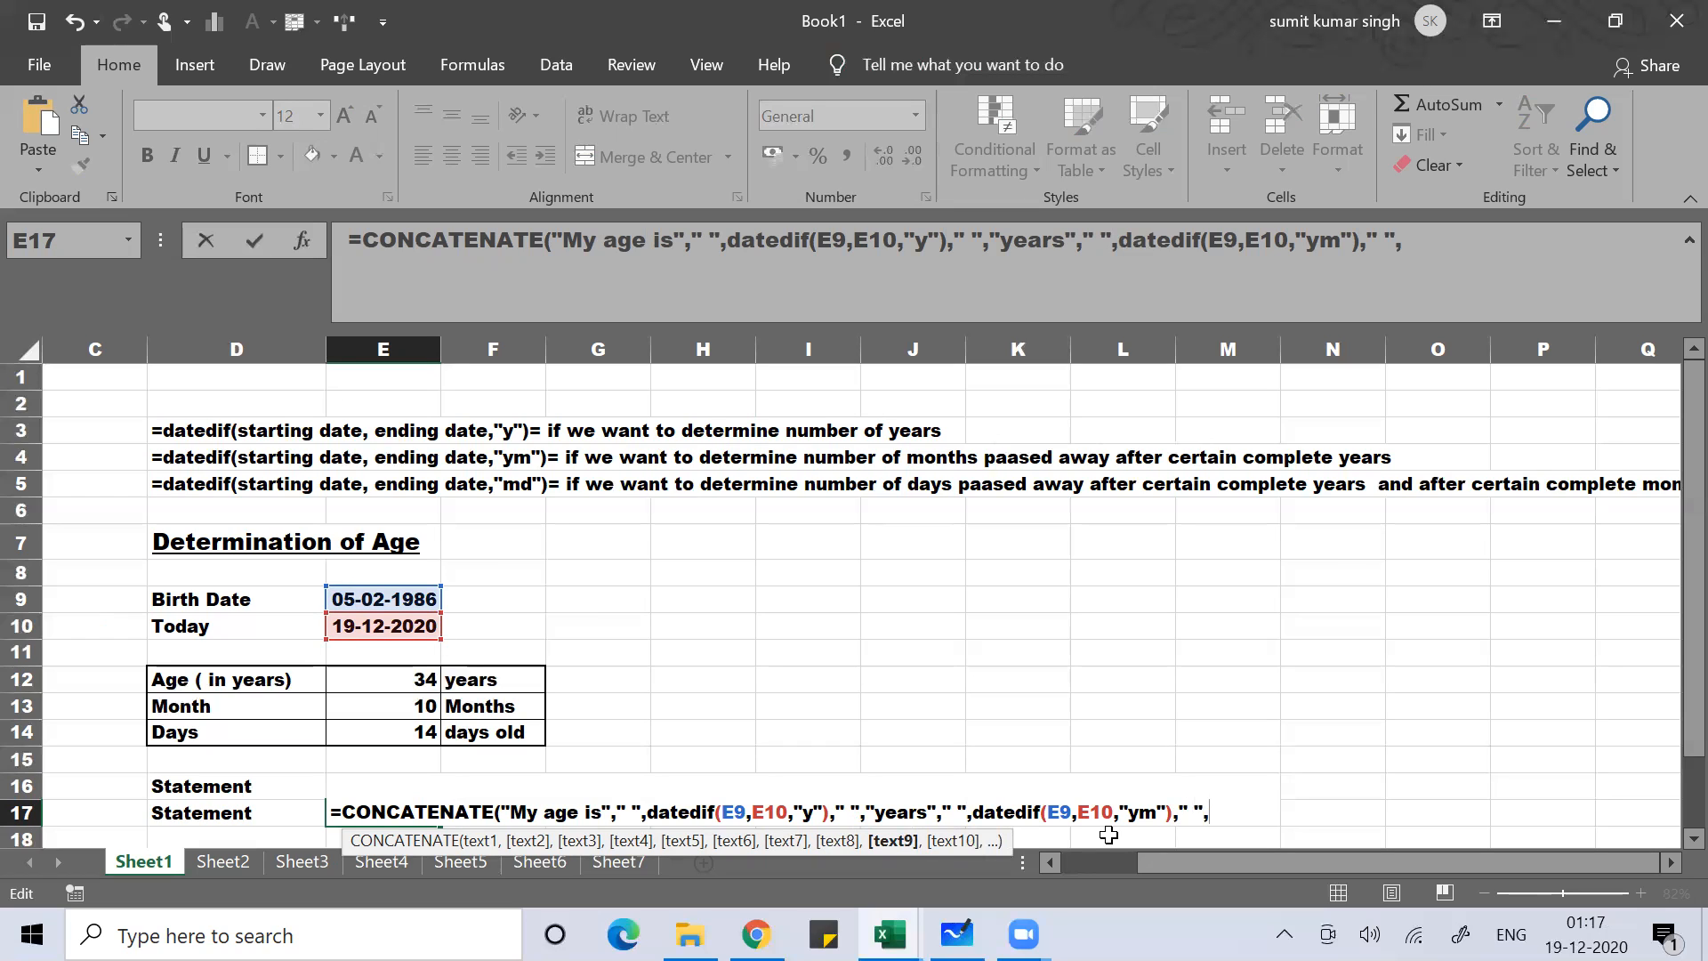
{"action": "key", "text": "ctrl+v"}
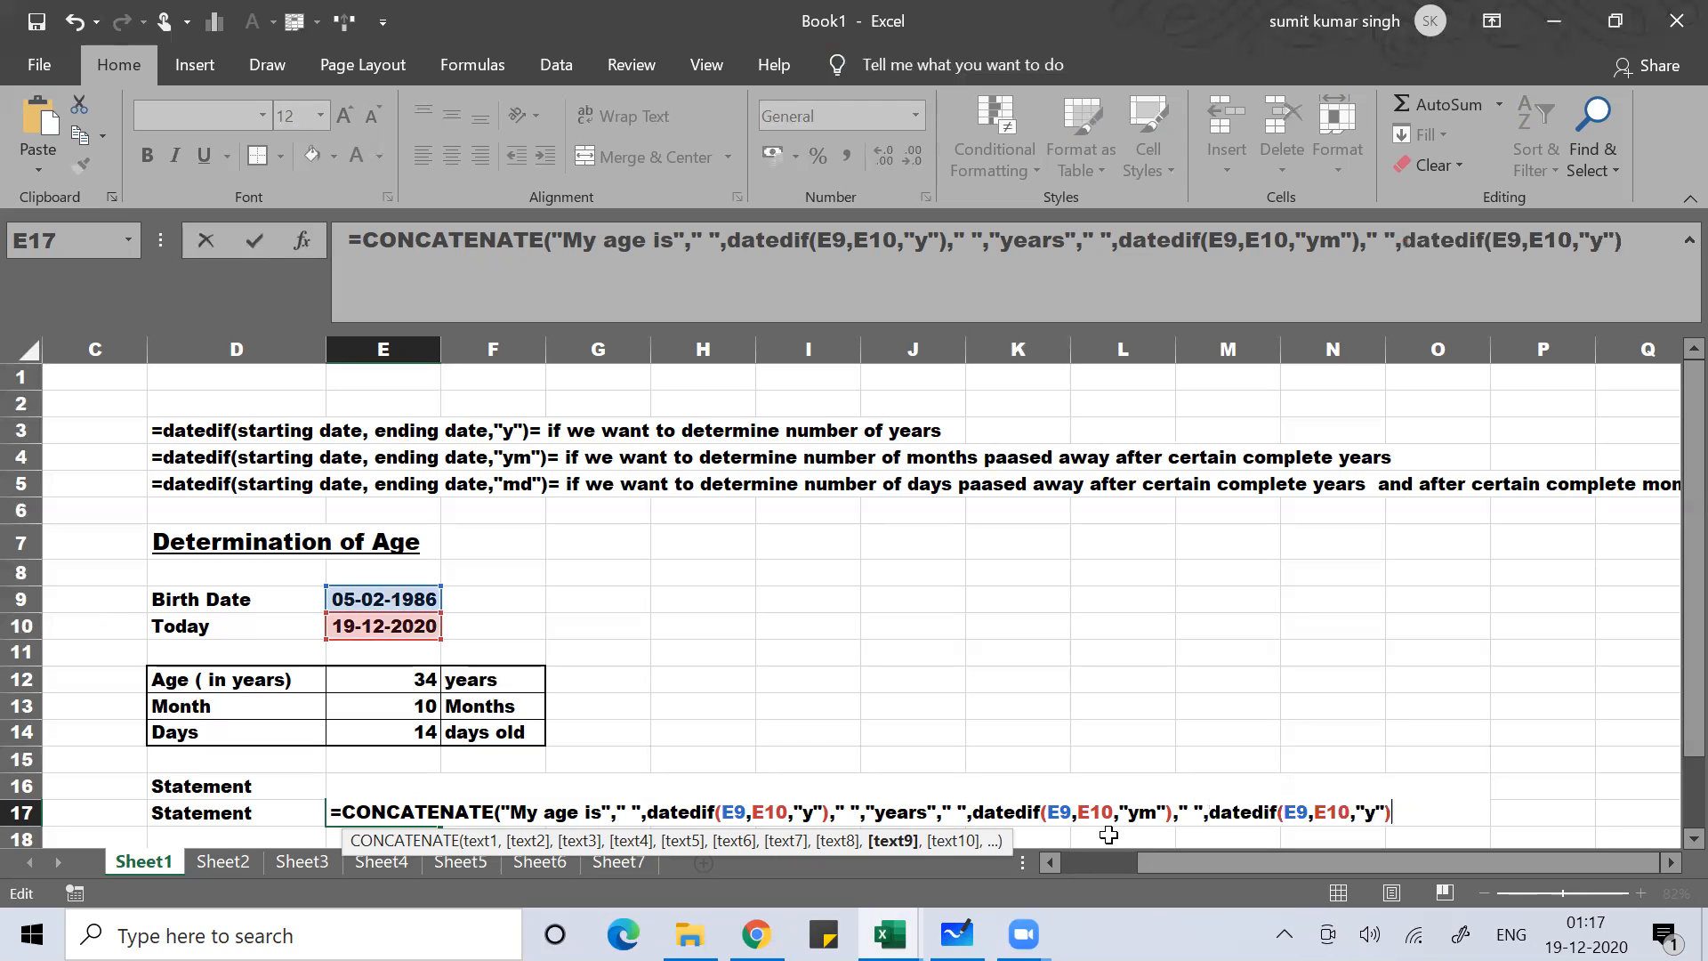
{"action": "key", "text": "BackSpace"}
{"action": "key", "text": "BackSpace"}
{"action": "type", "text": "m\""}
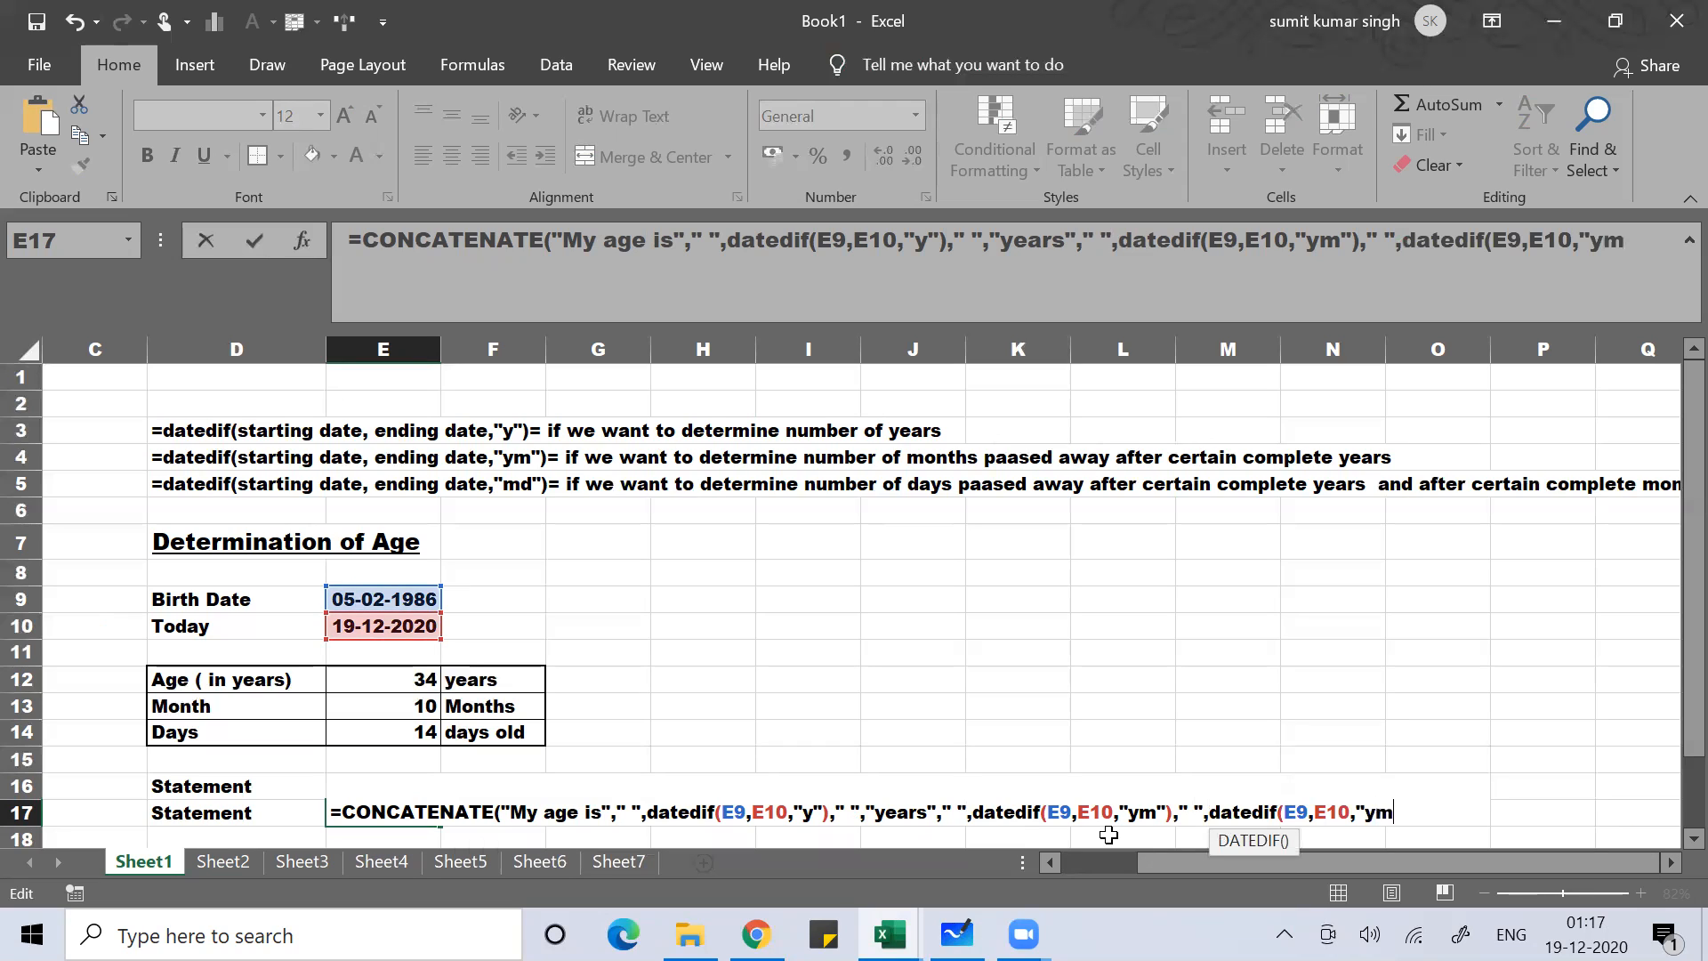
{"action": "type", "text": ")"}
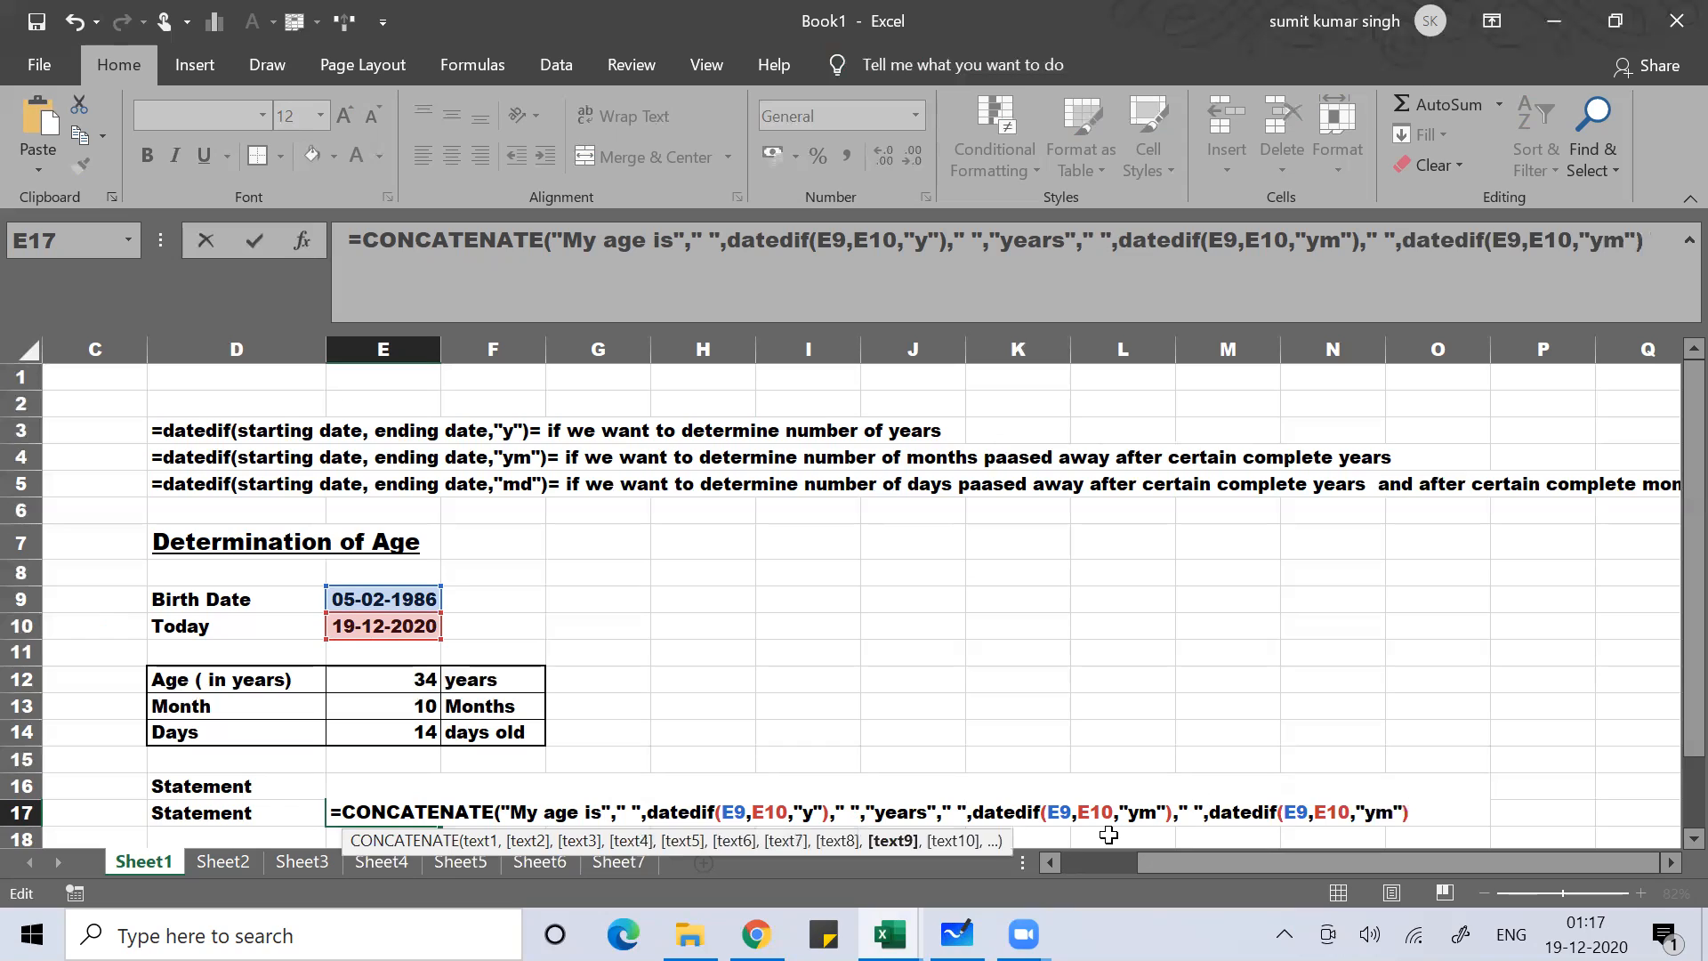
{"action": "type", "text": ","}
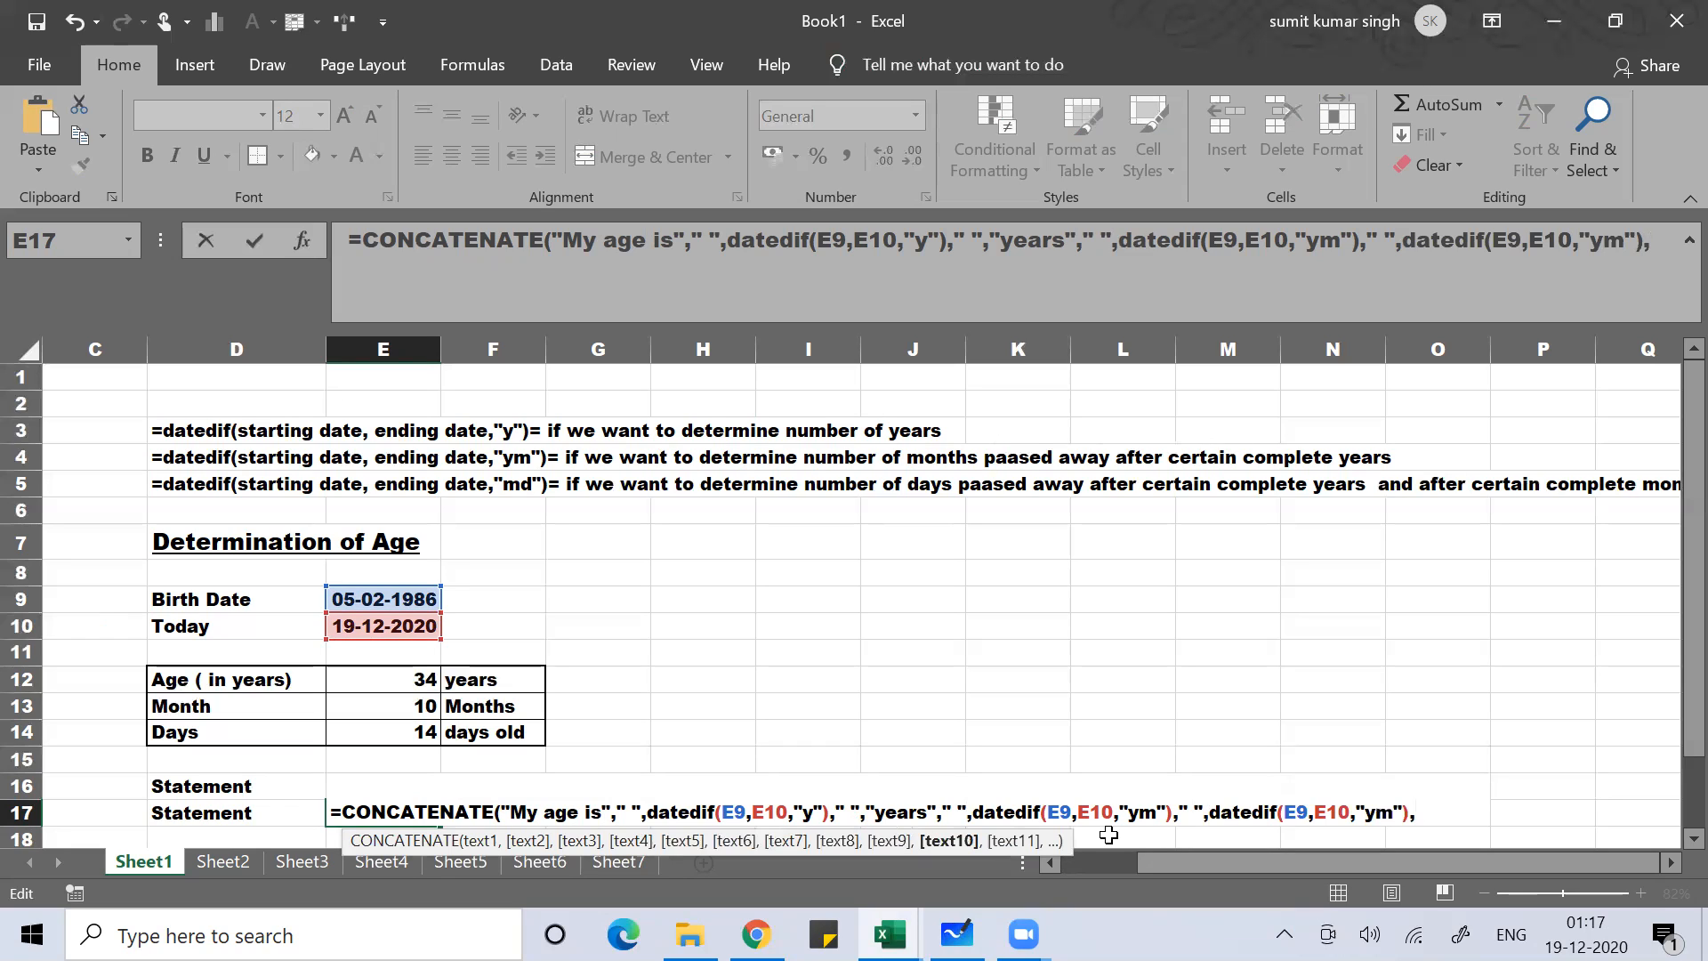
{"action": "key", "text": "BackSpace"}
{"action": "key", "text": "BackSpace"}
{"action": "key", "text": "BackSpace"}
{"action": "key", "text": "BackSpace"}
{"action": "key", "text": "BackSpace"}
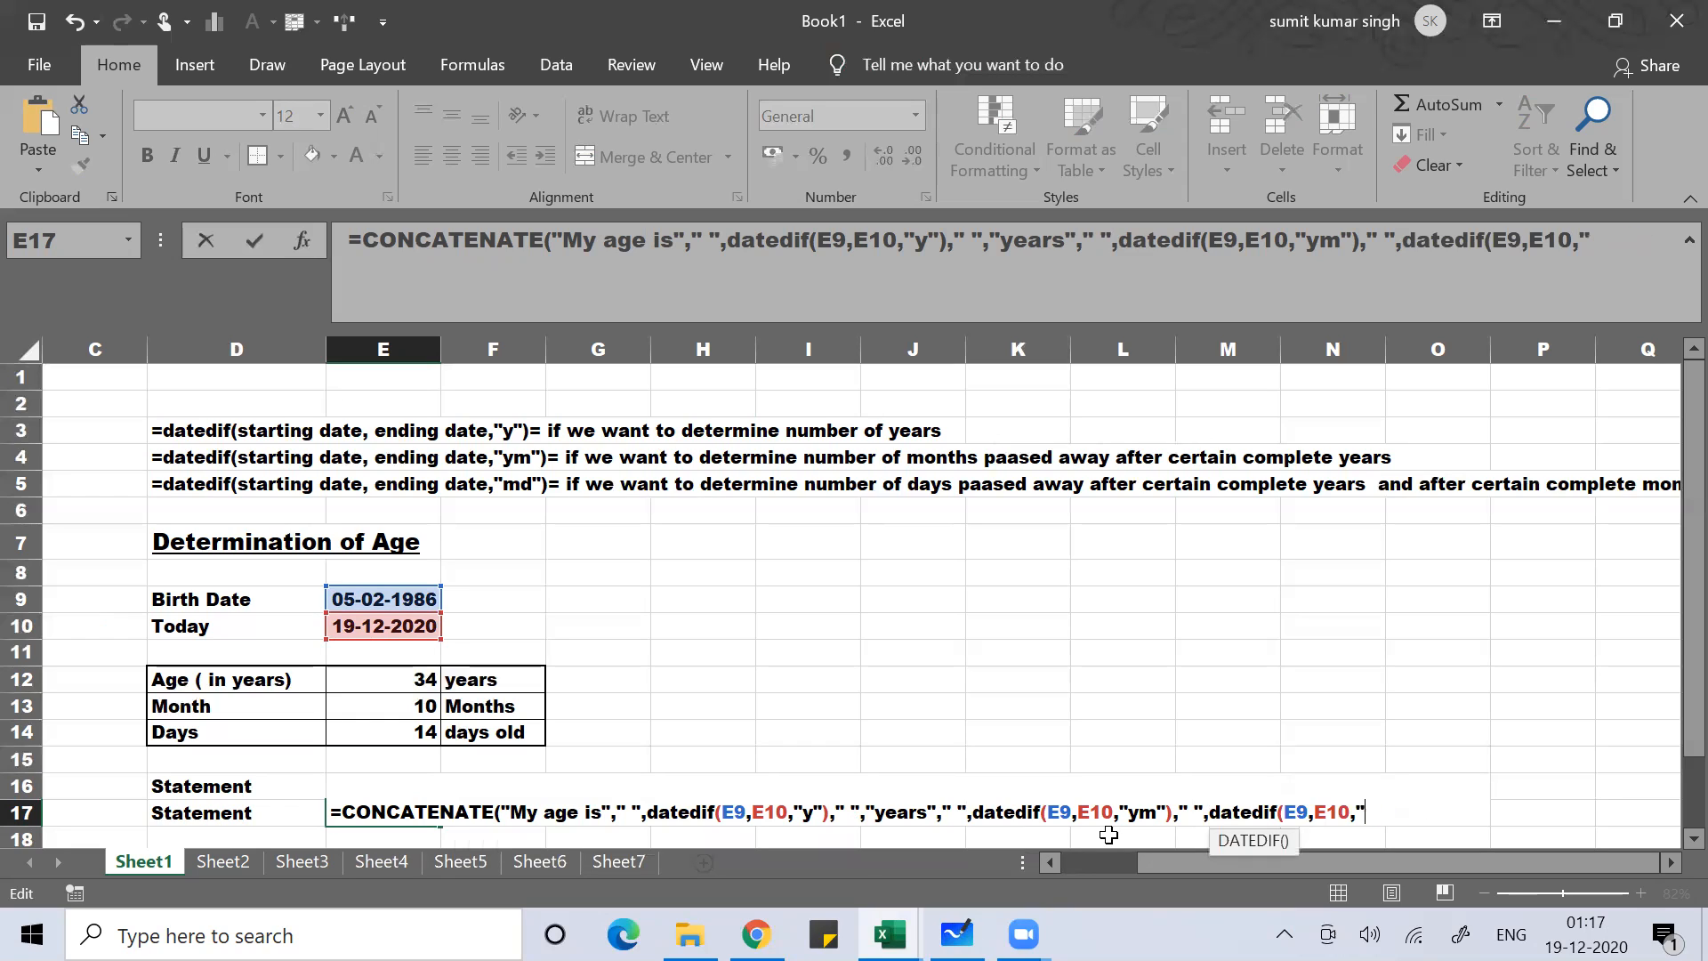
{"action": "type", "text": "md\")"}
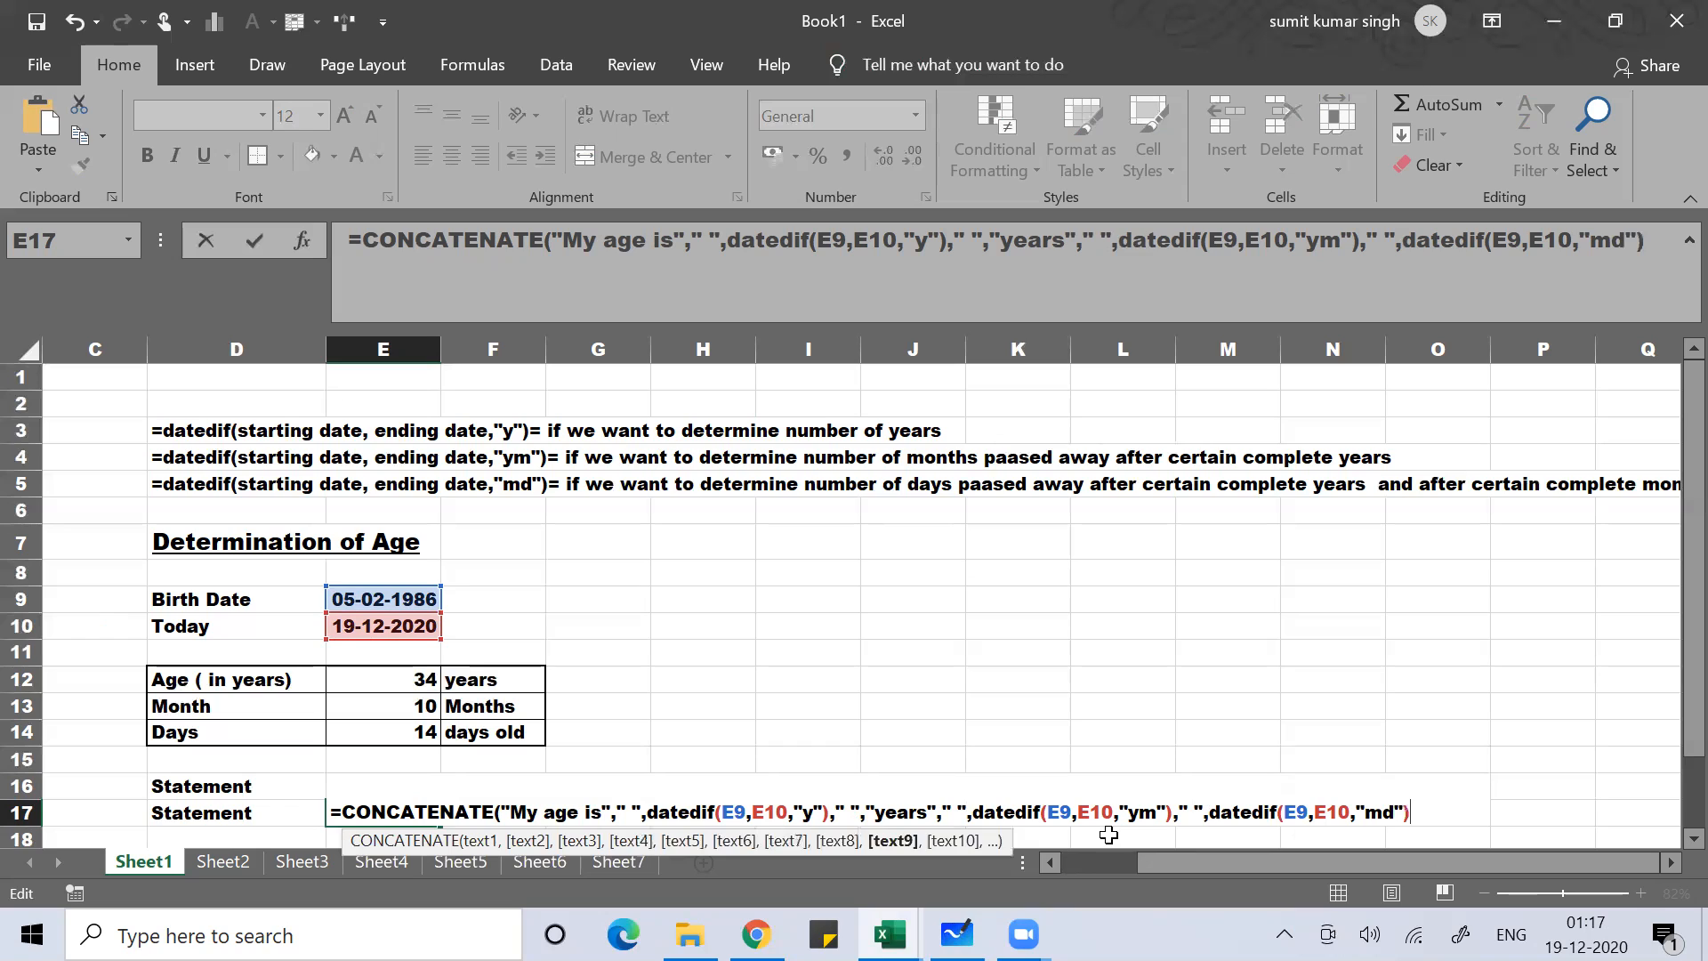
Add a " " separator and the text "days" as final arguments and close the CONCATENATE formula's parenthesis.
{"action": "type", "text": ",\""}
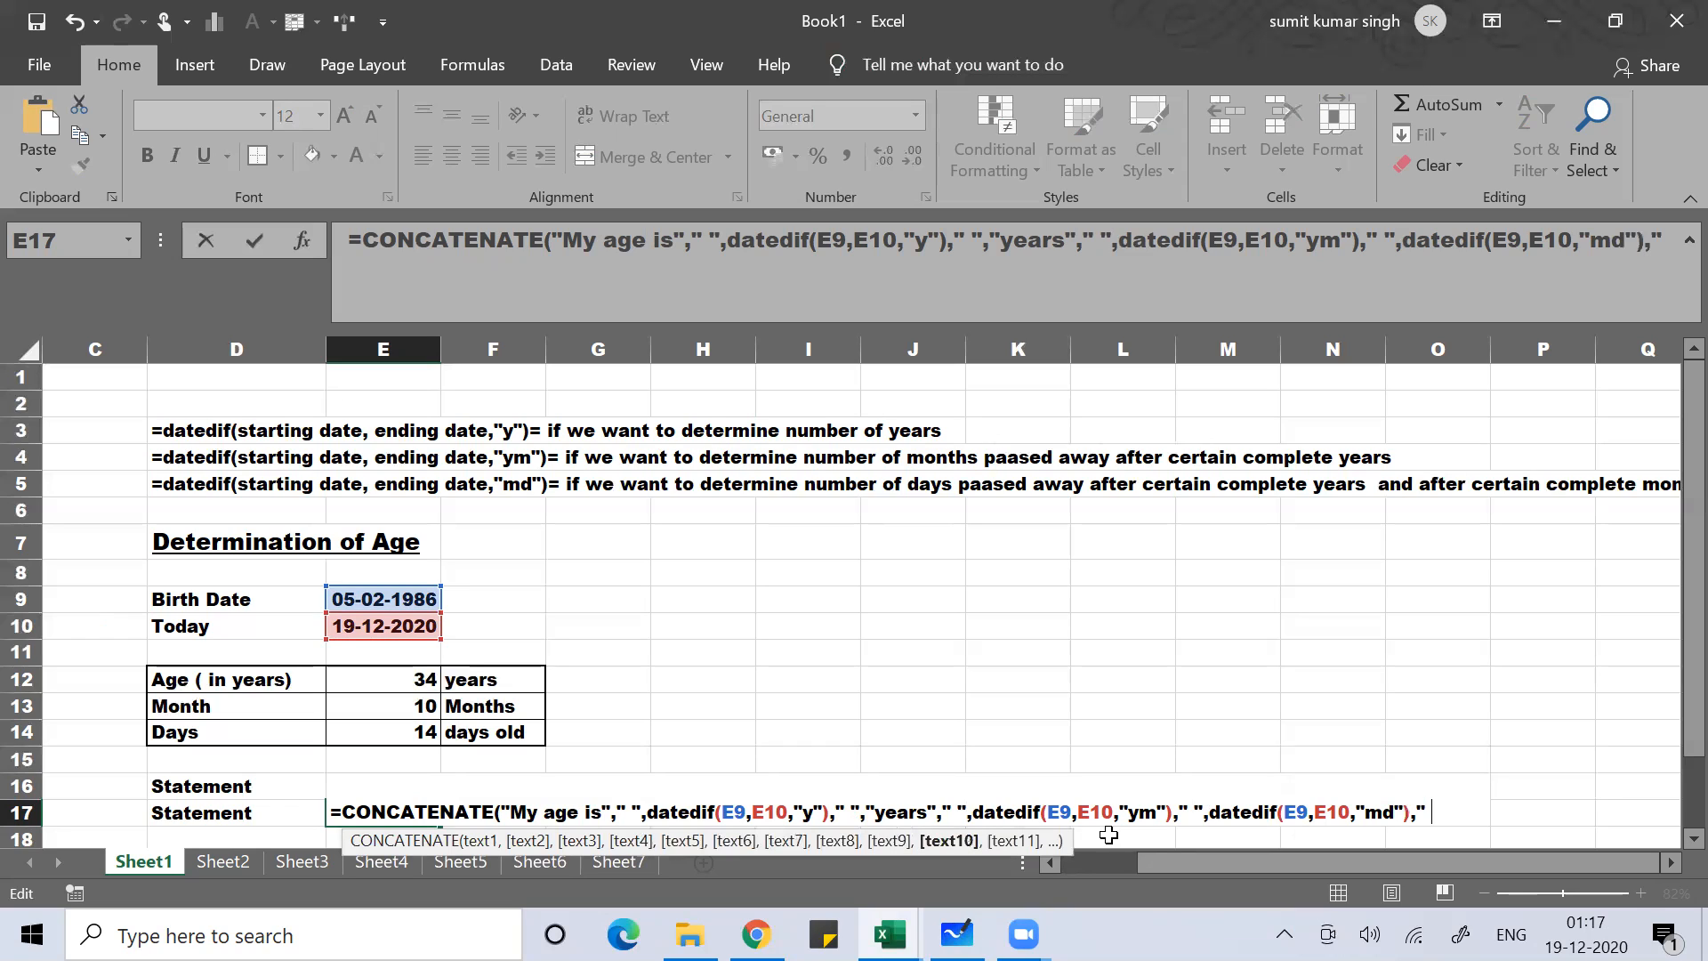
{"action": "type", "text": " \","}
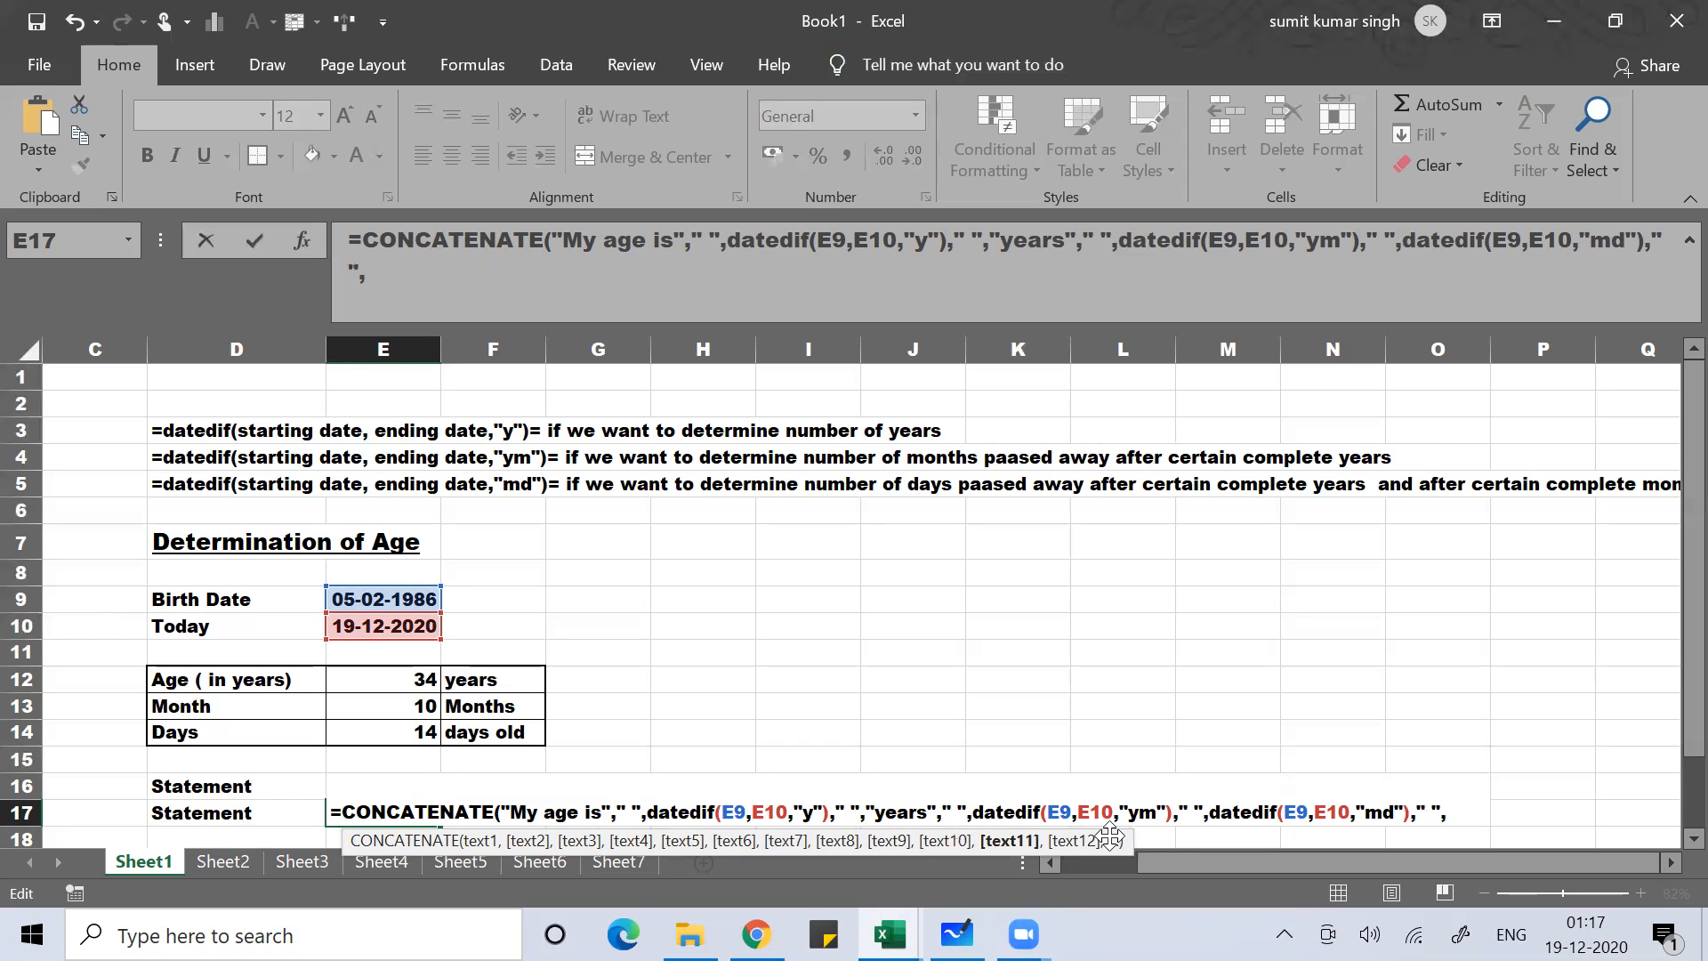
{"action": "type", "text": "\""}
{"action": "type", "text": "days"}
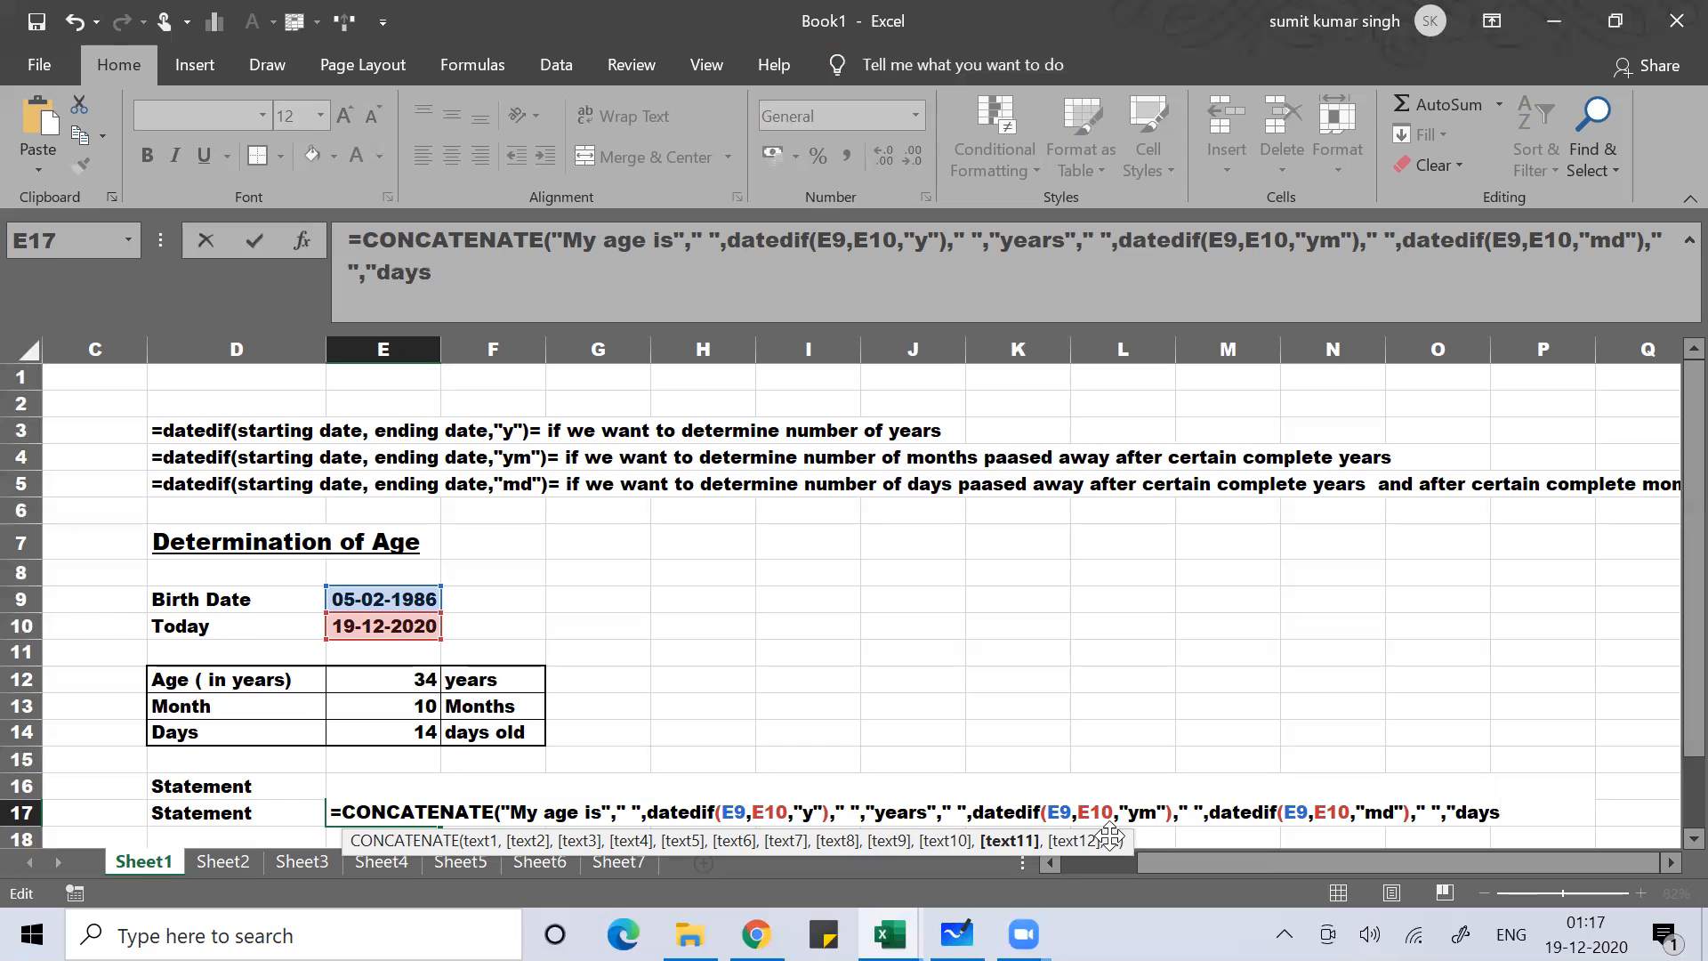
{"action": "type", "text": "\")"}
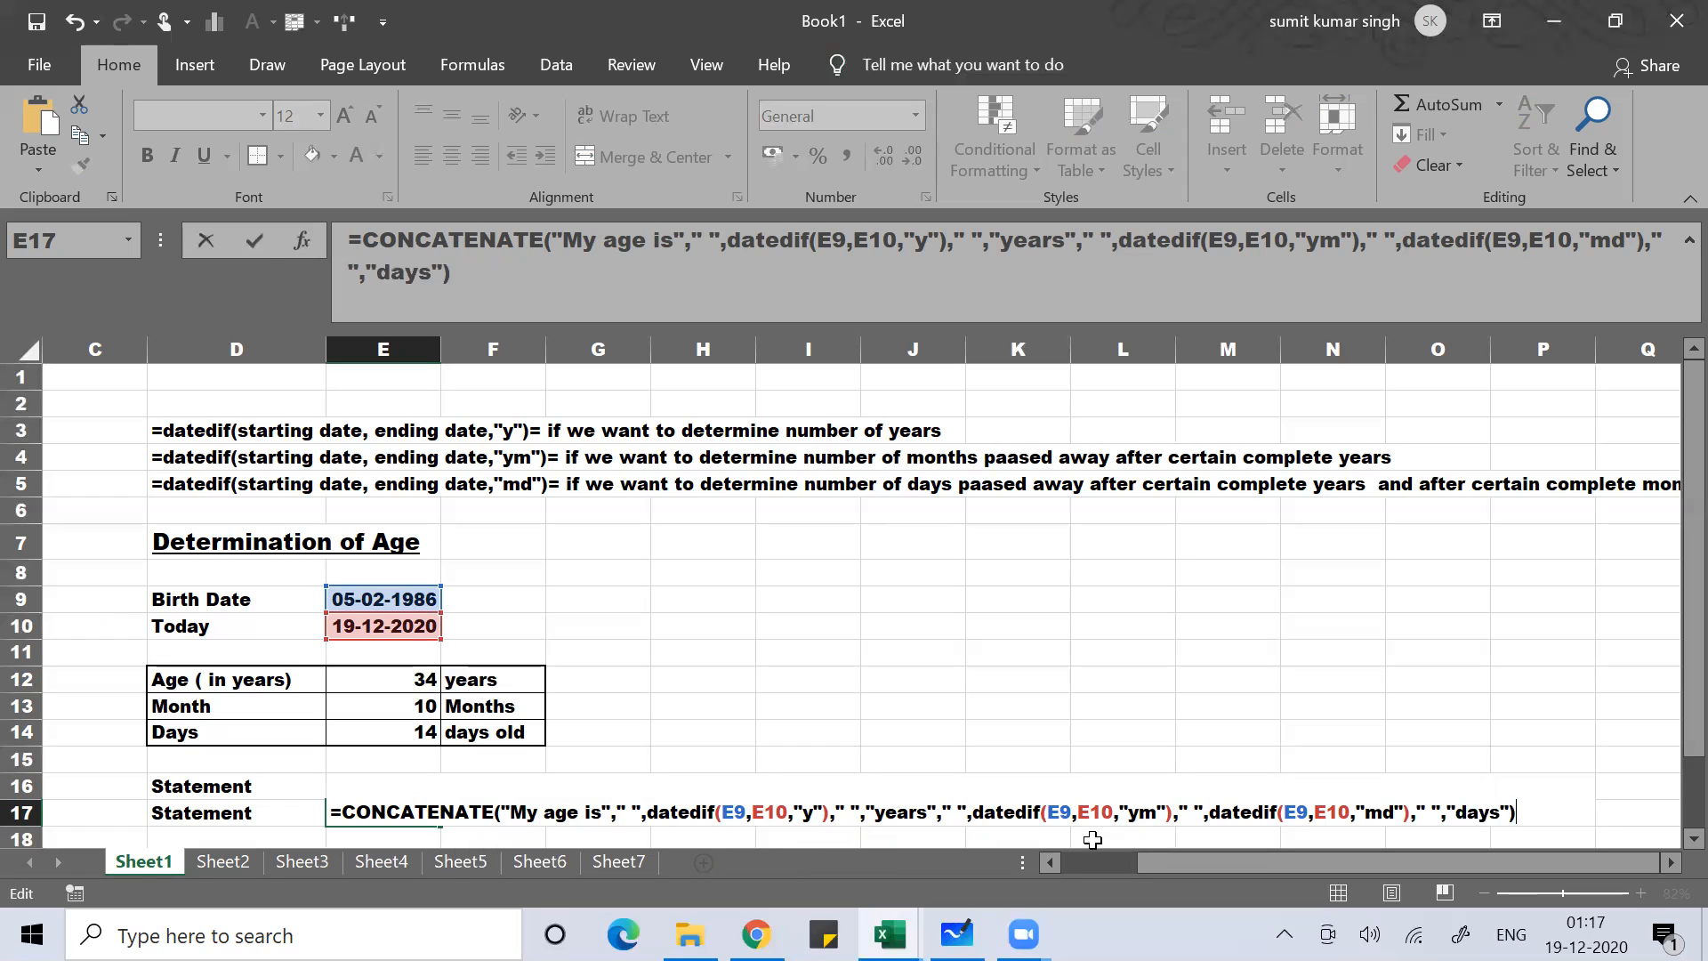
Insert the missing "months" and " " arguments before the "md" datedif term and commit the E17 formula.
{"action": "left_click", "coordinate": [1201, 812]}
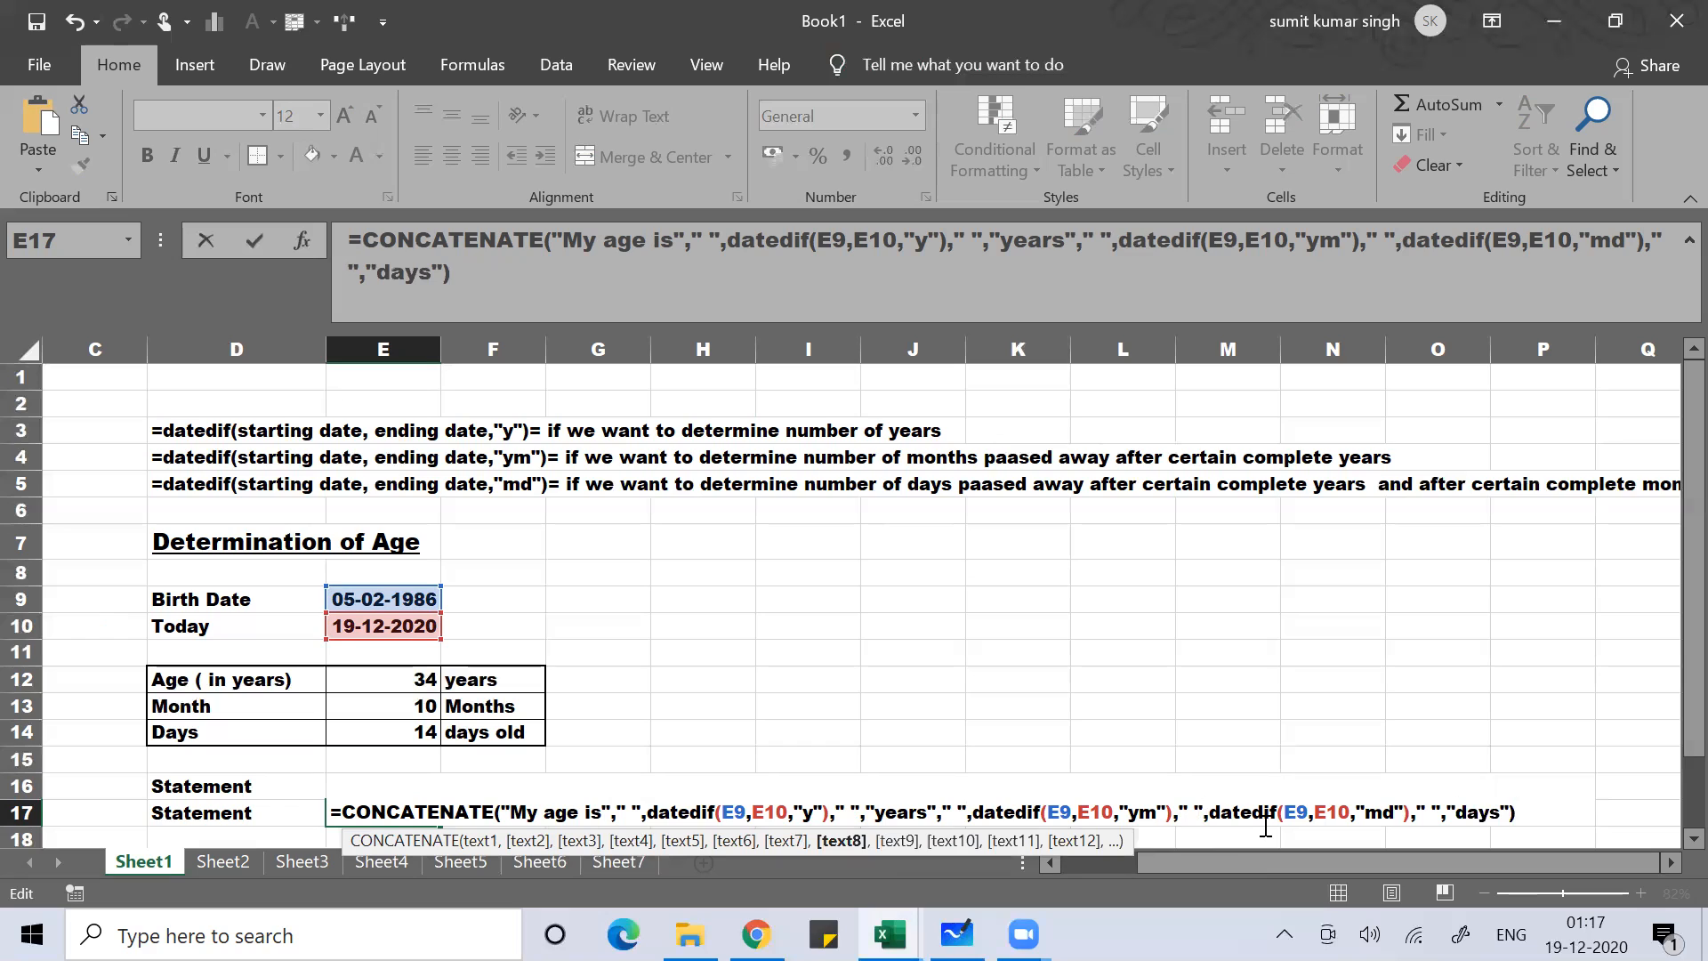
{"action": "key", "text": "Right"}
{"action": "type", "text": "\""}
{"action": "type", "text": "months"}
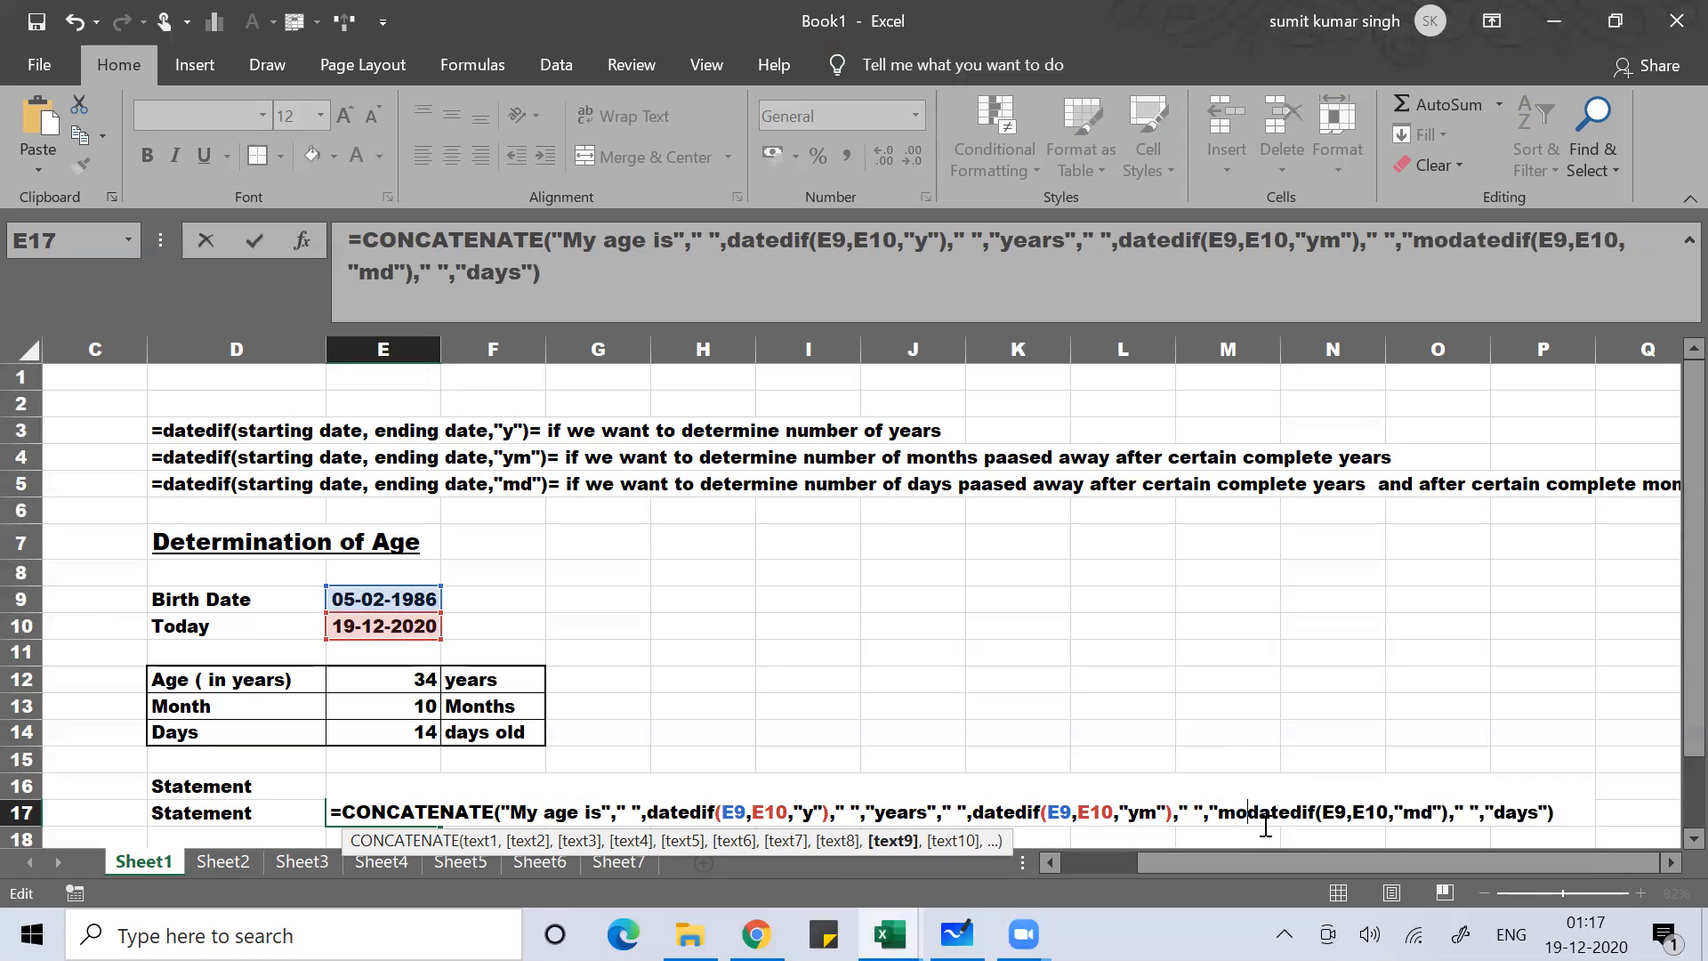
{"action": "type", "text": "\","}
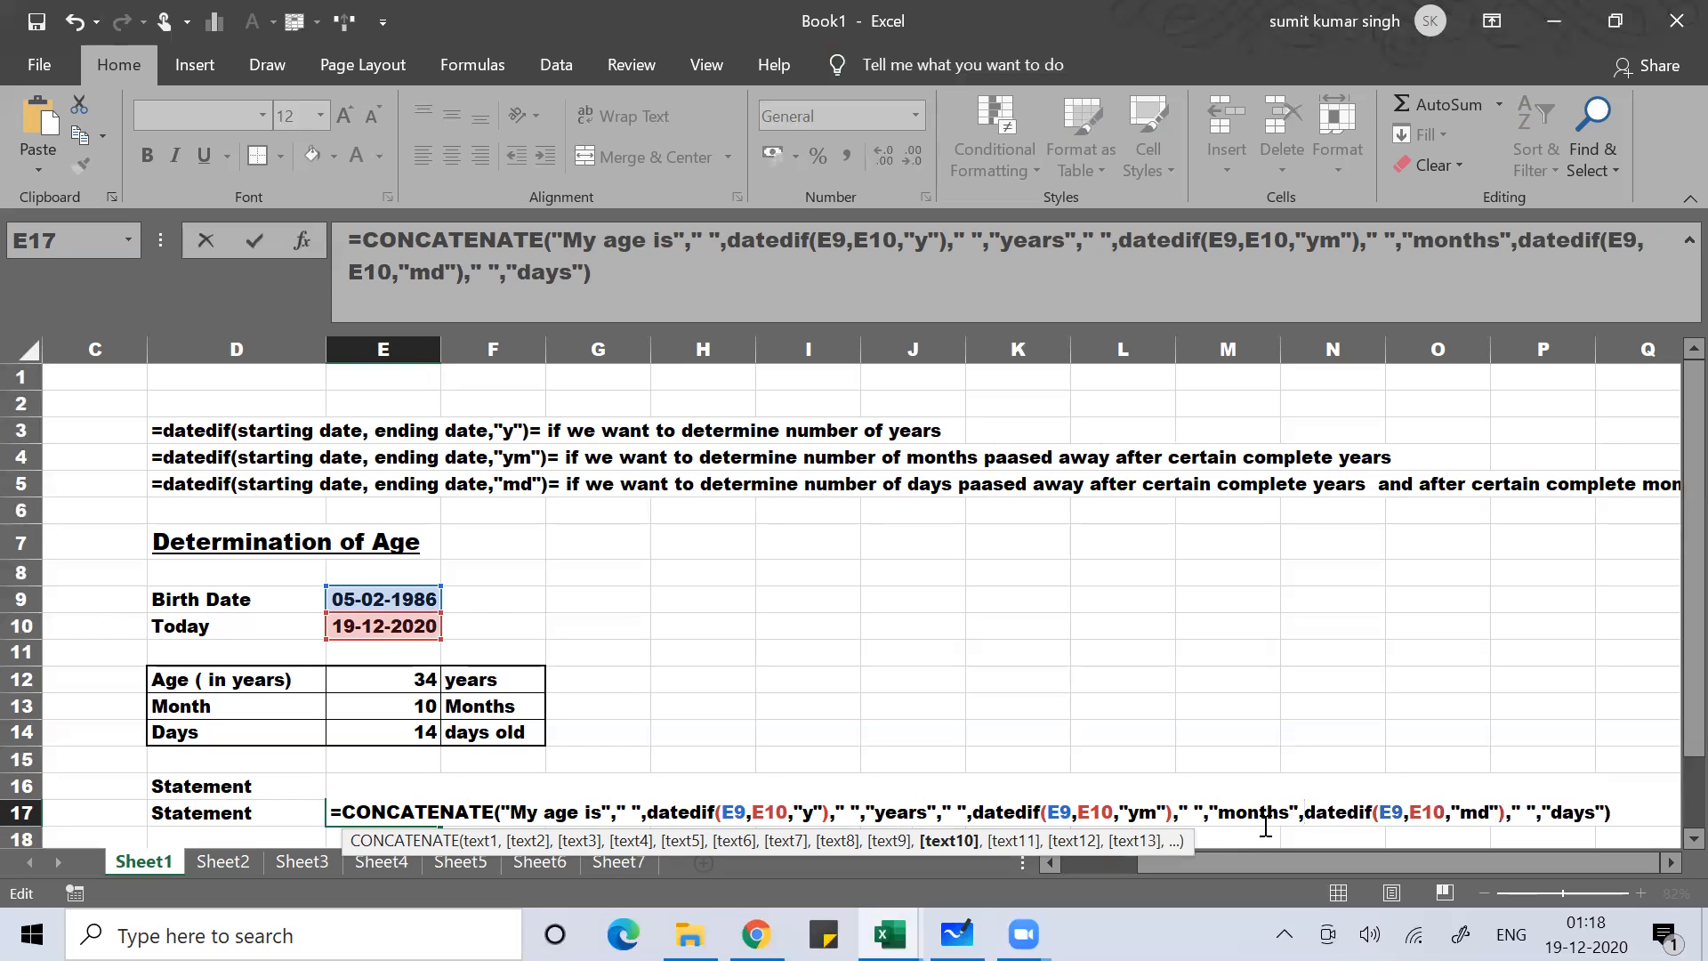
{"action": "type", "text": "\" "}
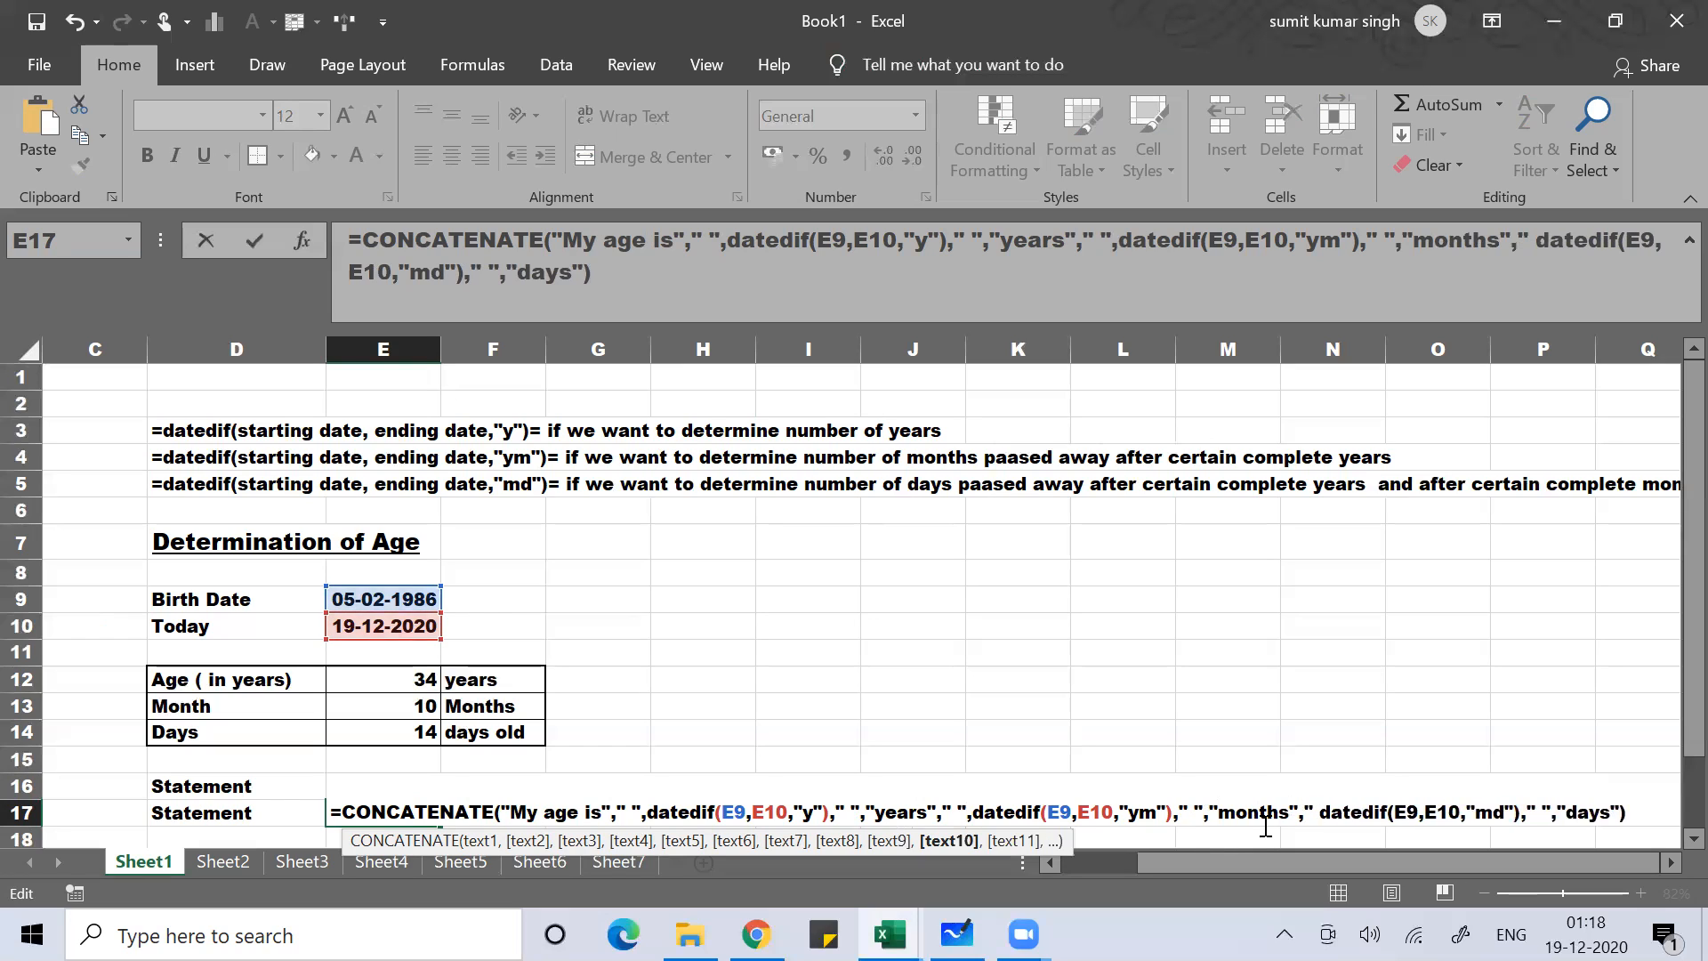
{"action": "type", "text": "\""}
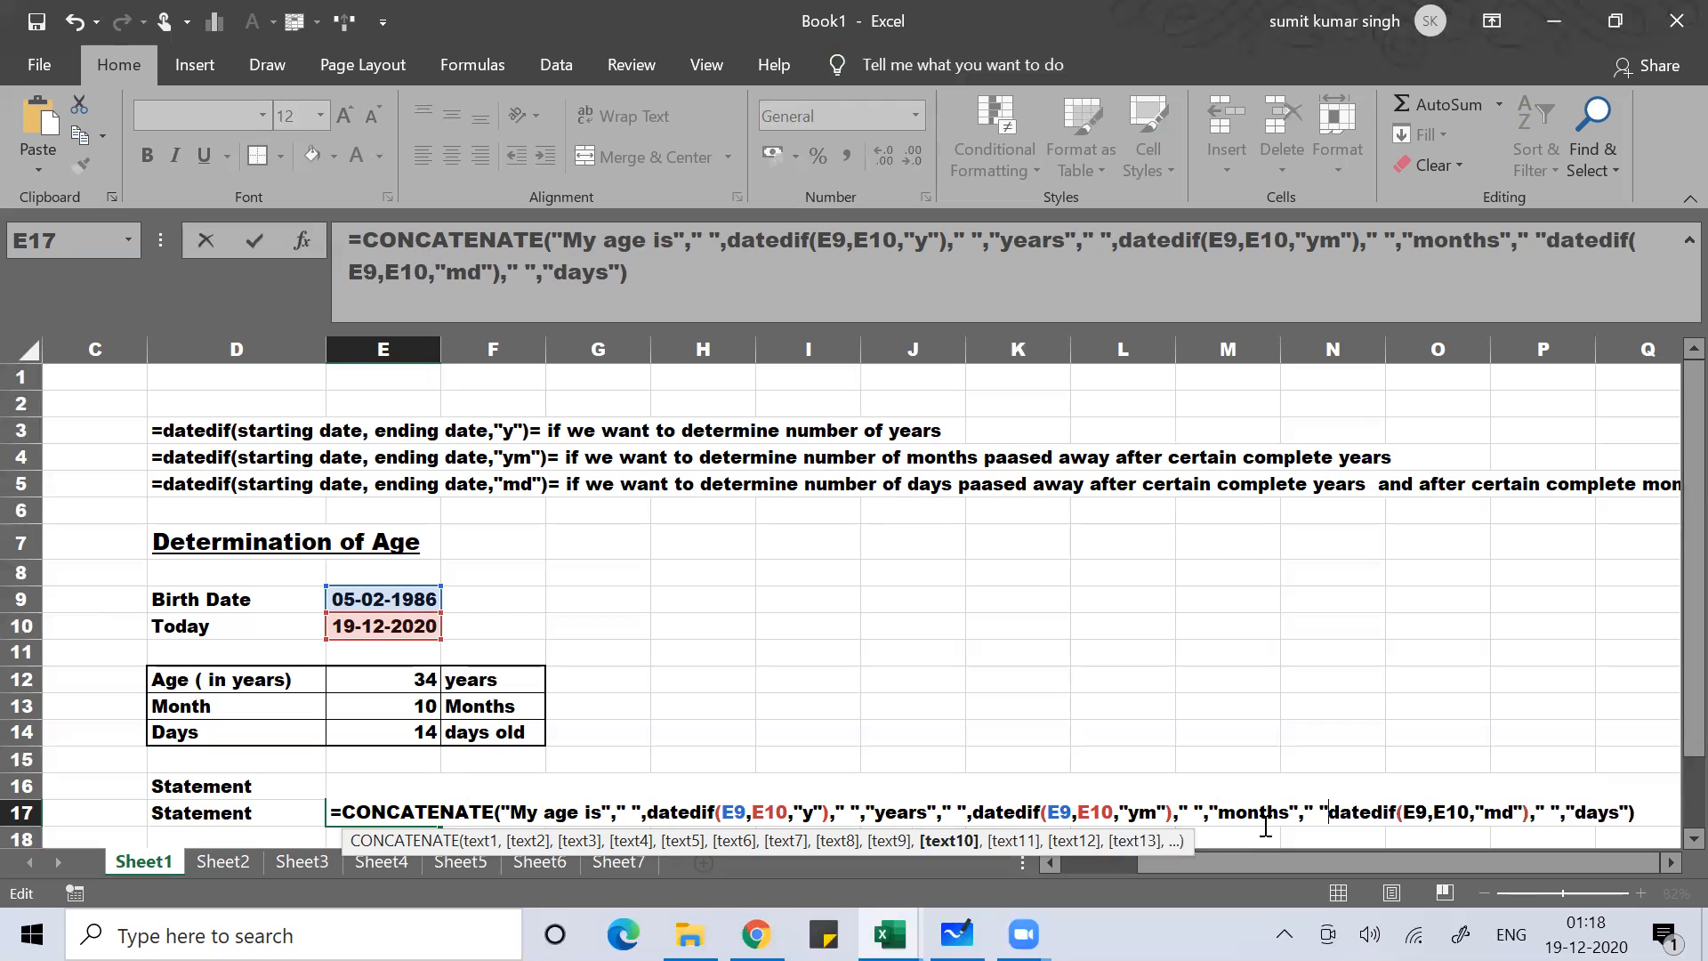
{"action": "type", "text": ","}
{"action": "key", "text": "Return"}
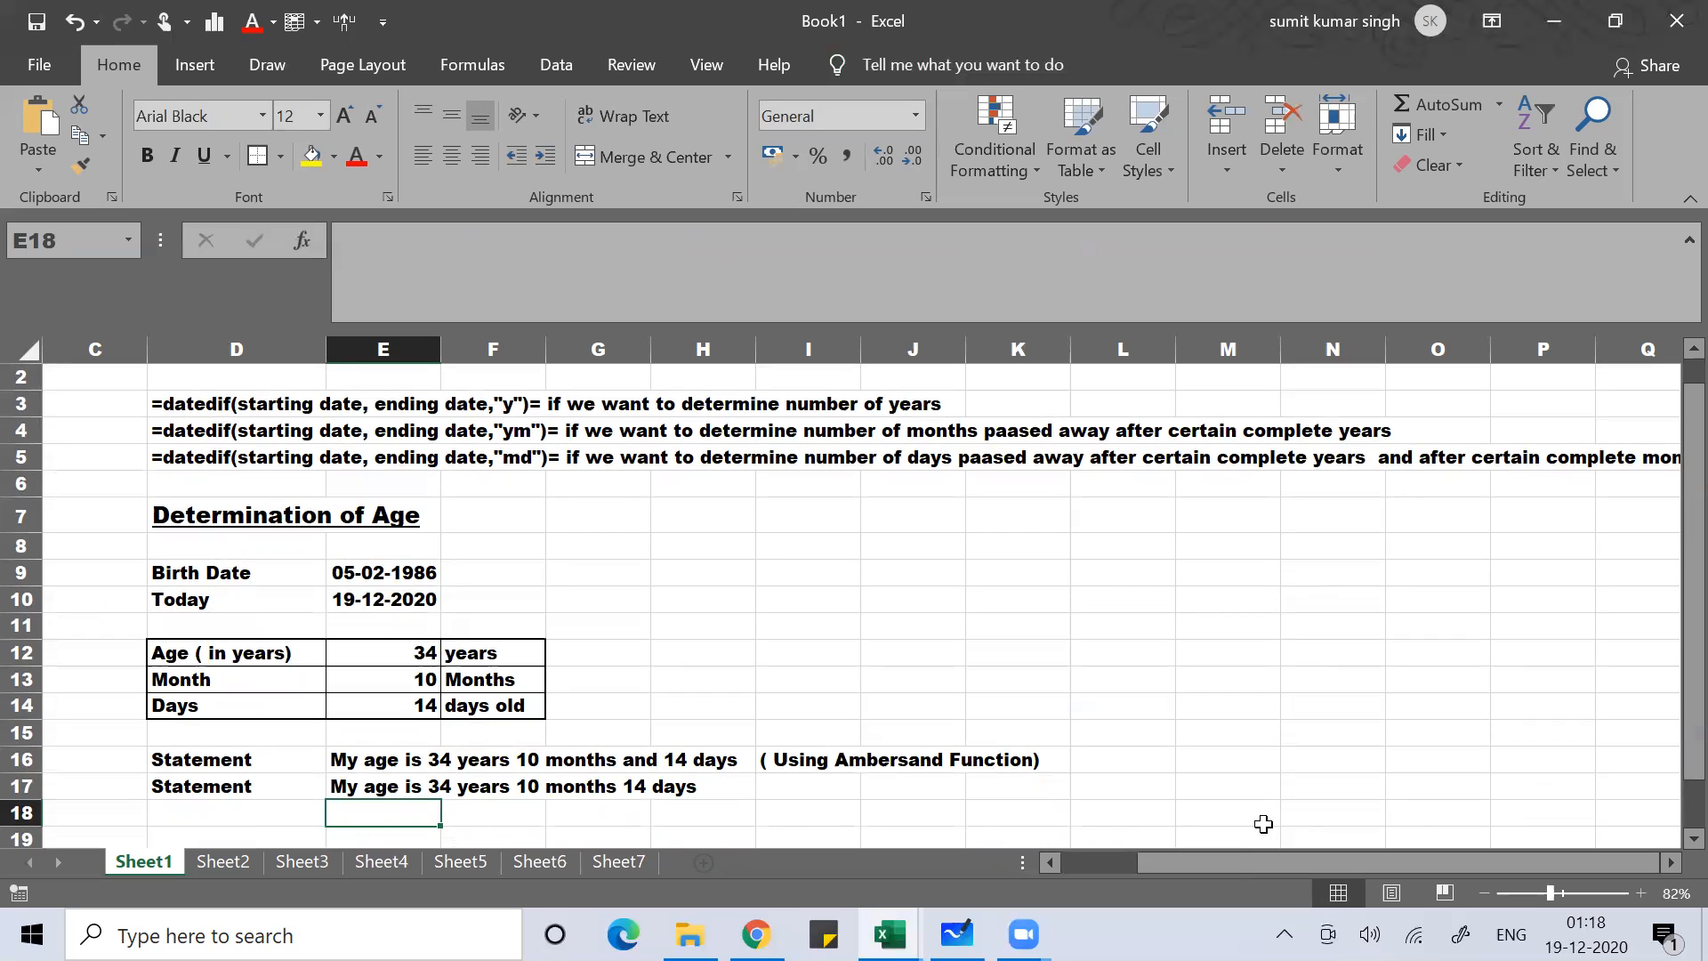
Review the completed CONCATENATE formula in E17 in edit mode and leave it as it is.
{"action": "key", "text": "Up"}
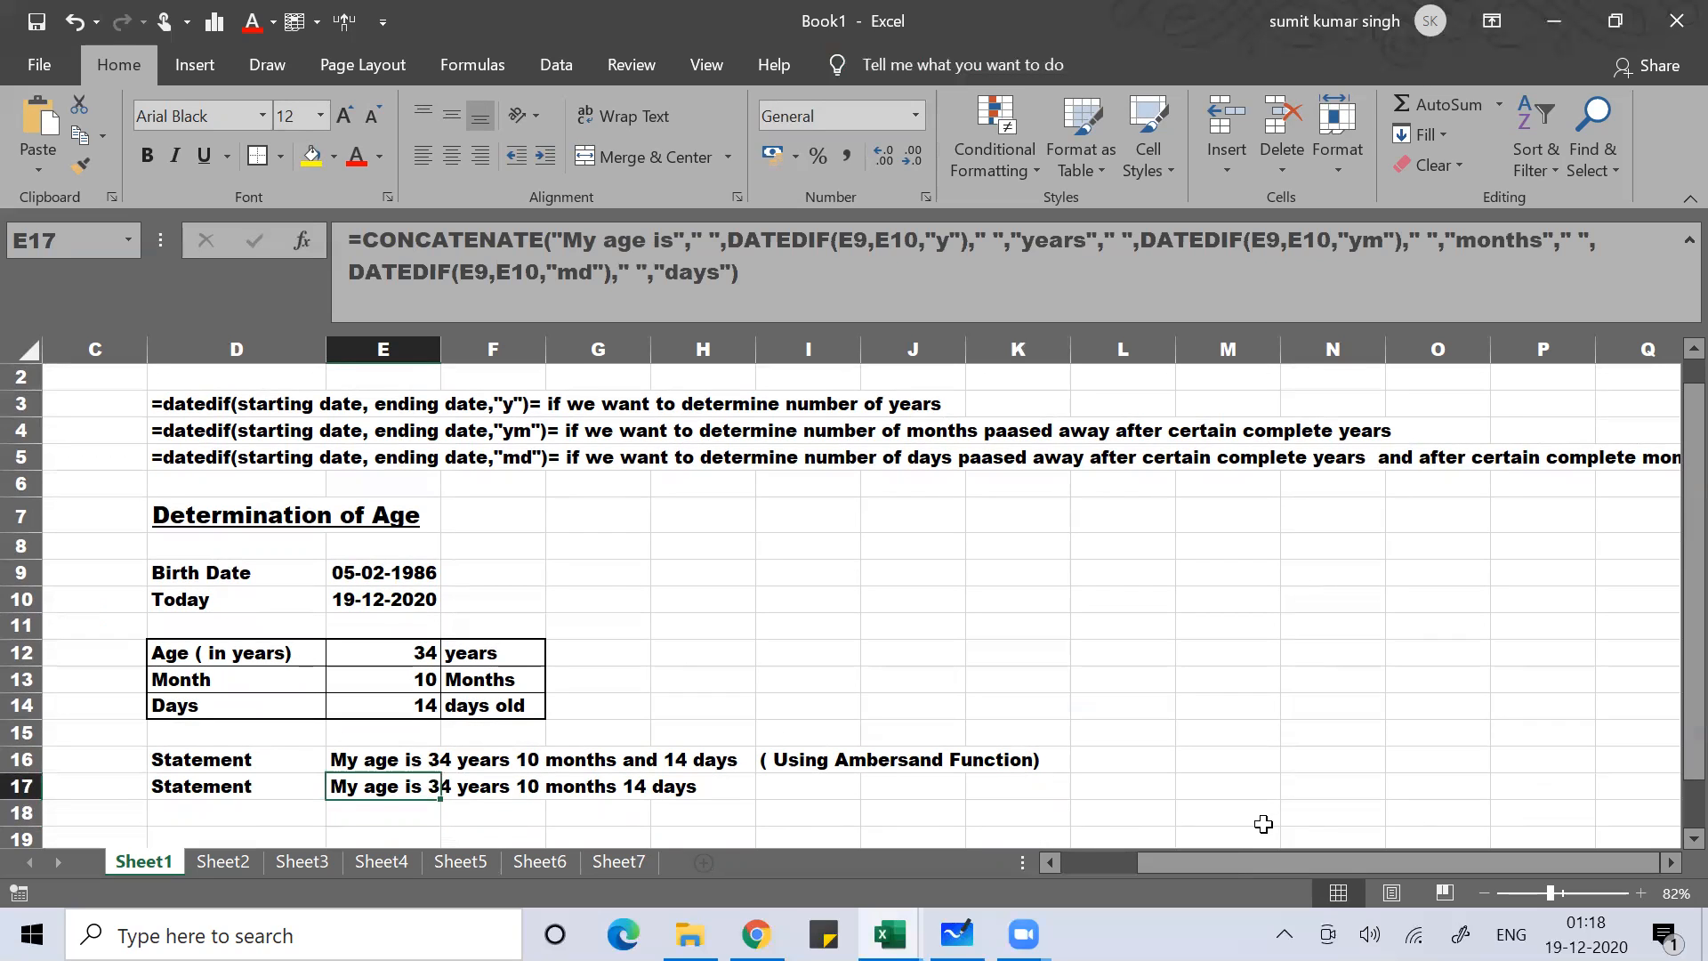
{"action": "key", "text": "F2"}
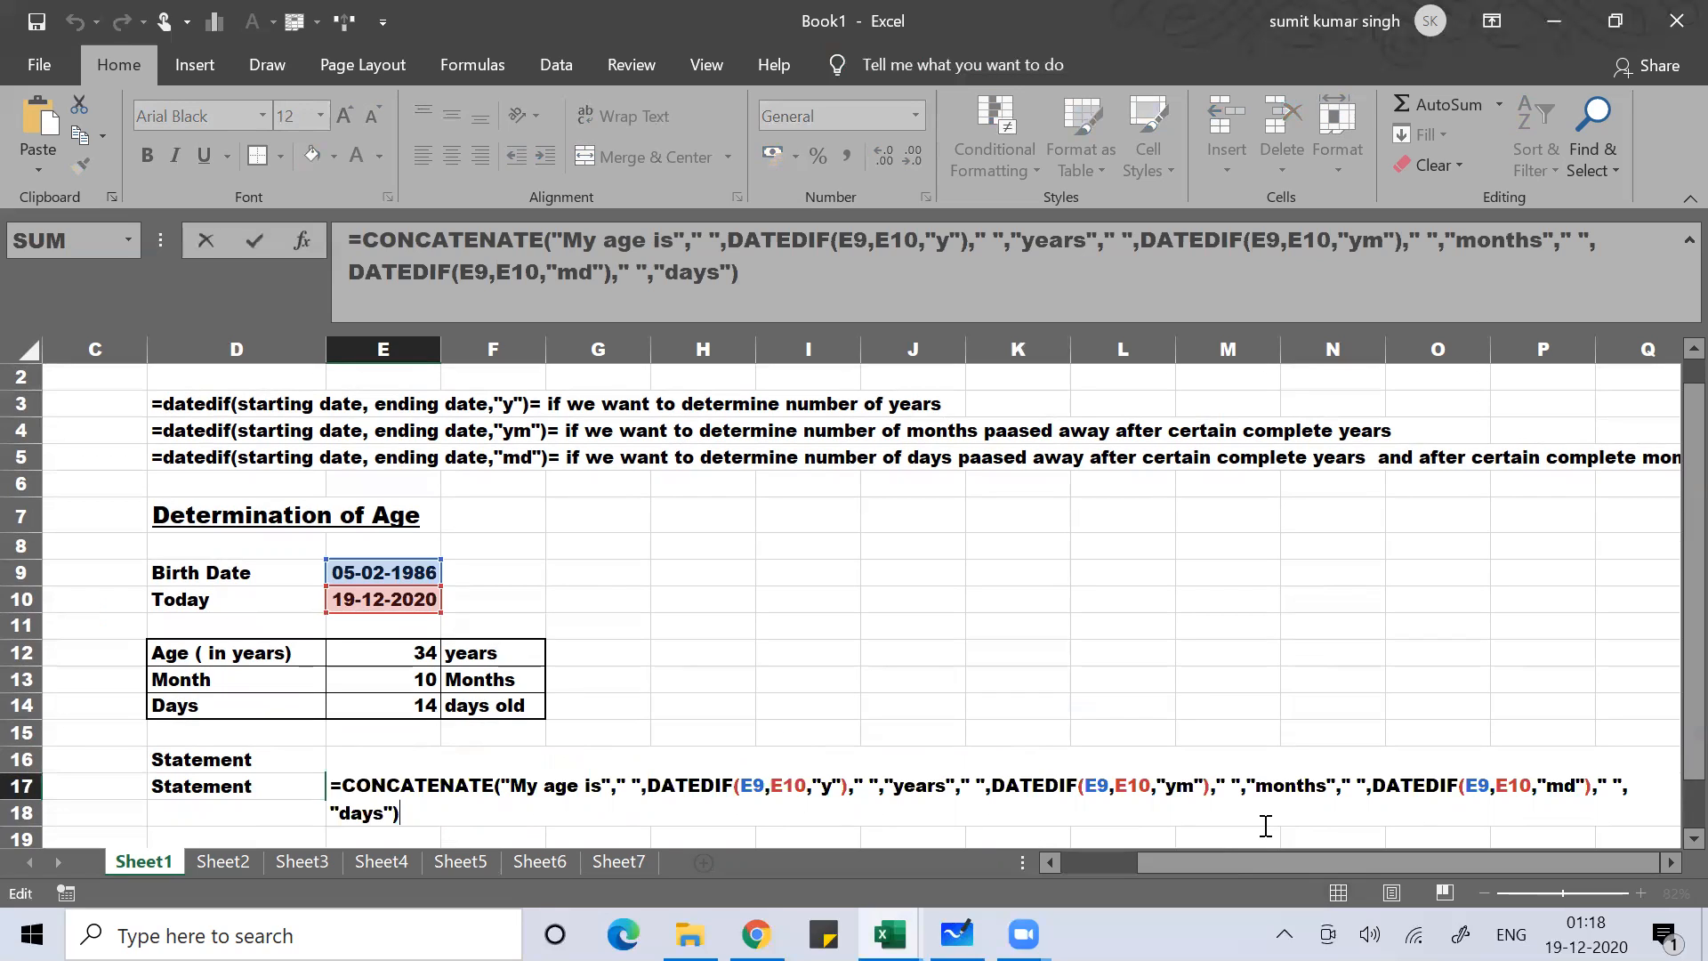
{"action": "key", "text": "Return"}
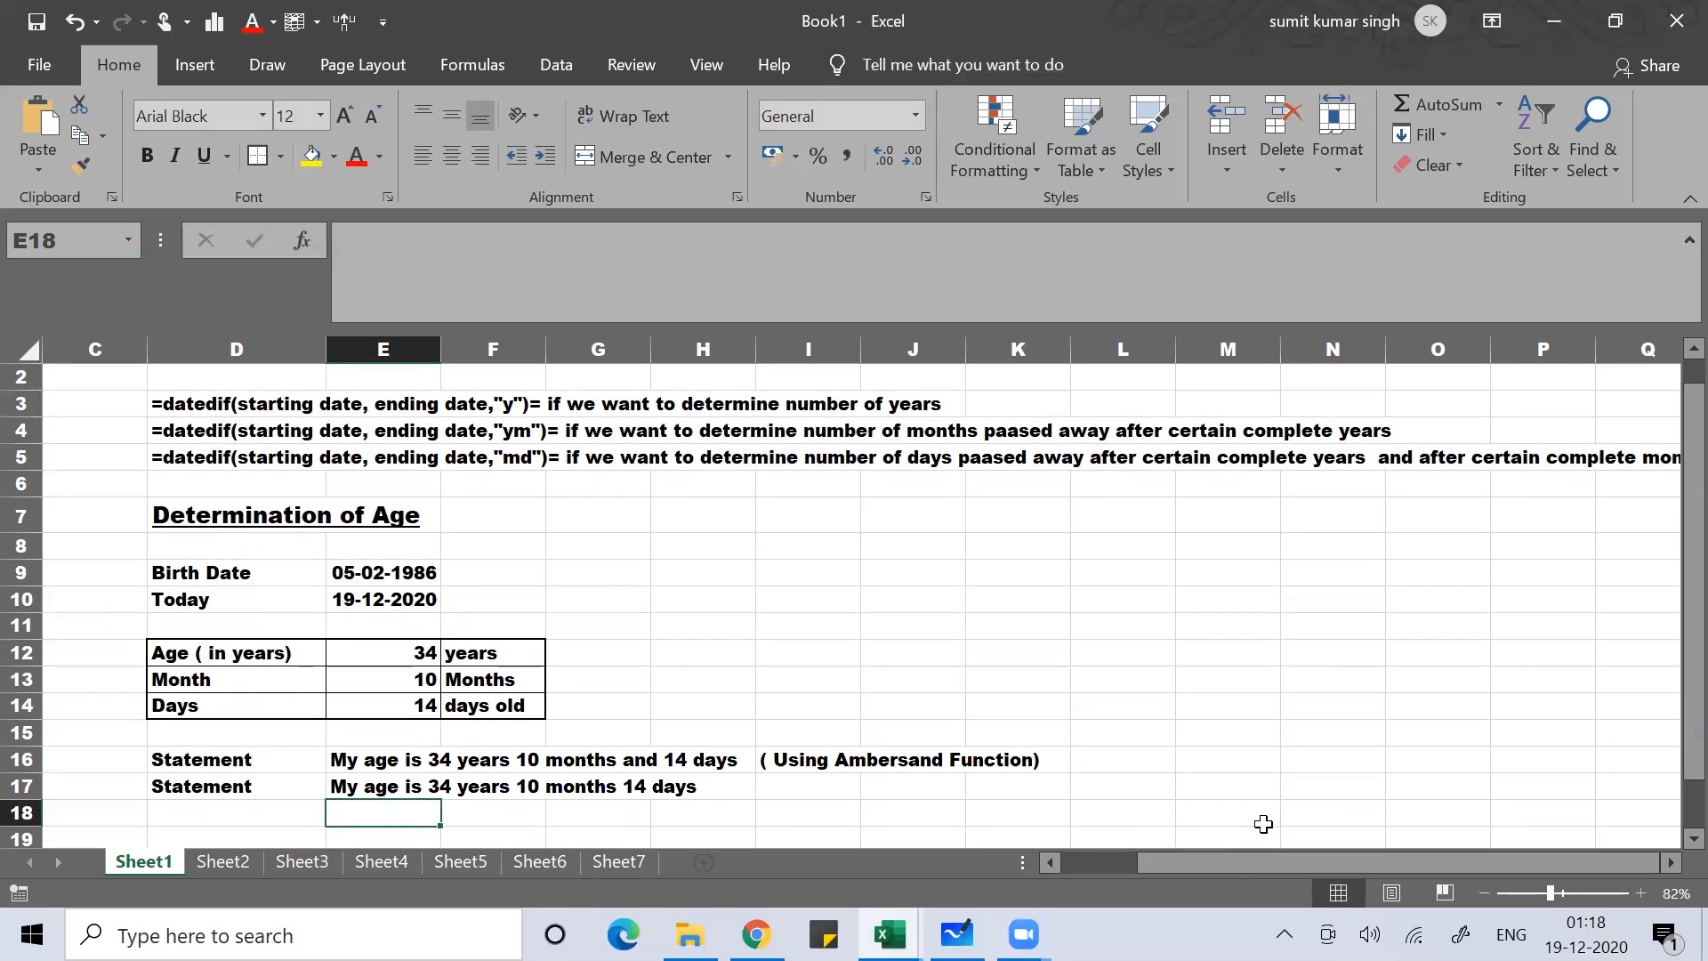
Label the second statement by entering "(Using Concatenat Function)" in cell I17.
{"action": "key", "text": "Up"}
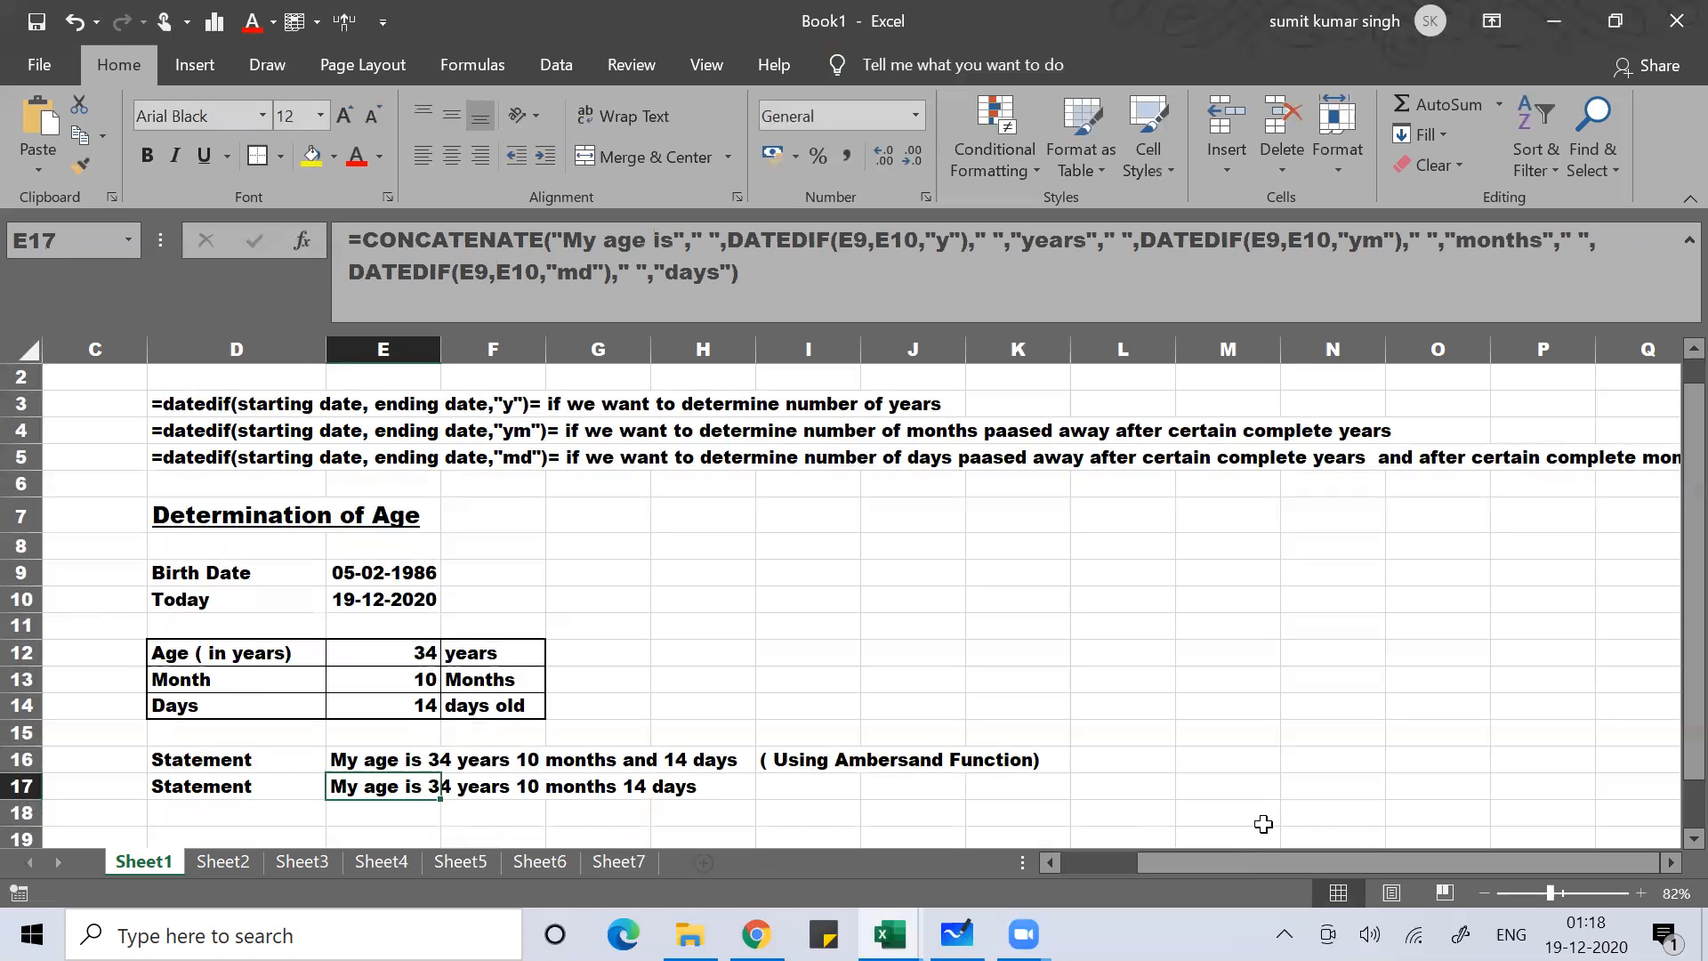
{"action": "key", "text": "Right"}
{"action": "key", "text": "Right"}
{"action": "key", "text": "Right"}
{"action": "key", "text": "Right"}
{"action": "type", "text": "(Usin"}
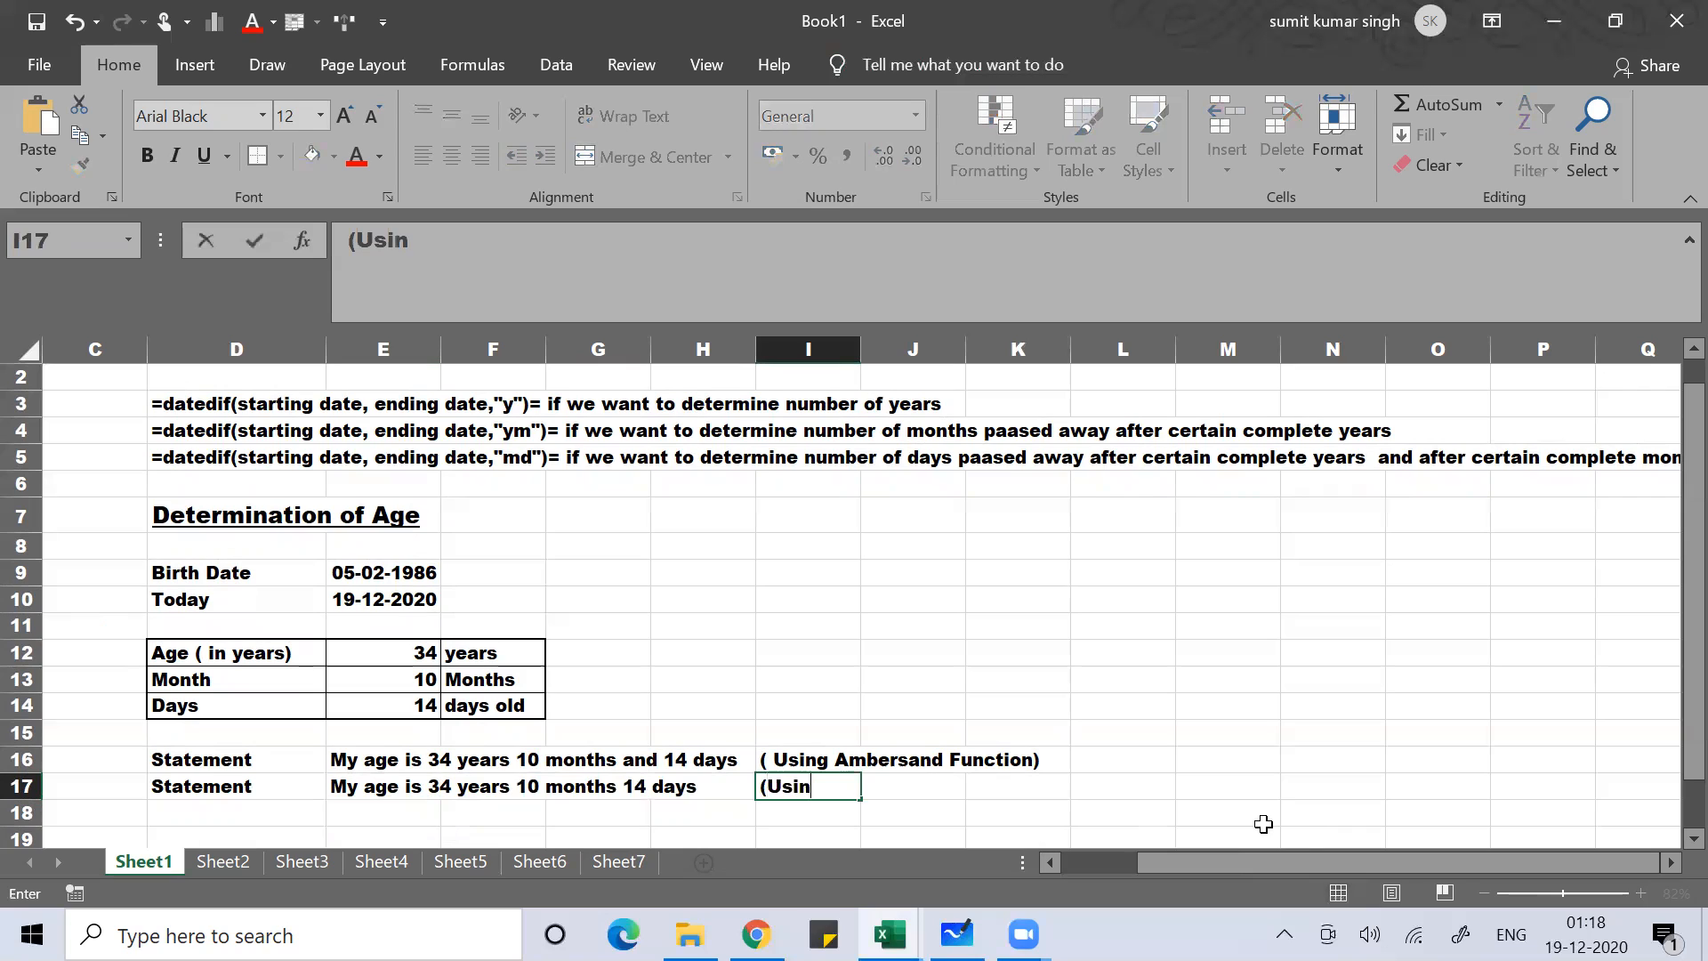
{"action": "type", "text": "g Concatenat Function"}
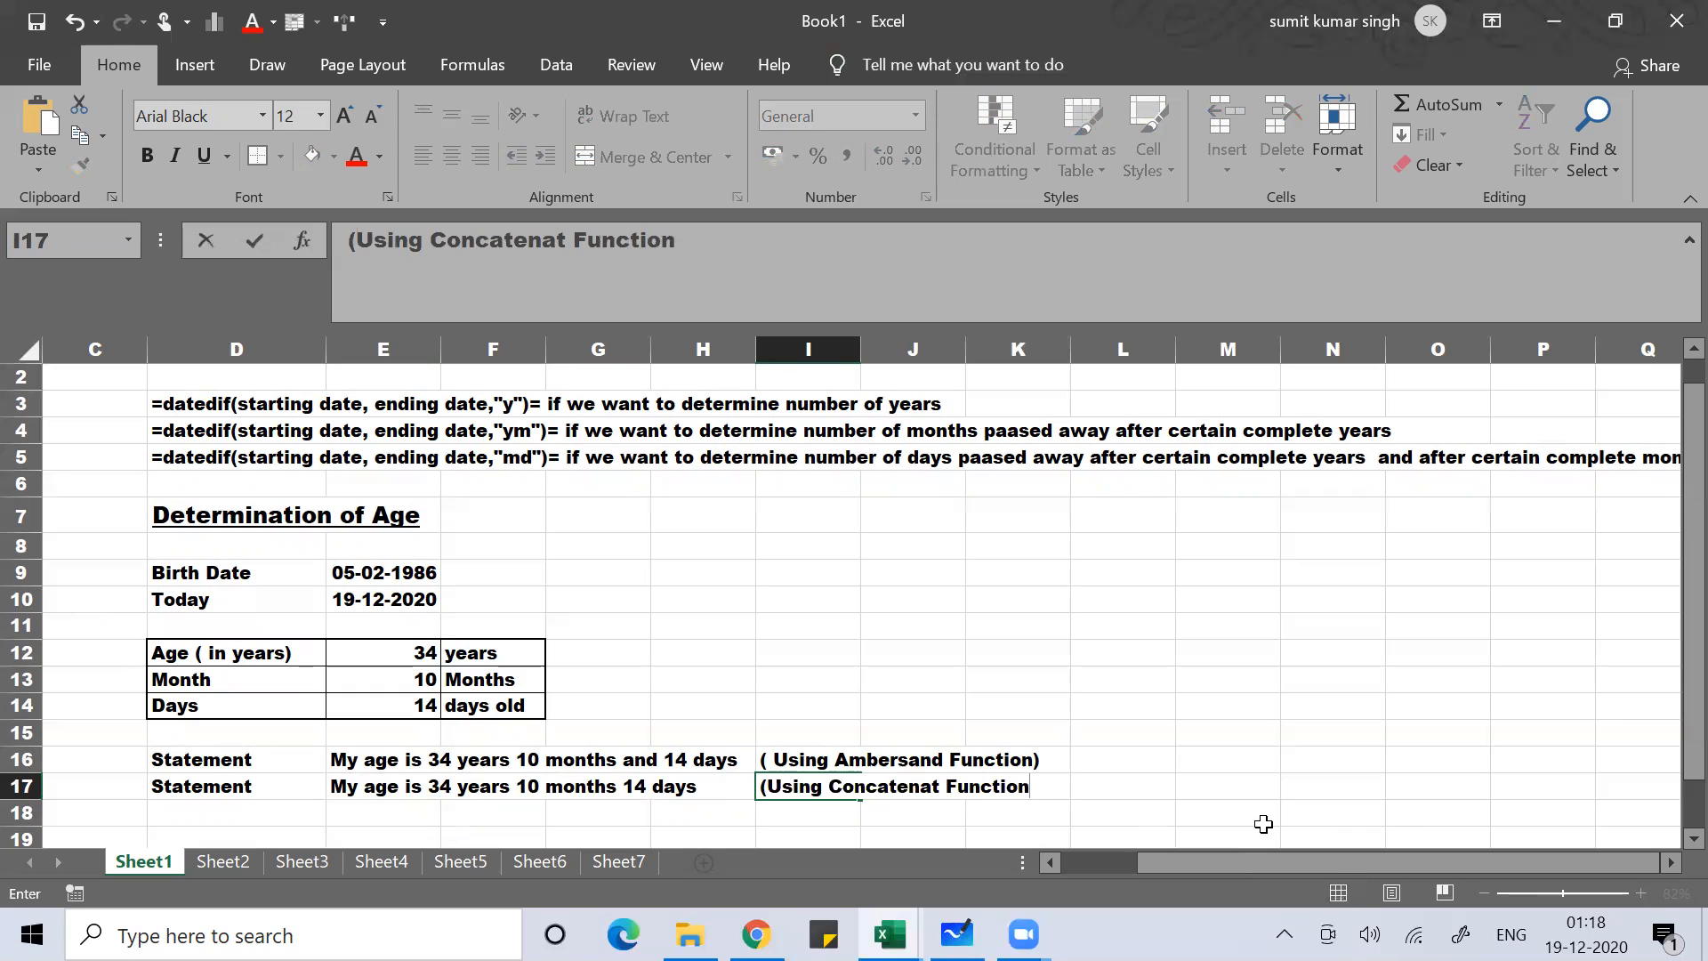
{"action": "type", "text": ")"}
{"action": "key", "text": "Return"}
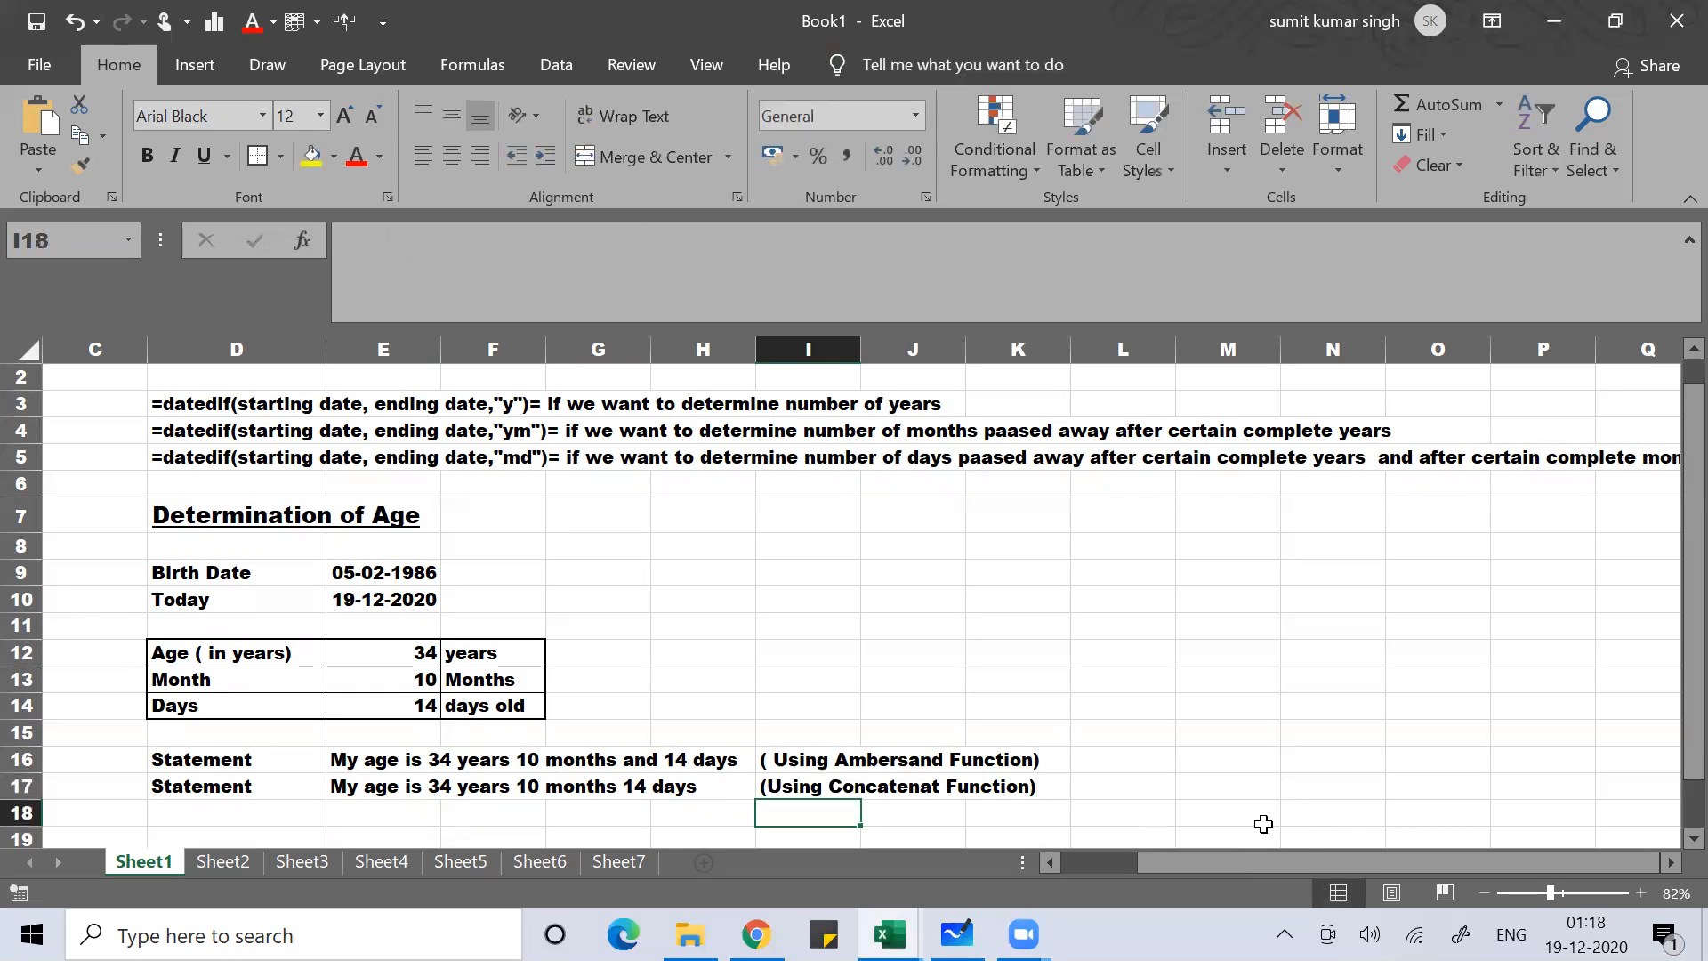